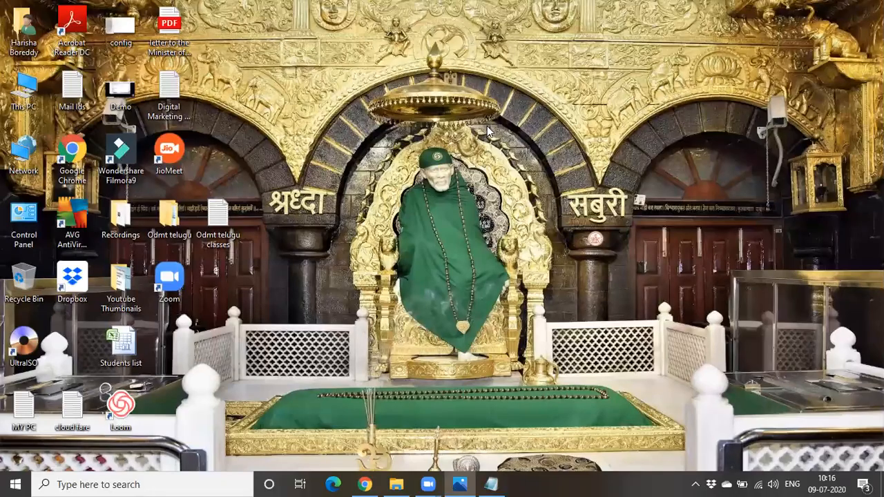
Switch to Chrome, search Google for amazon and open the Amazon.in site
left_click(372, 483)
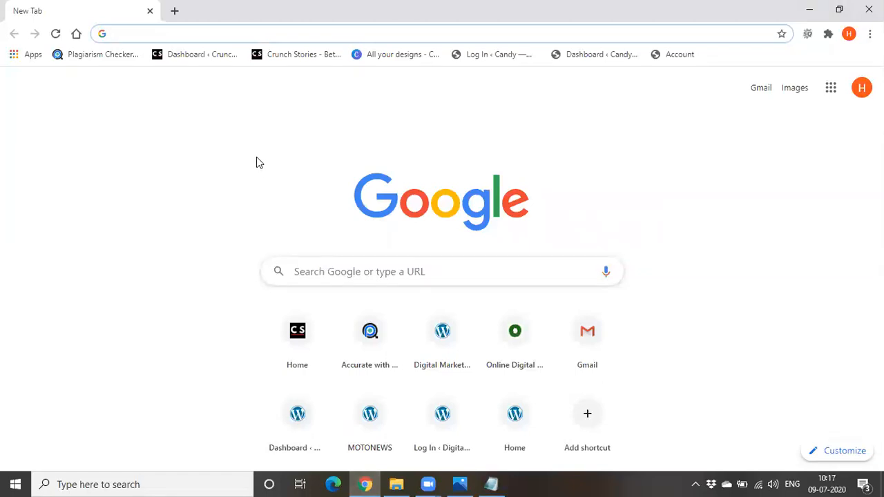
left_click(279, 35)
type("a")
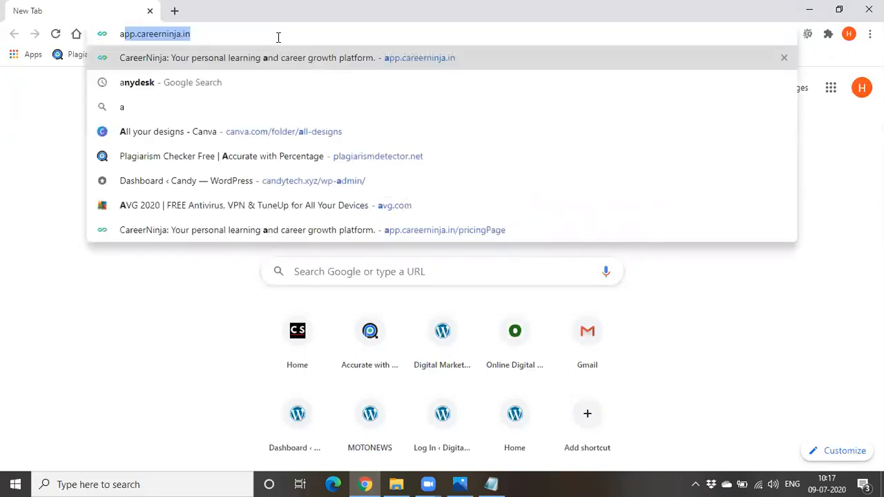
type("mazon")
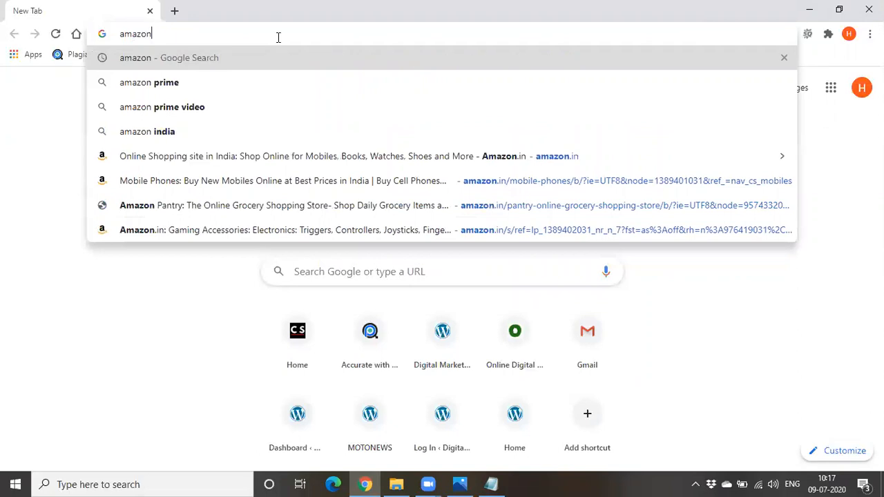
key("Return")
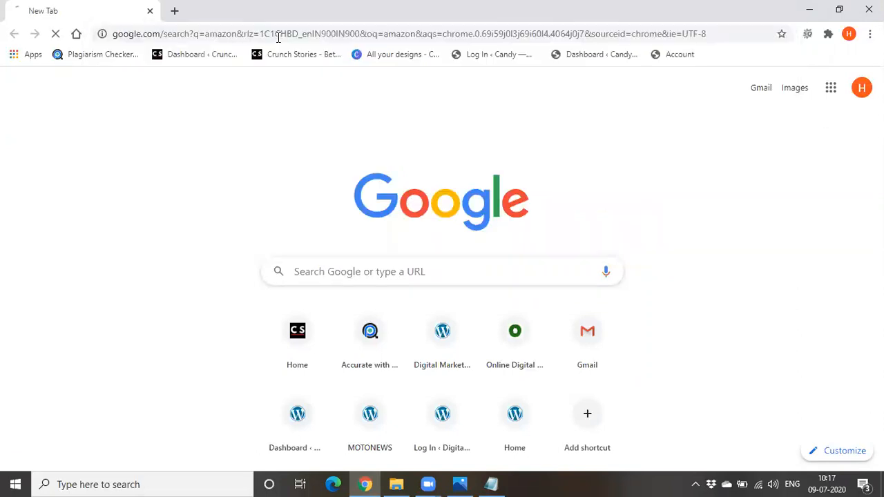
left_click(169, 192)
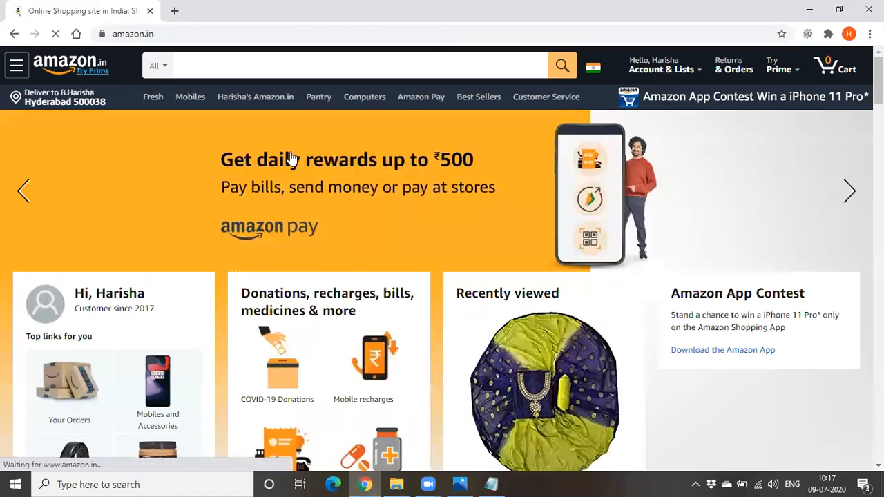
Open Amazon's Mobiles department, go to its Mobile Accessories category and view the list of subcategories
left_click(199, 98)
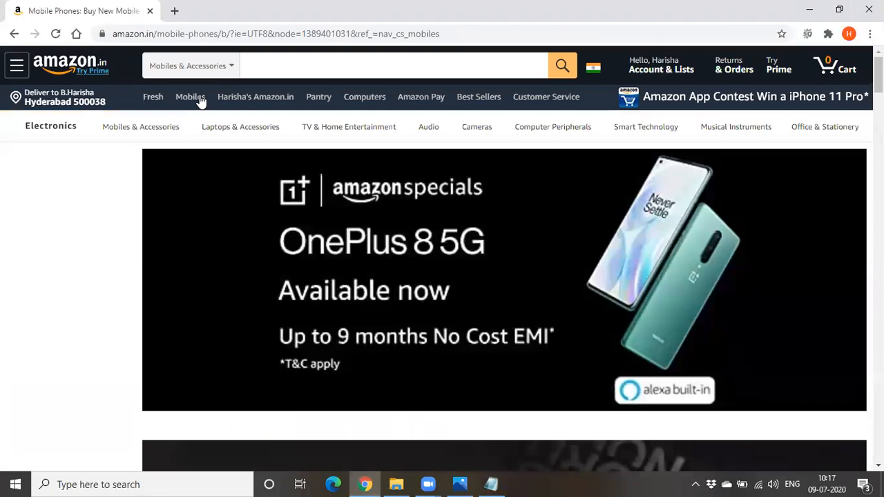
scroll(95, 283, "down", 2)
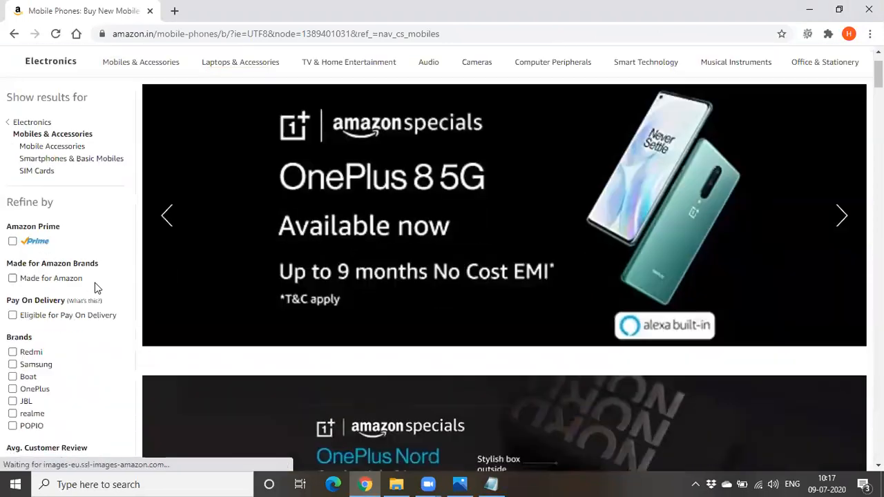
scroll(40, 415, "up", 1)
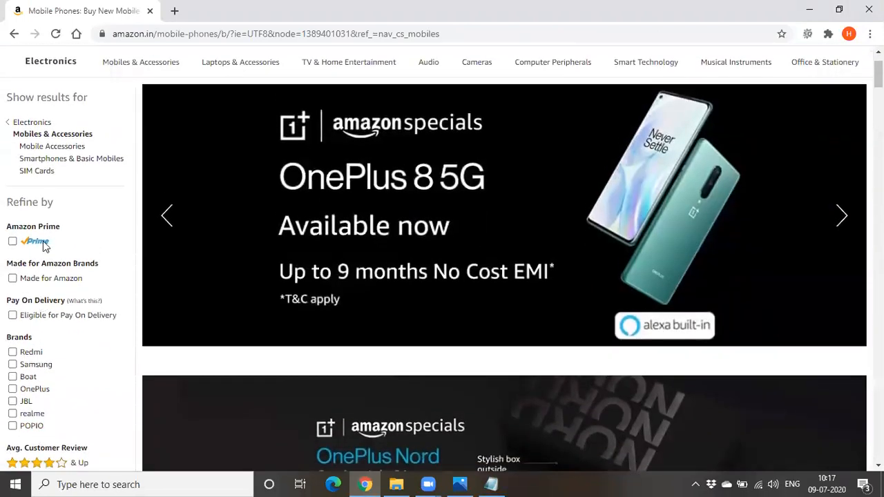
scroll(46, 262, "down", 1)
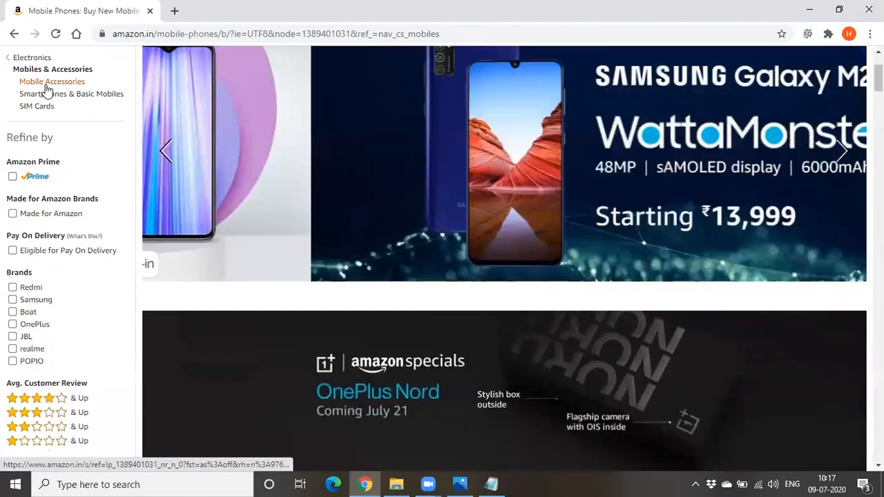
left_click(47, 87)
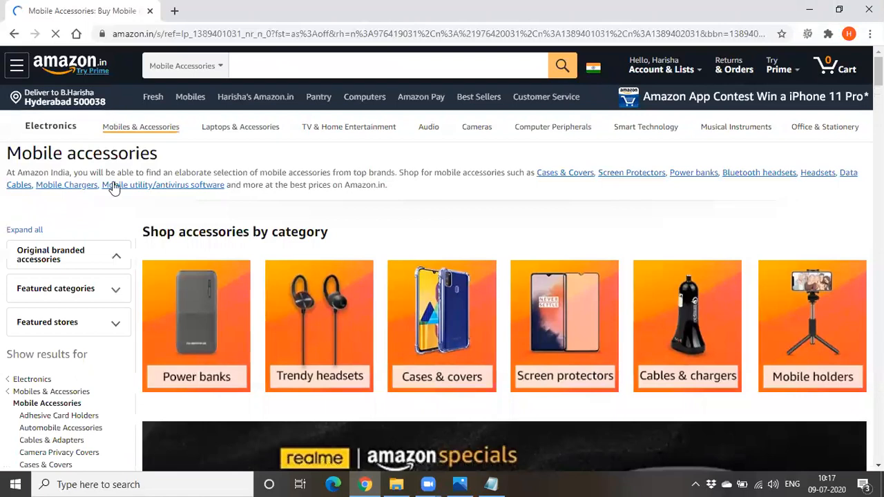
scroll(88, 277, "down", 3)
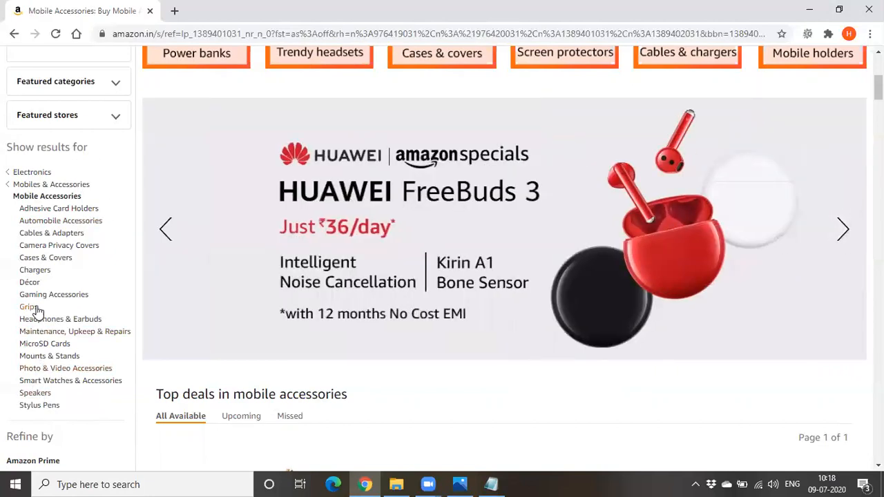
scroll(31, 417, "down", 2)
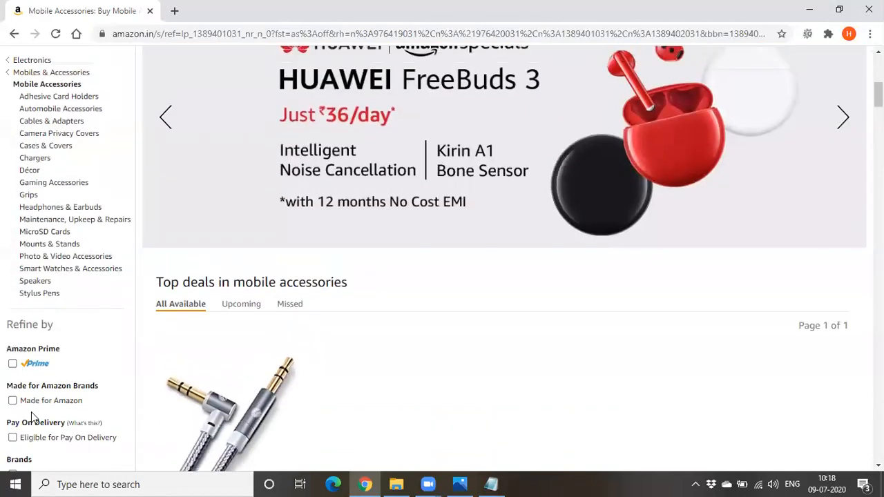
scroll(14, 442, "up", 2)
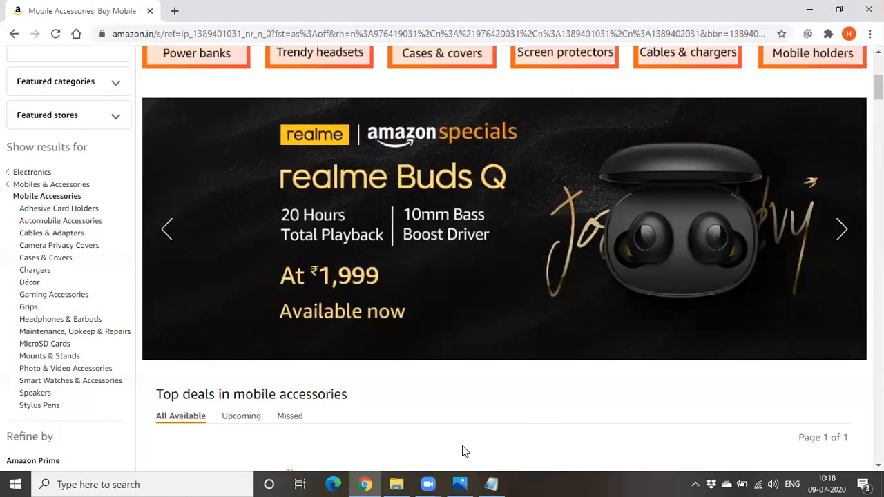
Switch to the class notes in Notepad, maximize the window and append "---" after "server" on the XML sitemaps line
left_click(459, 484)
left_click(459, 484)
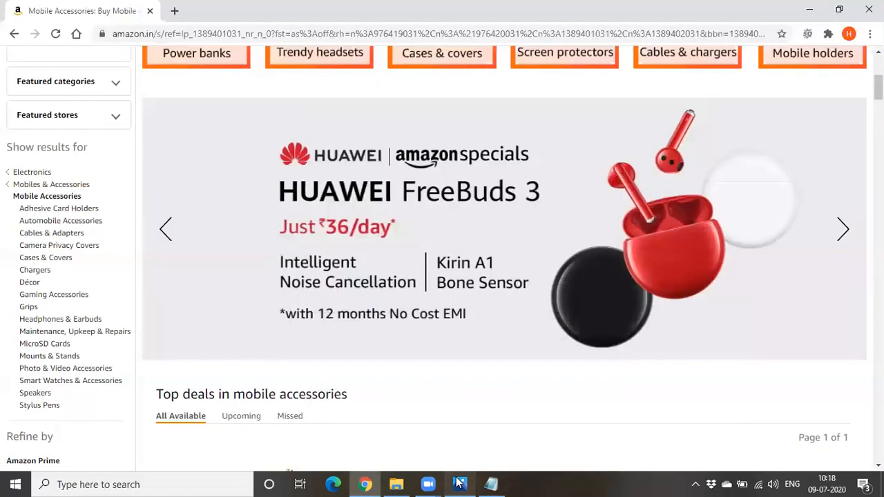
left_click(459, 484)
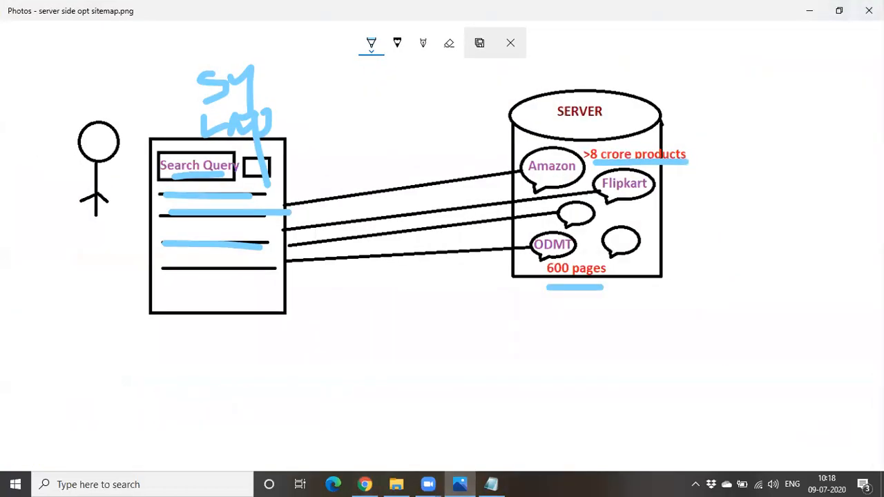
left_click(459, 484)
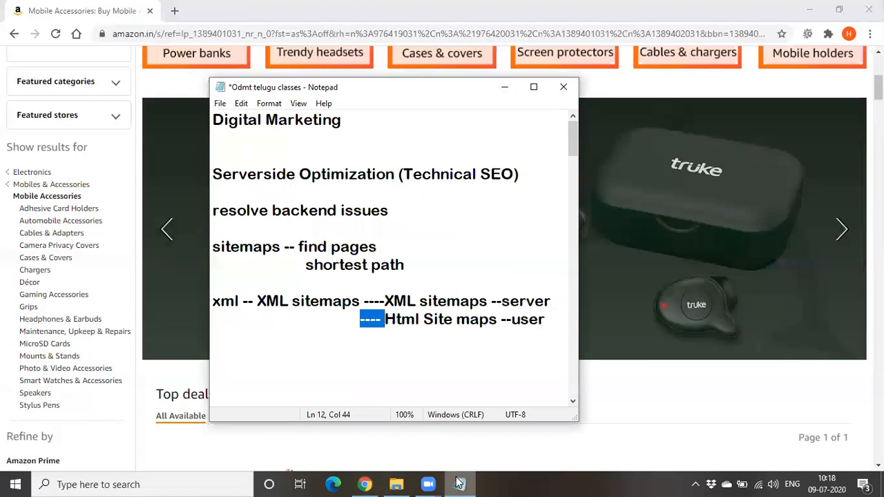
key("super+Up")
left_click(390, 221)
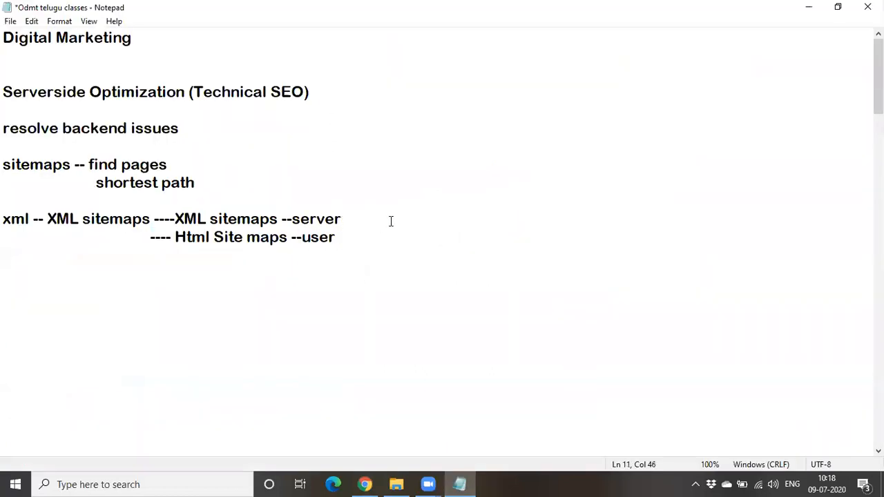
type("----")
Copy "XML sitemaps" onto a new line below the notes and extend it to "XML sitemaps -- XML site maps.com"
left_click_drag(174, 219, 278, 219)
left_click(278, 217)
left_click(87, 284)
left_click_drag(176, 218, 279, 219)
key("ctrl+c")
left_click(40, 298)
key("ctrl+v")
type("-- ")
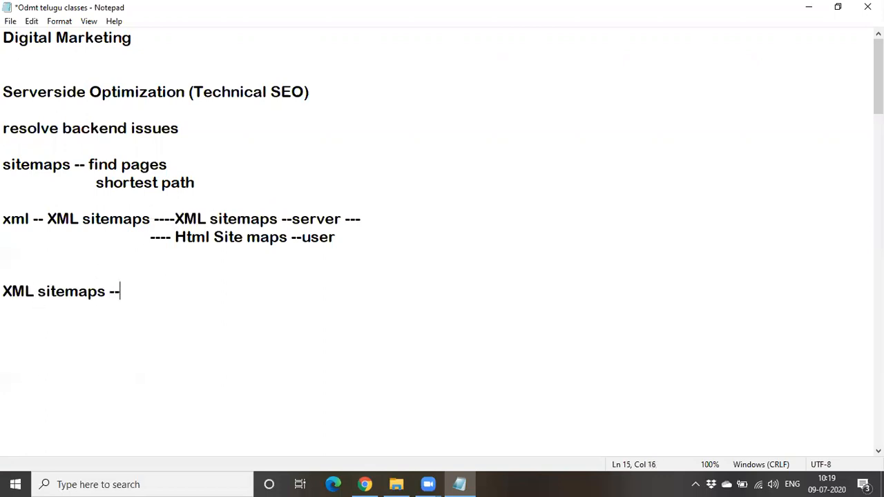
type("XML site ")
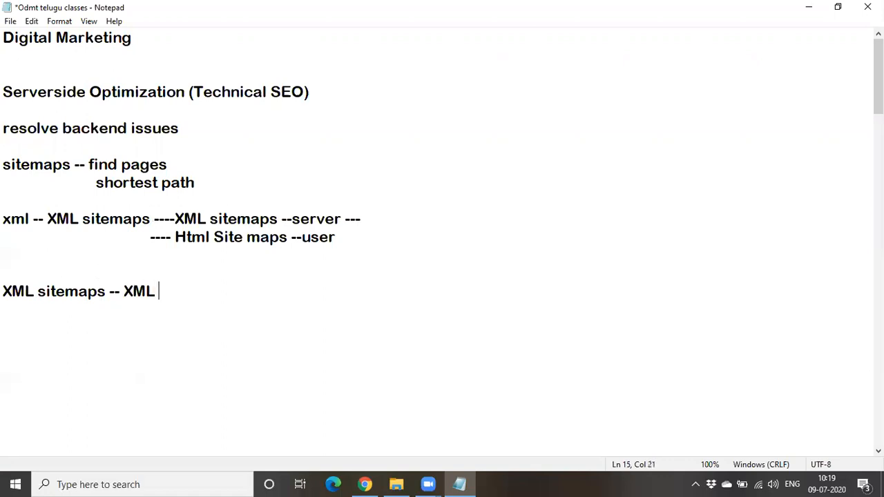
type("maps.com")
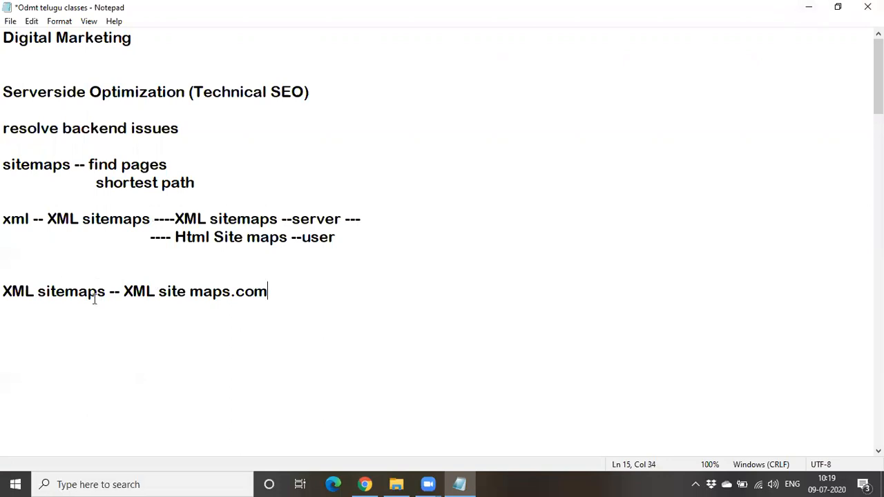
Copy "XML site maps.com" from the notes, search Google for it in a new Chrome tab and close the Amazon tab
left_click_drag(130, 292, 268, 291)
left_click_drag(127, 292, 303, 292)
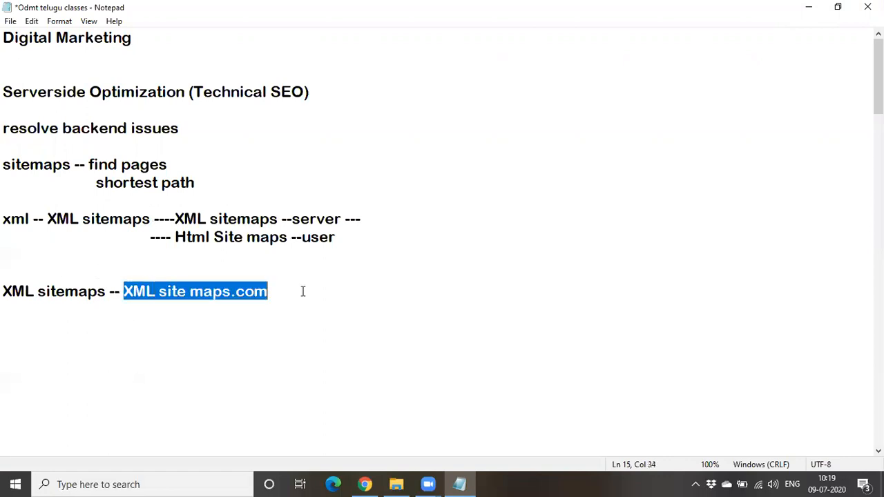
left_click(808, 7)
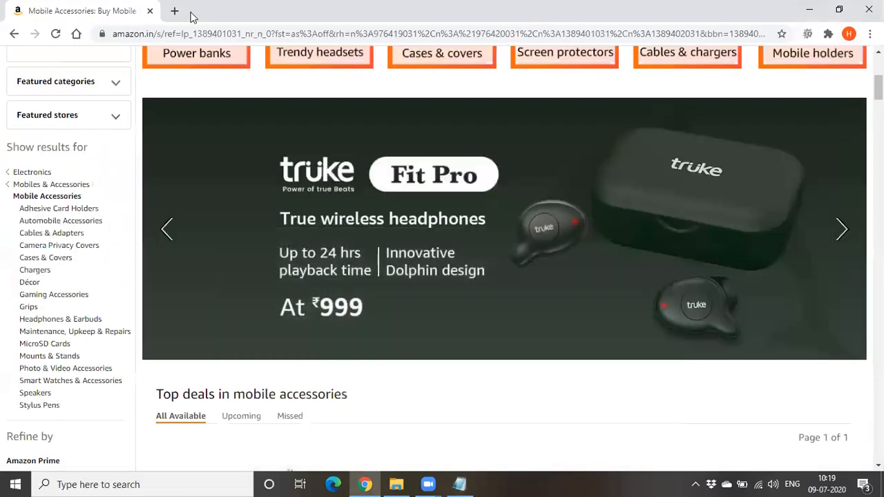
left_click(170, 11)
type("XML site maps.com")
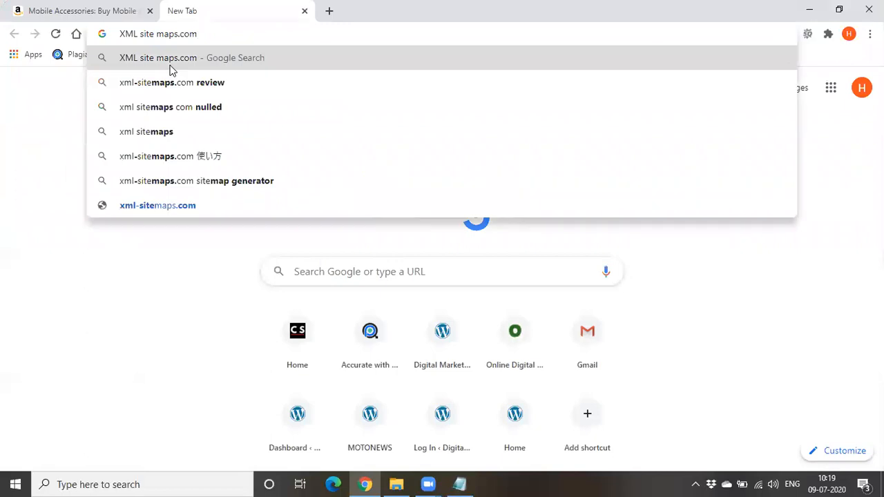
key("Return")
left_click(148, 12)
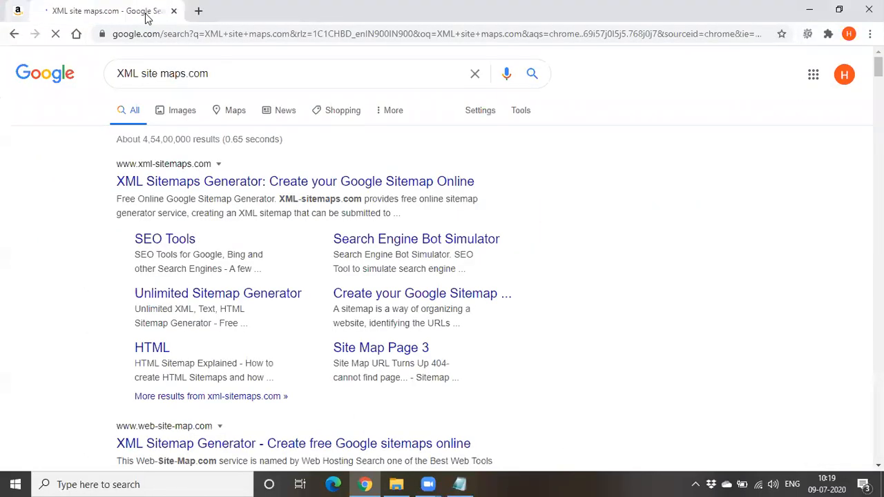
Open the XML Sitemaps Generator site from the xml-sitemaps.com search result
left_click(119, 183)
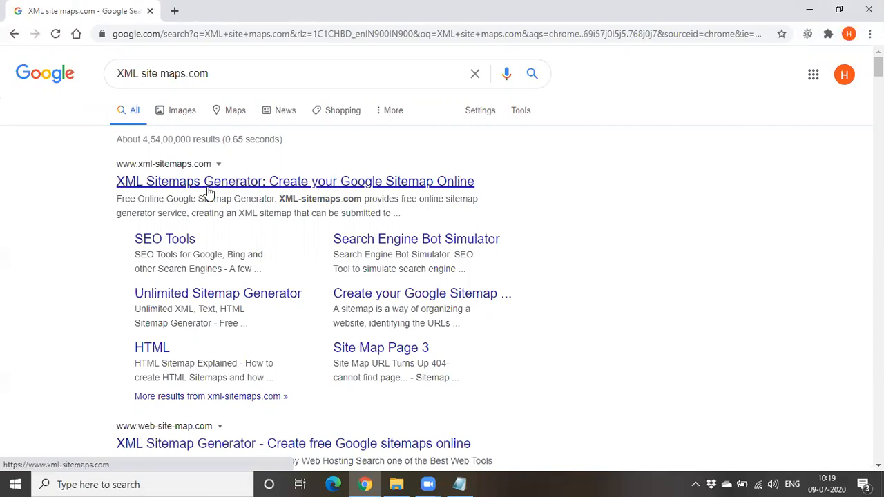
left_click(210, 182)
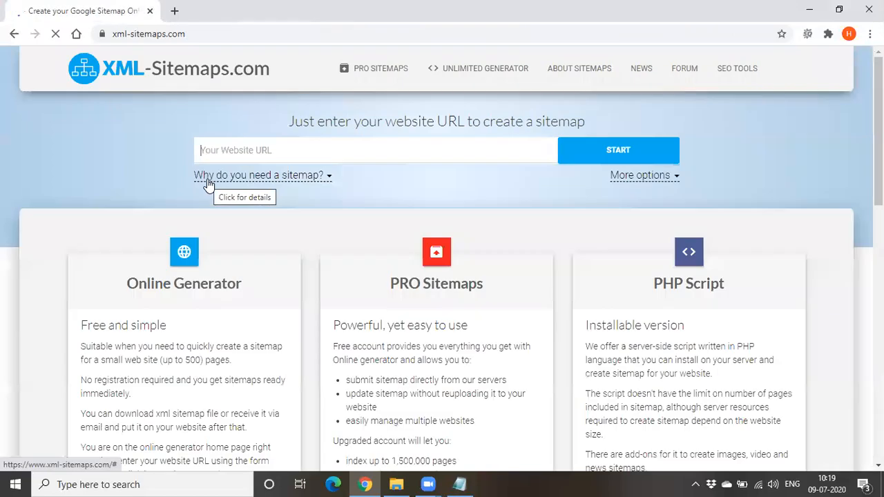
left_click(123, 182)
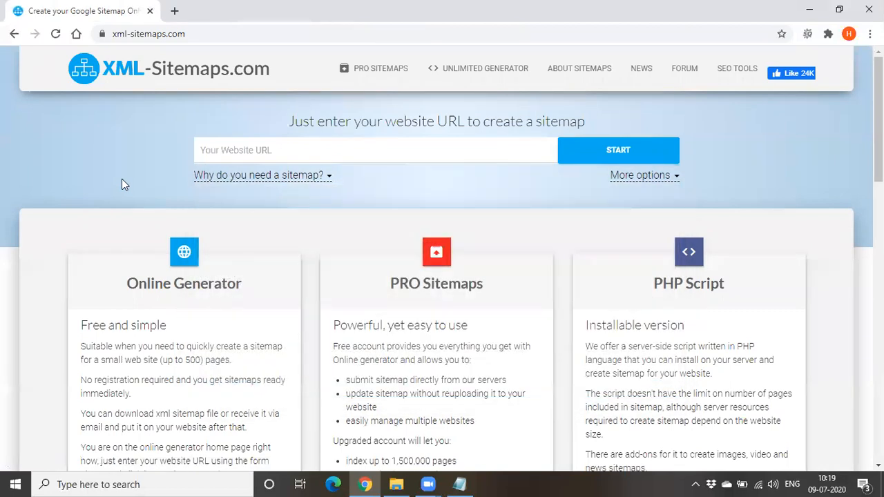
left_click(243, 154)
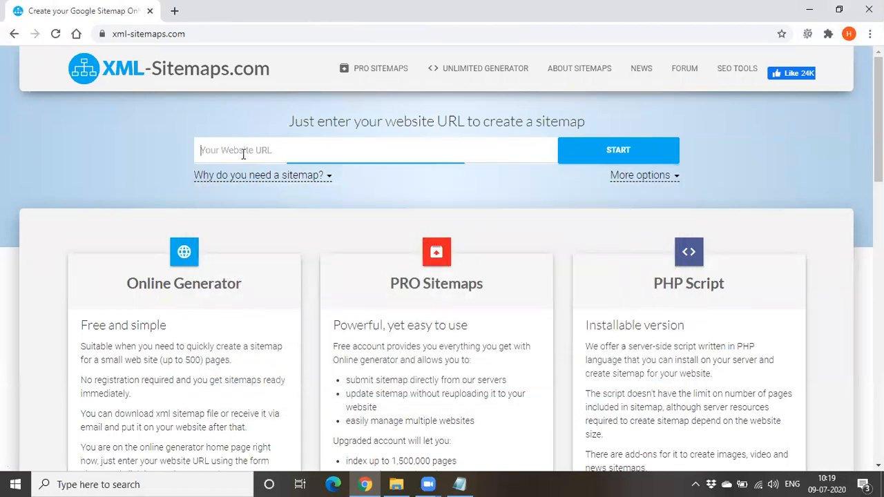
type("www")
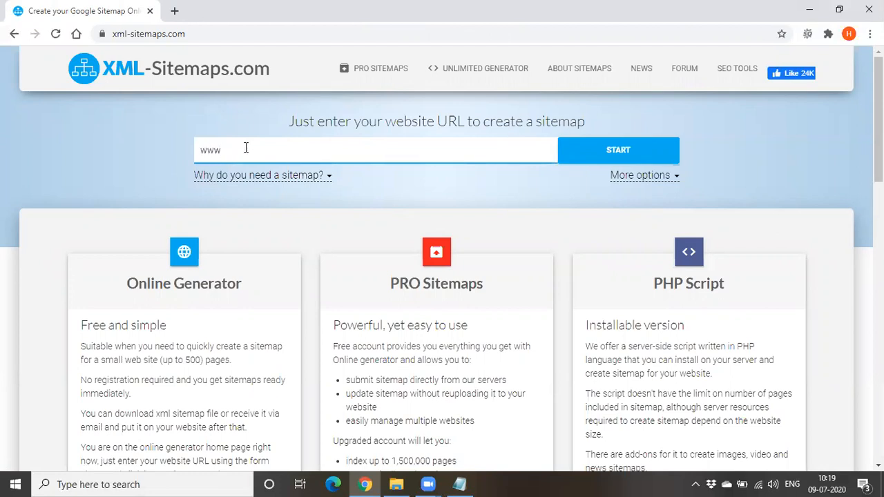
type(".odmt.in")
left_click(601, 148)
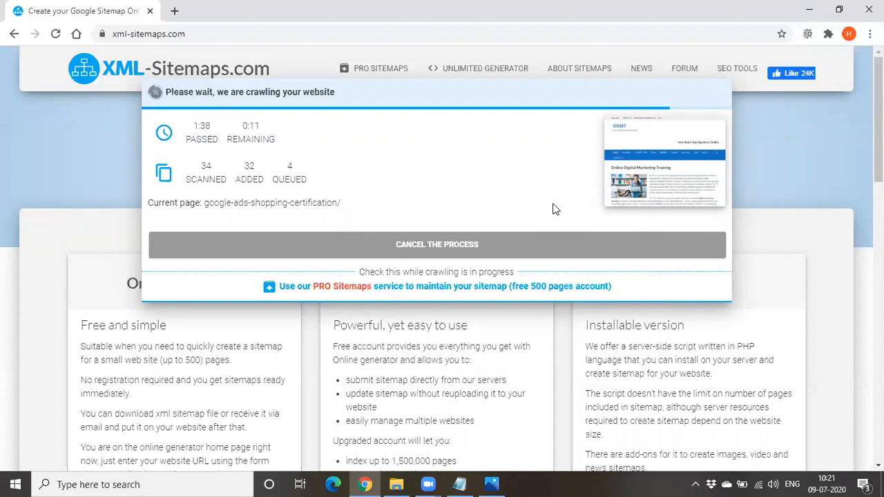
Switch to the Notepad notes, append "-- root folder" to the XML site maps.com line and return to Chrome
mouse_move(459, 484)
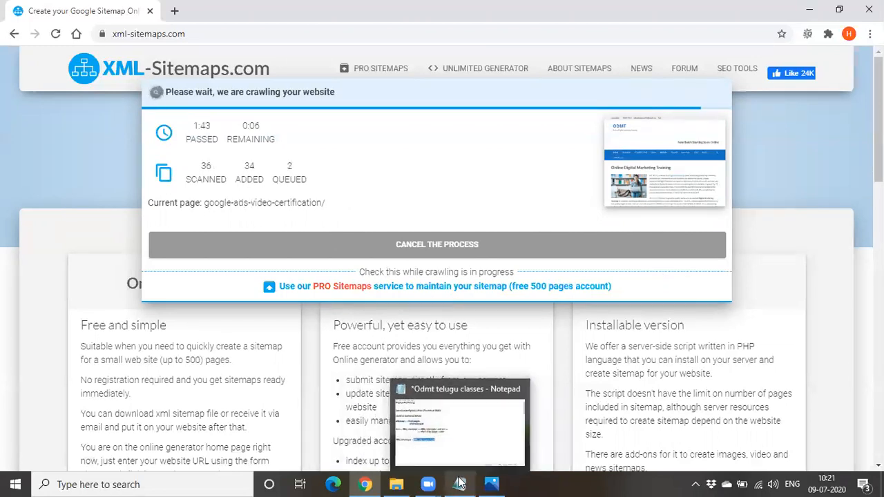
left_click(455, 421)
left_click(392, 304)
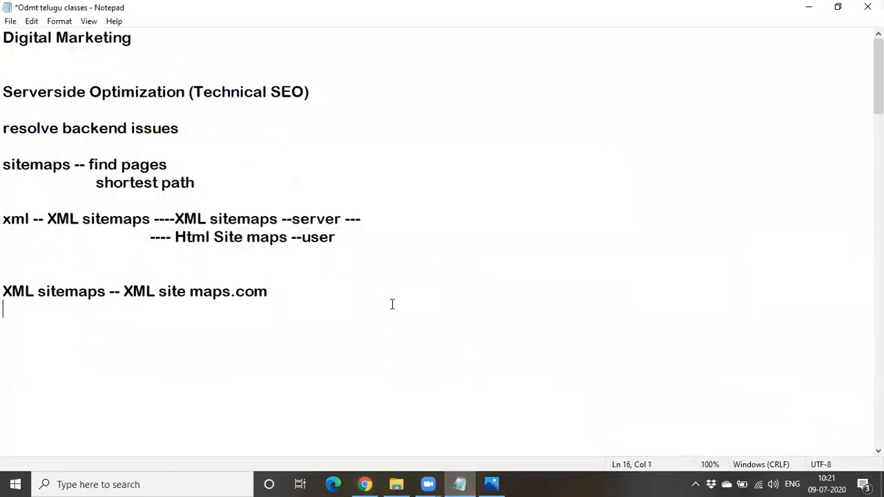
left_click(357, 295)
type("-- root folde")
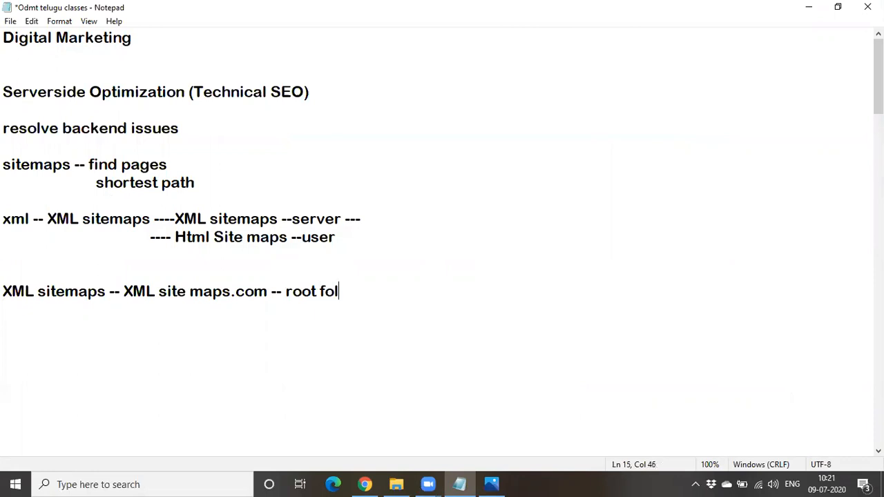
type("r")
left_click(459, 483)
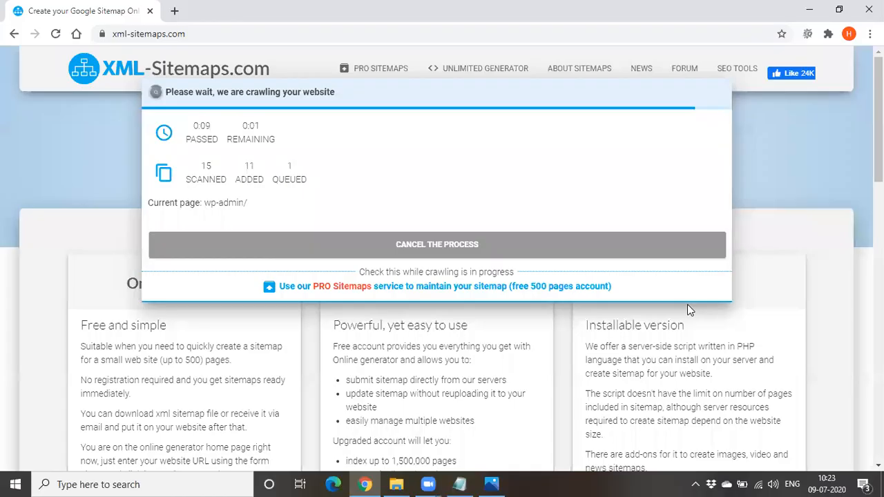
View the FileZilla screenshot in Photos, append "--Filezilla" to the root folder line in the Notepad notes and minimise Notepad
mouse_move(491, 483)
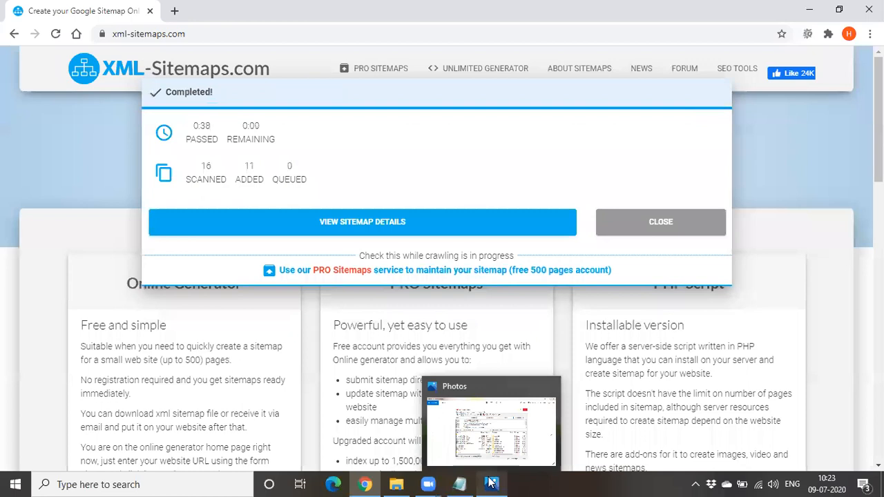
left_click(469, 436)
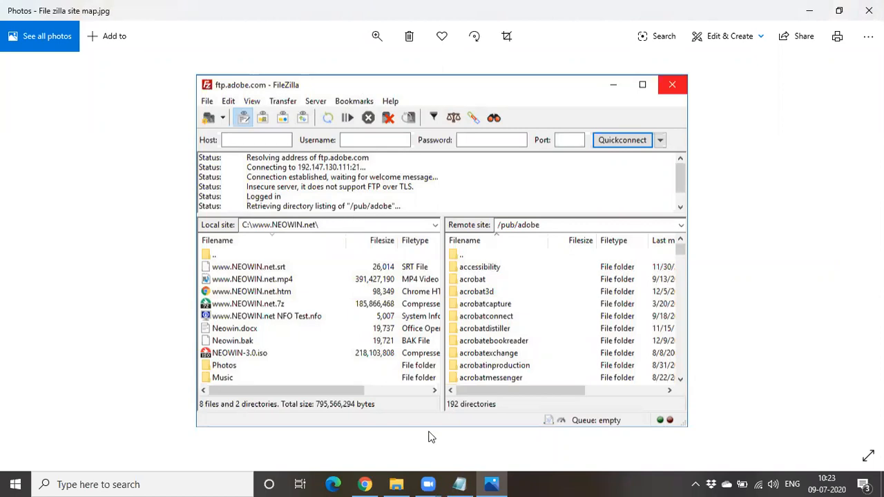
key("alt+Tab")
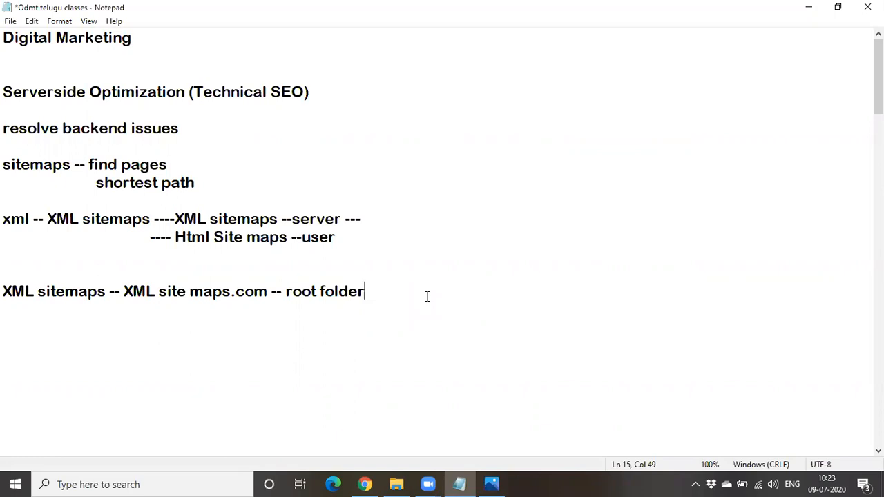
type("--Filezilla")
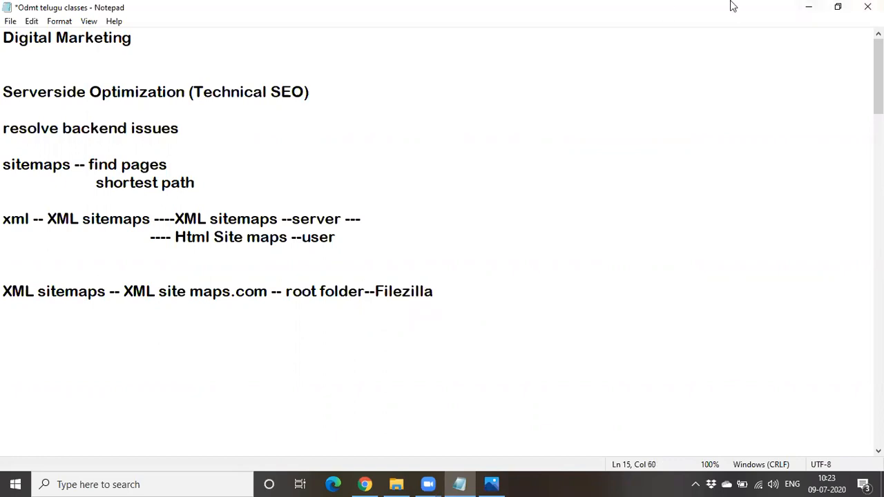
left_click(808, 6)
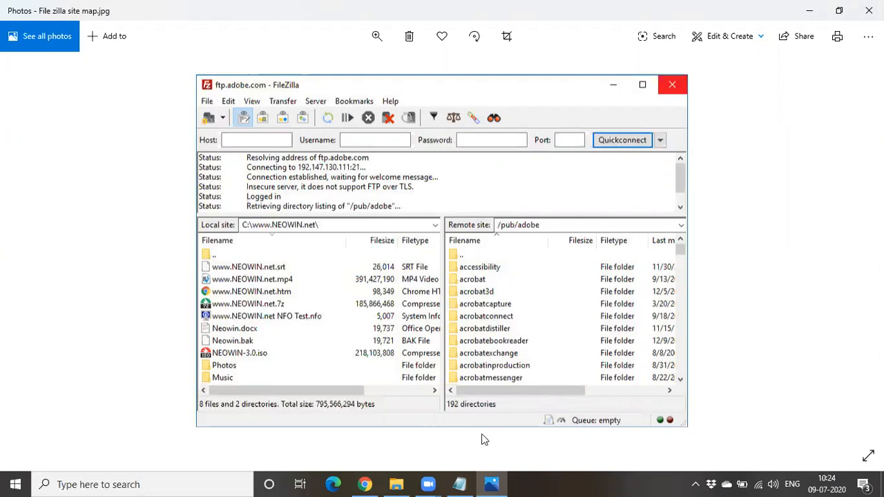
Return to Chrome, open the sitemap details of the completed crawl and review the page URLs in the Sitemap Preview
left_click(366, 484)
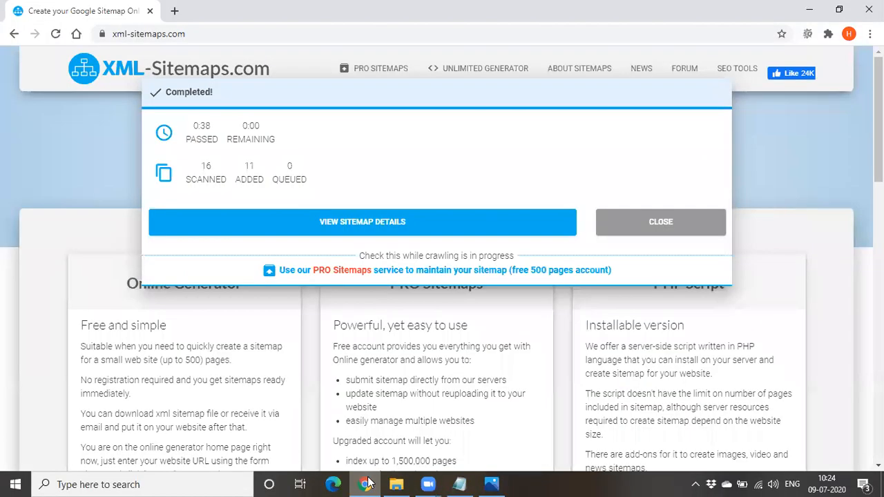
left_click(422, 226)
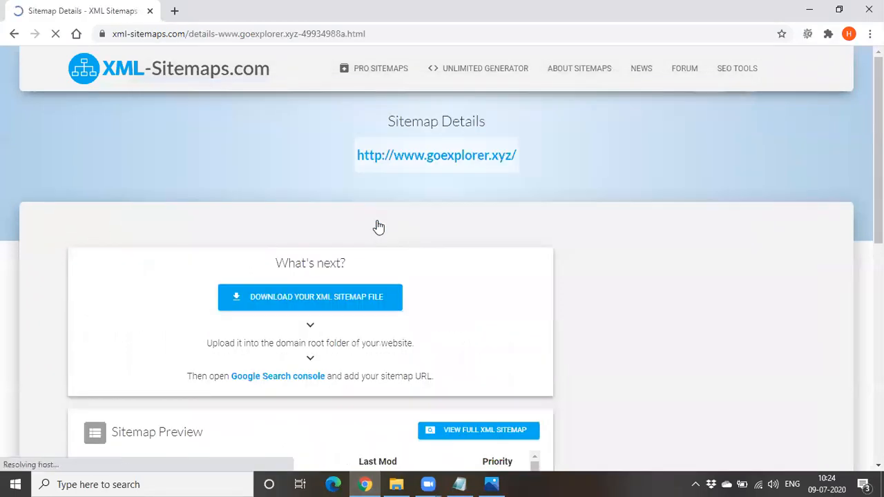
scroll(566, 225, "down", 3)
scroll(290, 196, "up", 2)
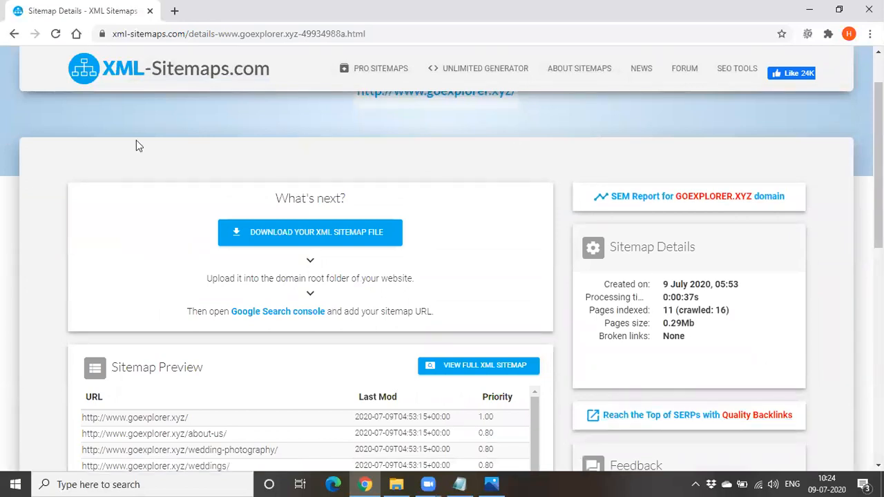
scroll(135, 146, "down", 3)
left_click_drag(128, 158, 209, 166)
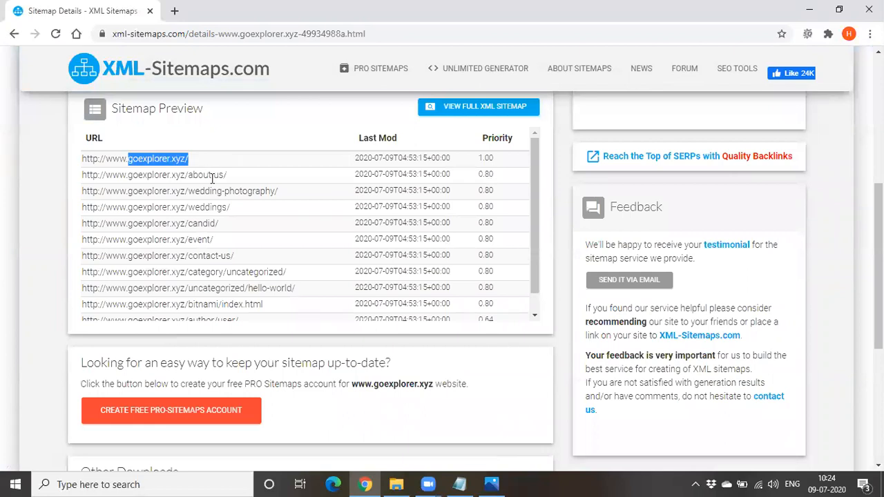
scroll(231, 197, "down", 1)
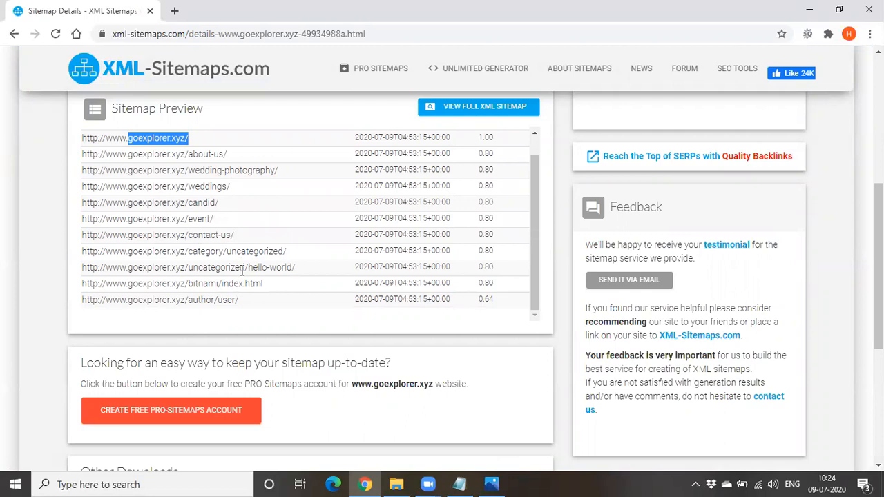
scroll(276, 271, "up", 1)
scroll(297, 269, "down", 1)
scroll(346, 270, "up", 1)
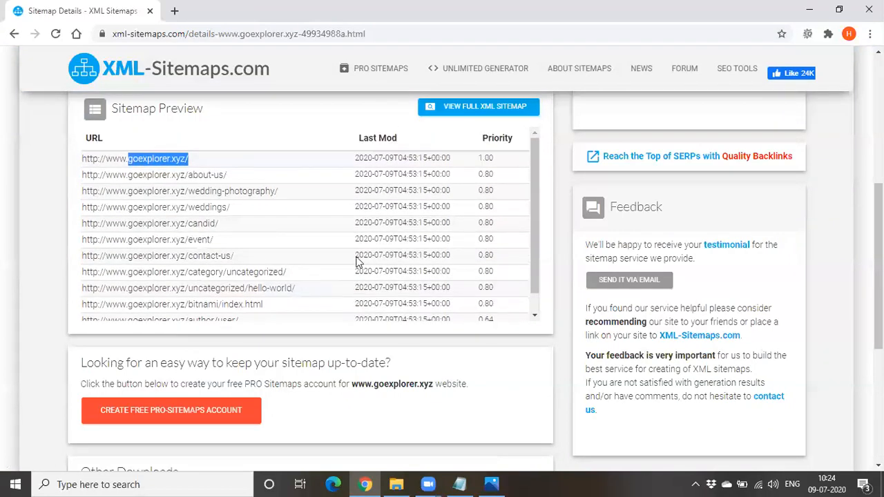
scroll(610, 231, "up", 3)
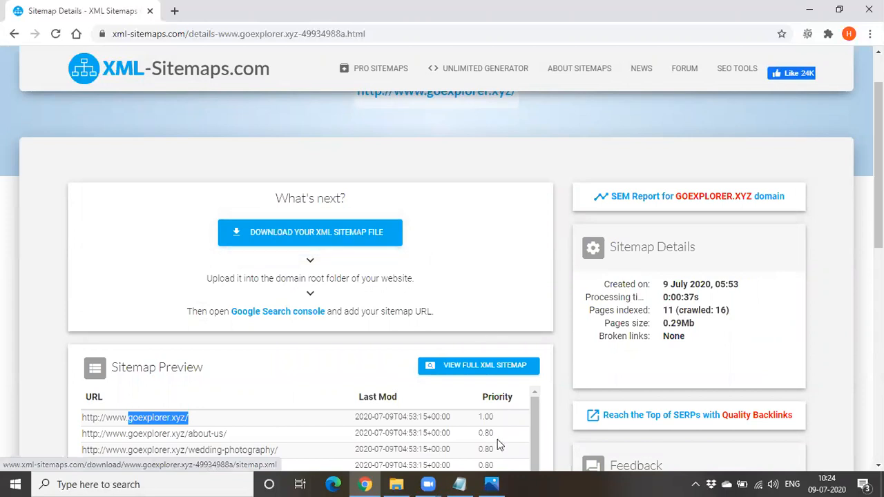
Switch to Photos to examine the FileZilla screenshot's local and remote file listings, and close the image
mouse_move(499, 483)
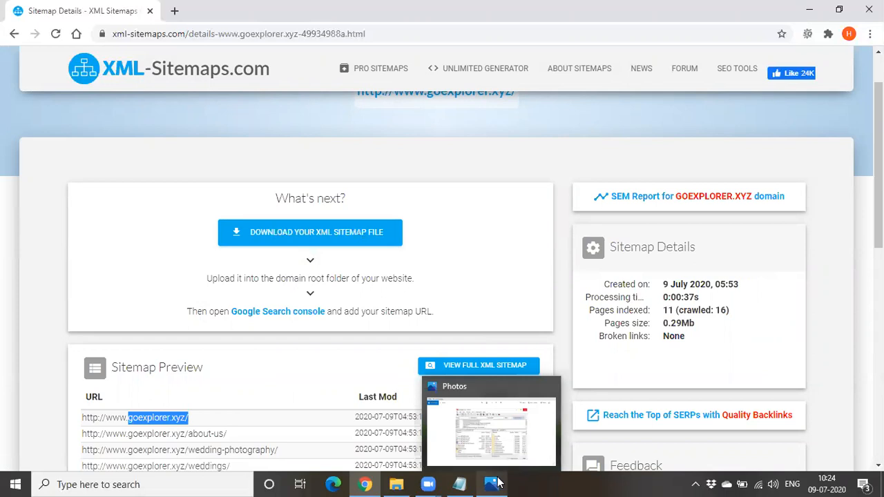
left_click(497, 483)
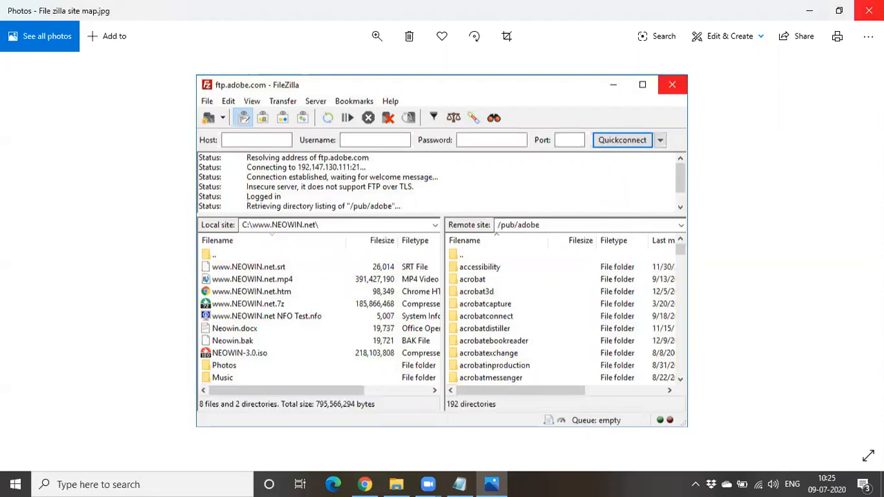
left_click(868, 11)
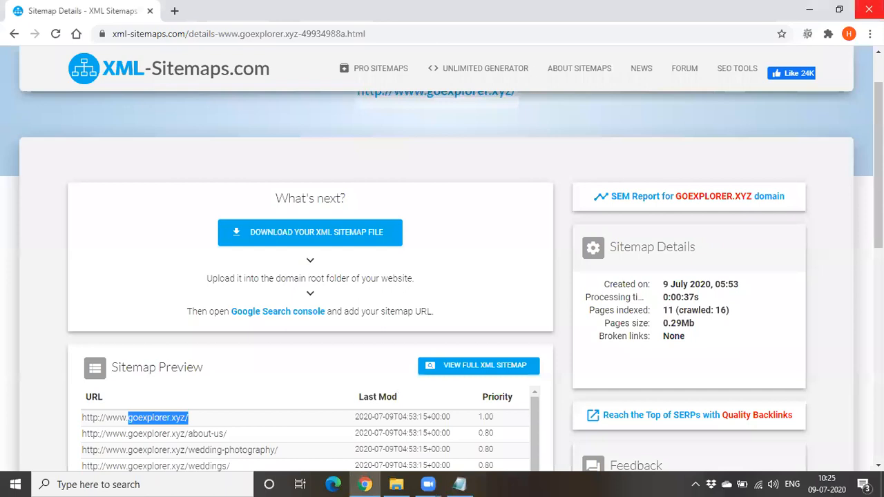
left_click(174, 12)
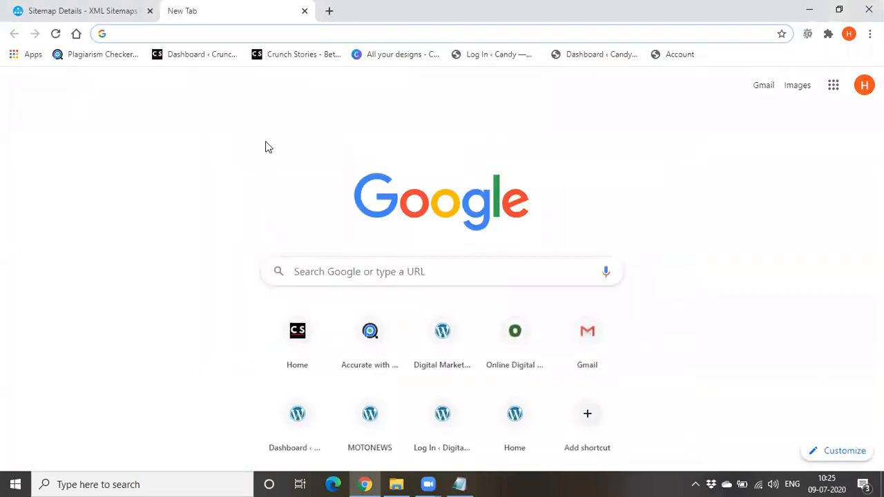
type("w")
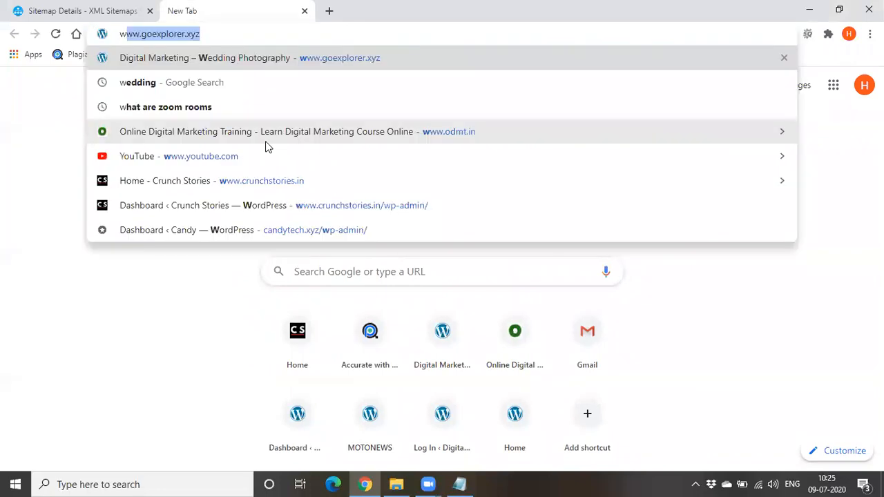
key("Right")
type("/adm")
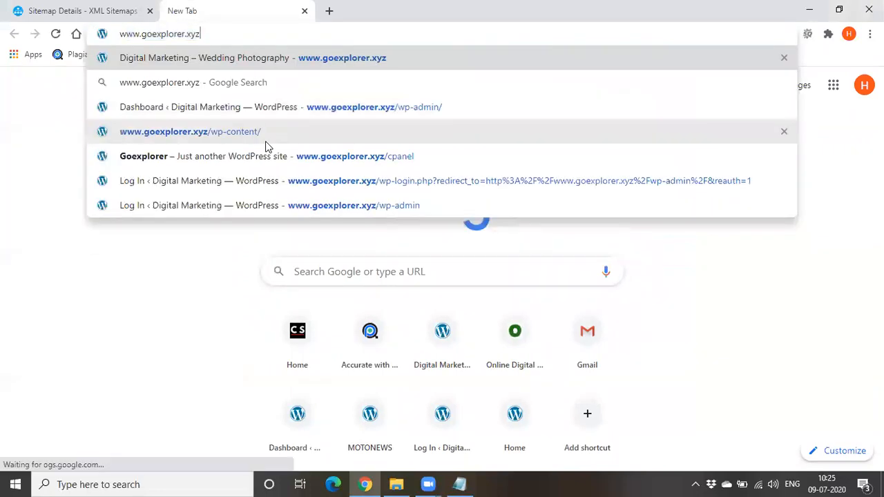
type("in")
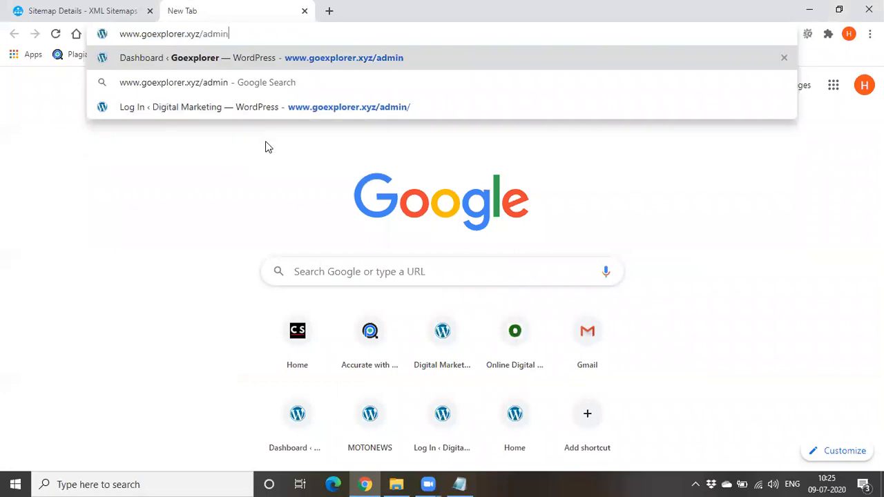
key("Return")
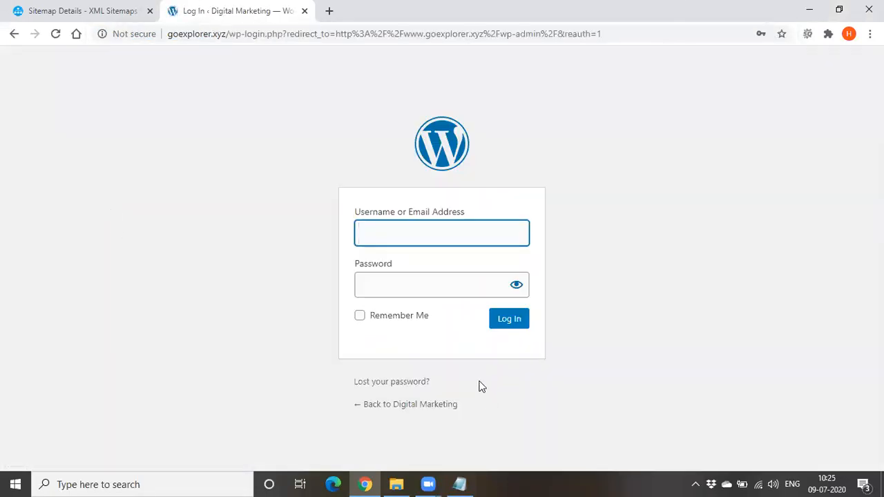
Log in to the WordPress admin with the saved username and account password
left_click(396, 230)
left_click(431, 276)
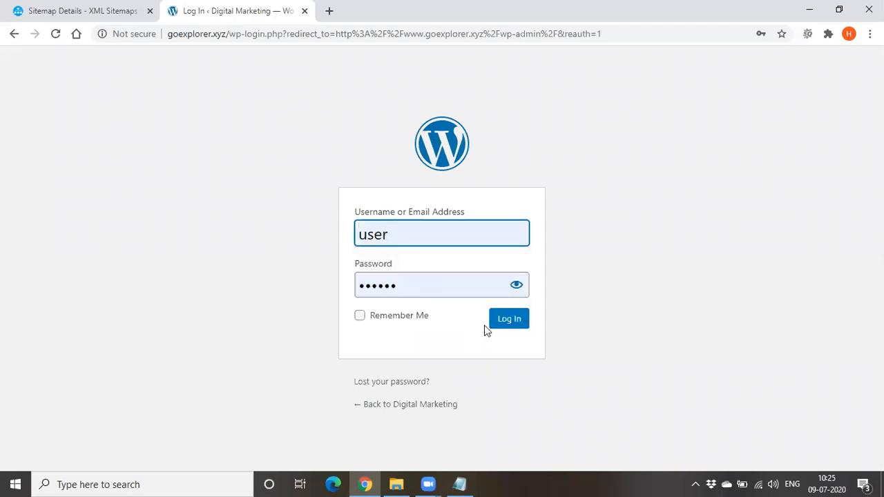
left_click(506, 323)
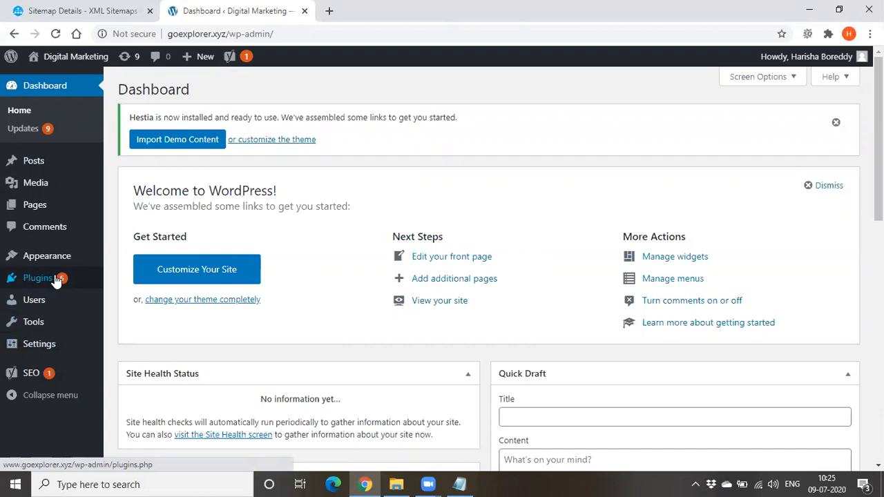
Go to WordPress's page for adding new plugins and search for "Google XML sitemaps"
mouse_move(55, 282)
left_click(109, 283)
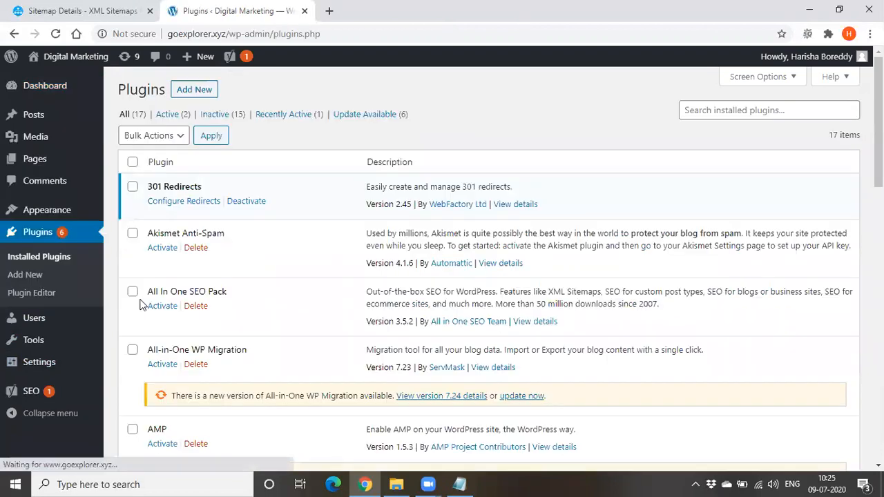
left_click(36, 276)
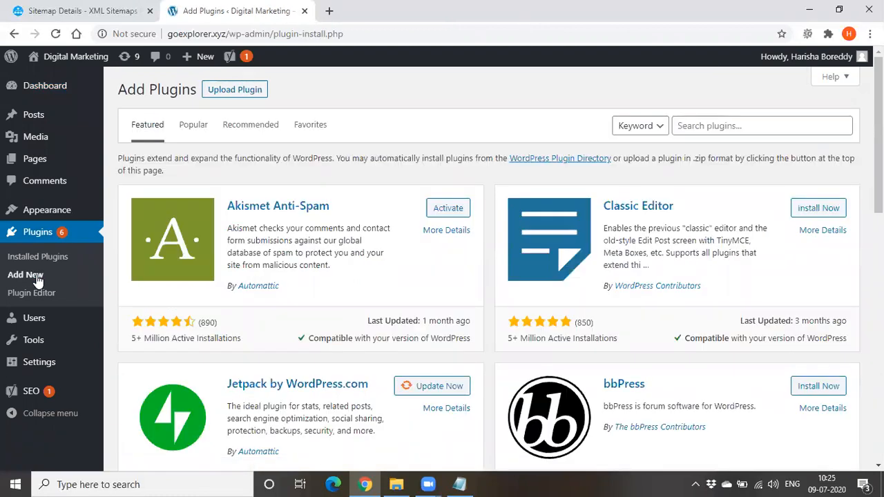
left_click(718, 123)
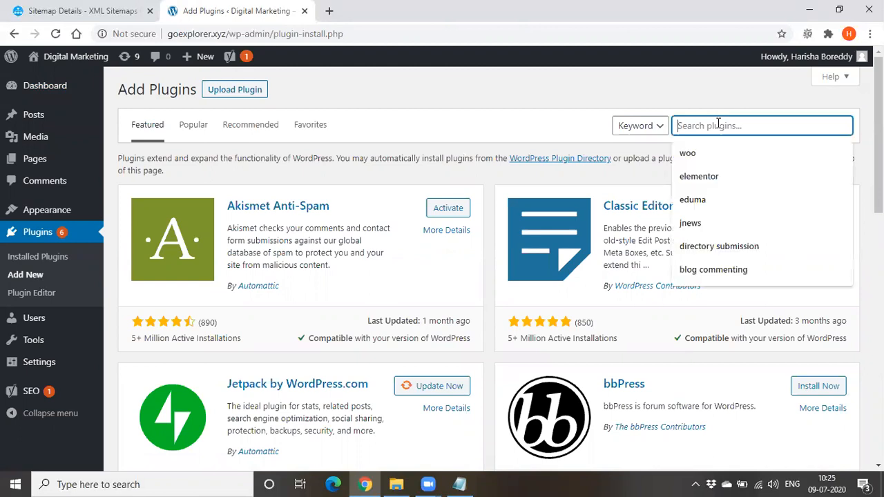
type("Goog")
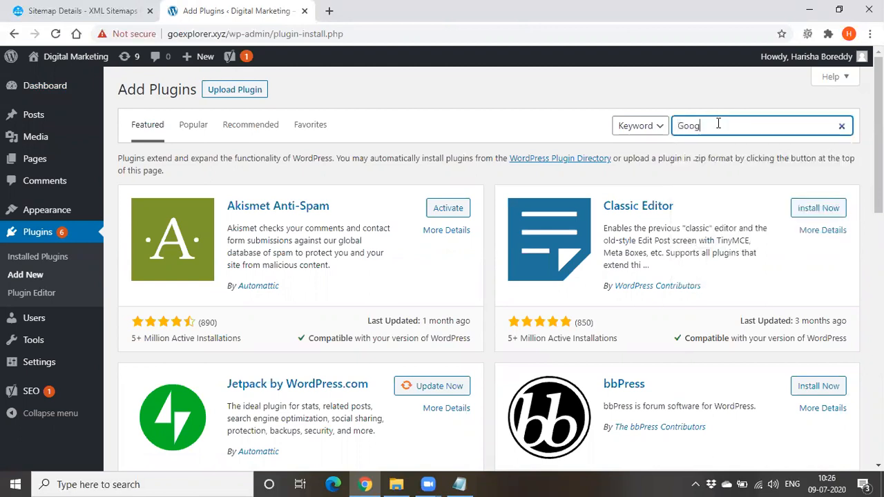
type("le XML ")
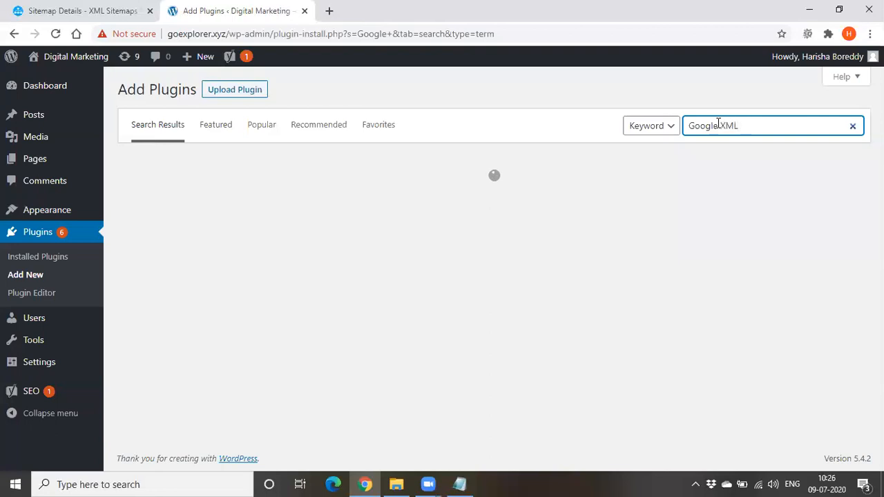
type("sitemaps")
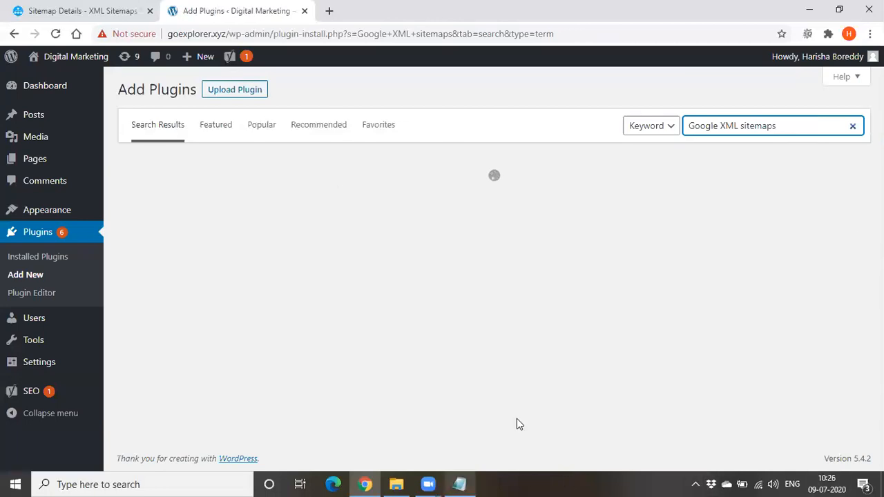
Copy the plugin search term into the Notepad notes as a new line, "Google XML sitemaps", below the Filezilla line, and minimise Notepad
triple_click(711, 127)
key("ctrl+c")
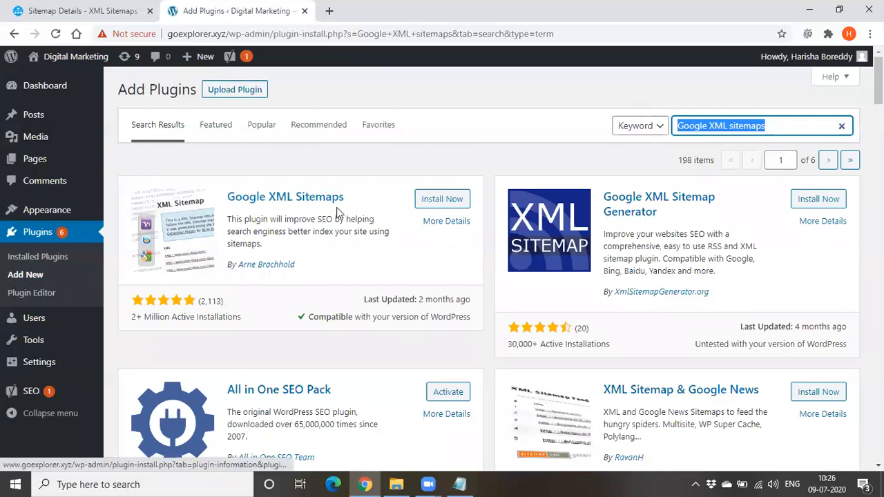
left_click(459, 484)
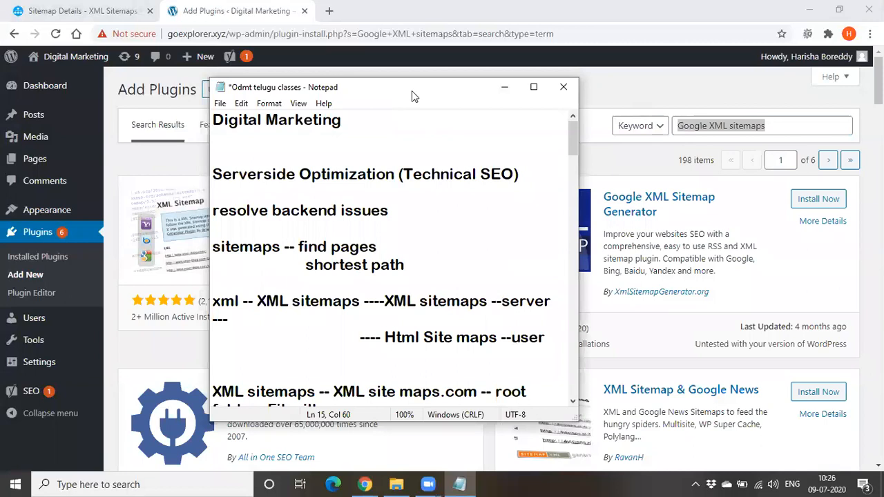
left_click_drag(411, 91, 700, 21)
scroll(684, 194, "down", 1)
left_click(624, 297)
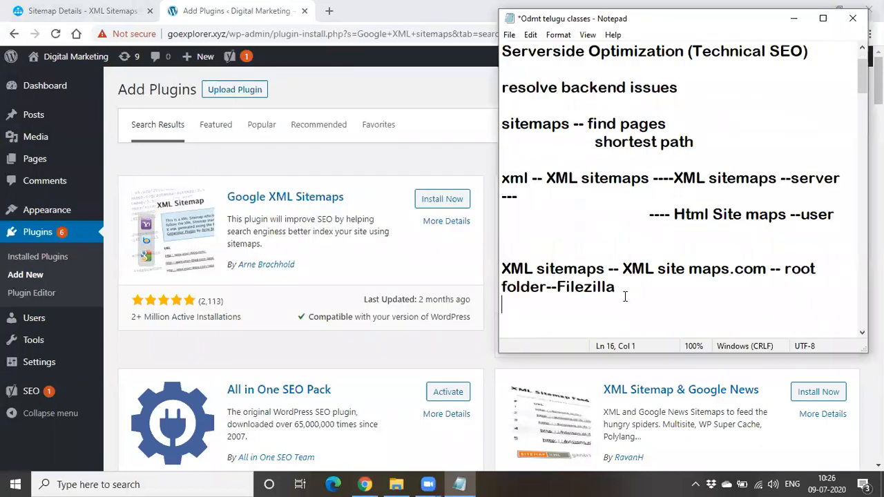
key("Return")
key("ctrl+v")
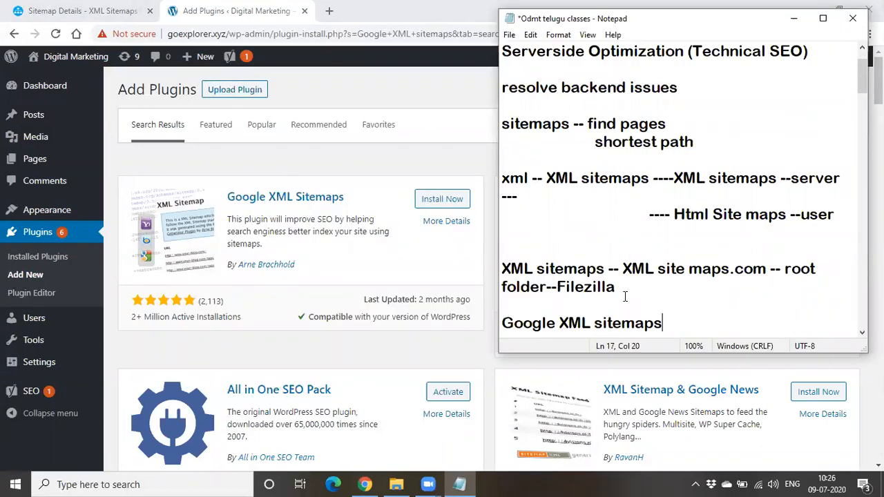
left_click(794, 19)
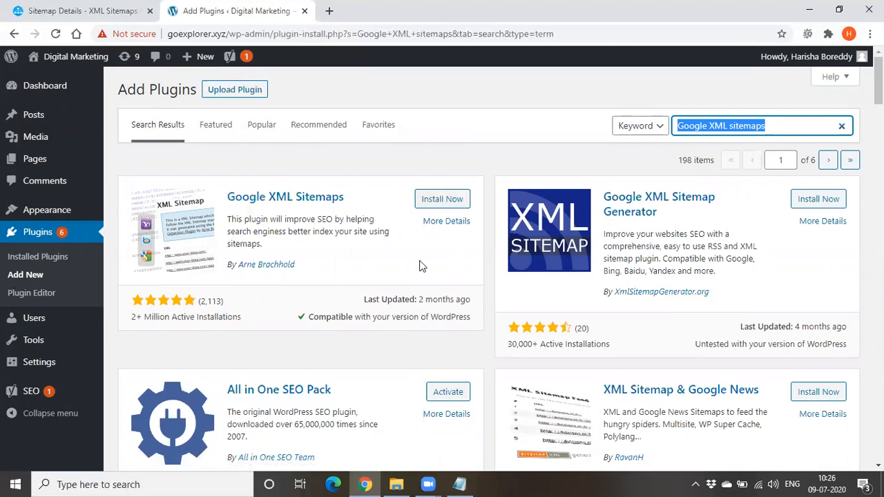
Add "Yoast SEO" as a new line below "Google XML sitemaps" in the Notepad notes, and minimise Notepad
left_click(461, 484)
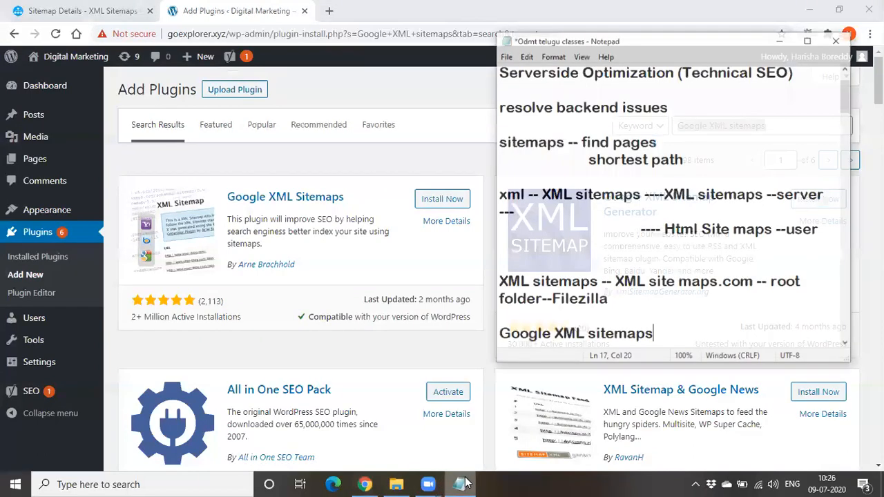
scroll(672, 231, "down", 2)
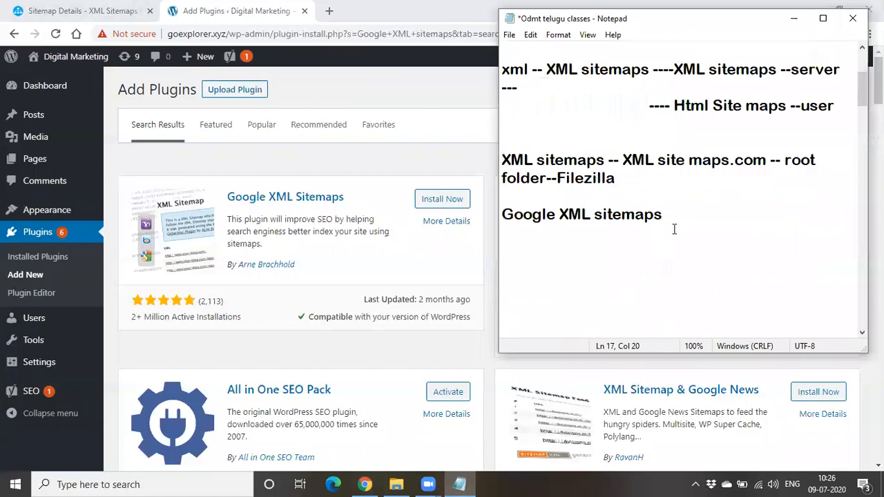
key("Return")
type("Yoast SEO")
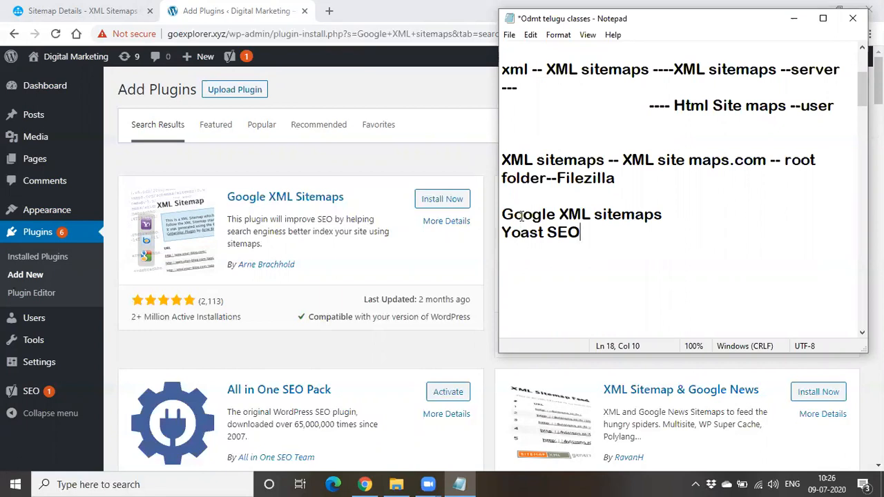
left_click_drag(504, 232, 586, 239)
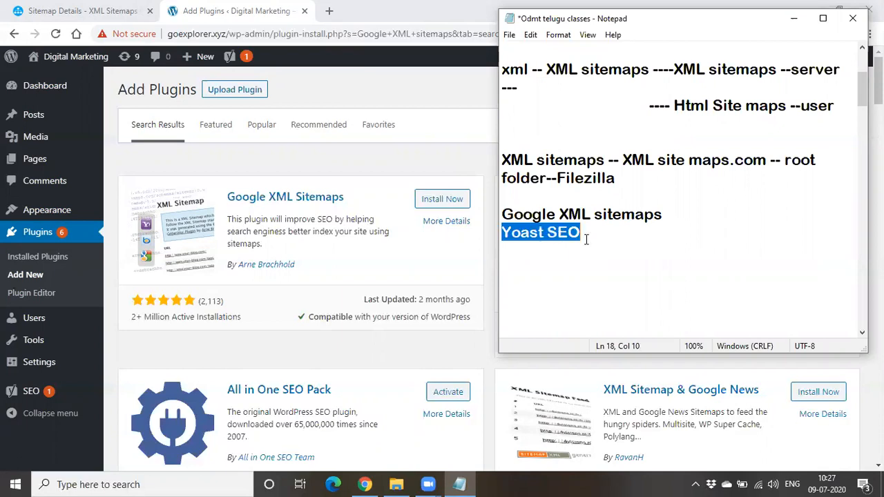
left_click_drag(502, 215, 708, 267)
left_click(708, 267)
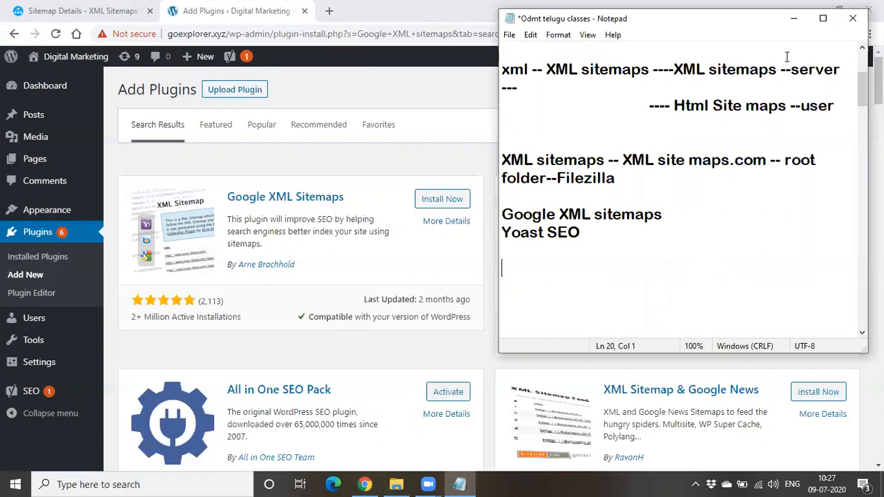
left_click(794, 18)
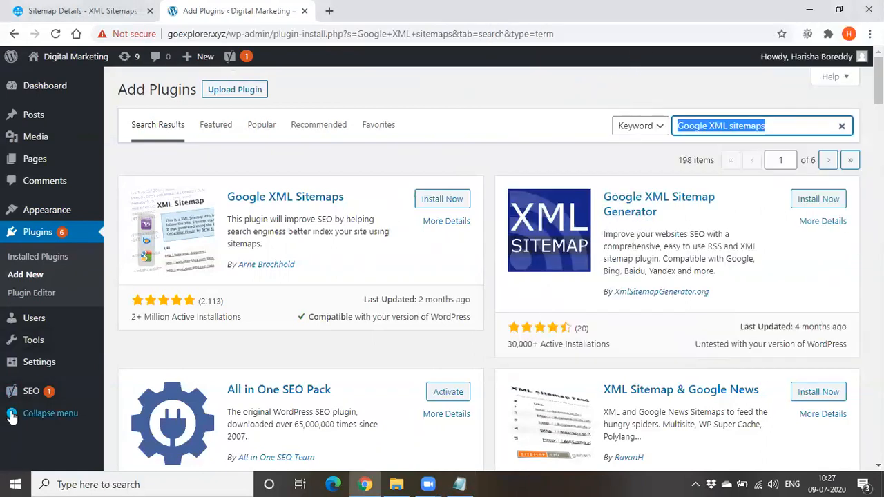
Open Yoast SEO's general settings in WordPress and show the Features list down to the XML sitemaps option
mouse_move(11, 400)
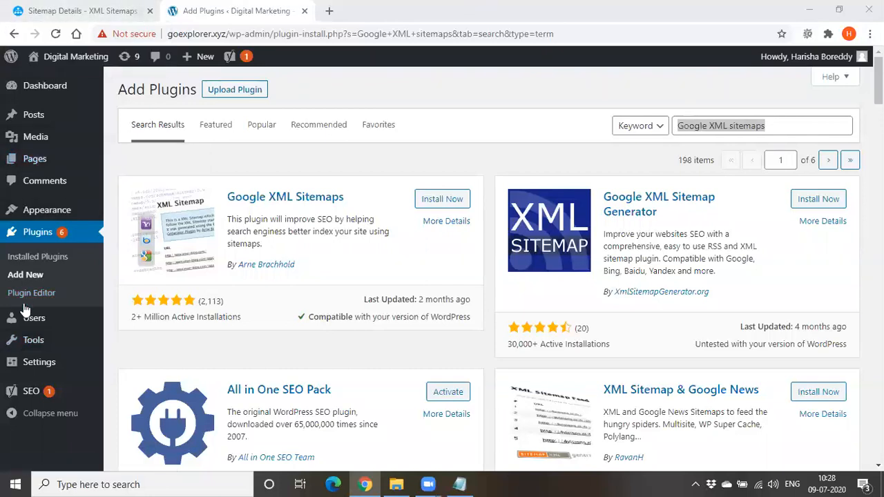
mouse_move(15, 394)
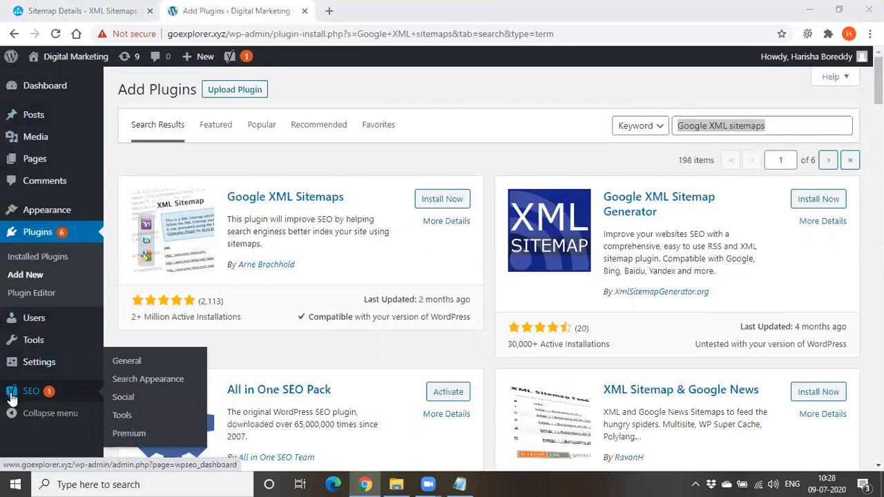
left_click(115, 368)
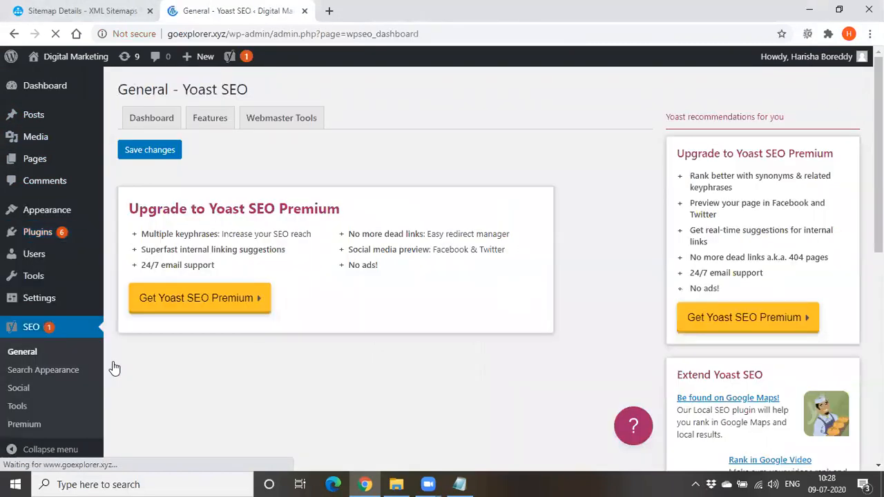
scroll(239, 285, "down", 1)
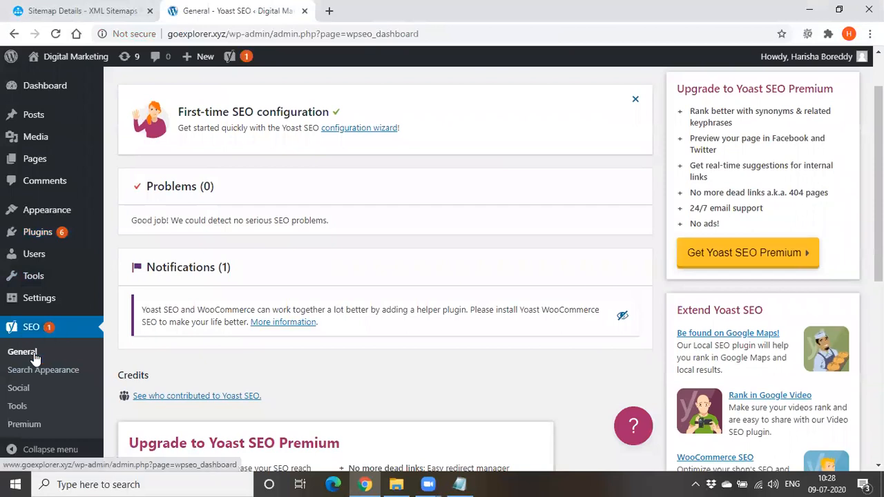
scroll(107, 262, "up", 1)
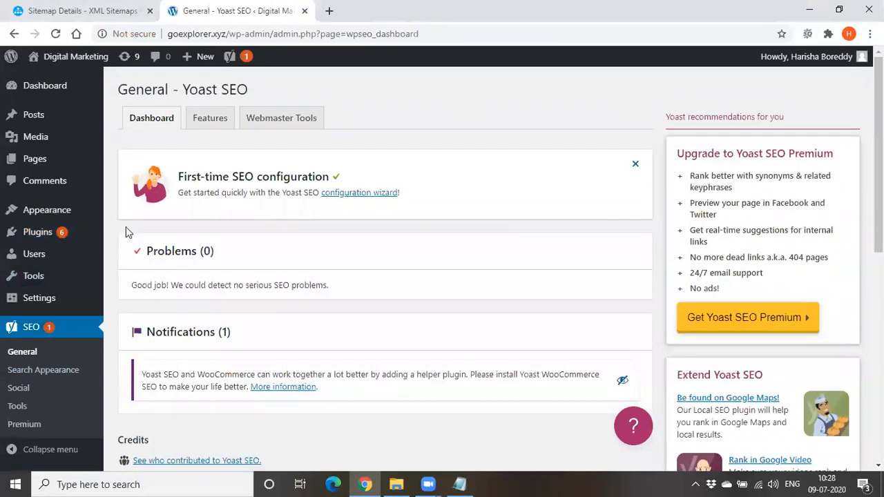
left_click(203, 118)
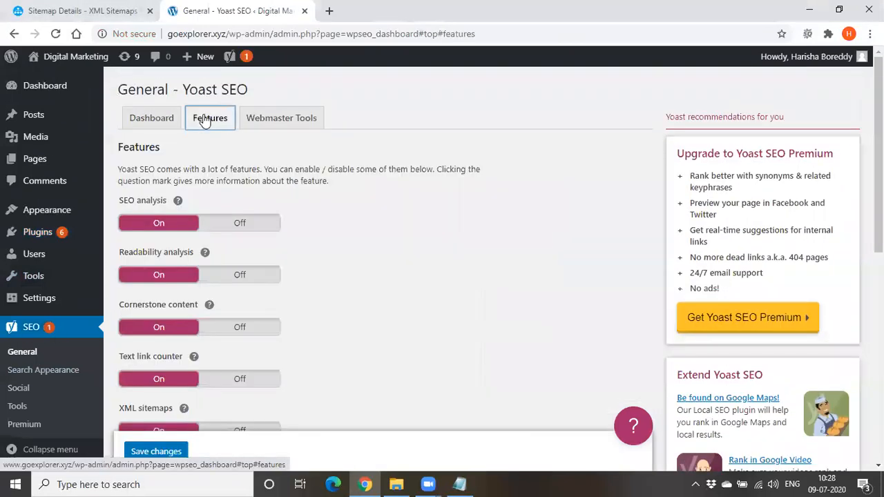
scroll(190, 228, "down", 1)
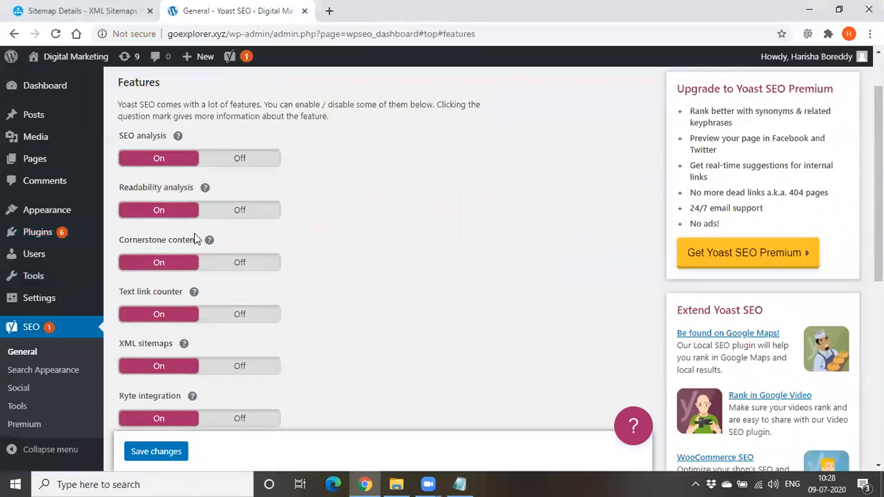
Switch Yoast SEO's XML sitemaps feature off and back on
left_click(171, 371)
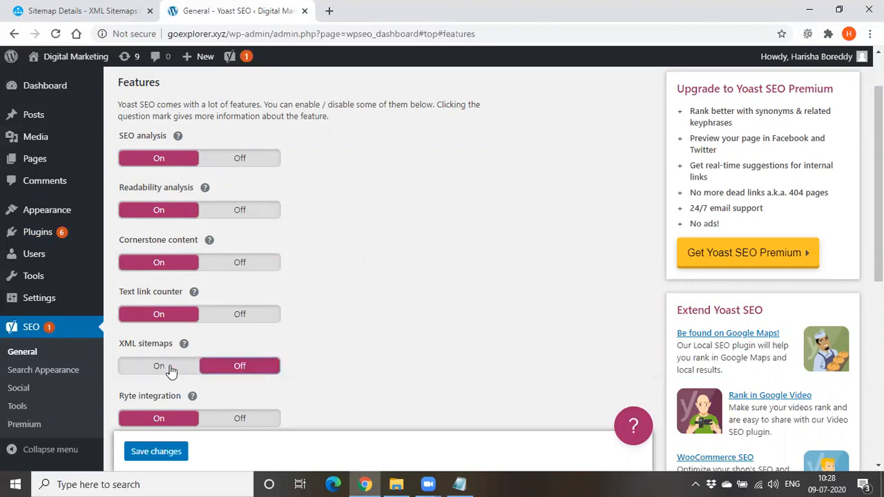
left_click(218, 369)
scroll(303, 365, "up", 1)
scroll(303, 364, "down", 2)
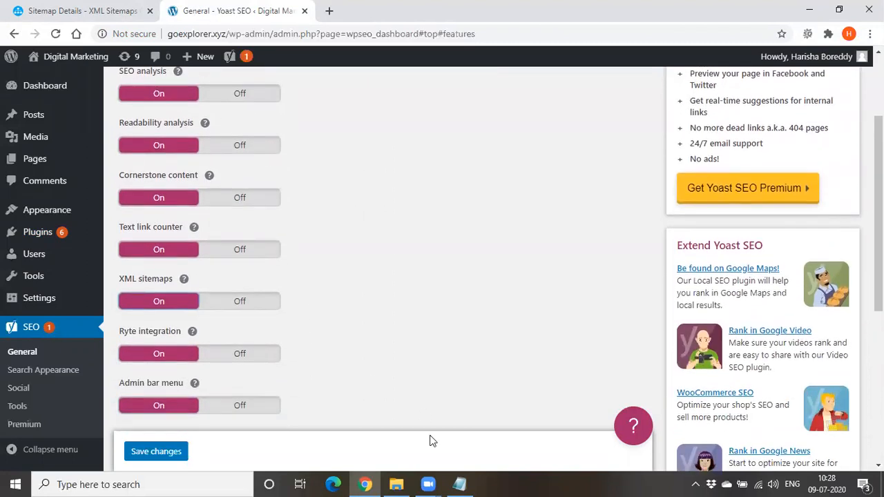
Bring up the Notepad notes and review the lines on XML sitemaps, the root folder, Filezilla and the Google XML sitemaps plugin
left_click(459, 484)
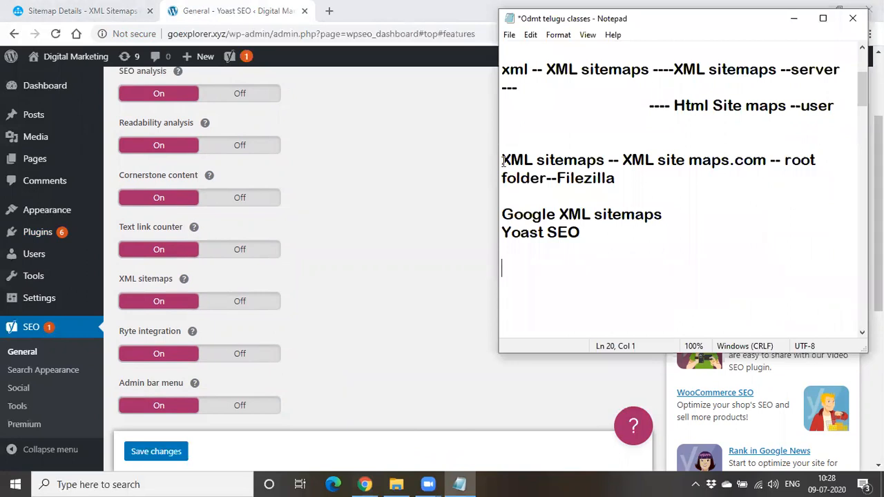
left_click_drag(503, 161, 764, 162)
left_click(764, 161)
left_click(556, 178)
left_click_drag(556, 178, 644, 183)
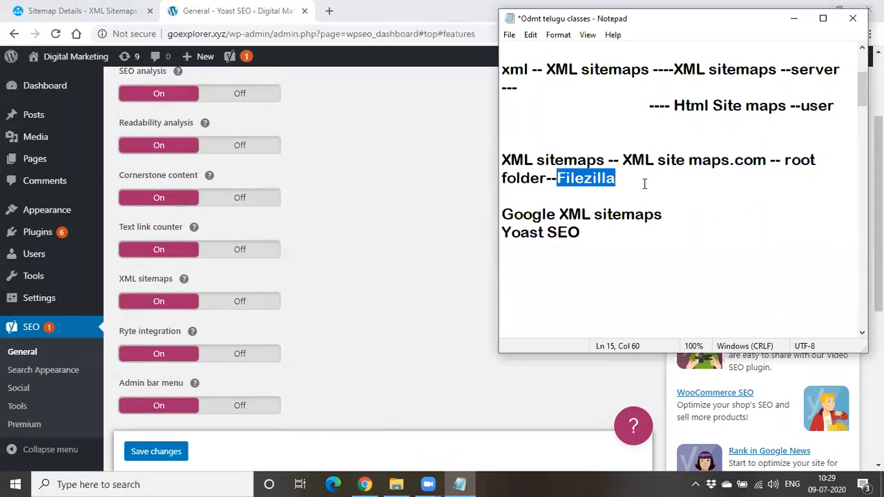
left_click_drag(622, 160, 715, 159)
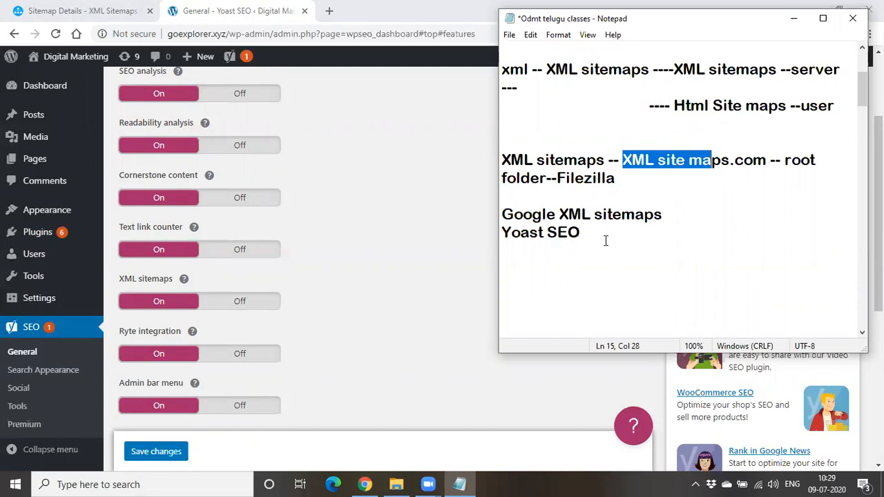
left_click(657, 183)
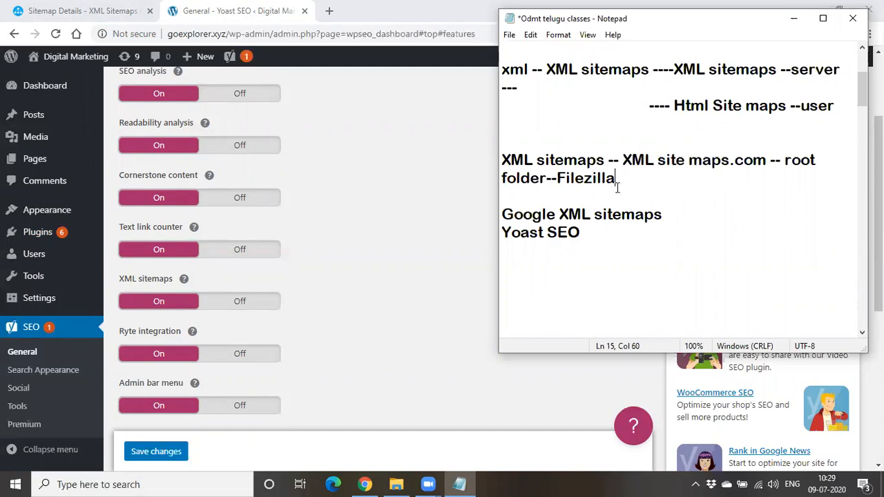
left_click_drag(503, 215, 667, 217)
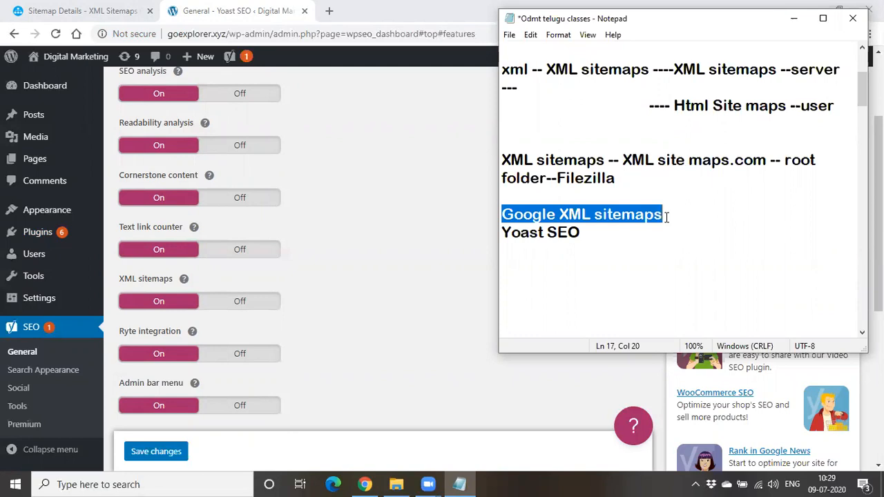
left_click(631, 276)
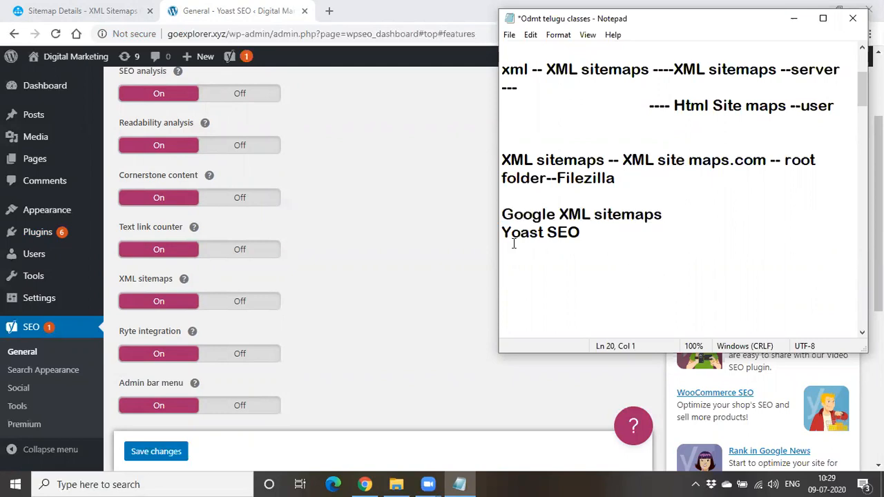
Append "--general settings-" to the "Yoast SEO" line in the notes
left_click_drag(504, 236, 582, 247)
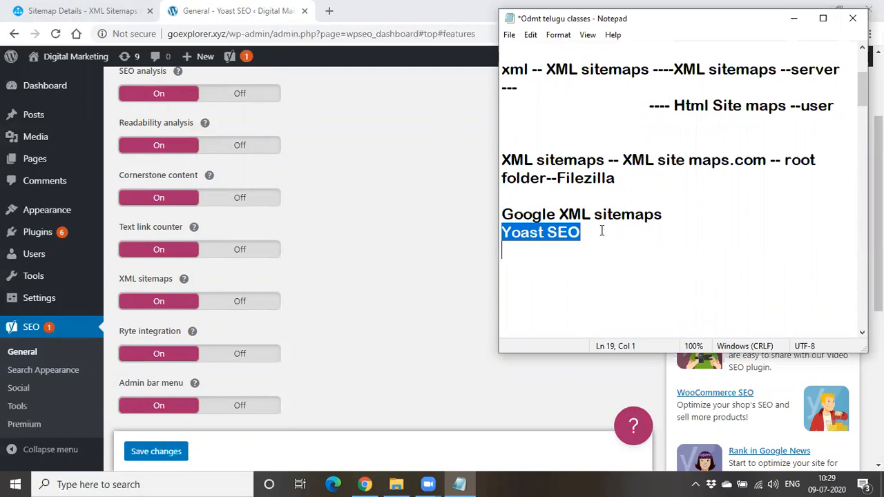
left_click(601, 231)
type("--general")
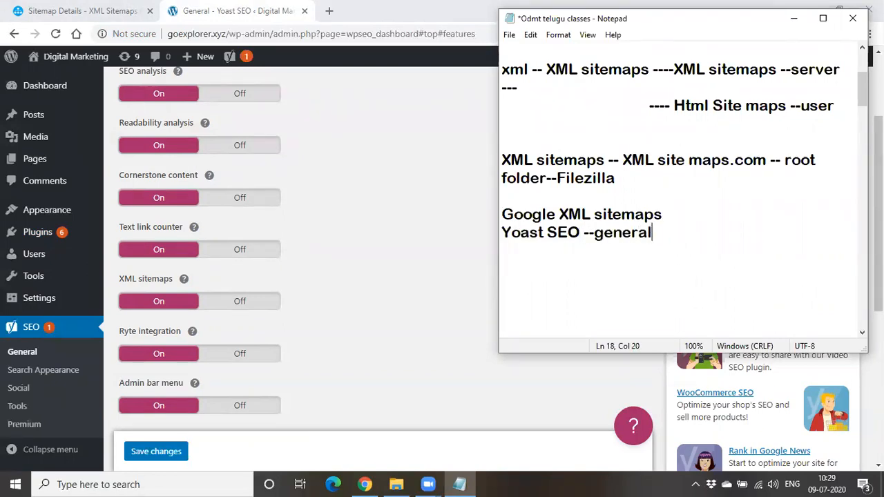
type(" settingd-")
key("BackSpace")
key("BackSpace")
type("s")
key("BackSpace")
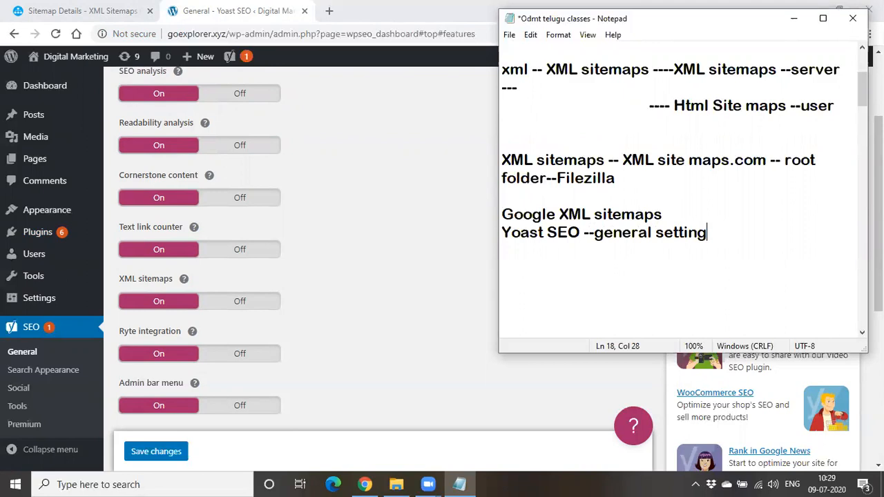
type("s- features - f")
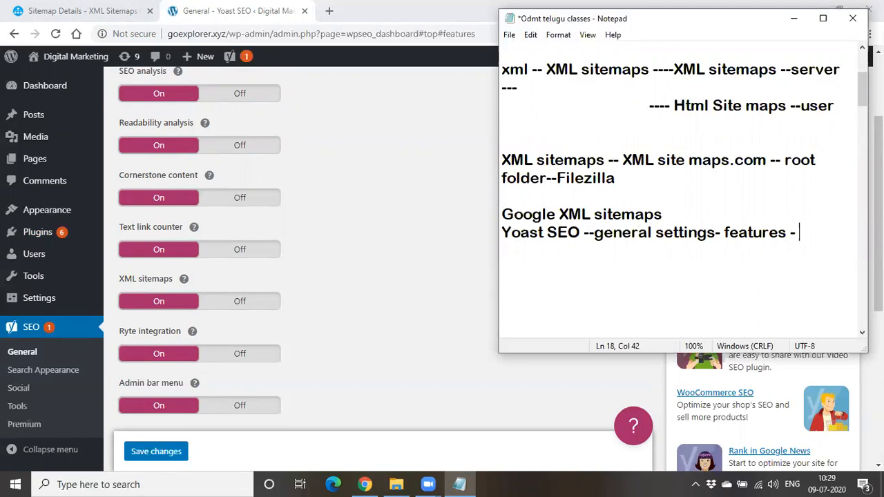
Complete the Yoast SEO line with "features - sitemaps" after the general settings entry
key("BackSpace")
type("sitemaps")
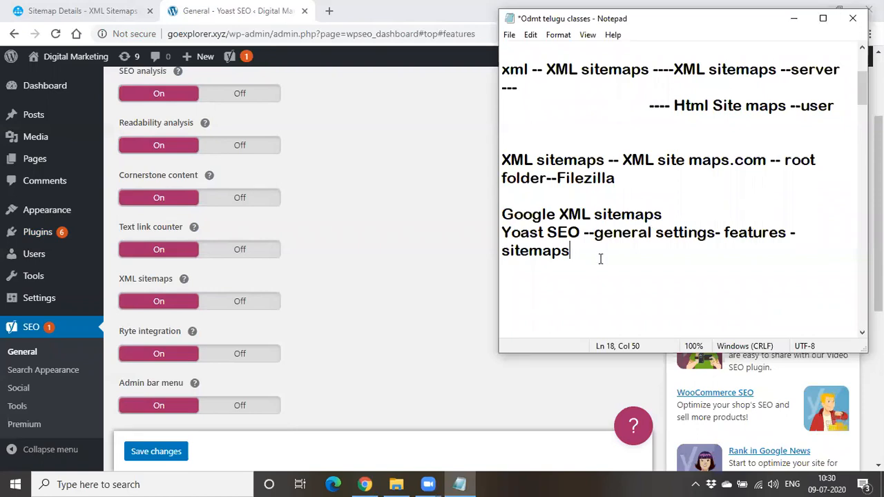
Delete all sitemap notes from "resolve backend issues" through the Yoast SEO line, keeping the Serverside Optimization heading
scroll(601, 254, "up", 3)
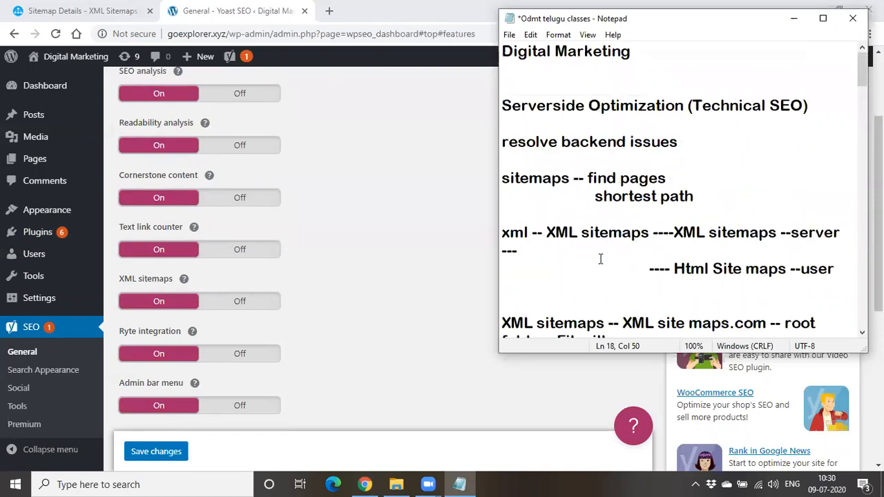
left_click(502, 142)
left_click_drag(502, 142, 602, 276)
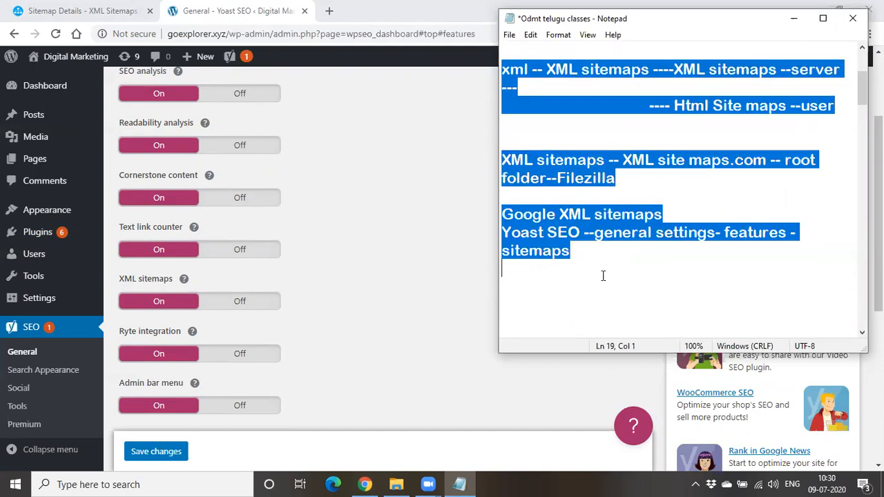
key("Delete")
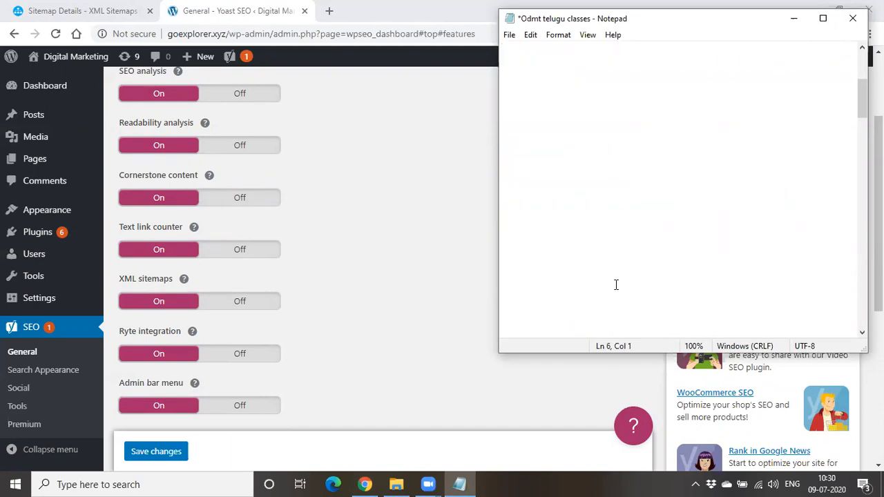
scroll(616, 284, "up", 3)
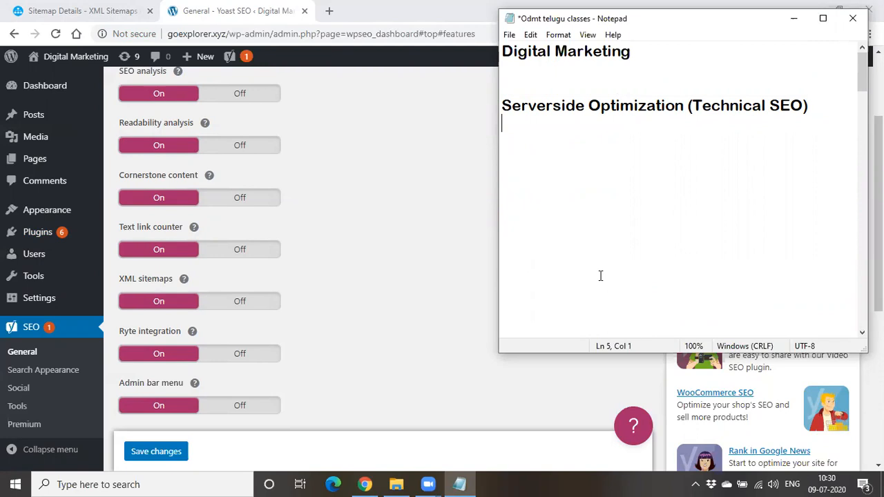
Add the topic "Robots.txt" below the Serverside Optimization heading and maximise the Notepad window
key("Return")
type("Robots")
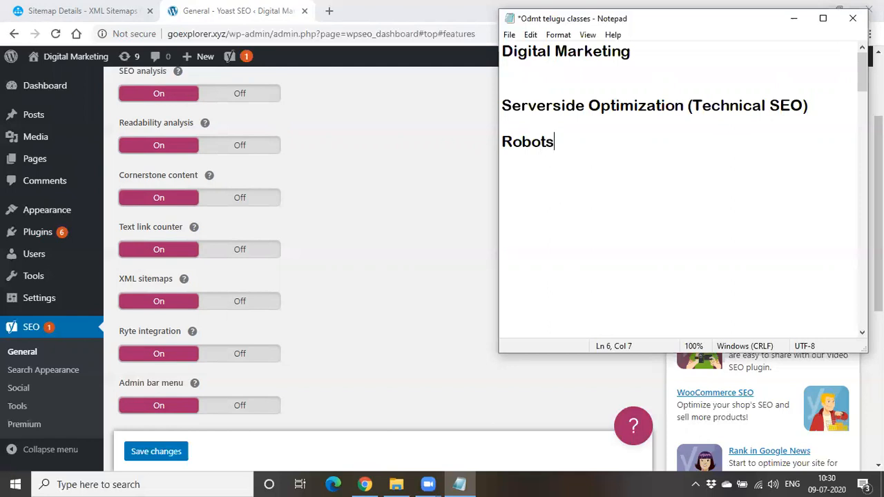
type(".txt")
left_click_drag(629, 23, 435, 84)
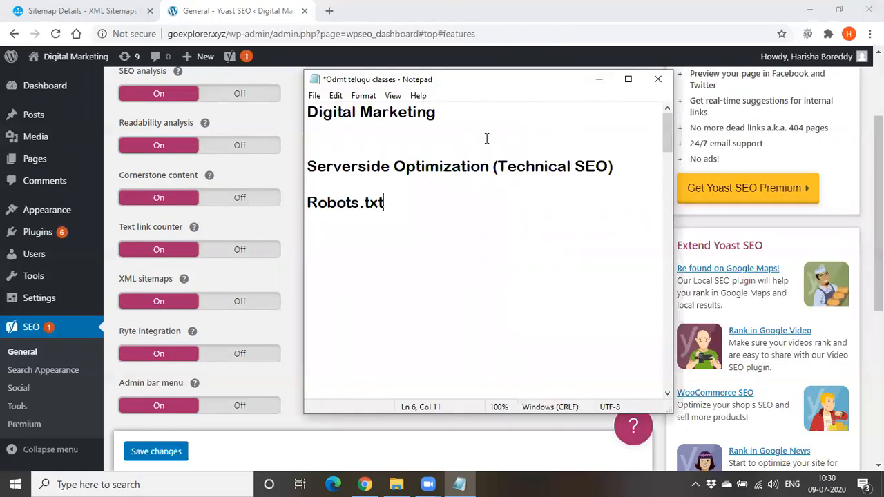
left_click(628, 79)
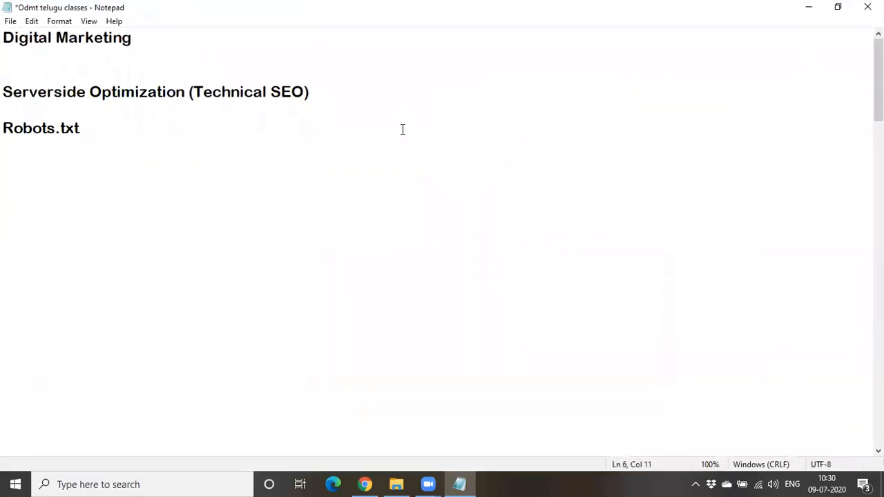
Add the line "Home About us Contact us Payments" below the Robots.txt topic in the notes
key("Return")
key("Return")
type("Home About us Con")
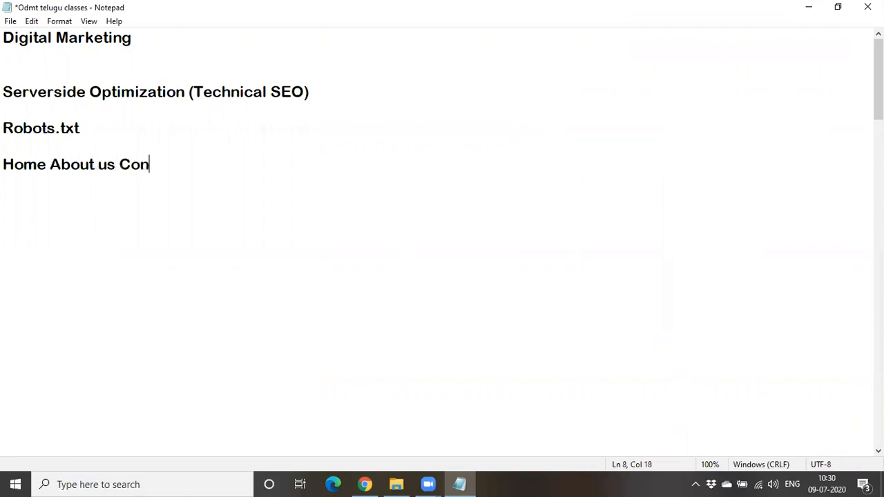
type("tact us ")
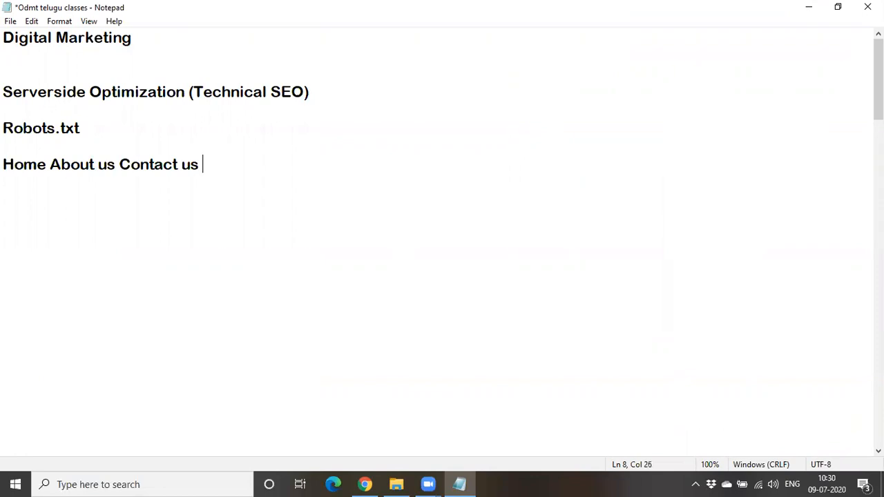
type("Payments")
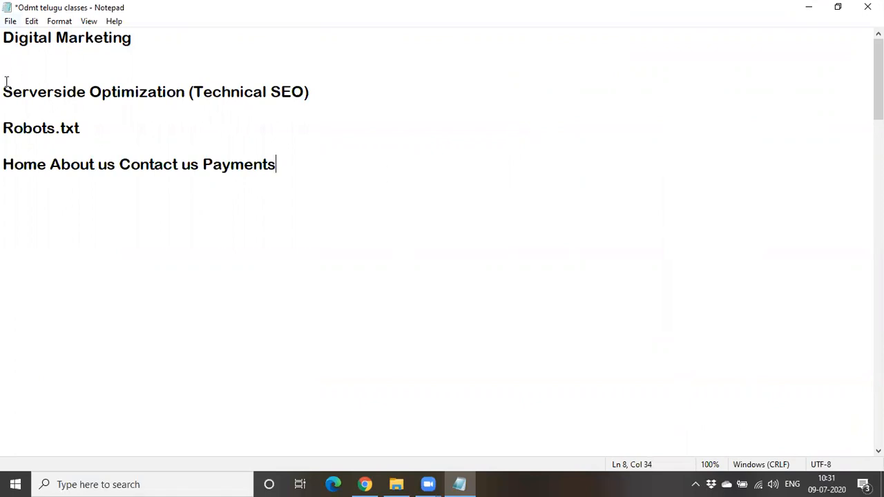
Widen the gaps between Home, About us, Contact us and Payments with one extra space each
left_click_drag(4, 165, 269, 189)
left_click(254, 218)
left_click(53, 169)
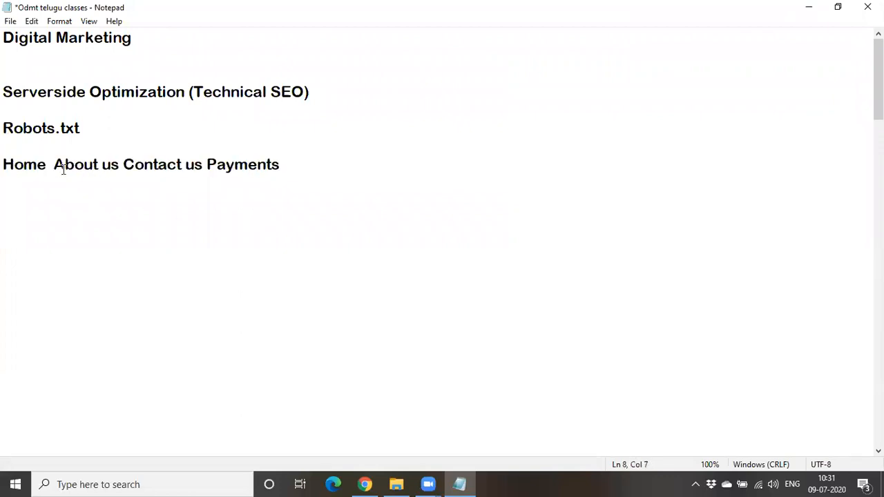
left_click(127, 164)
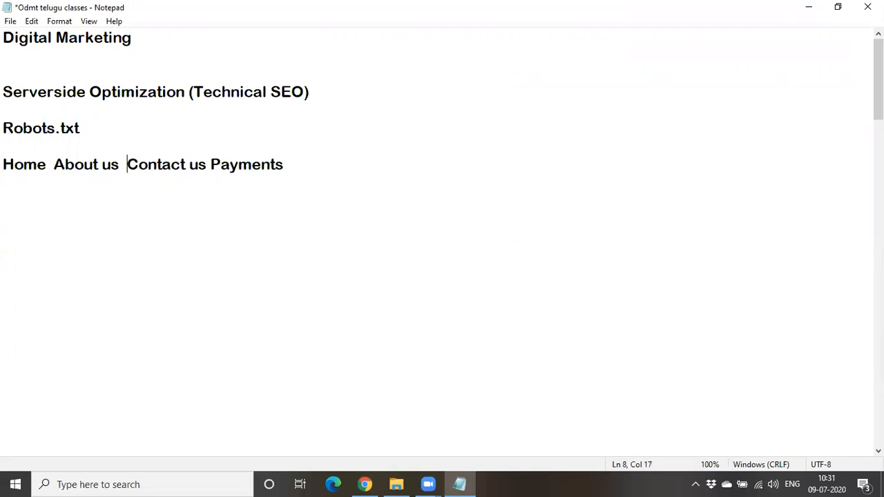
left_click(210, 165)
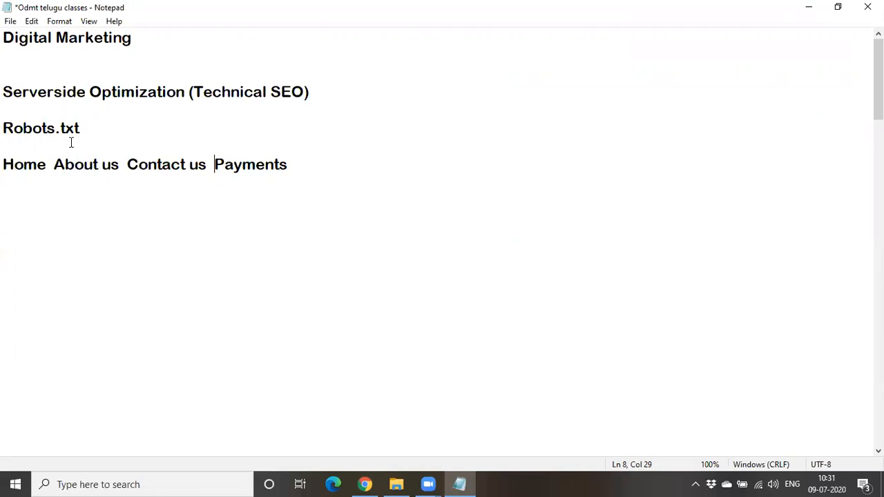
Highlight the page names Home, About us and Payments in the notes to point them out
double_click(15, 164)
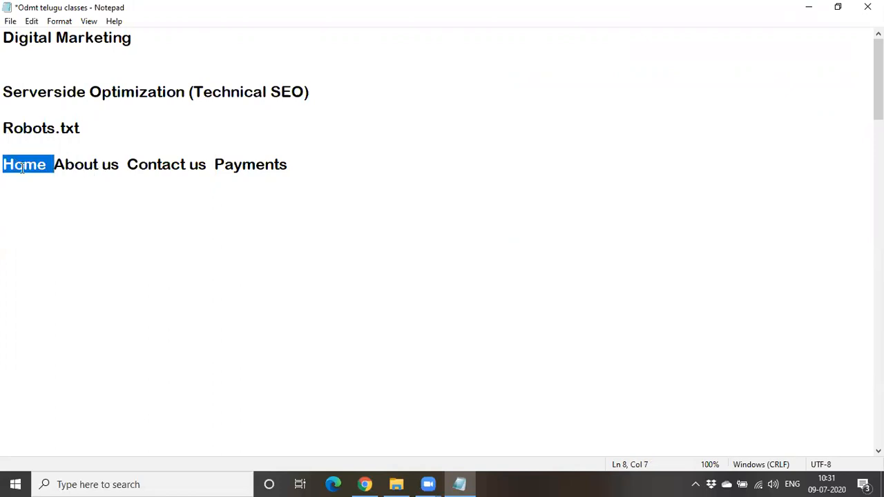
left_click(105, 241)
left_click_drag(54, 167, 118, 171)
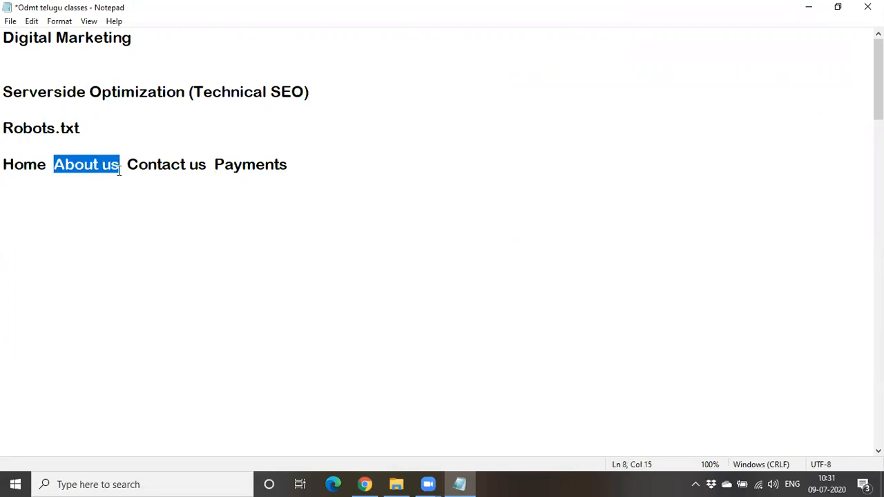
left_click(21, 166)
left_click(94, 164)
left_click(157, 163)
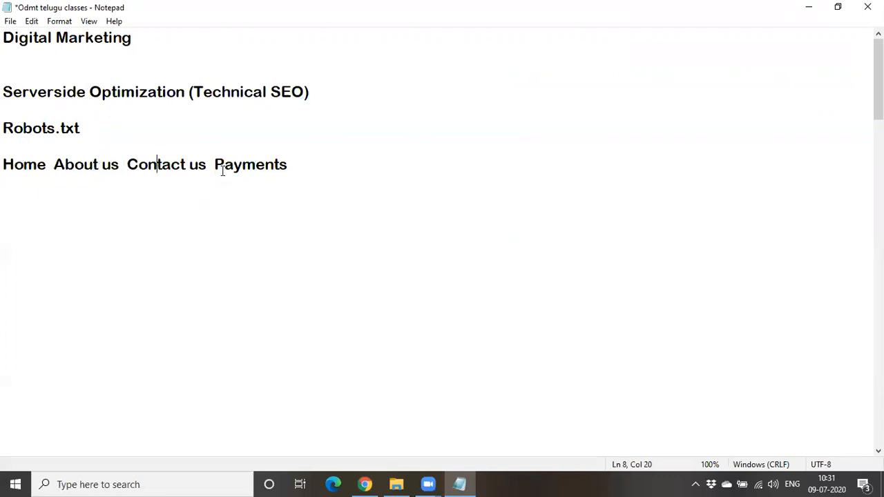
left_click_drag(214, 165, 294, 166)
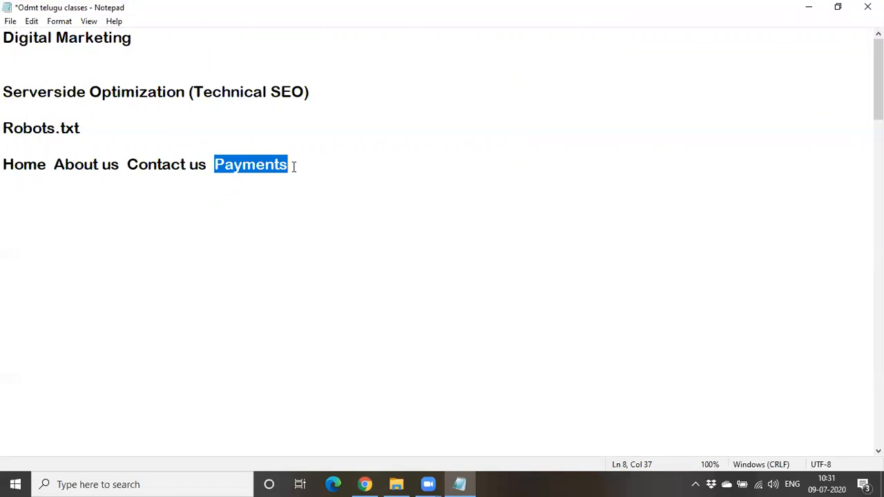
left_click(294, 167)
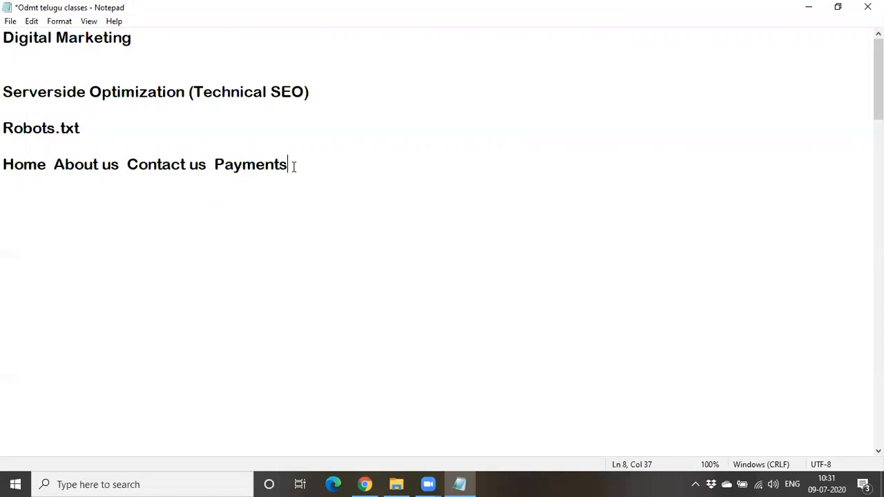
left_click(215, 165)
left_click_drag(215, 166, 302, 167)
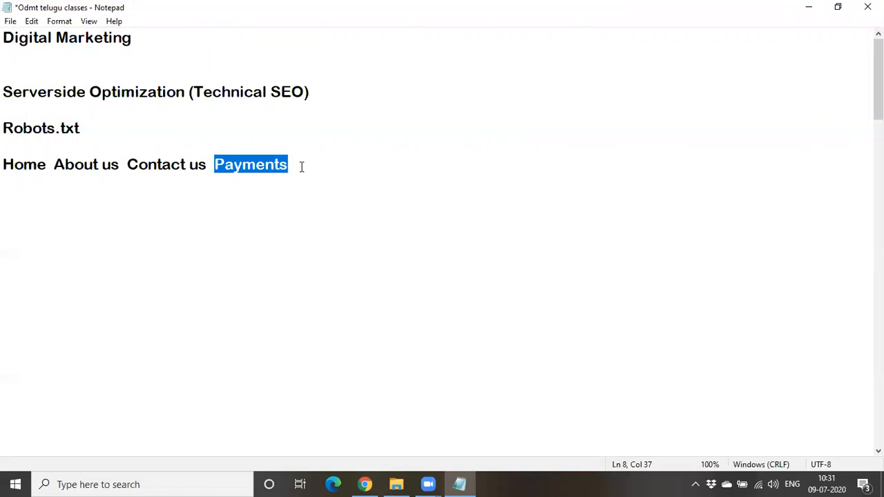
left_click(283, 189)
double_click(252, 168)
left_click(83, 163)
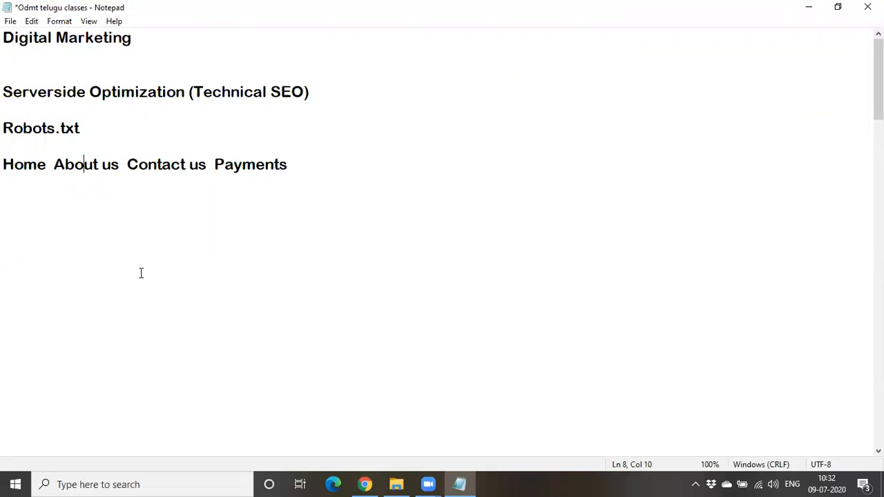
left_click_drag(214, 164, 308, 163)
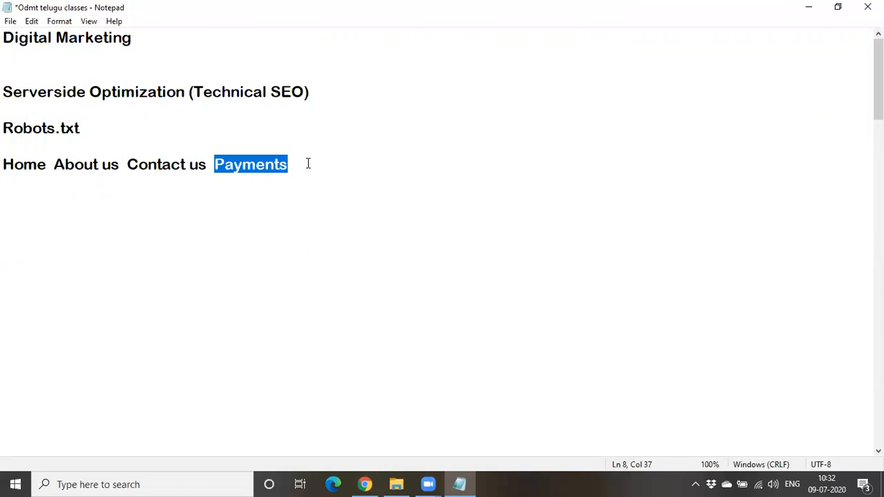
type("i")
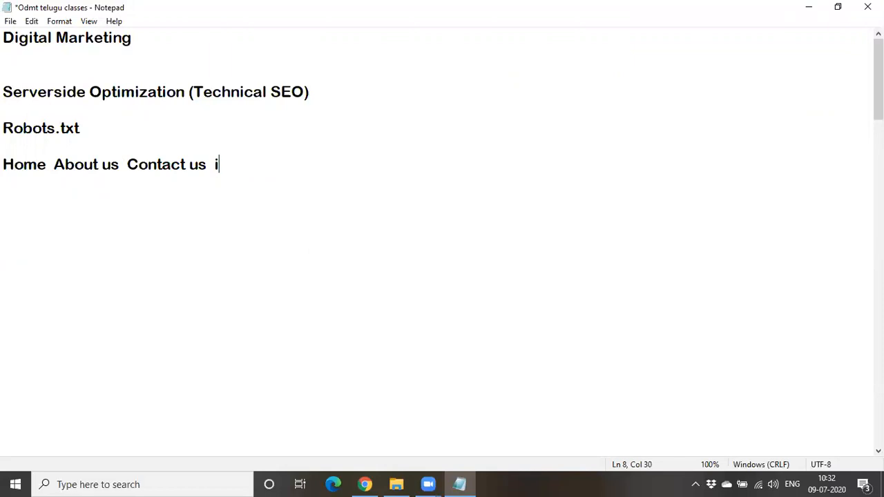
key("ctrl+z")
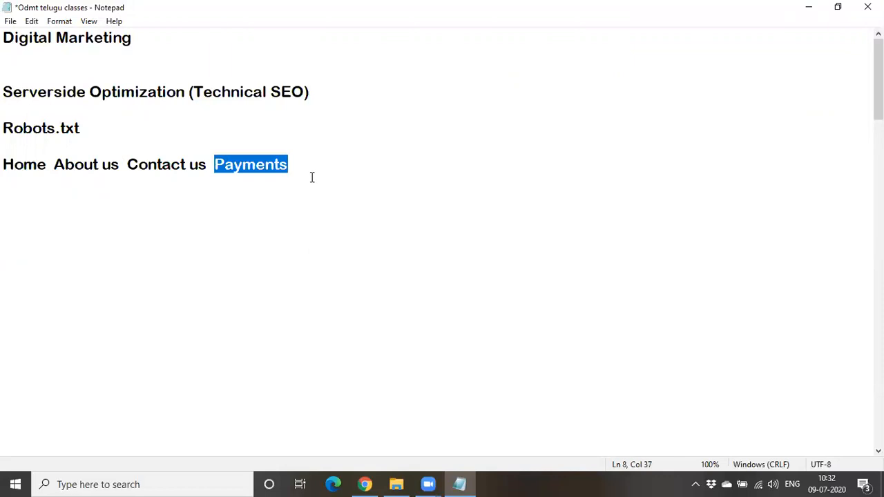
left_click(300, 221)
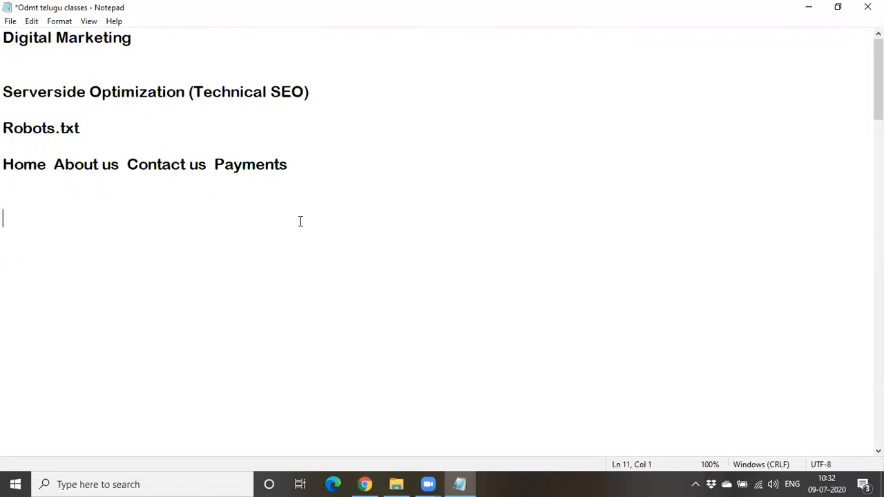
Add the line "what to be crawled and what not to be crawled in our website" below the page names
double_click(255, 168)
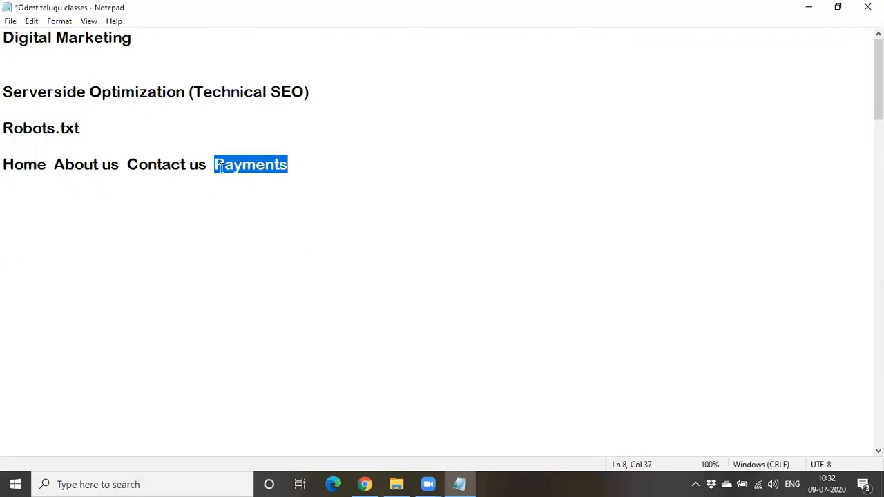
left_click(292, 163)
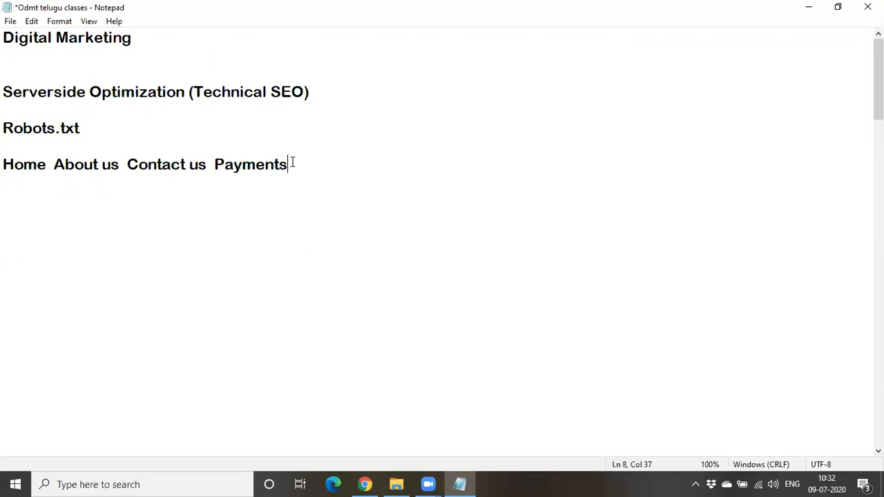
key("Return")
key("Return")
type("what ")
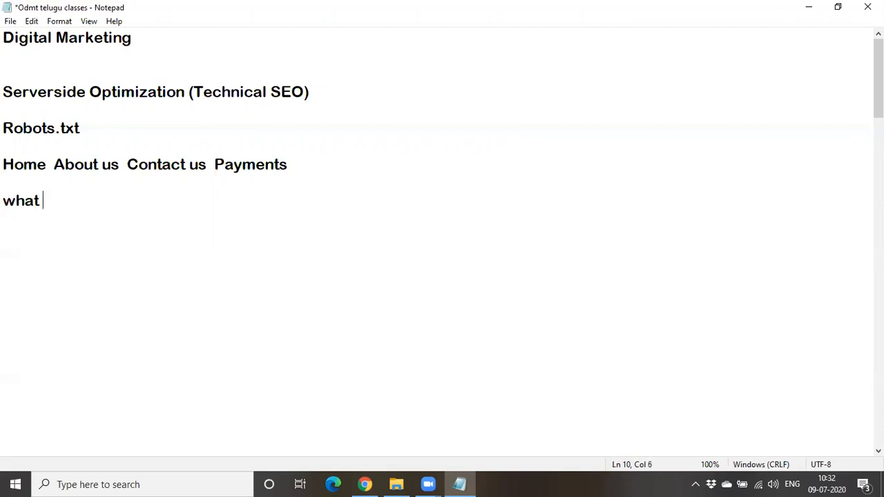
type("to be crawled and what not to be crawled ")
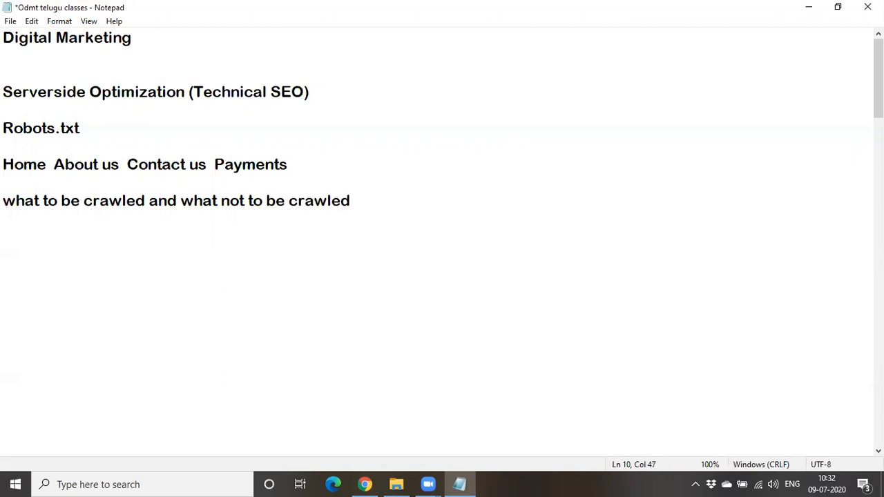
type("in our website")
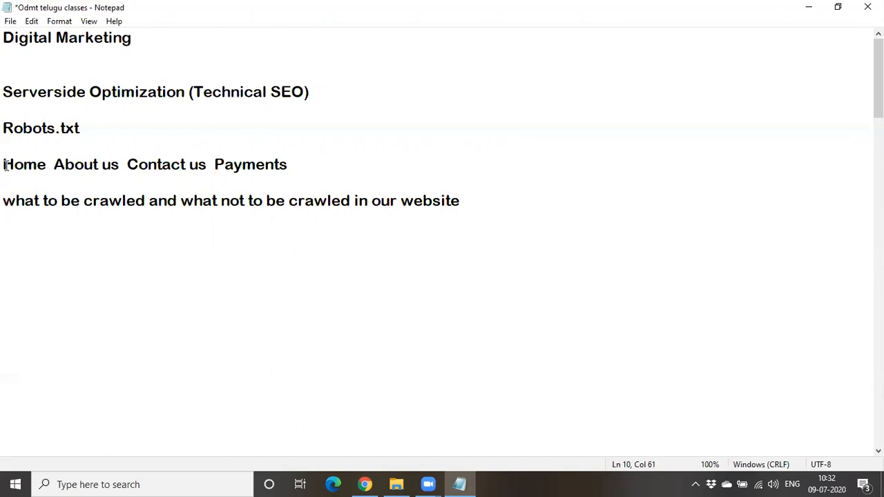
Highlight the Robots.txt topic in the notes
left_click(3, 128)
left_click_drag(4, 128, 81, 128)
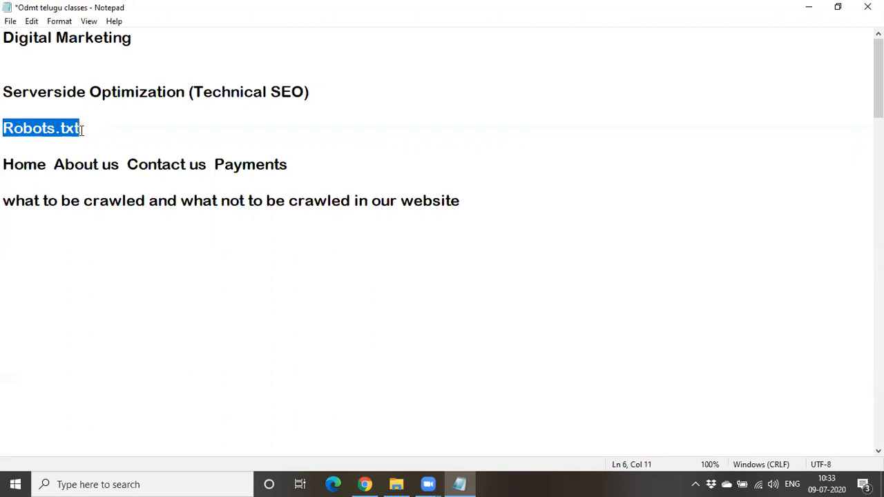
left_click(42, 128)
double_click(43, 128)
Switch to Chrome and open the list of all pages in the WordPress admin
left_click(814, 12)
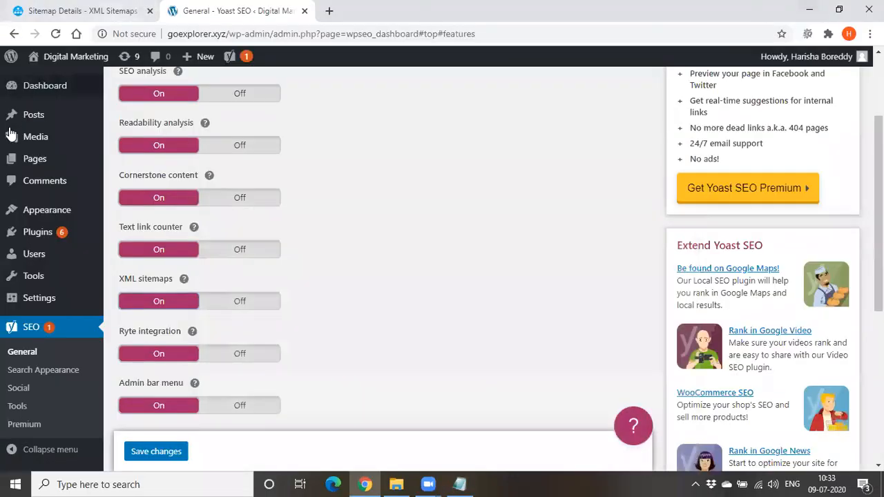
scroll(10, 276, "up", 2)
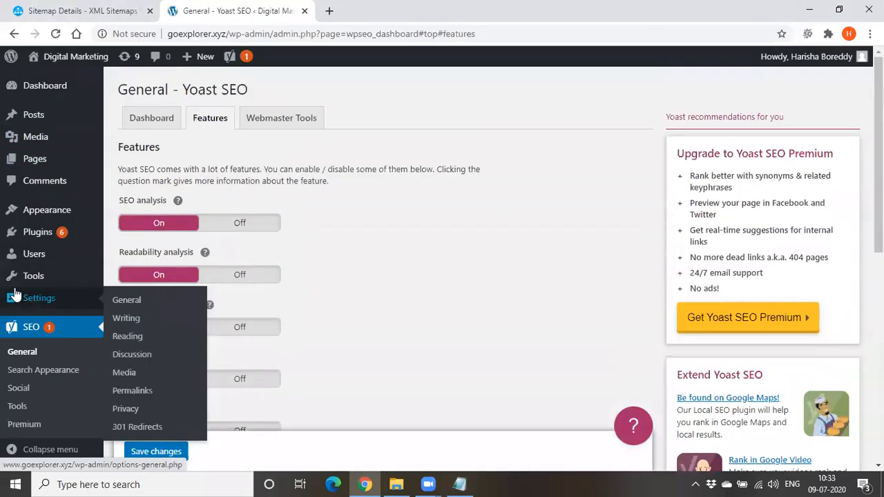
left_click(474, 484)
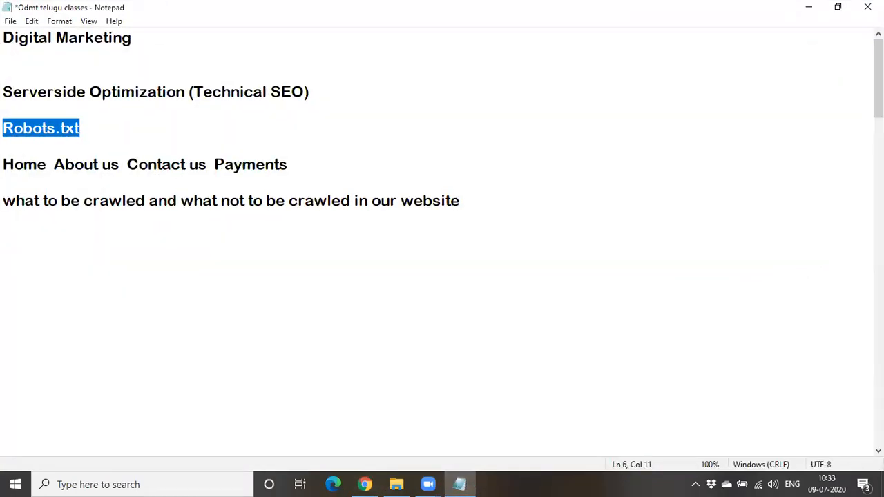
left_click(808, 7)
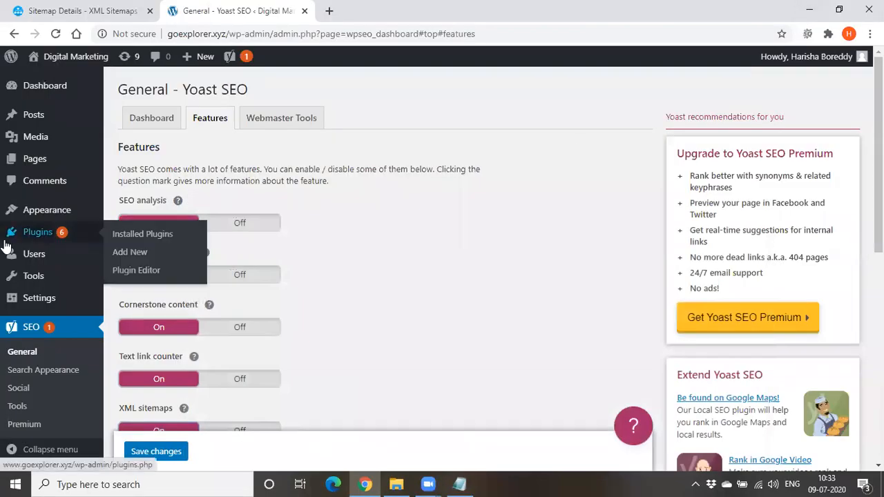
mouse_move(56, 163)
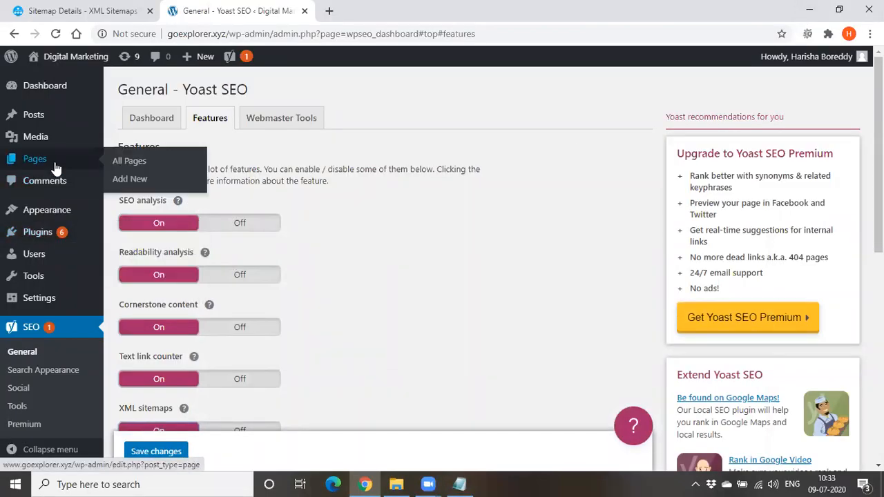
left_click(111, 166)
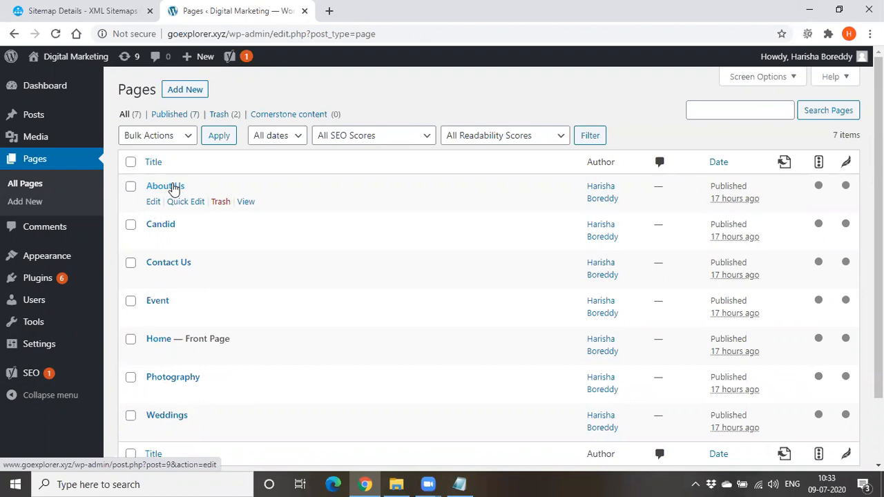
Open the About Us page for editing and expand the Advanced section of its Yoast SEO settings
left_click(174, 191)
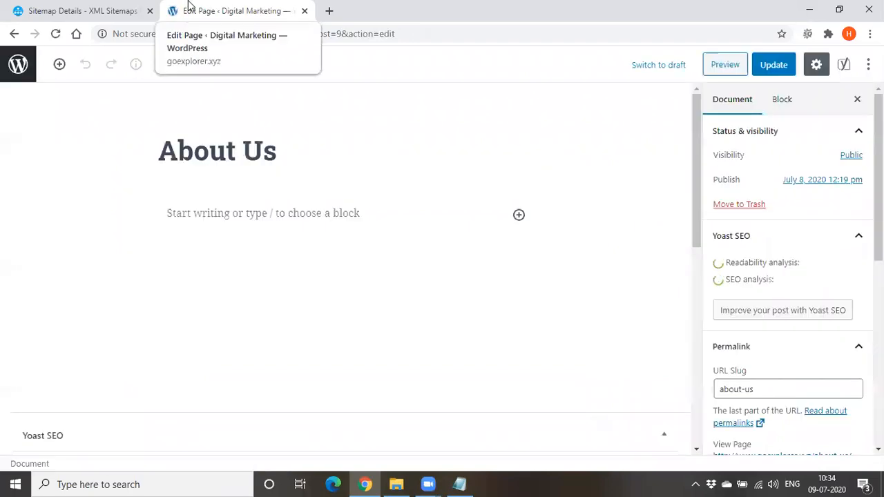
scroll(253, 367, "down", 4)
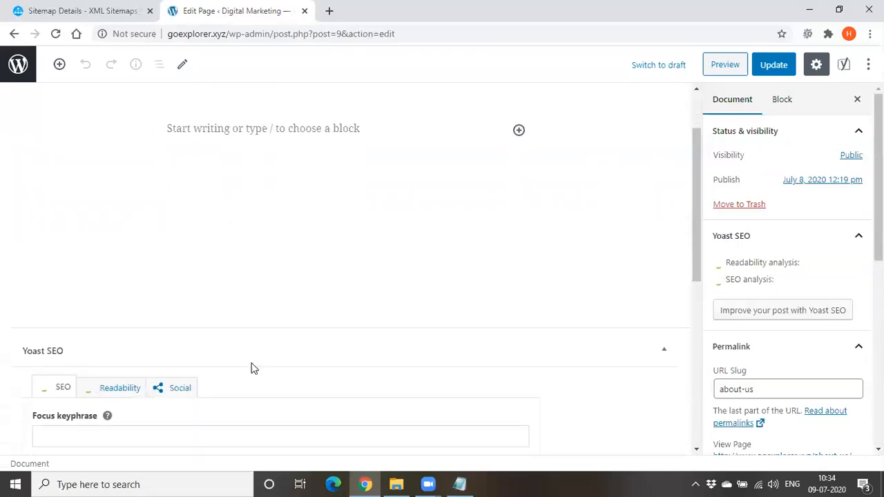
scroll(253, 368, "down", 2)
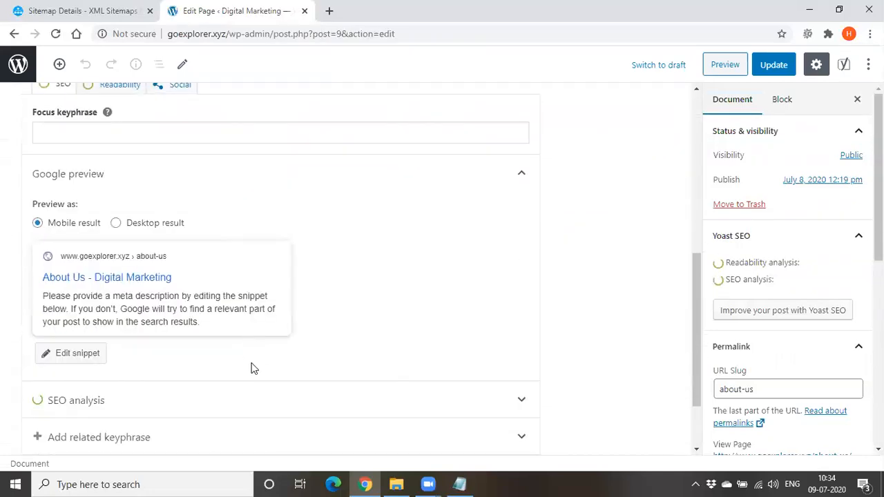
scroll(253, 368, "down", 1)
scroll(252, 369, "down", 1)
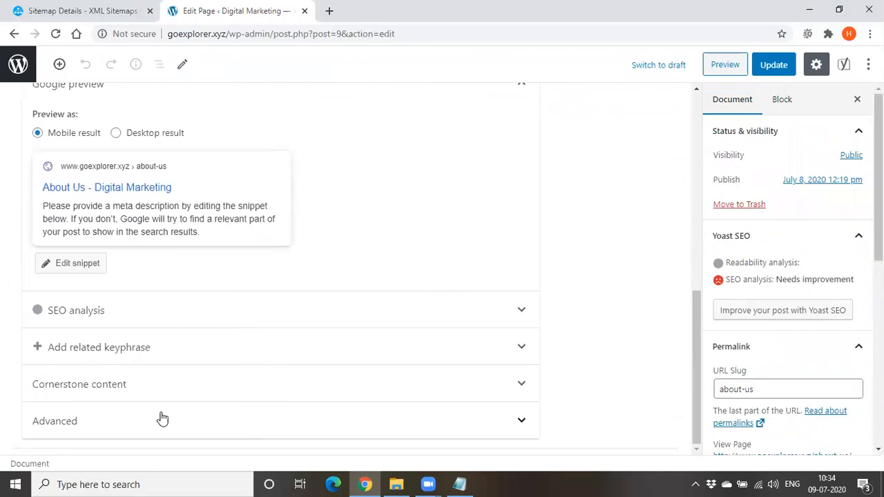
left_click(36, 429)
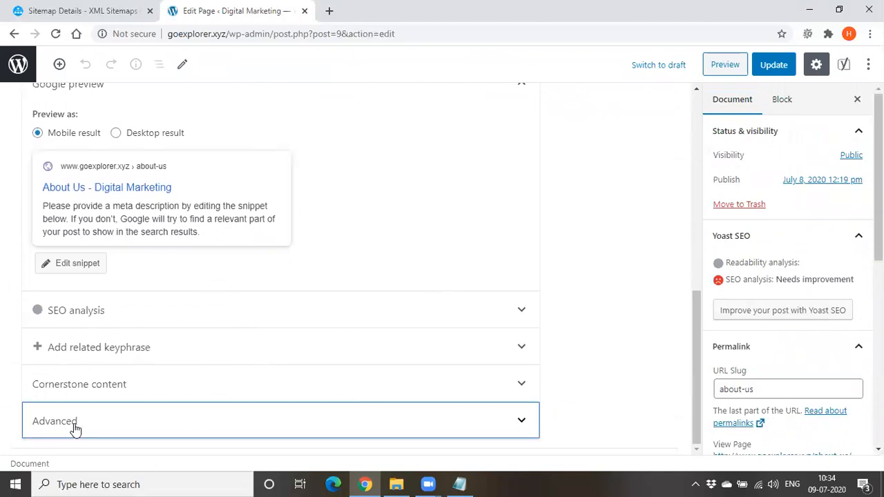
Expand the Yoast SEO Advanced section and highlight the question about allowing search engines to show this page in search results
left_click(350, 431)
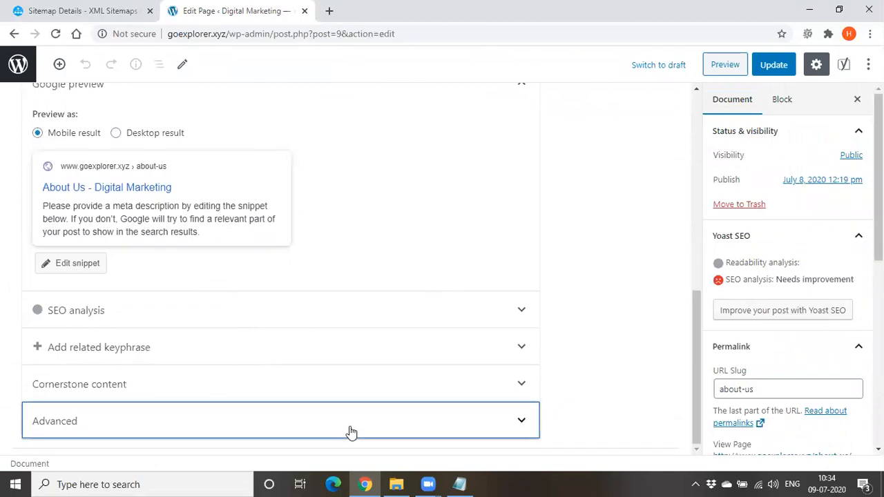
left_click(473, 419)
scroll(366, 300, "down", 3)
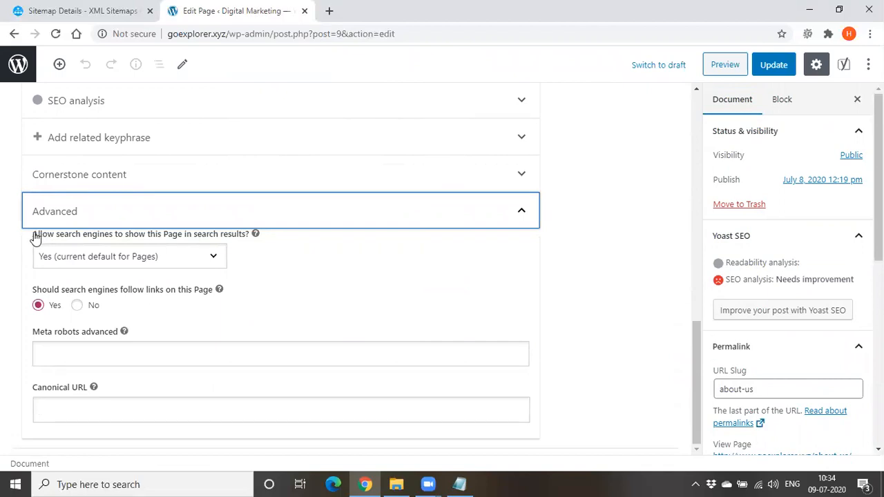
left_click_drag(32, 235, 250, 251)
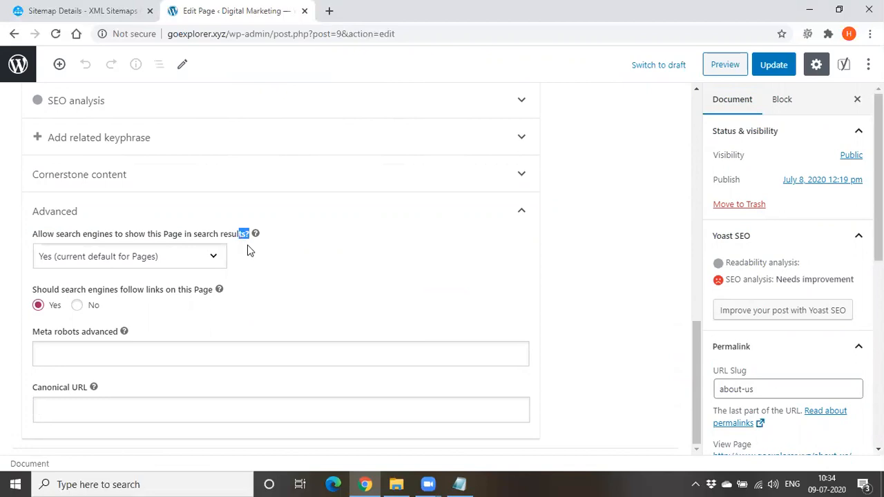
left_click(247, 257)
left_click_drag(29, 235, 70, 235)
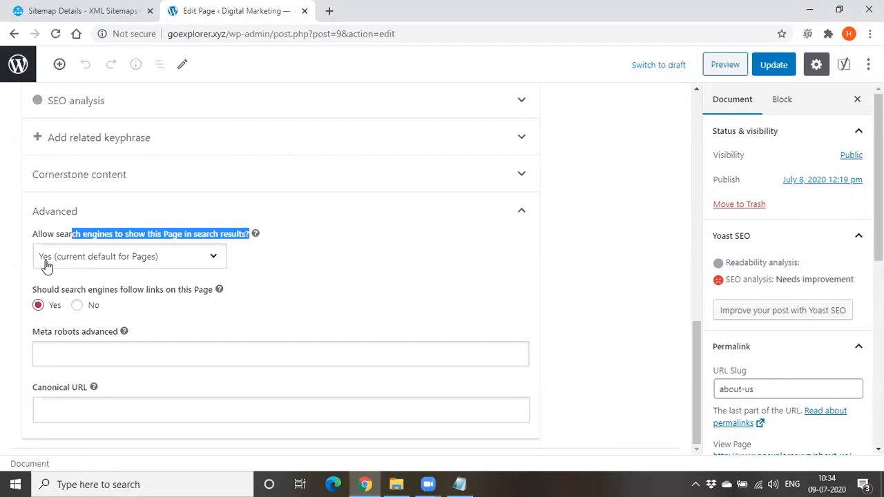
Set whether search engines may show this page to No, and restore it to Yes (current default for Pages)
left_click(46, 266)
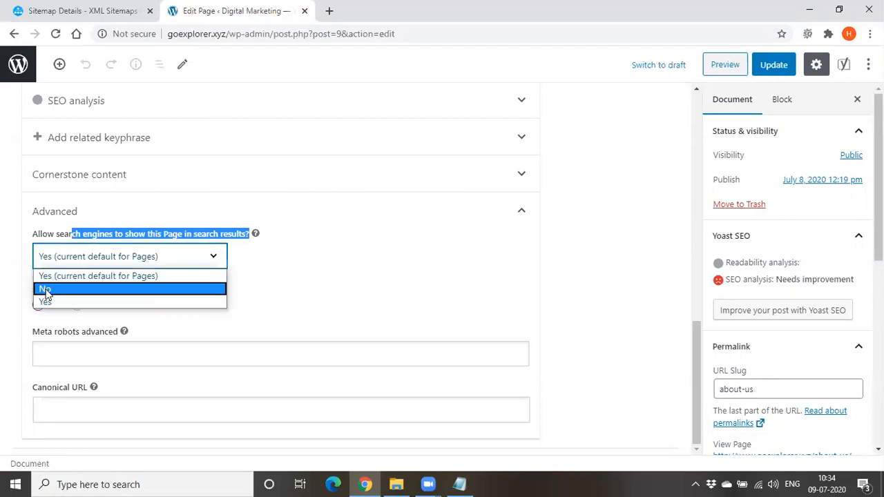
left_click(46, 290)
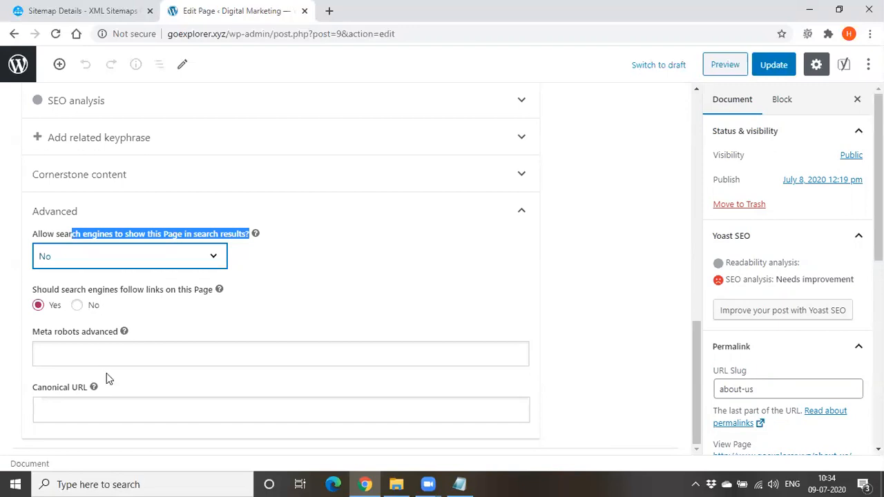
left_click(102, 266)
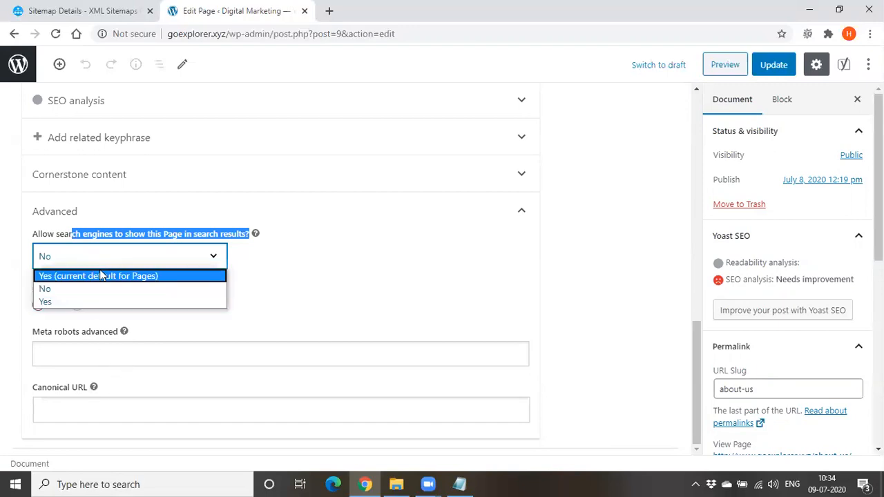
left_click(103, 276)
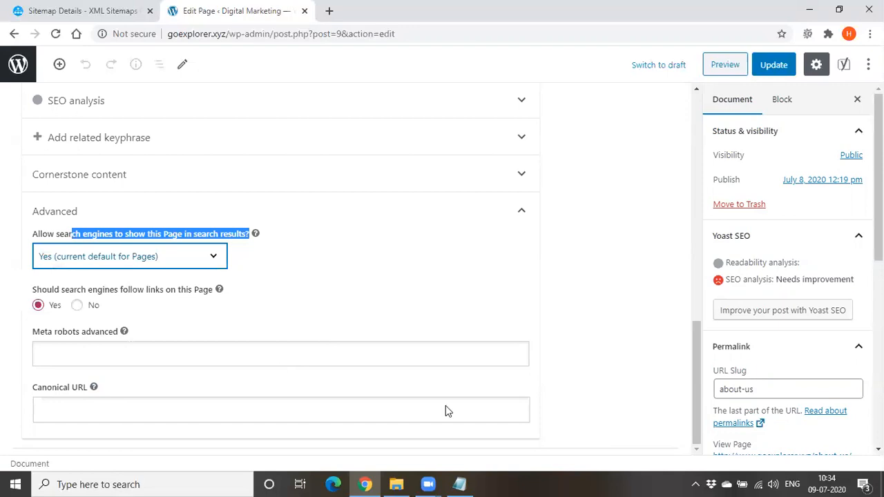
Switch to a reduced Notepad window and add the line "page - yoast seo -advanced - show this page?" below the crawling note
key("alt+Tab")
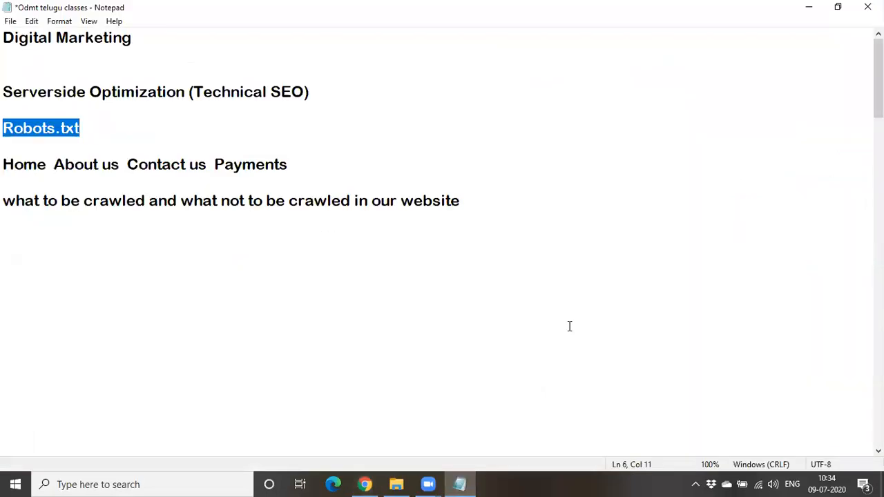
left_click(838, 7)
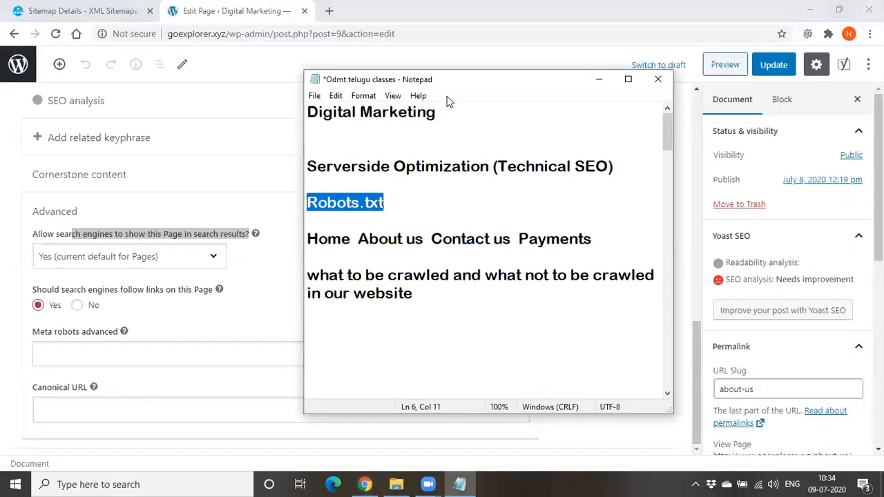
left_click(419, 290)
key("Return")
key("Return")
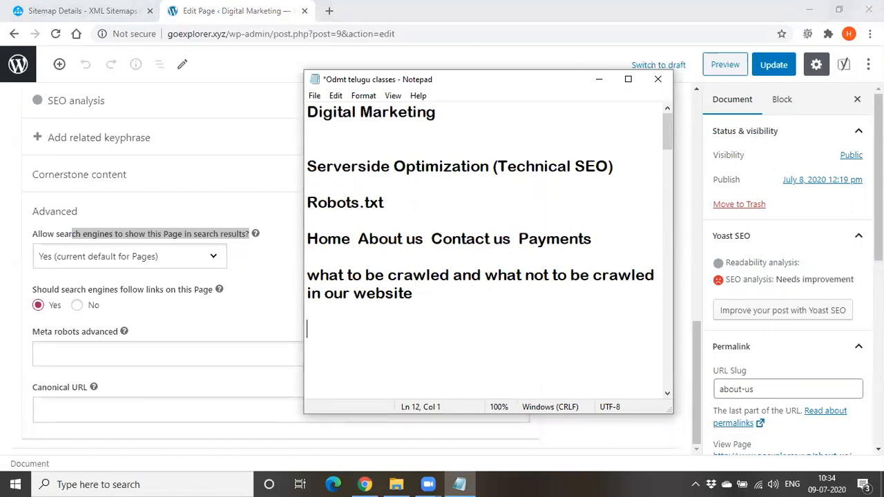
type("y")
key("BackSpace")
type("page")
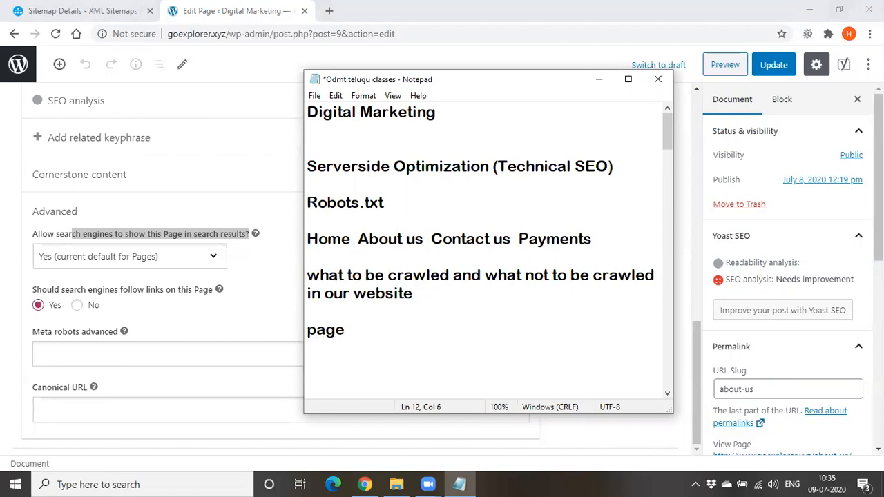
type(" - yoast seo -advances")
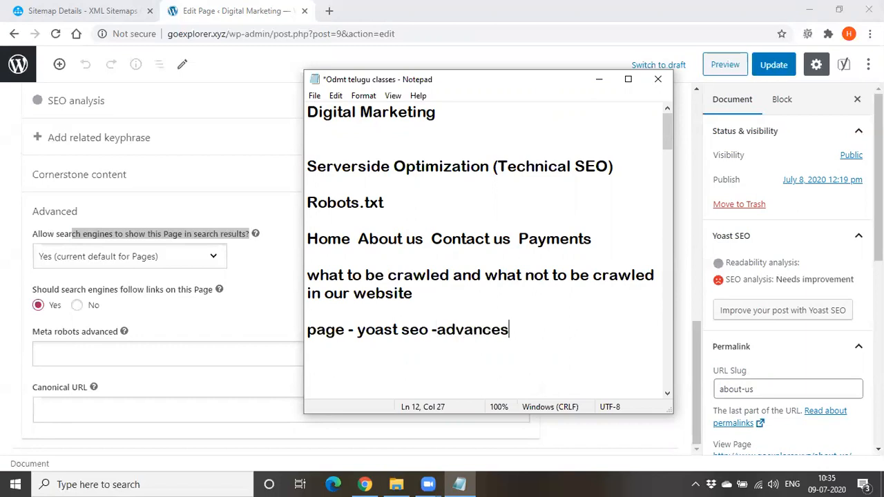
key("BackSpace")
type("d - show this page")
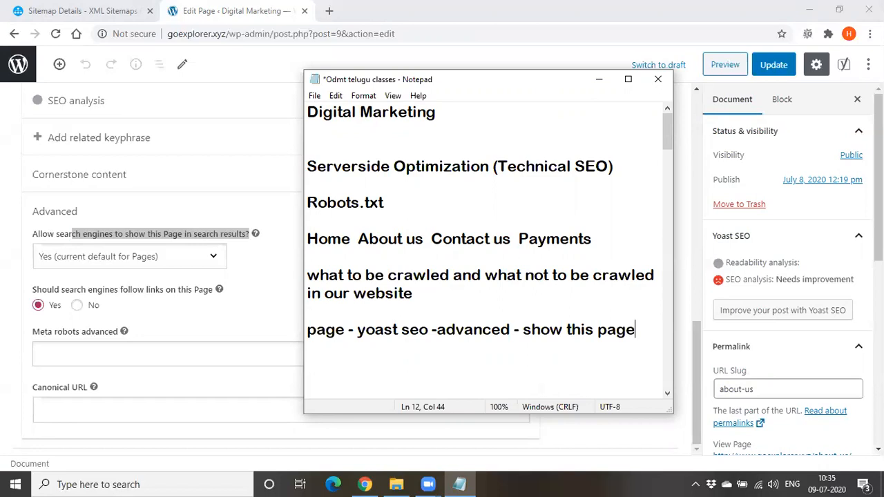
type("?")
left_click(598, 79)
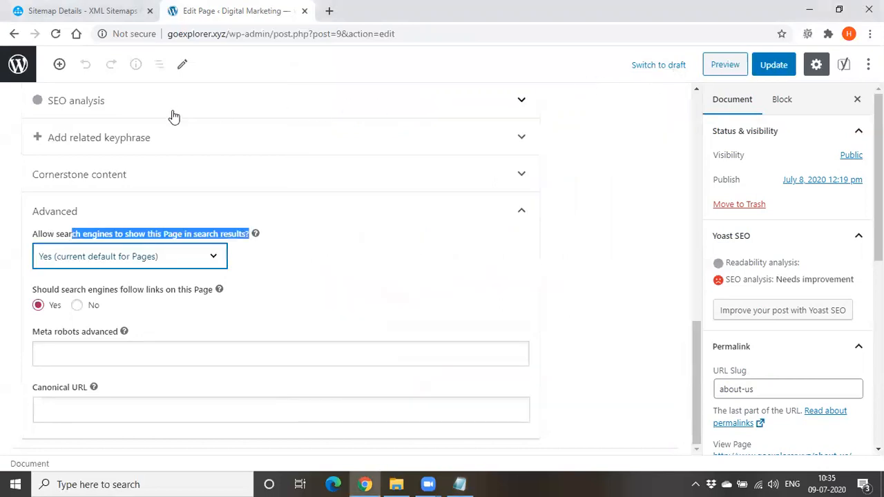
scroll(363, 300, "up", 1)
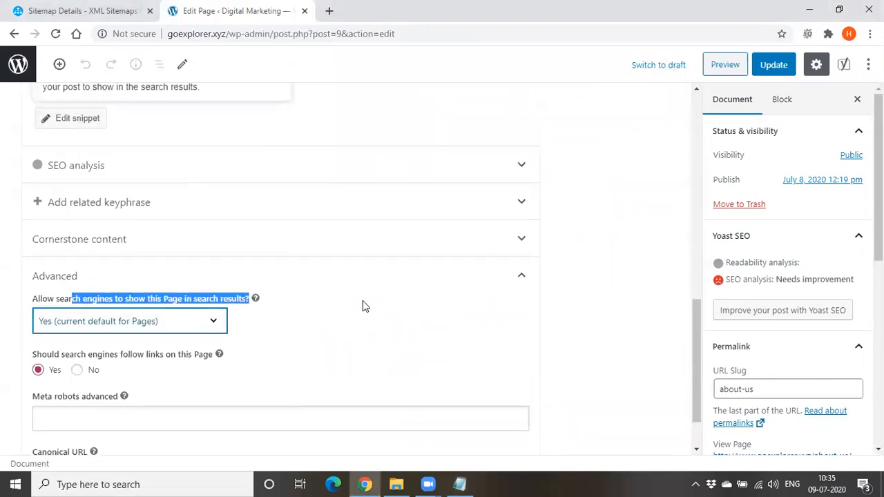
scroll(363, 304, "down", 1)
left_click(223, 238)
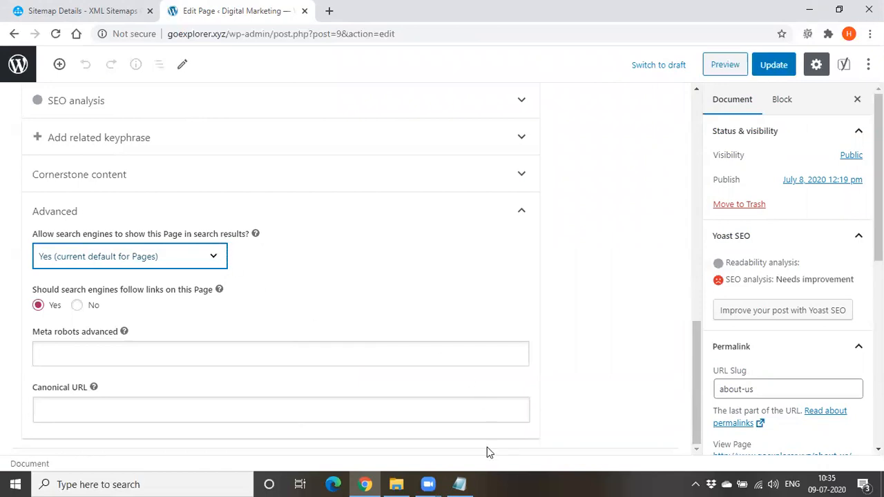
Add the line "back link" at the end of the Robots.txt notes in Notepad and return to the WordPress page
mouse_move(457, 482)
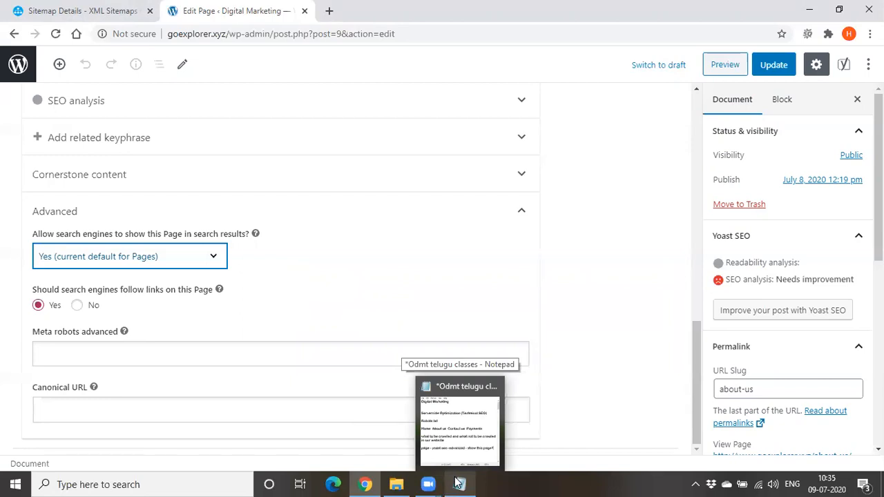
left_click(457, 482)
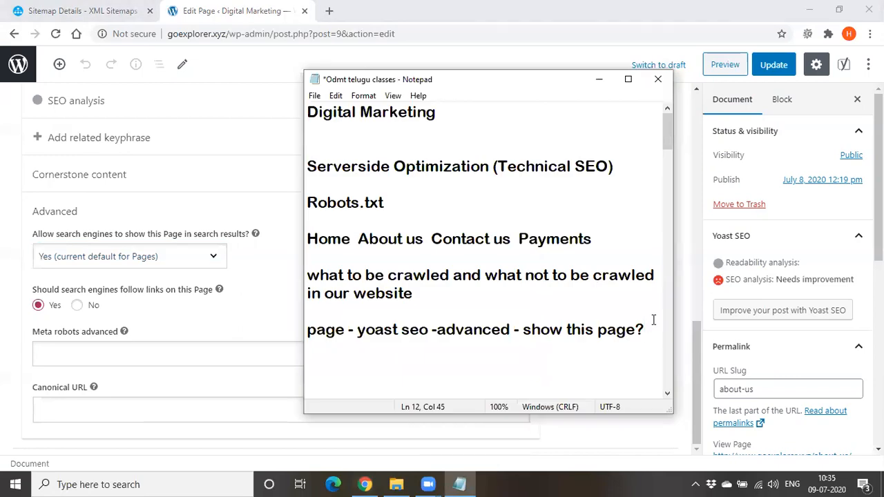
key("Return")
key("Return")
type("back link")
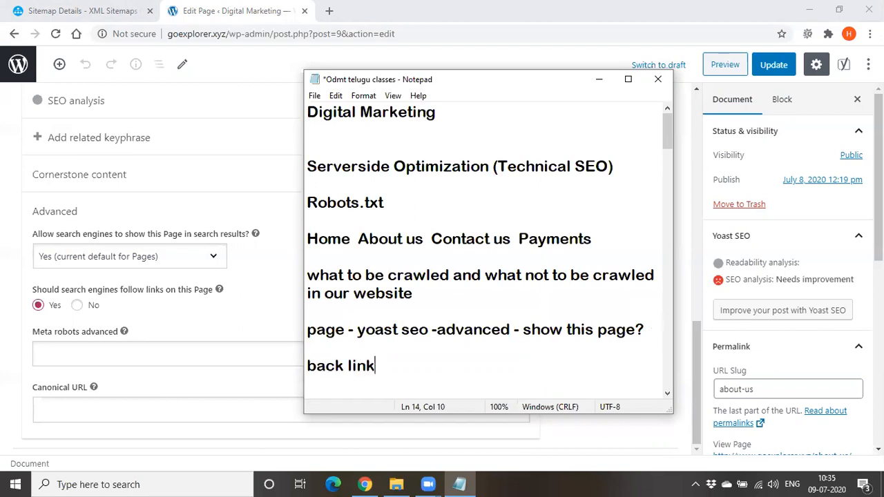
left_click(600, 79)
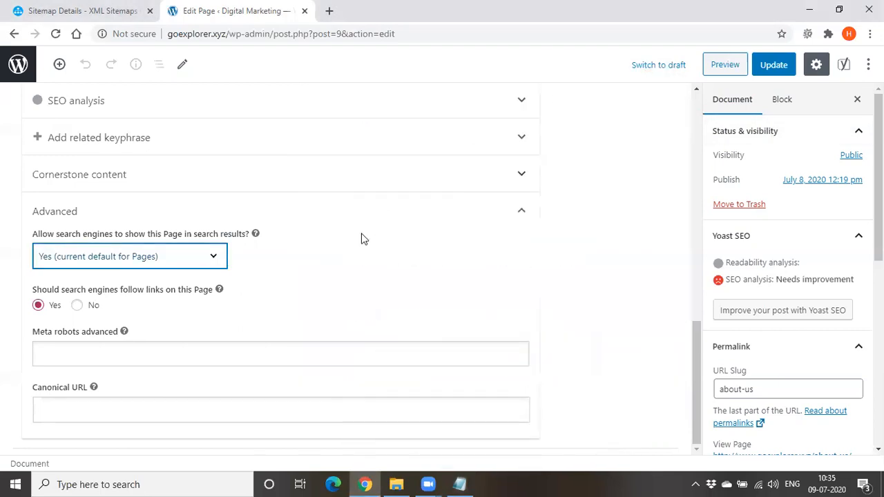
Write the paragraph "Promoting products and services online" under the About Us title
scroll(364, 238, "up", 10)
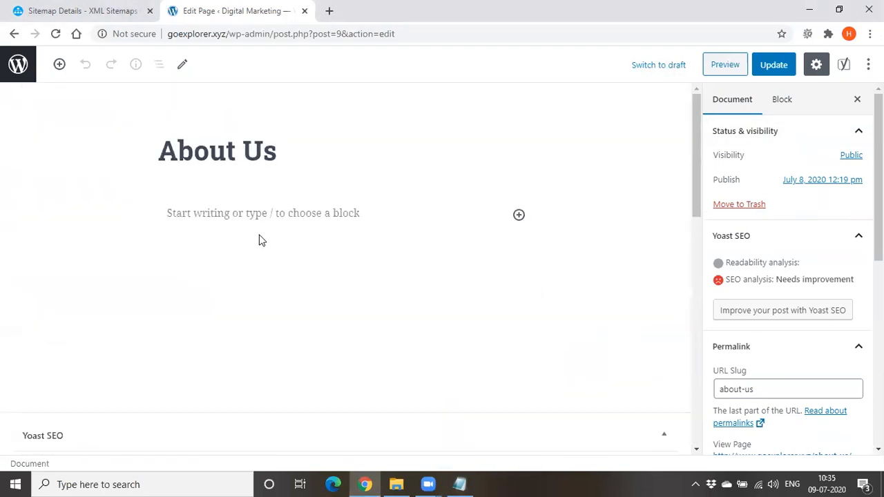
left_click(313, 213)
type("Prom")
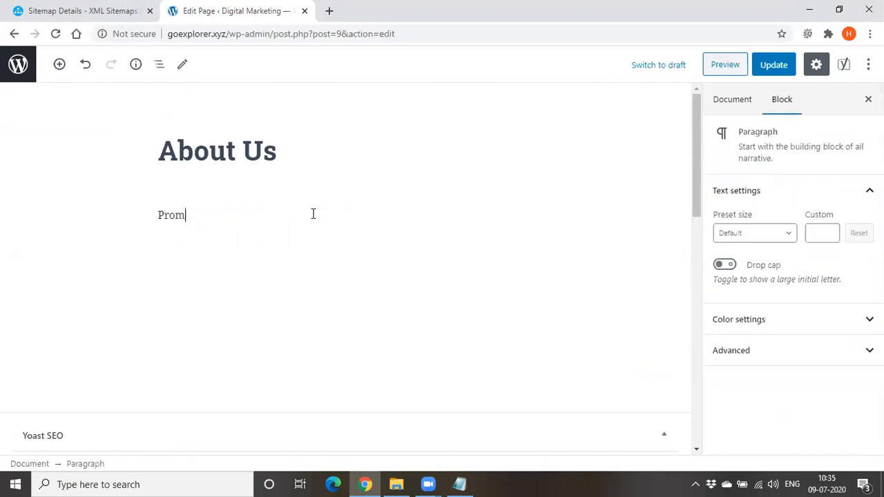
type("oting products ab")
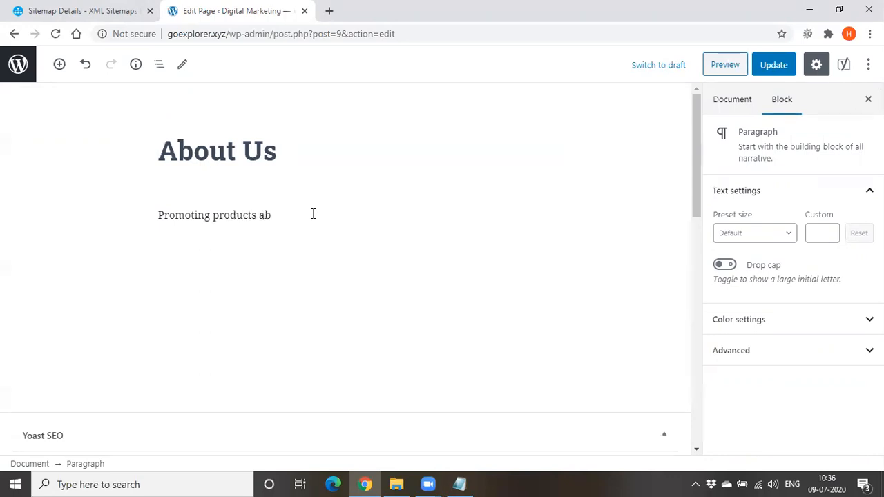
key("BackSpace")
type("nd services online")
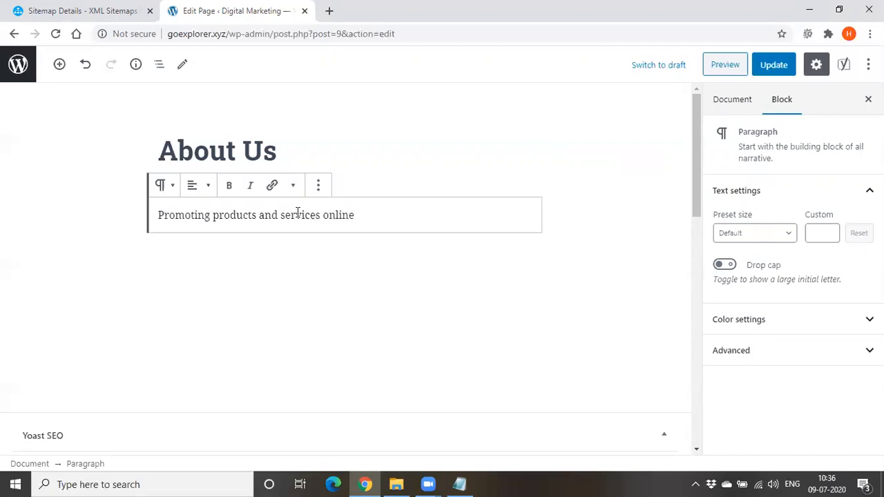
double_click(296, 213)
left_click(273, 186)
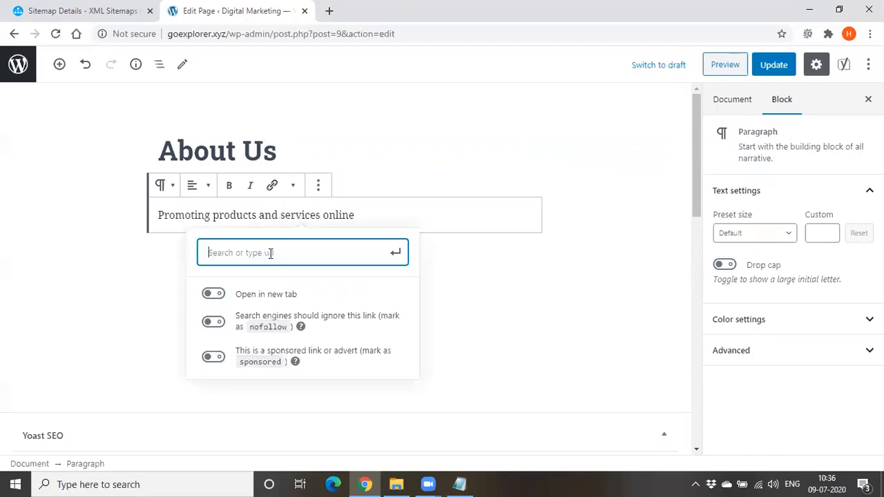
type("www")
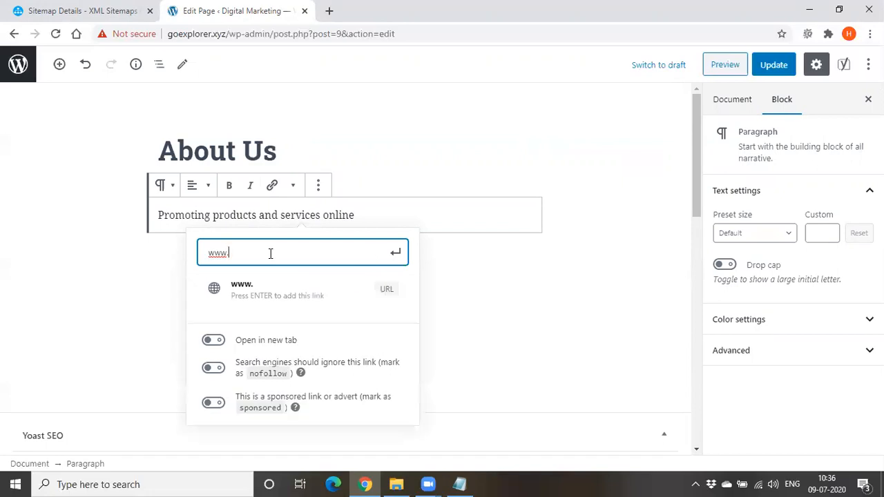
type(".google.com")
key("Return")
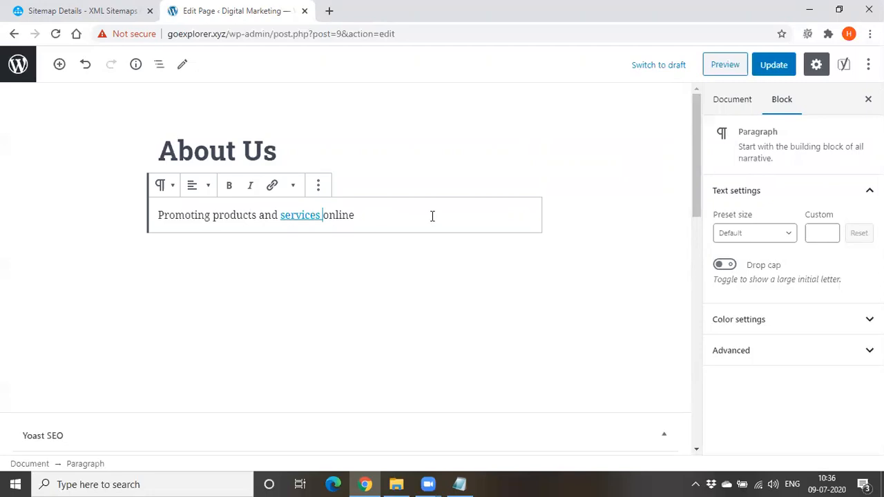
Extend the paragraph after "online" with "is known as digital marketing"
type("is ")
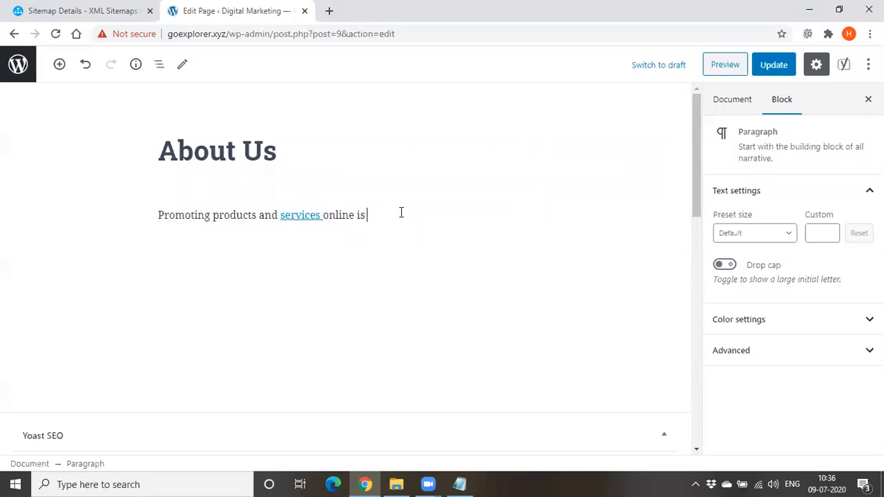
type("known as digital marke")
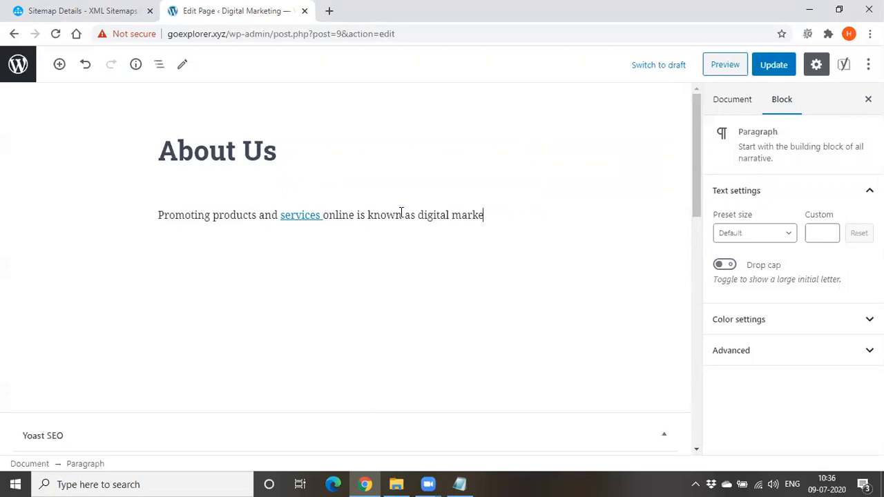
type("ting")
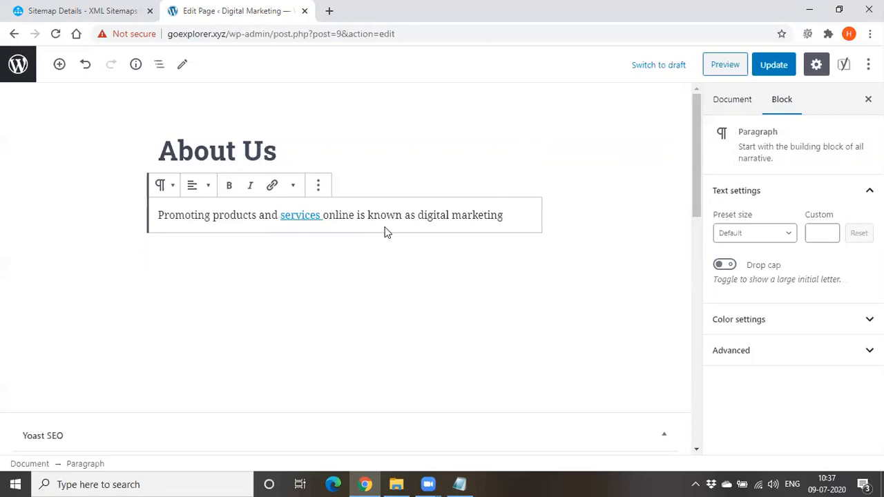
triple_click(434, 218)
left_click(434, 218)
left_click_drag(418, 217, 519, 221)
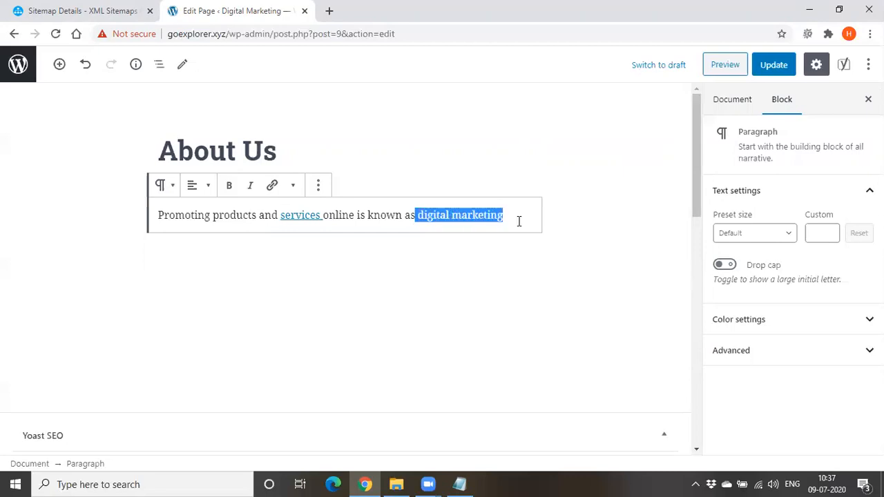
left_click(272, 185)
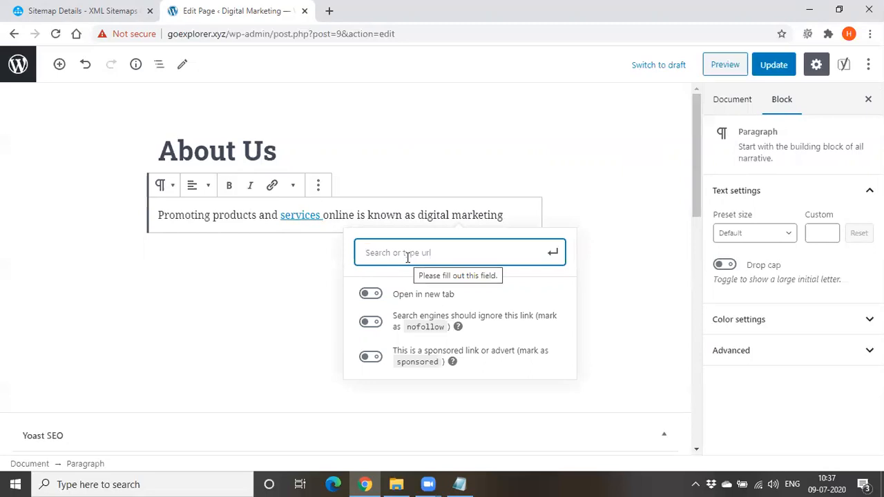
type("www.")
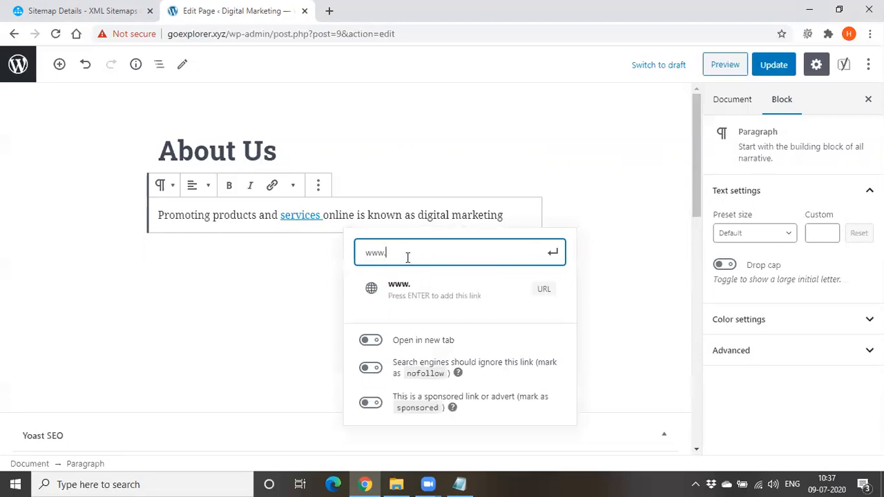
type("odmt.in")
Try the nofollow and sponsored options for the new link, switch both off again and dismiss the link settings without applying them
left_click(371, 367)
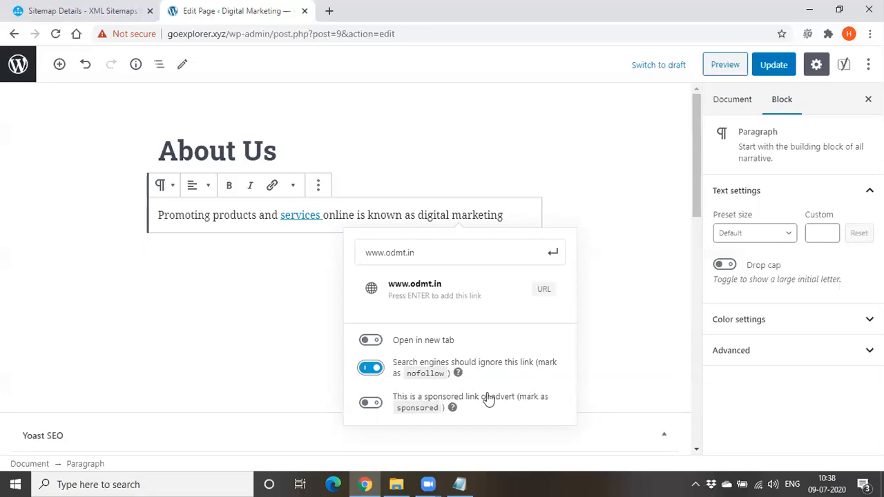
left_click(369, 405)
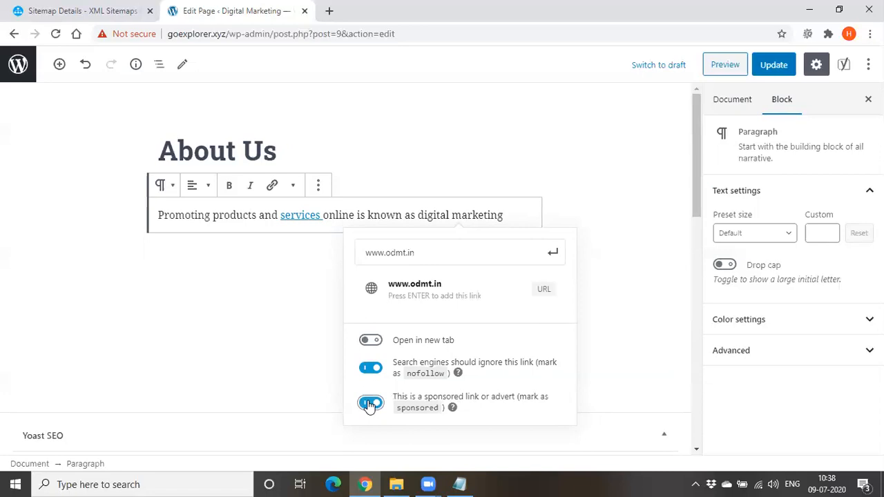
left_click(369, 404)
left_click(377, 368)
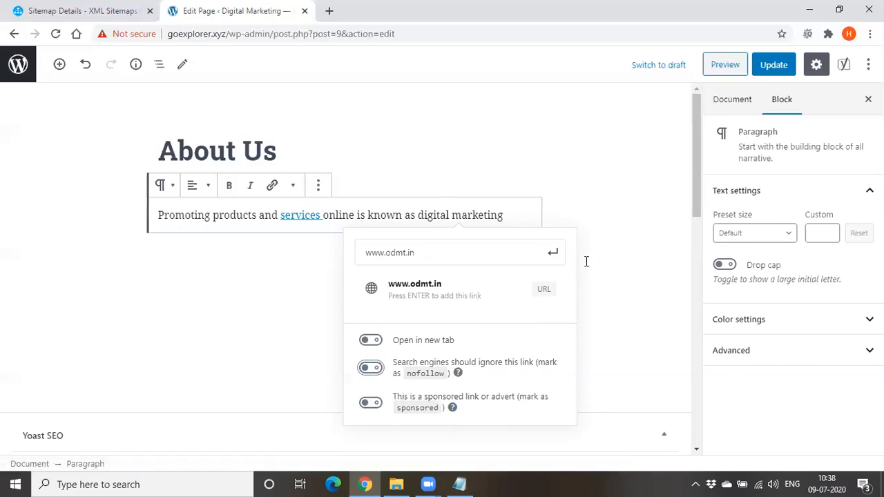
left_click(589, 329)
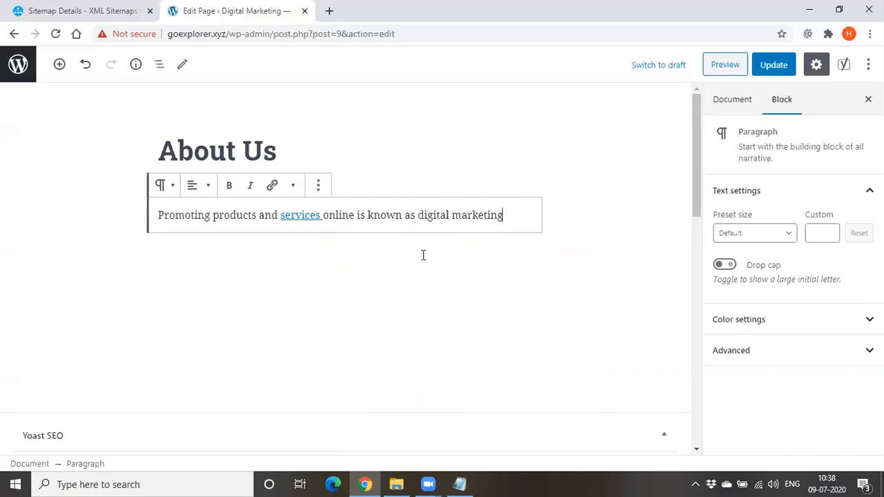
In the page's Yoast SEO advanced settings, try No for search engines following links on the page and restore it to Yes
scroll(415, 263, "down", 6)
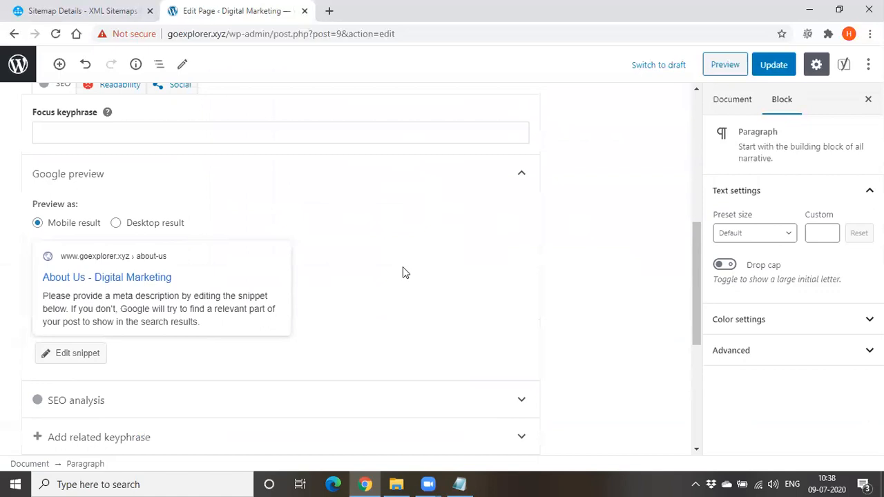
scroll(403, 269, "down", 4)
scroll(339, 160, "down", 1)
scroll(339, 161, "up", 1)
scroll(339, 160, "down", 1)
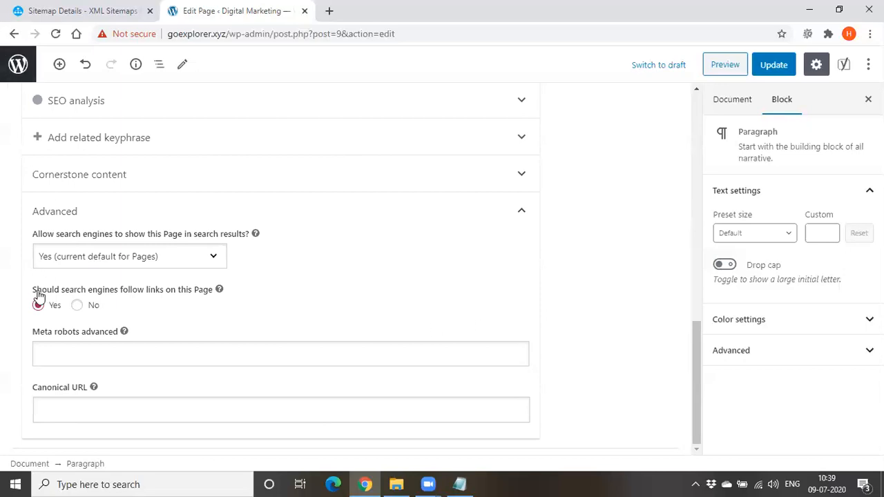
left_click_drag(35, 294, 213, 297)
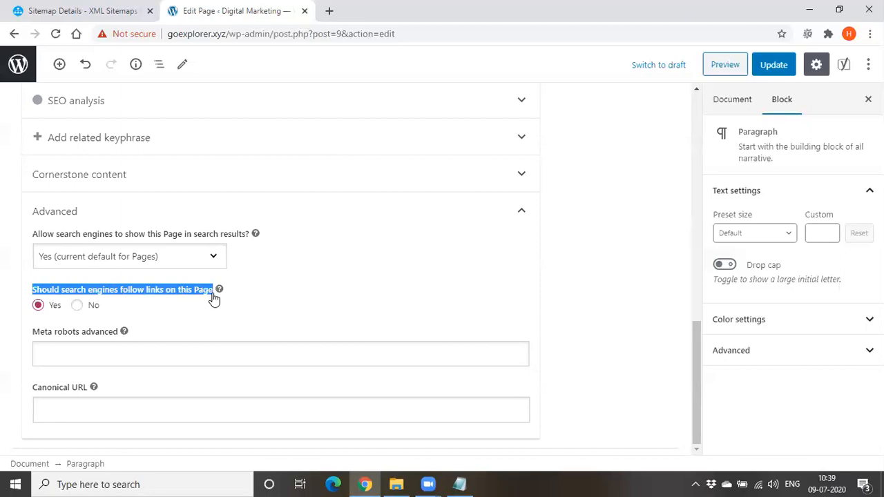
left_click(76, 306)
left_click(39, 306)
Check the link options of "services" in the paragraph, and set the page's Yoast option for search engines following links to No
scroll(49, 310, "up", 9)
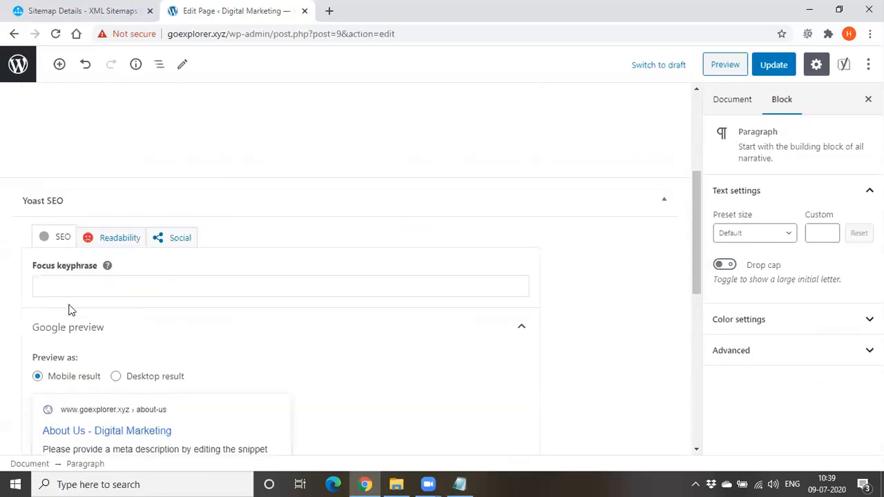
scroll(70, 305, "up", 2)
double_click(285, 217)
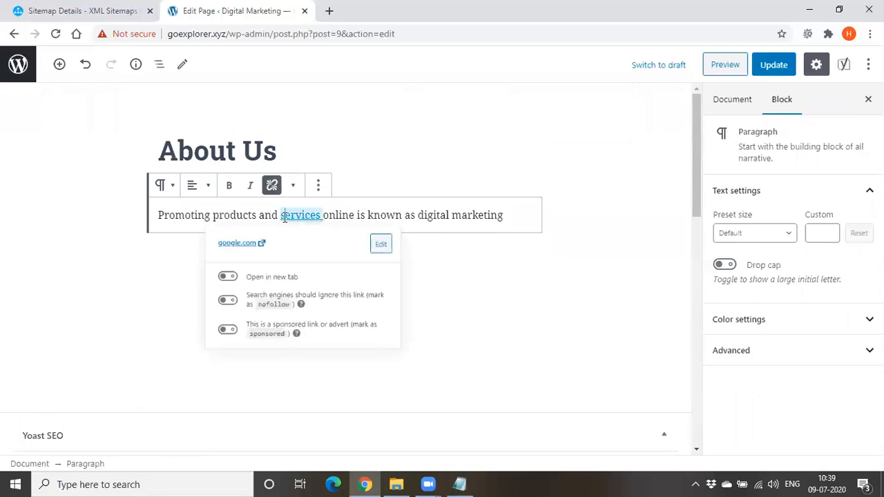
left_click(218, 319)
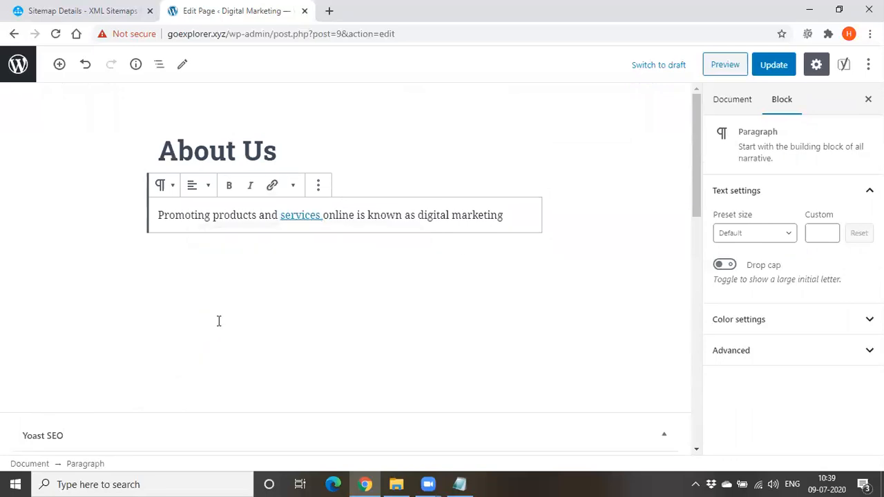
scroll(335, 321, "down", 10)
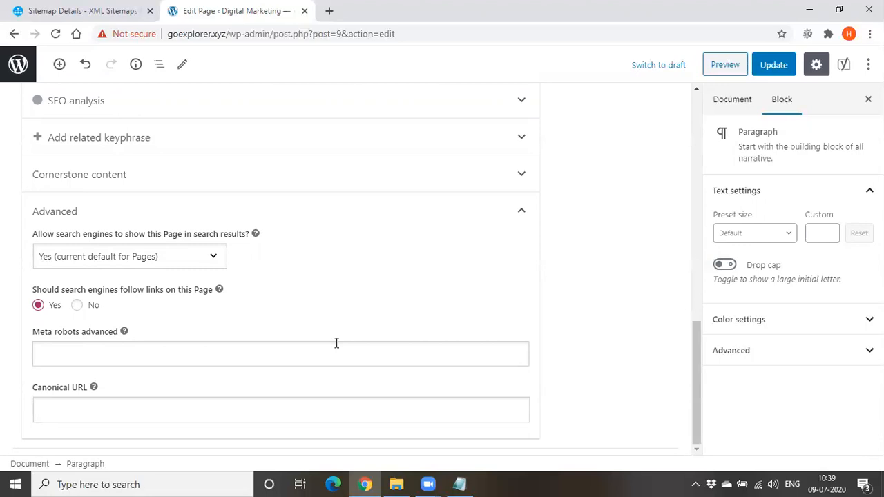
left_click(77, 305)
Review the last lines of the Robots.txt notes in Notepad alongside the page's Yoast SEO advanced settings
left_click(457, 484)
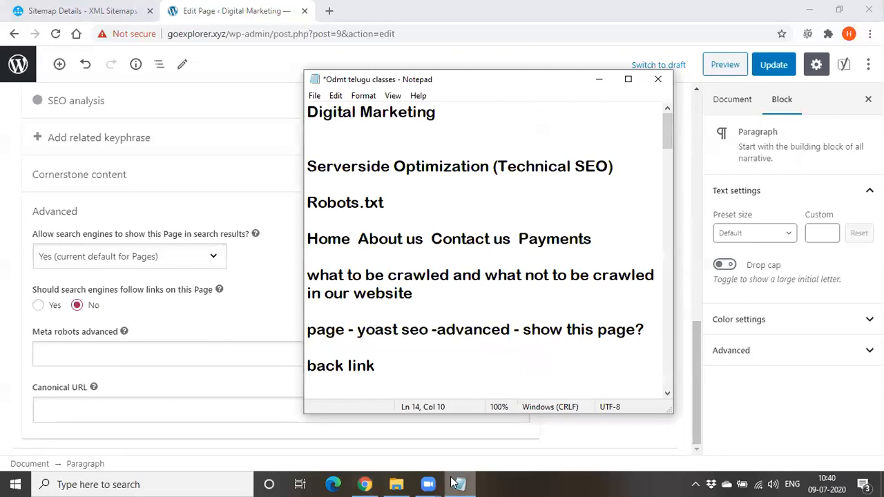
left_click_drag(396, 371, 311, 331)
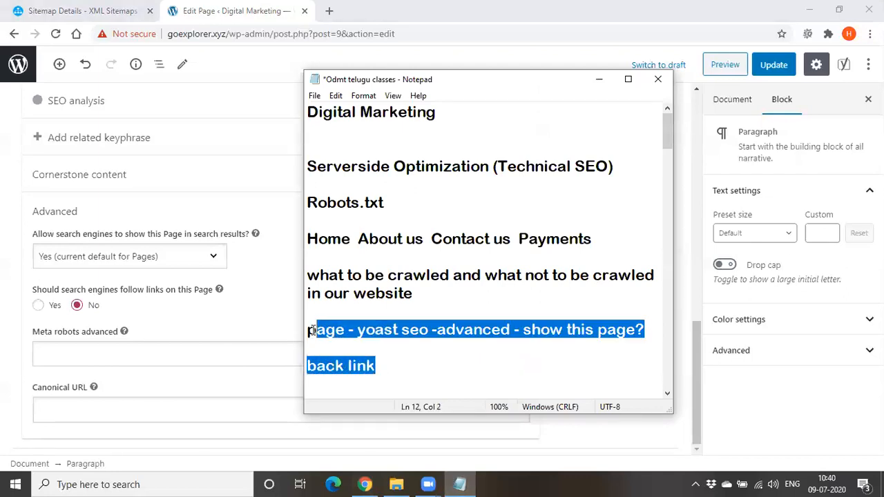
left_click(168, 314)
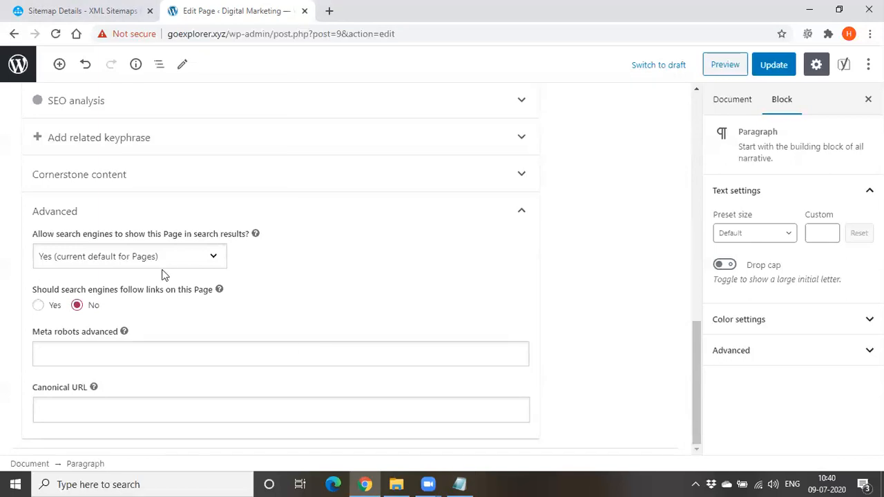
left_click(464, 482)
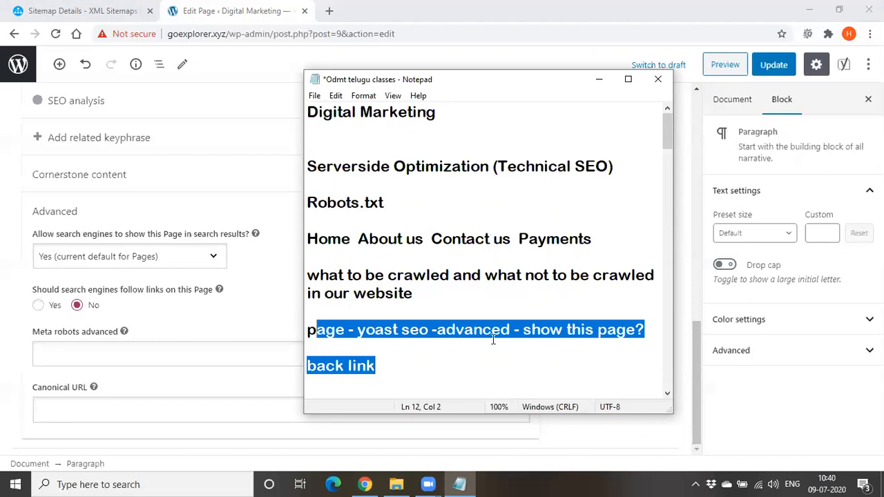
left_click(460, 354)
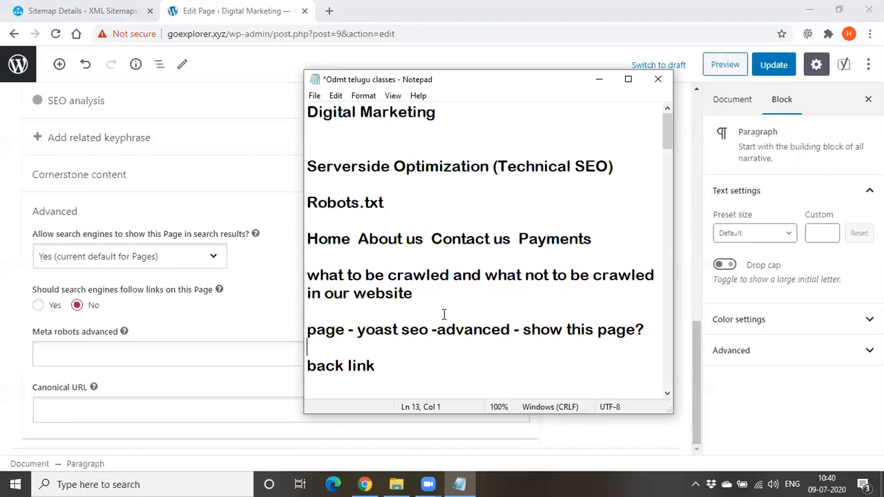
Replace the "back link" line at the end of the Notepad notes with a new line "server -"
left_click_drag(377, 366, 303, 328)
left_click(399, 375)
left_click_drag(399, 375, 316, 350)
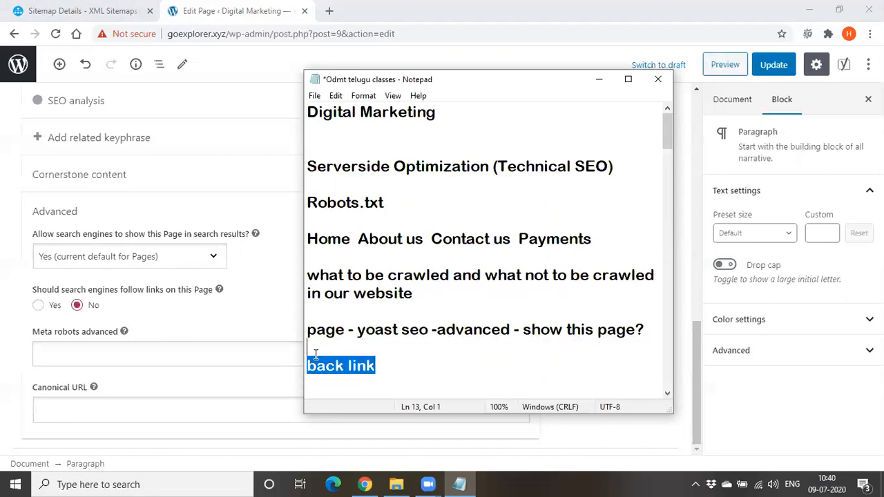
key("BackSpace")
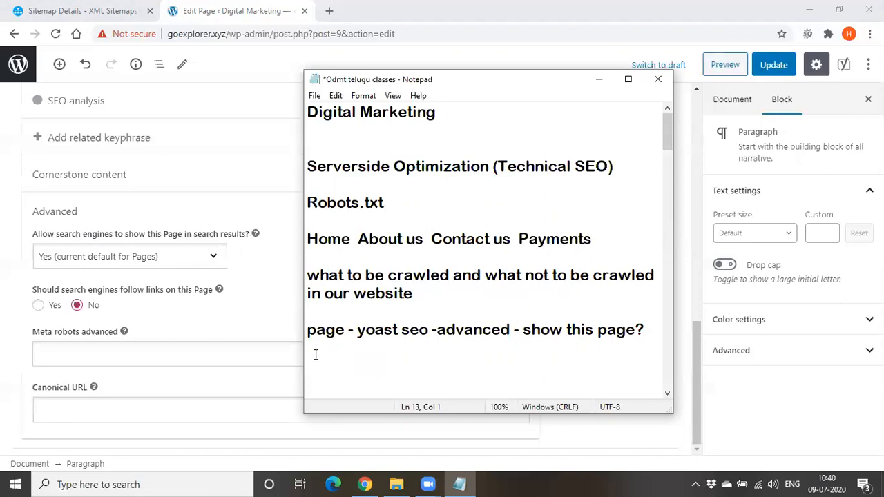
key("Return")
type("server -")
Return to WordPress, leave the About Us editor without saving and open the File editor in Yoast SEO's tools
left_click(112, 13)
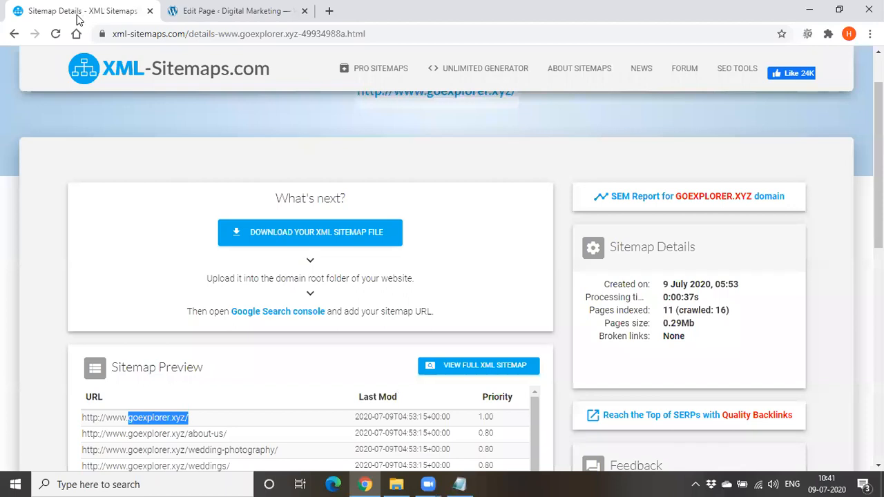
left_click(245, 12)
left_click(12, 34)
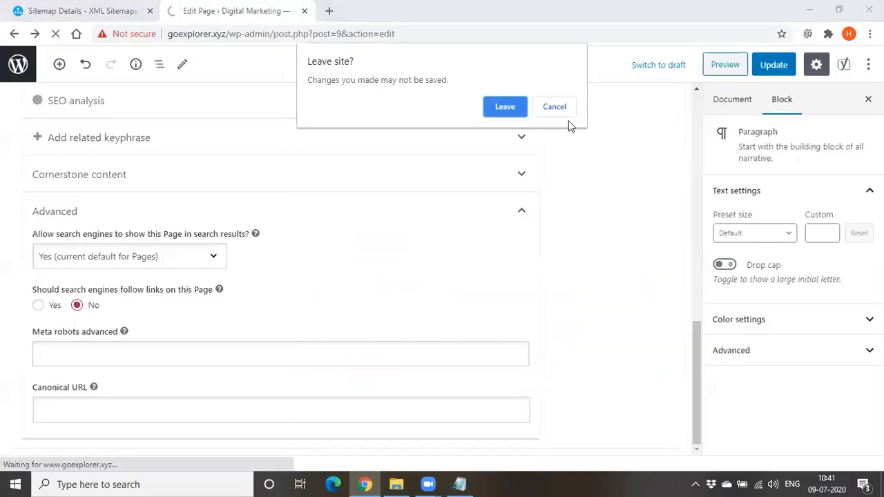
left_click(508, 106)
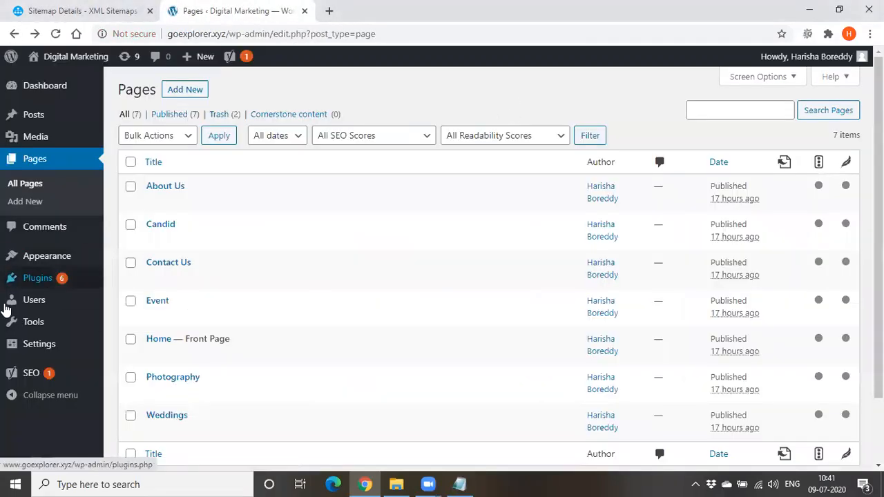
mouse_move(27, 380)
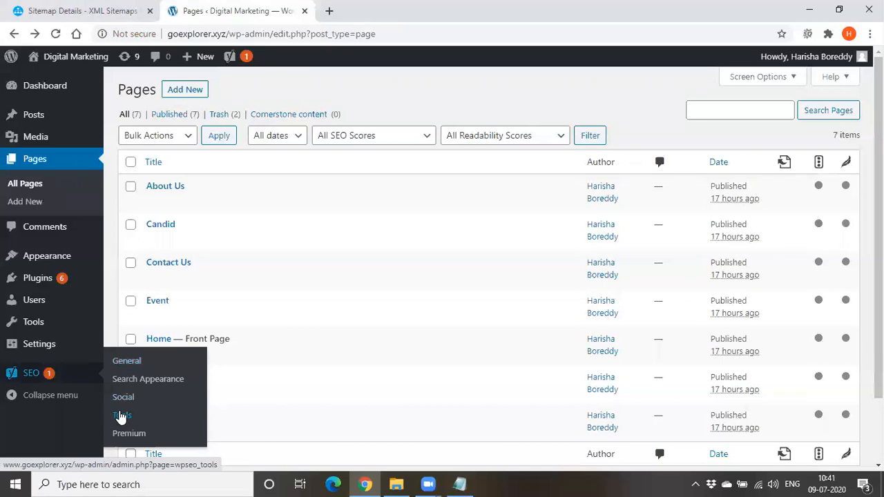
left_click(121, 417)
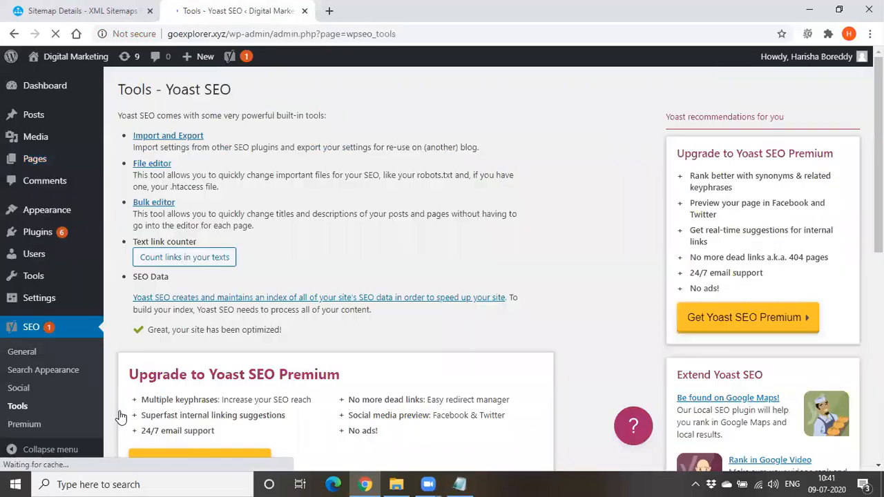
left_click(165, 165)
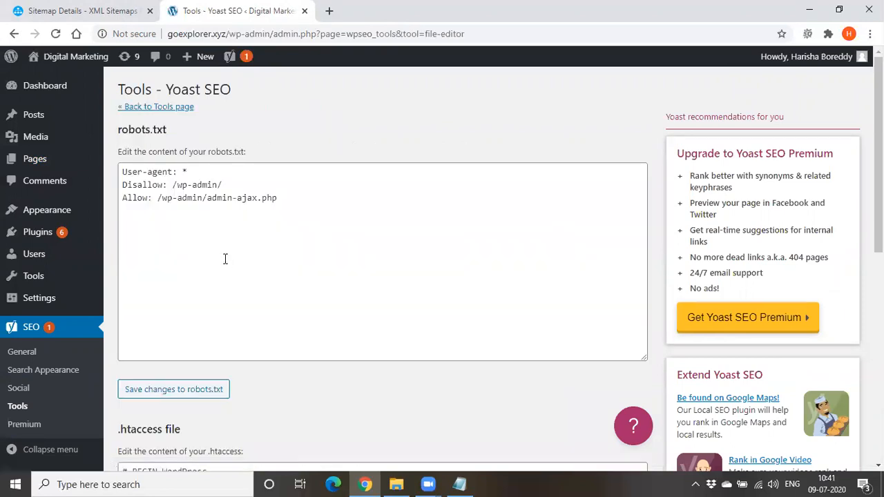
Examine the robots.txt and .htaccess contents in the Yoast file editor, and return to the Notepad notes
left_click_drag(123, 172, 304, 203)
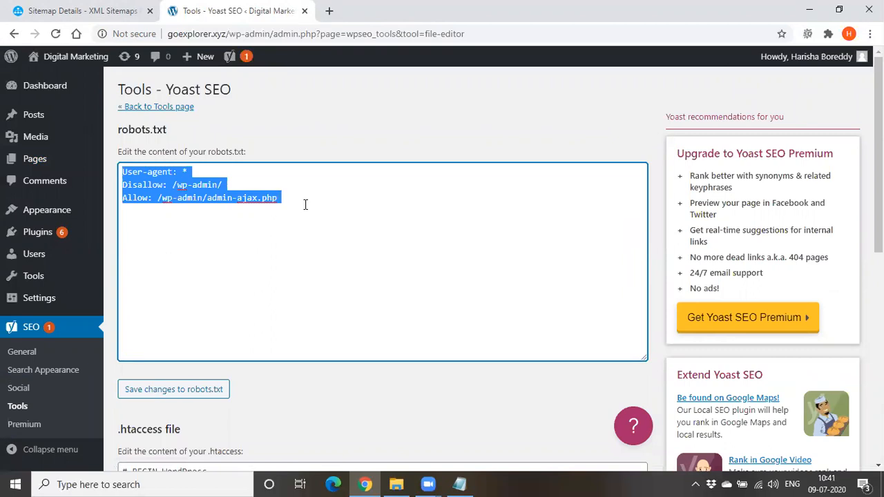
left_click(307, 259)
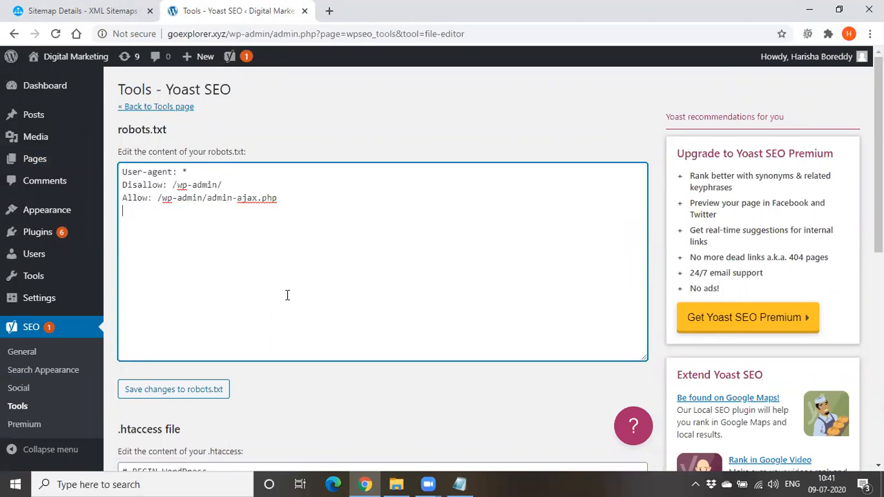
left_click(165, 107)
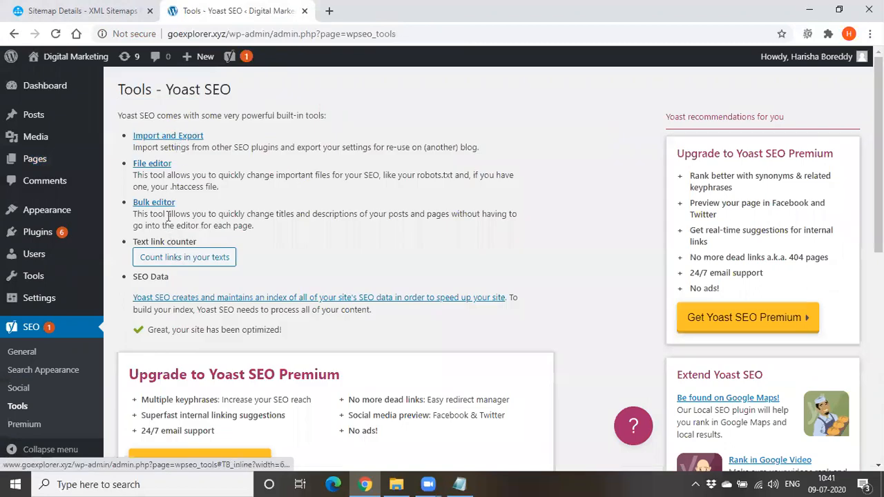
left_click(163, 166)
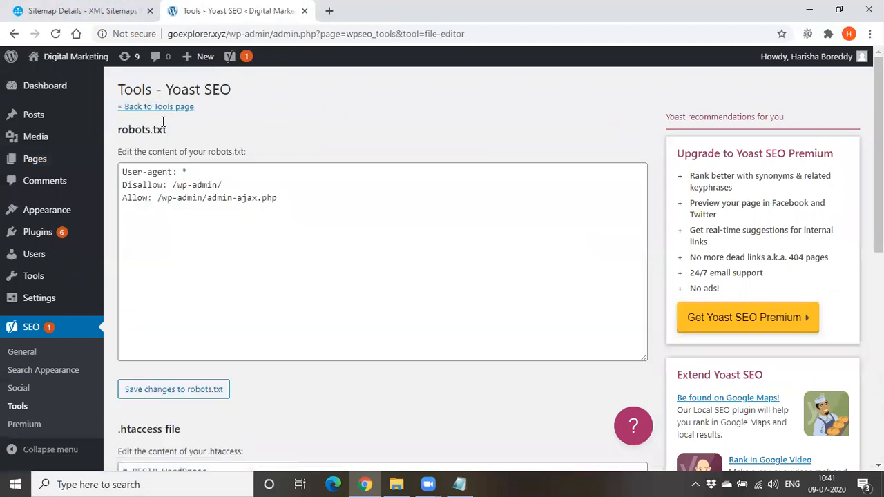
scroll(191, 356, "down", 5)
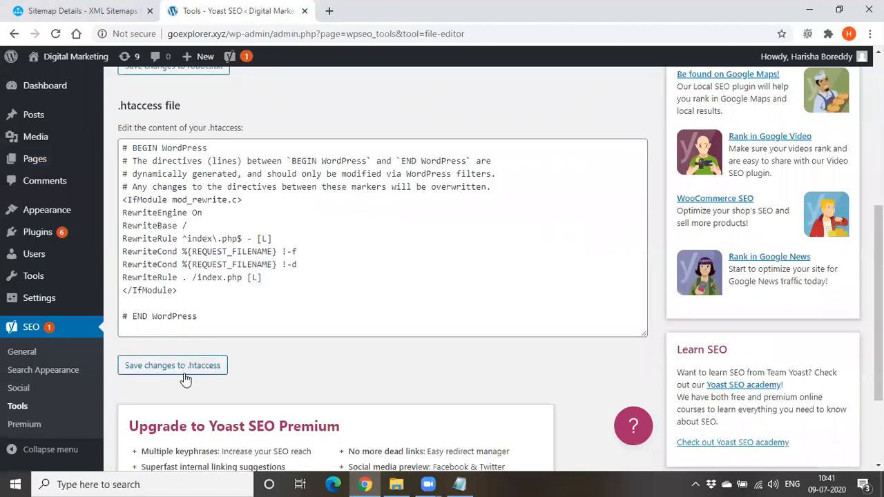
scroll(185, 379, "up", 3)
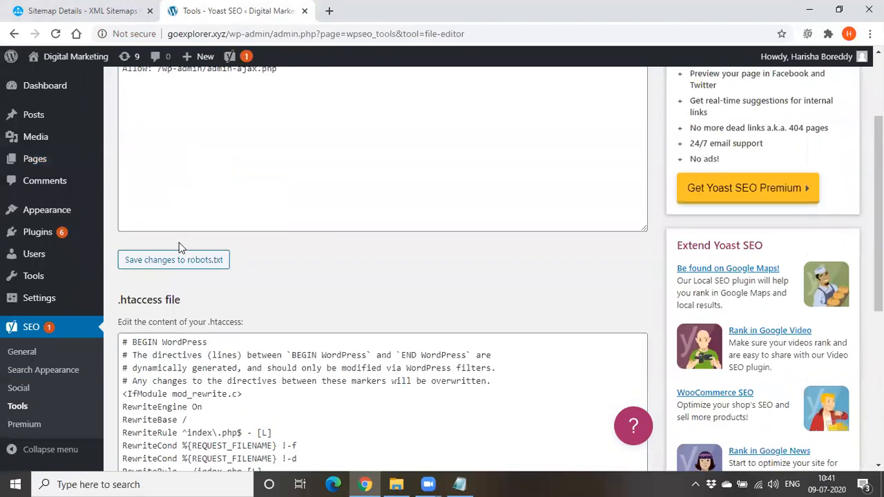
scroll(185, 296, "up", 2)
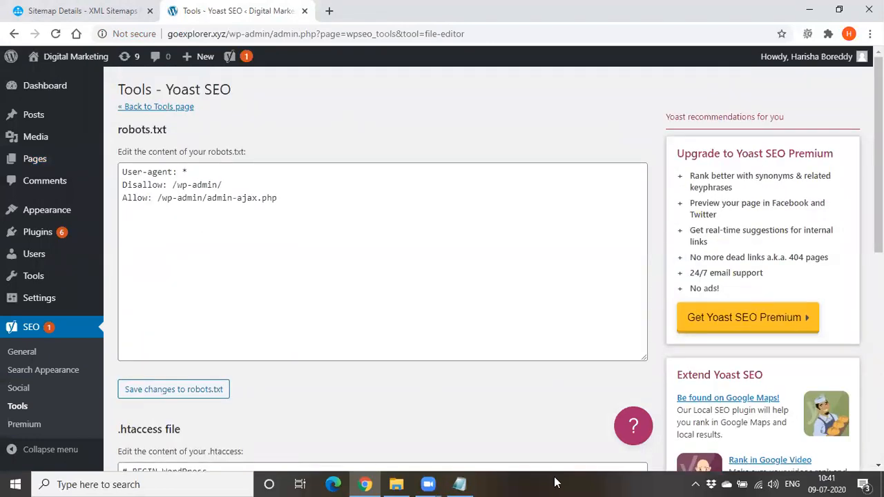
left_click(459, 484)
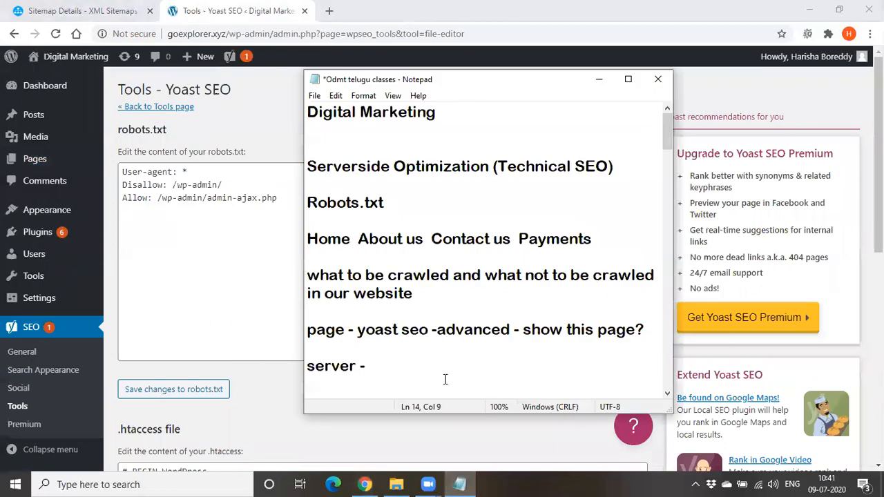
Extend the "server -" line in the Notepad notes with "yoas seo- tools - file editor -"
type("yoa")
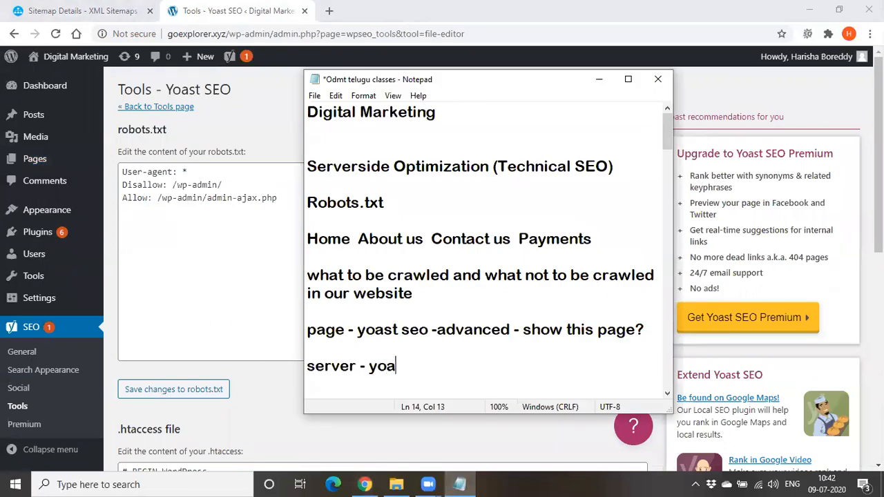
type("s seo- too")
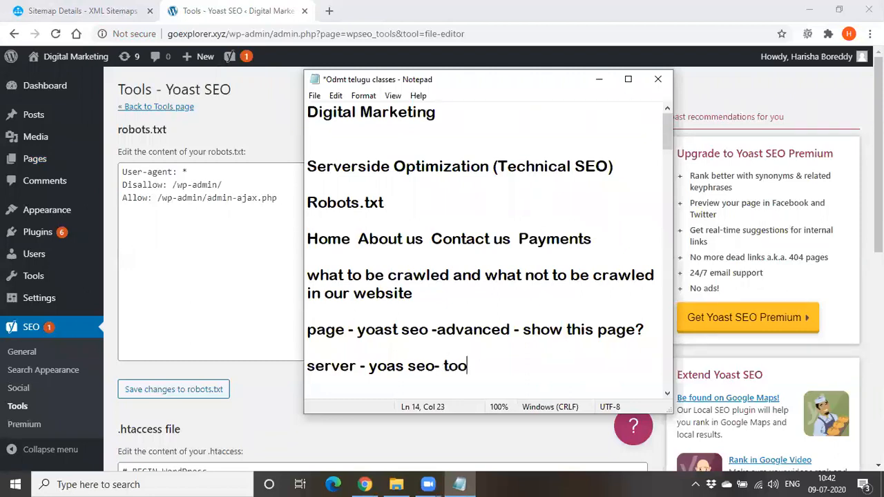
type("ls - file ed")
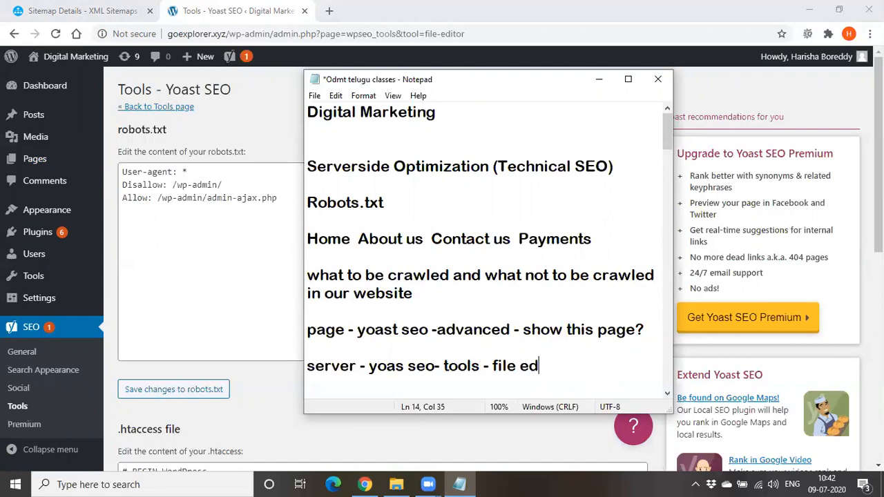
type("itor - cre")
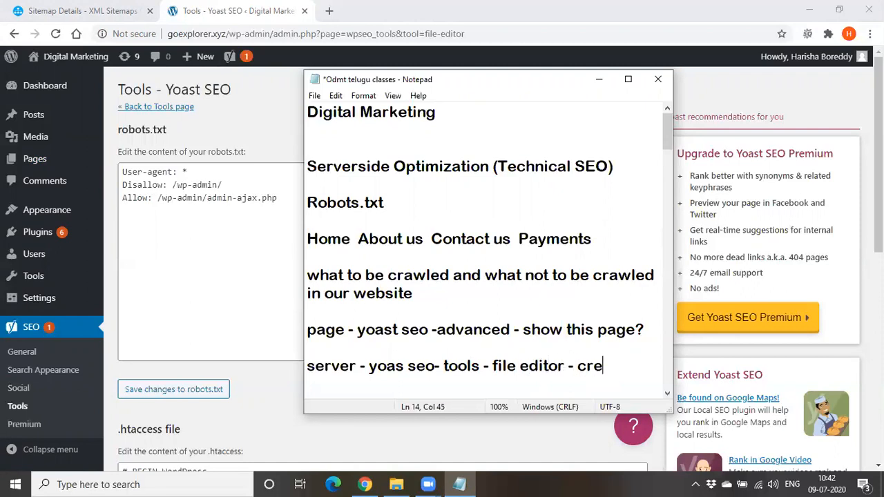
type("ate robots.")
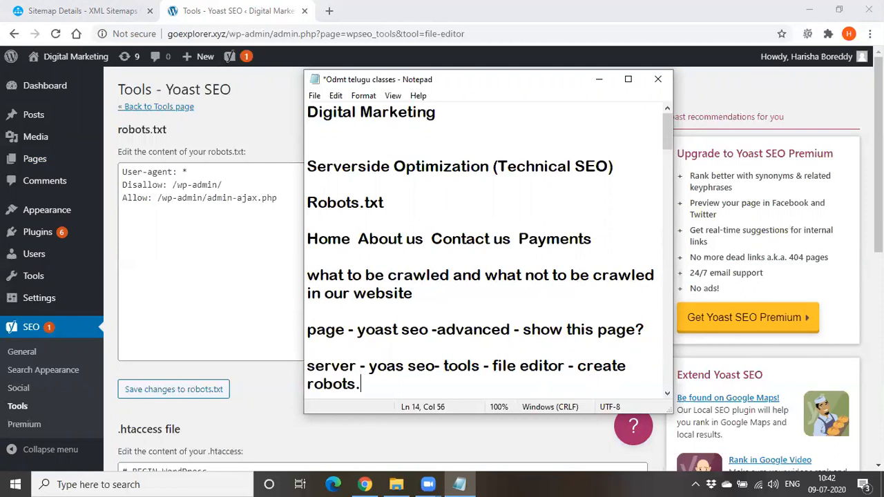
type("tzxt")
Finish the server line of the notes with "create robots.txt --"
key("BackSpace")
key("BackSpace")
key("BackSpace")
type("xt")
type("--")
Switch to WordPress and review the robots.txt directives in the Yoast file editor
left_click(596, 82)
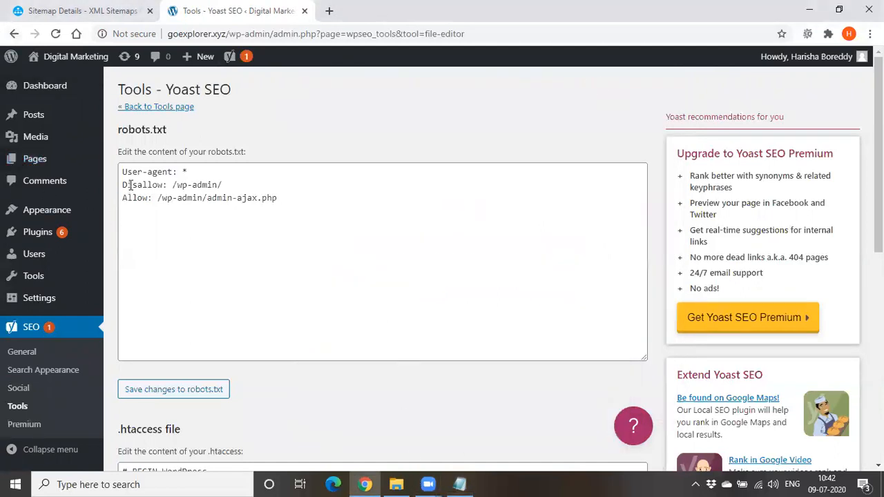
left_click_drag(122, 172, 342, 212)
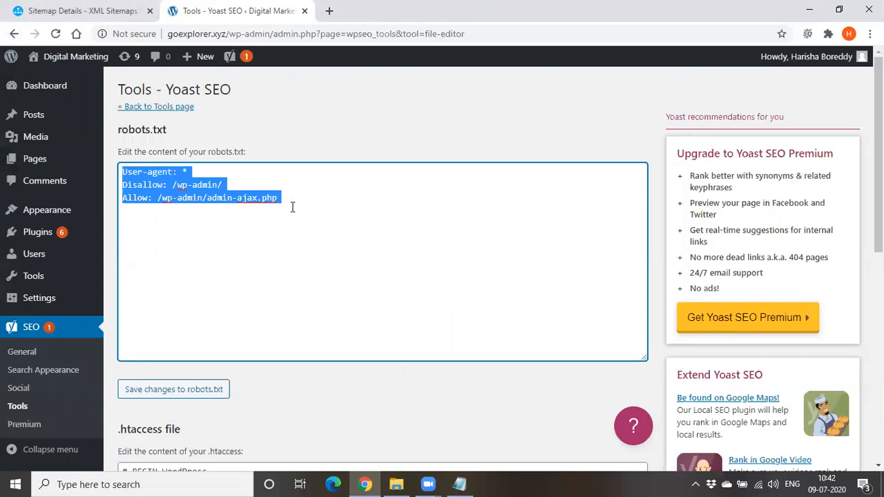
left_click(290, 286)
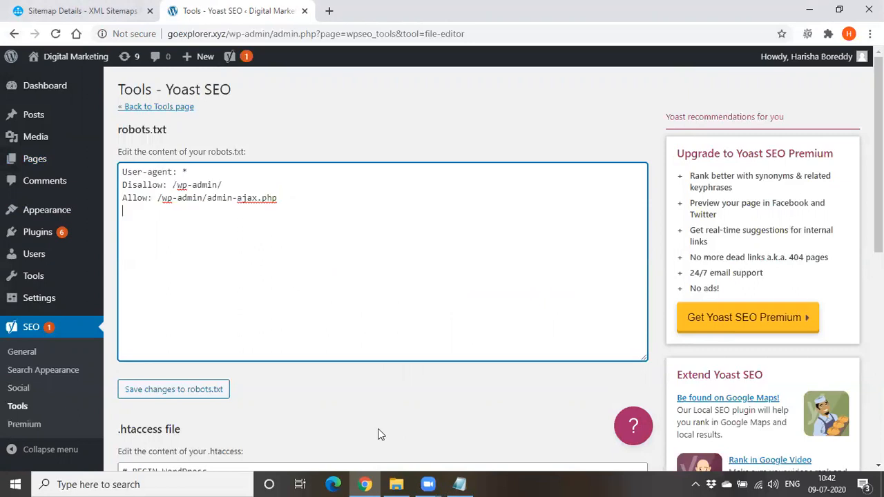
Return to the Notepad notes and add the lines "user- agent", "Allow" and "Dis allow" below the robots.txt line
left_click(460, 484)
scroll(420, 347, "down", 5)
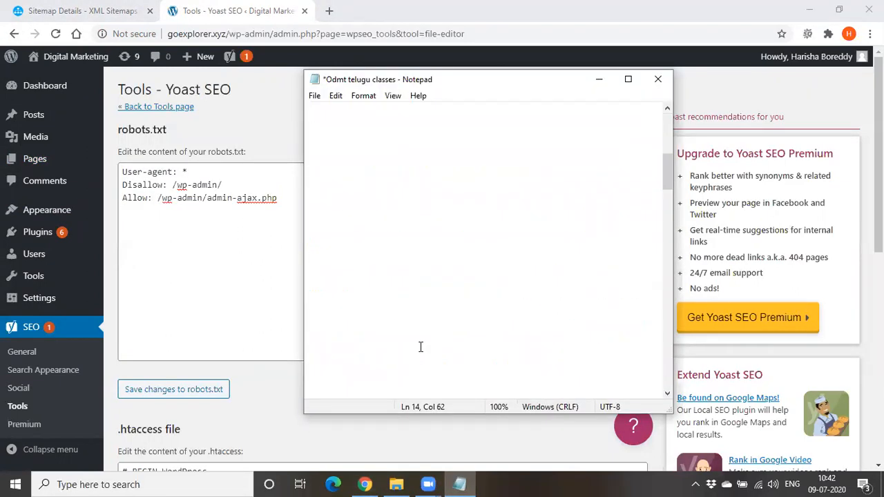
key("Return")
key("Return")
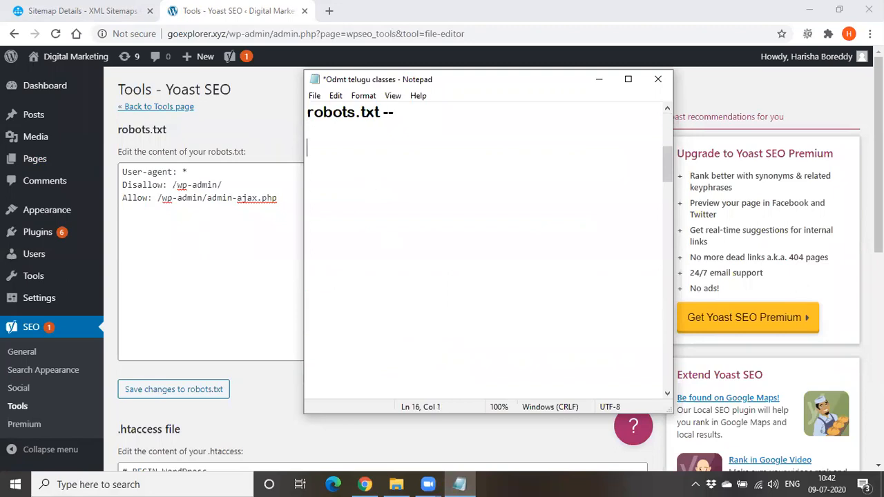
type("user- agent")
key("Return")
type("Allow")
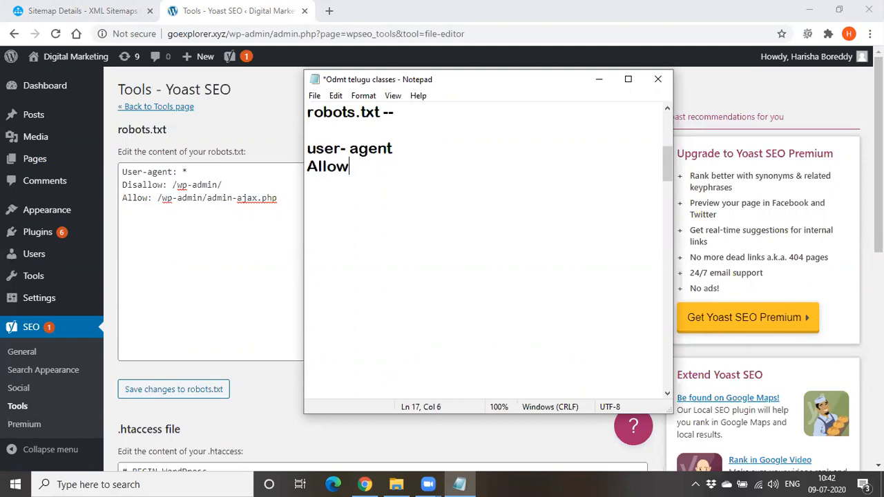
key("Return")
type("Dis allow")
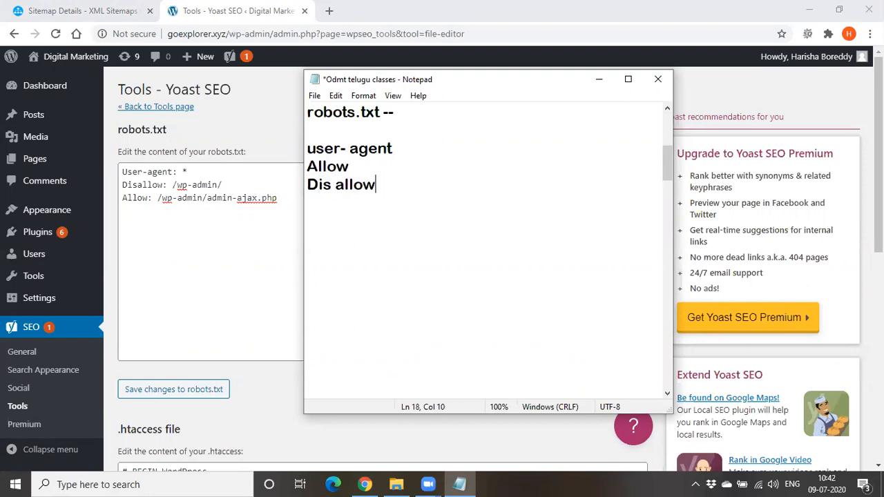
Add the lines "Crawl -delay" and "Sitemap:" below "Dis allow" in the directive list
key("Return")
type("Crq")
key("BackSpace")
type("aw")
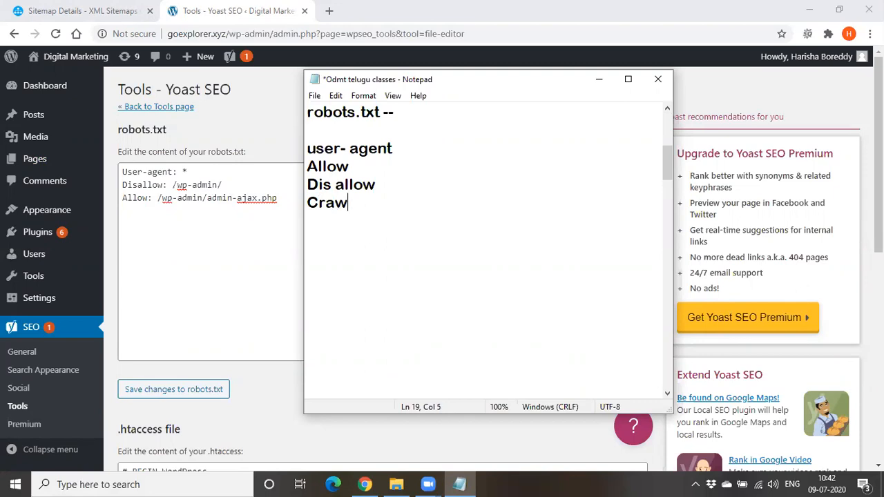
type("l -delay")
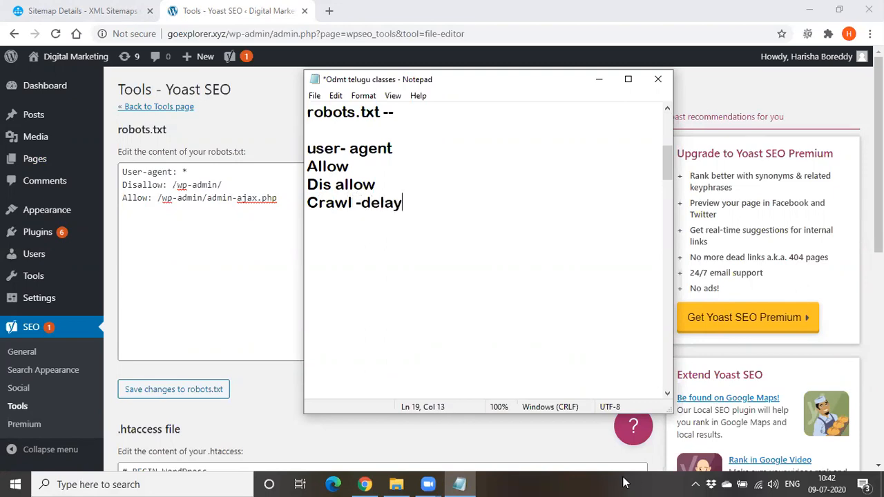
key("Return")
type("Site")
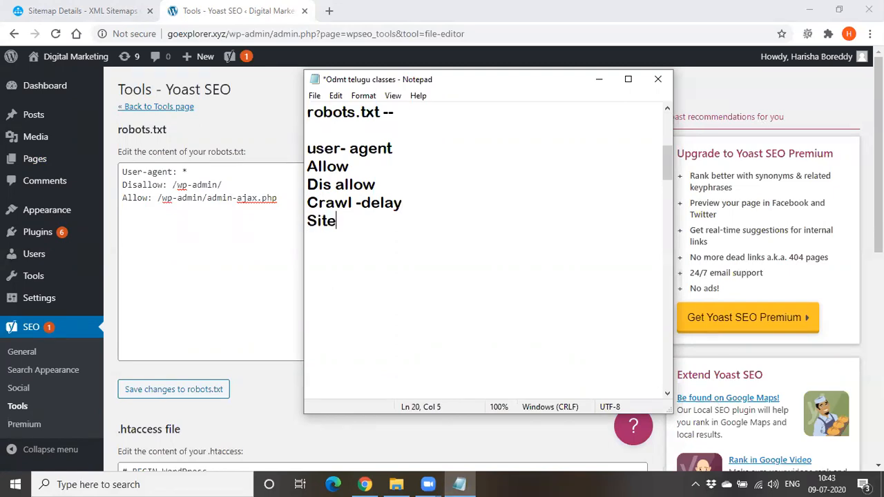
type("map:")
Append "--google bot" to the "user- agent" line of the notes
left_click_drag(312, 221, 382, 225)
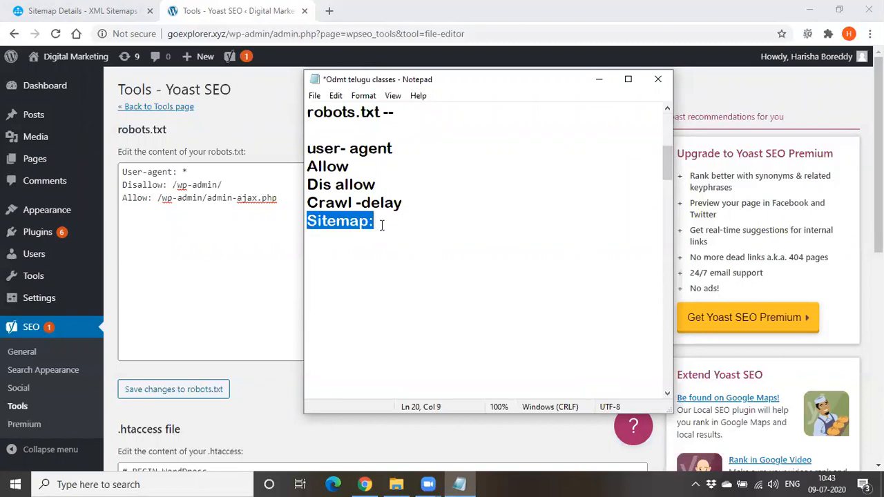
left_click(391, 201)
left_click_drag(308, 149, 412, 151)
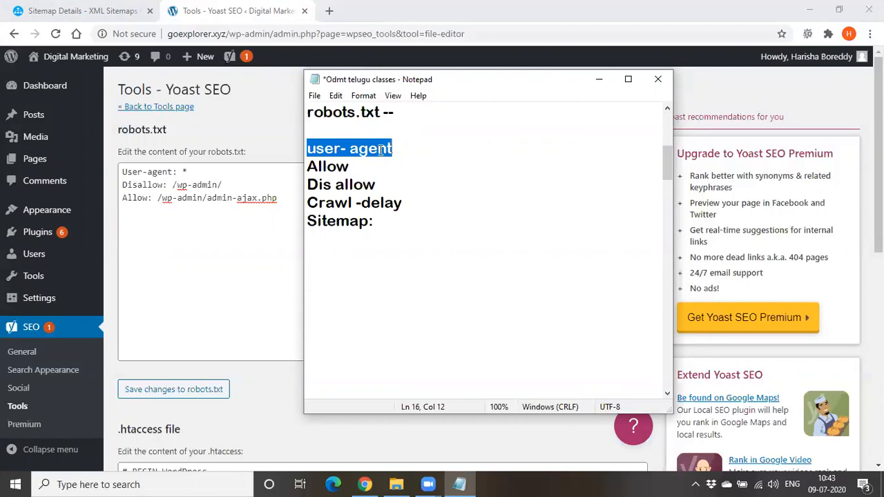
left_click(380, 148)
left_click(420, 146)
type("--g")
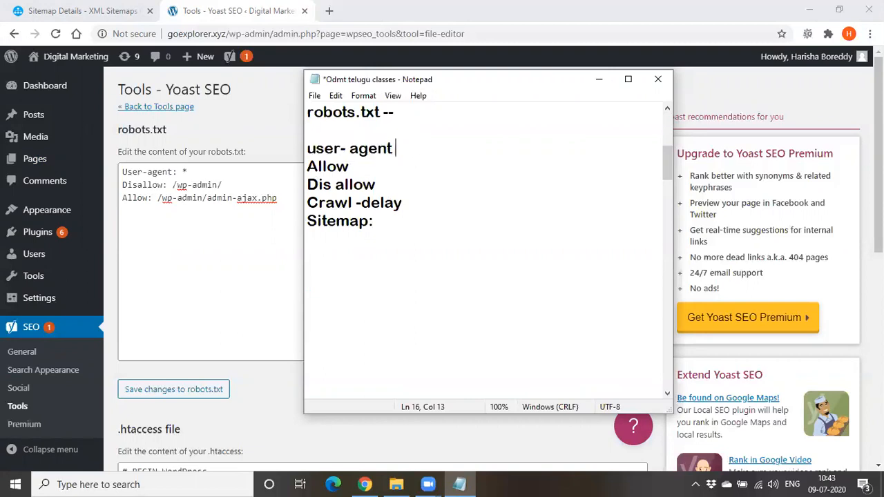
type("oogle bot")
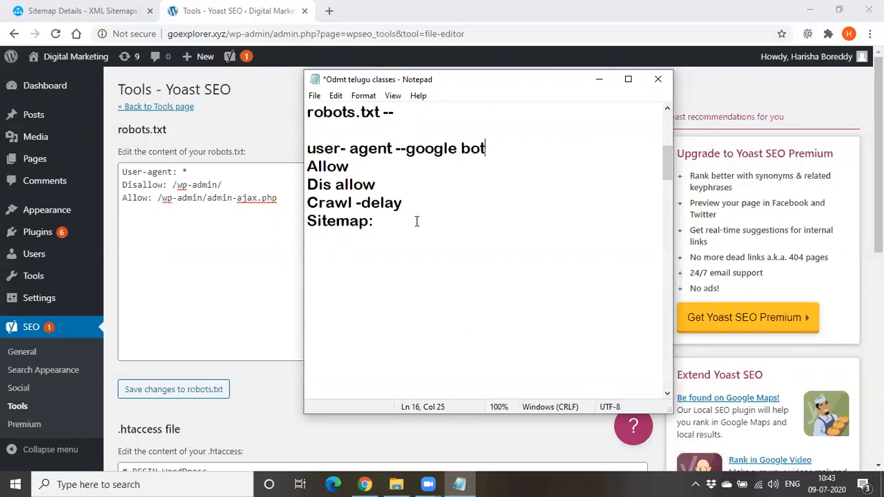
Review the directive list in the notes, from the "user- agent" line down to "Crawl -delay"
left_click_drag(393, 148, 356, 167)
left_click(356, 166)
left_click_drag(308, 185, 412, 186)
left_click(411, 187)
key("Down")
key("Home")
key("shift+Right")
key("shift+Right")
key("shift+Right")
key("shift+Right")
key("shift+Right")
key("shift+Right")
key("shift+Right")
key("shift+Right")
key("shift+Right")
key("shift+Right")
key("shift+Right")
key("shift+Right")
Append "--" to the "Crawl -delay" line and place the cursor at the end of the "Sitemap:" line
left_click(440, 207)
type("--")
double_click(308, 201)
left_click_drag(385, 205, 400, 204)
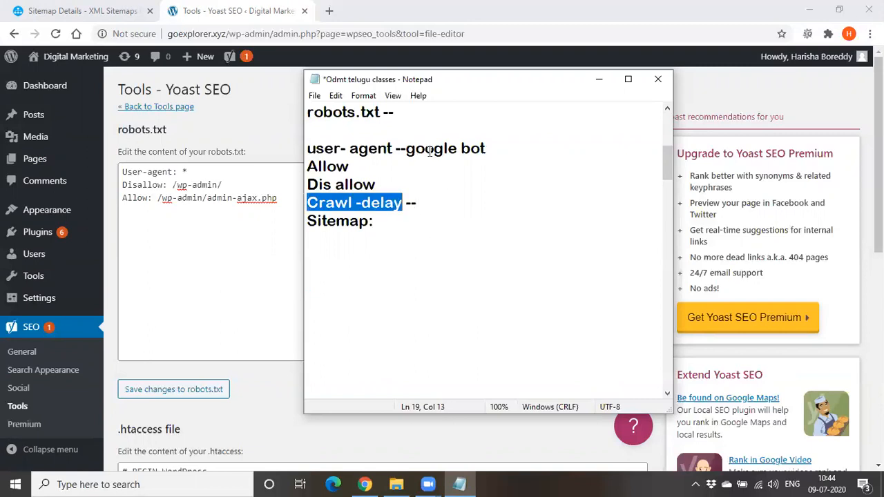
left_click(408, 254)
left_click(373, 219)
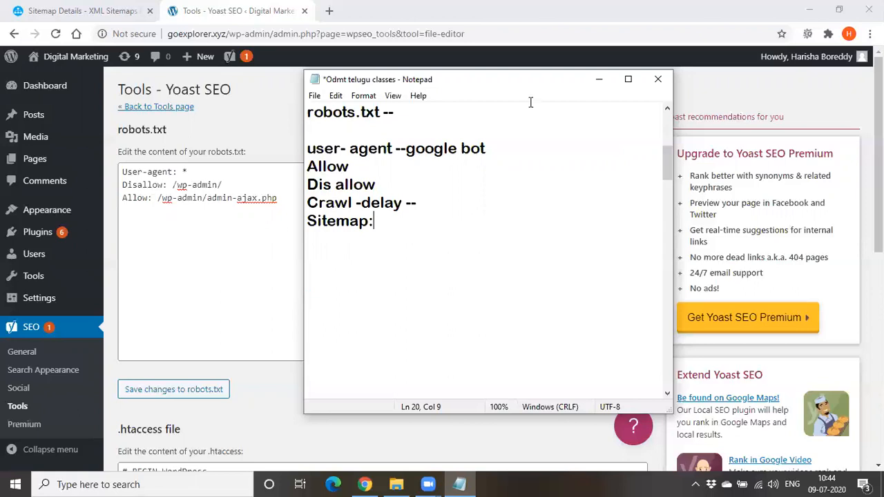
Minimize the notes and examine the "User-agent: *" line in the robots.txt editor
left_click(598, 82)
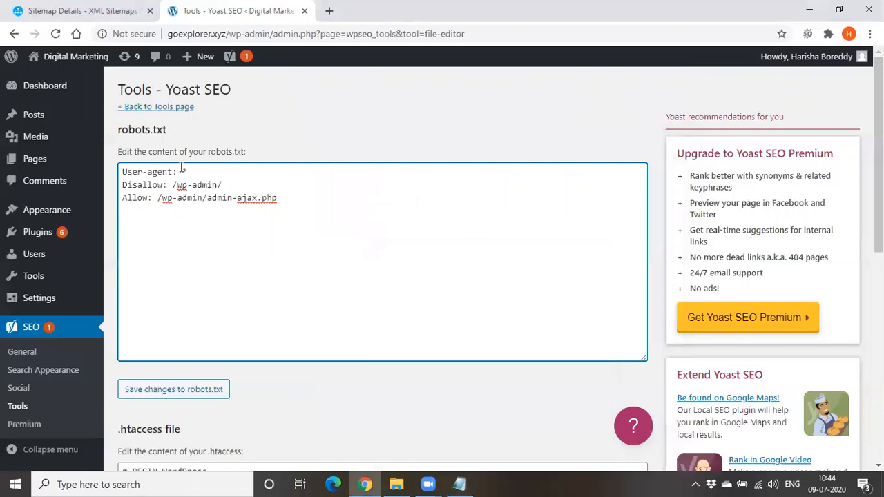
left_click_drag(183, 171, 199, 167)
left_click(199, 247)
left_click_drag(182, 171, 188, 172)
left_click(184, 172)
double_click(201, 172)
double_click(157, 171)
double_click(184, 172)
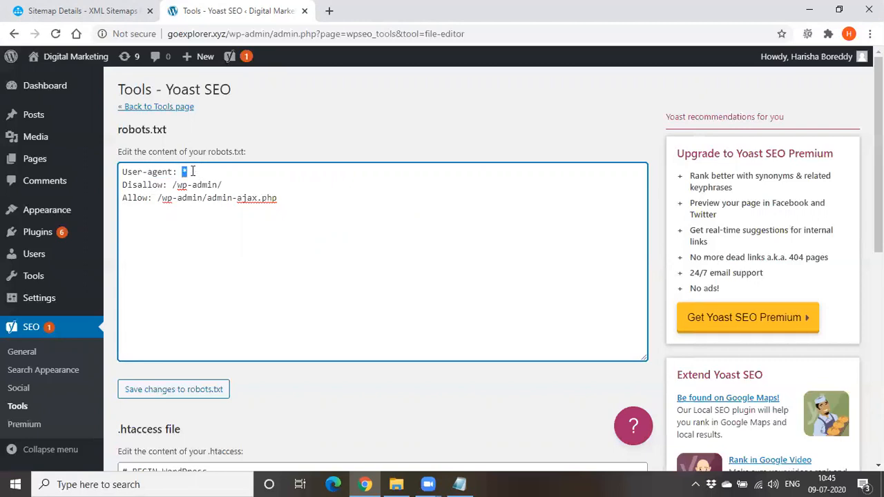
Examine the Allow rule for admin-ajax.php and the Disallow rule for /wp-admin/ in robots.txt
left_click_drag(123, 198, 313, 199)
left_click(125, 179)
left_click_drag(122, 184, 167, 185)
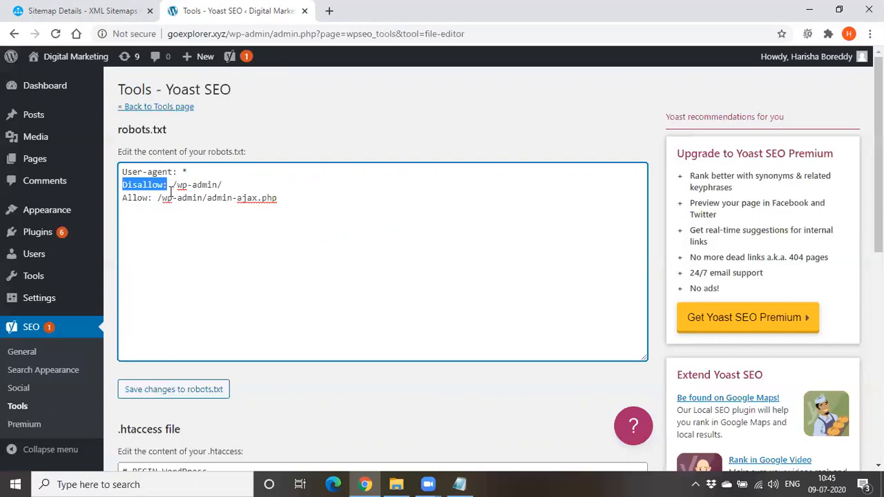
left_click(172, 187)
left_click_drag(168, 187, 123, 185)
left_click(175, 270)
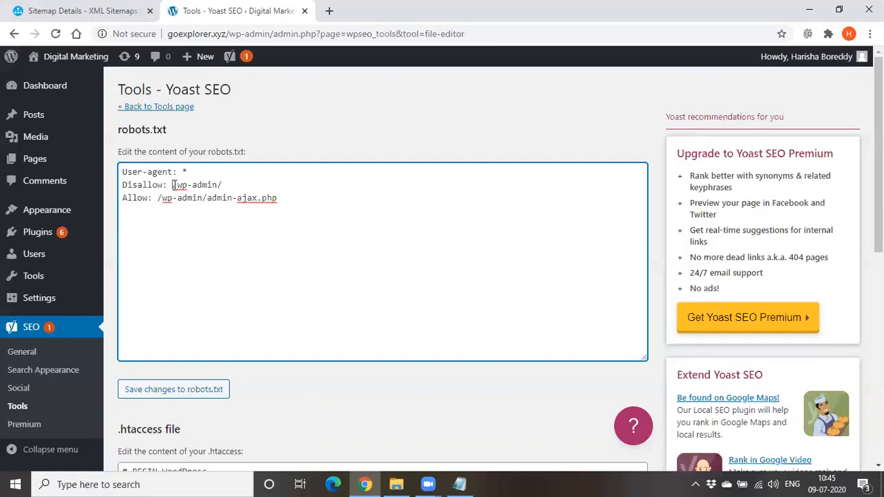
left_click_drag(172, 185, 257, 188)
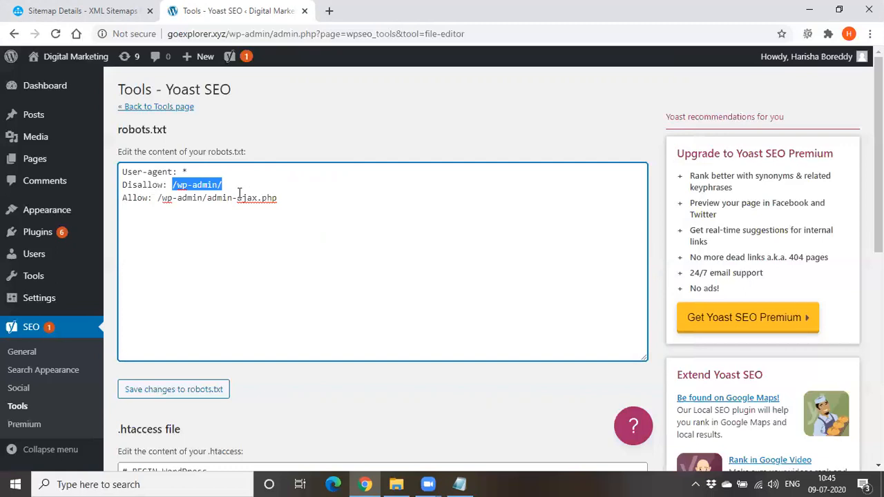
left_click(230, 185)
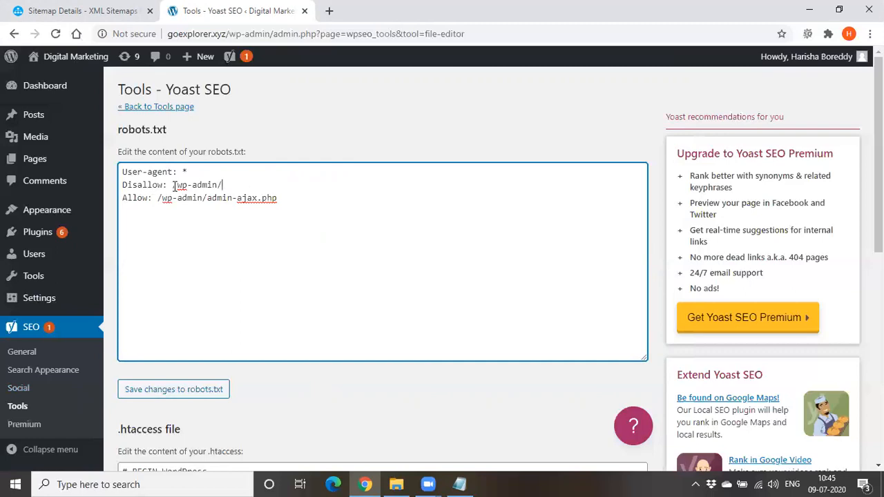
Add the line "Disallow: /payments/" below the Allow rule in robots.txt
left_click(311, 199)
key("Return")
type("Disallow: /paym")
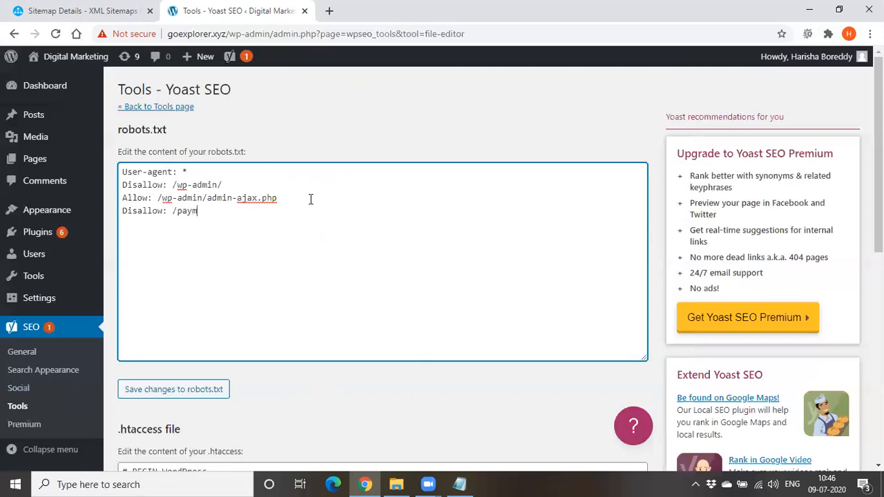
type("ents/")
key("Return")
type("sitemap:")
type("https")
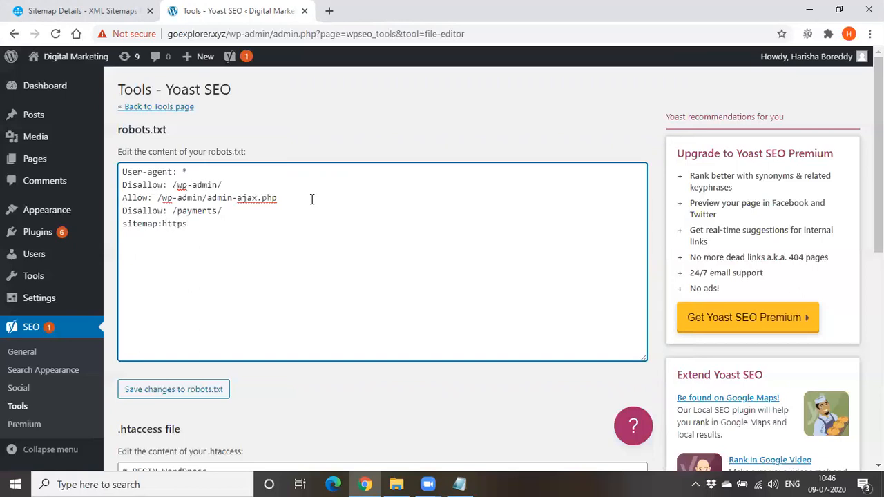
type("\"//")
left_click(162, 223)
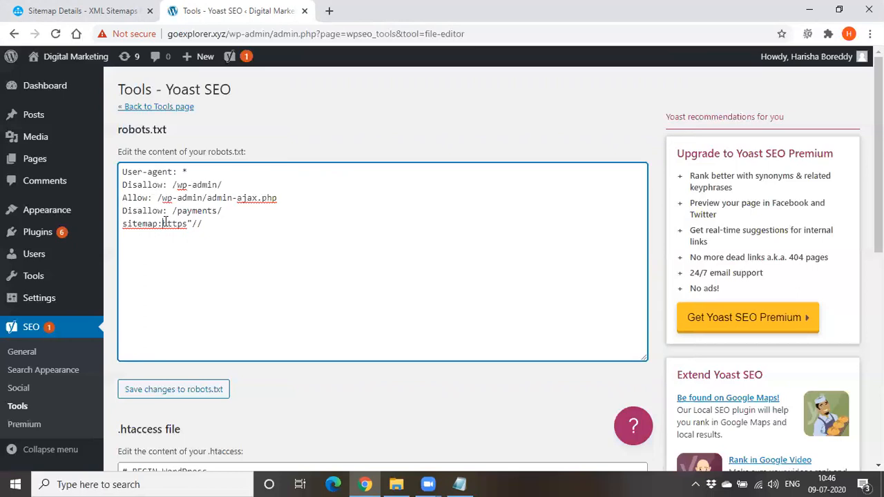
left_click(198, 223)
key("BackSpace")
type("://")
type("www")
type(".odmt.i")
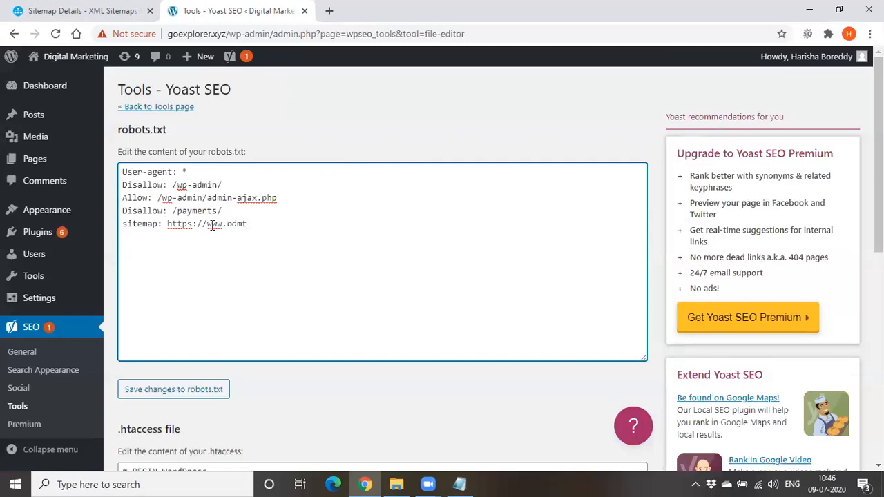
type("n/")
type("s")
type("itemap.xml")
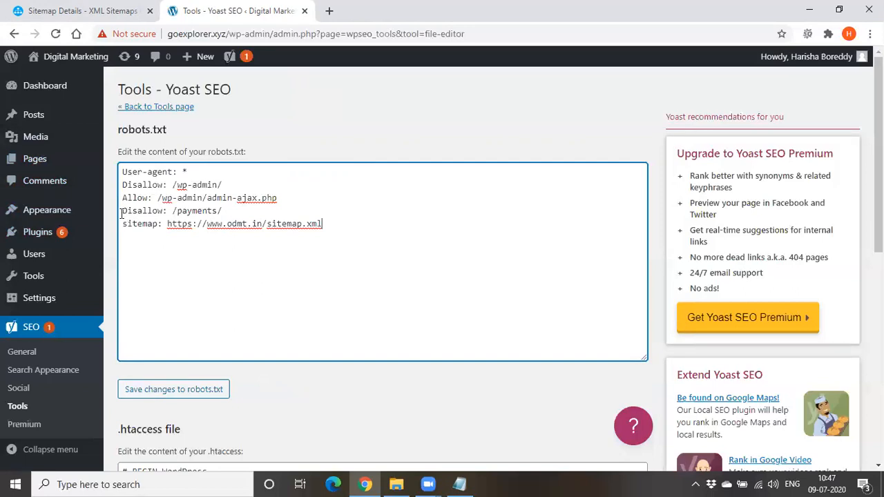
Delete the added payments and sitemap lines from robots.txt and select the remaining rules
left_click_drag(124, 212, 318, 231)
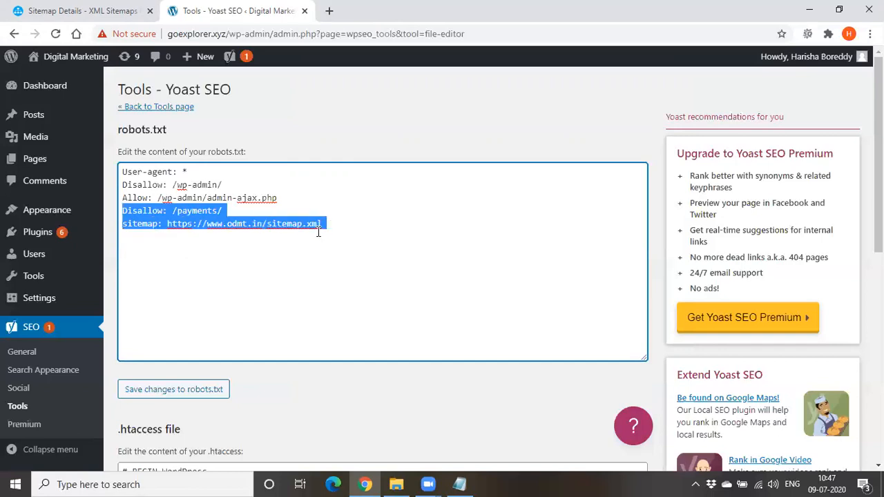
key("BackSpace")
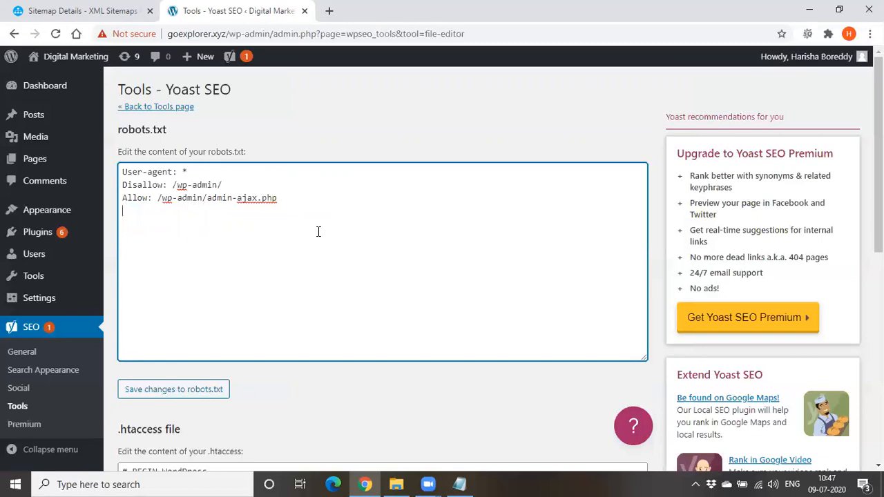
left_click_drag(122, 170, 303, 219)
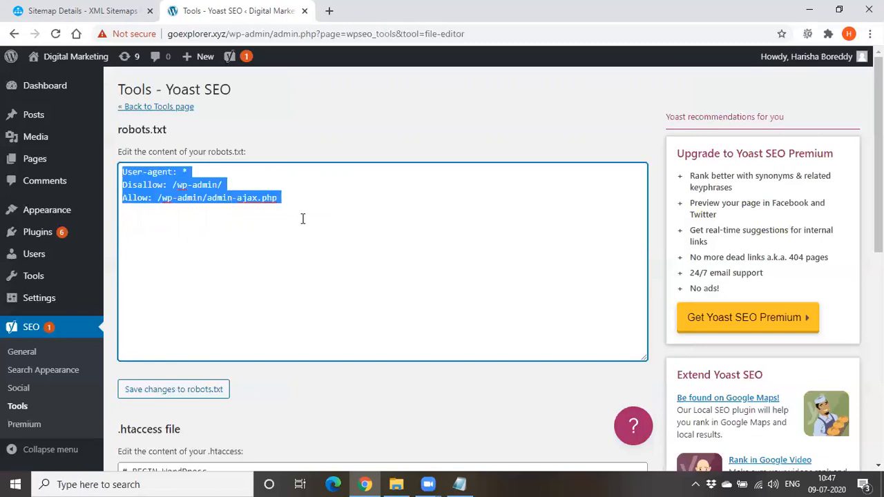
Switch to Notepad and add the line "robots.txt -- root folder" below "Sitemap:", separated by a blank line
left_click(459, 484)
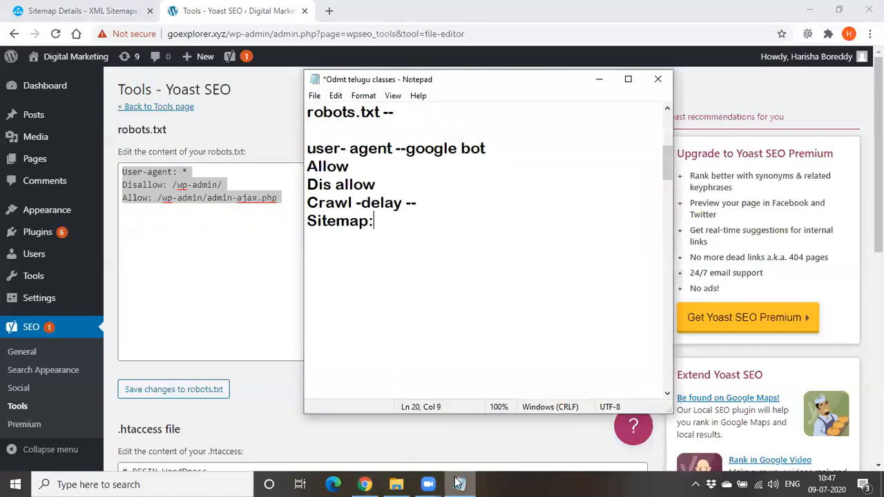
key("Return")
key("Return")
type("r")
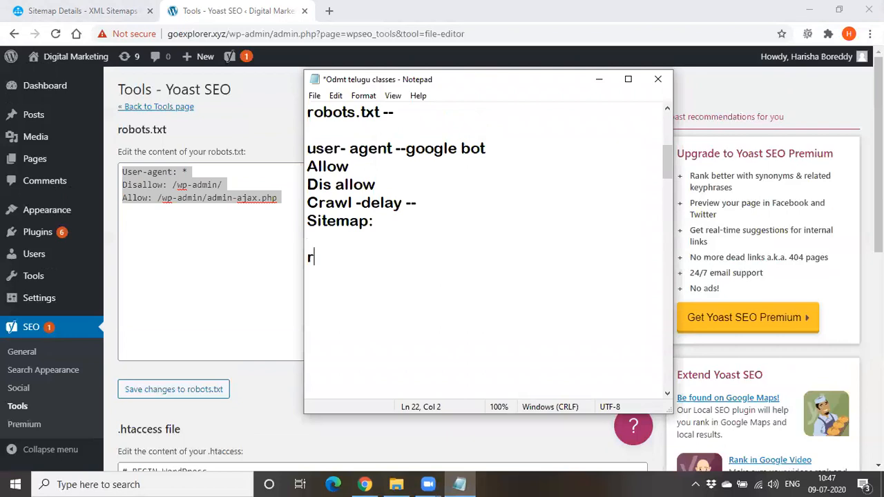
type("obots.txt -- root foo")
key("BackSpace")
type("o")
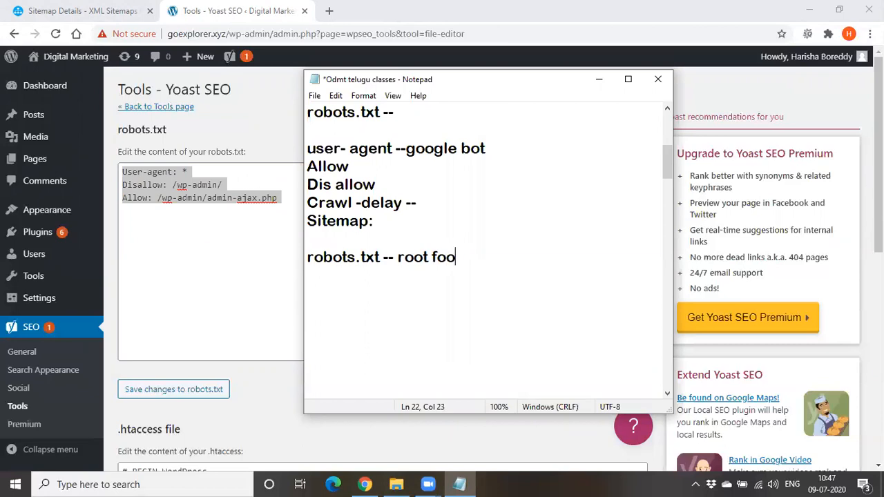
key("BackSpace")
type("lder")
Minimize the notes, return to the Yoast SEO tools overview to look it over, and bring the notes back up
left_click(588, 83)
left_click(260, 225)
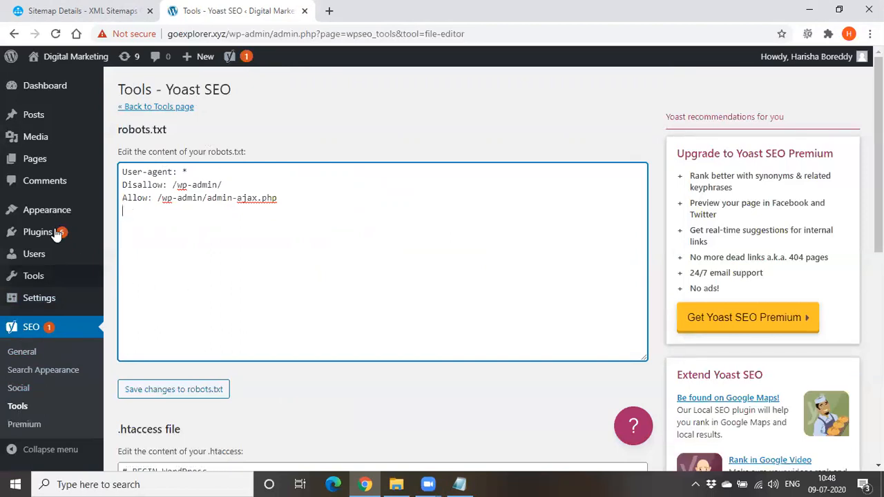
mouse_move(34, 159)
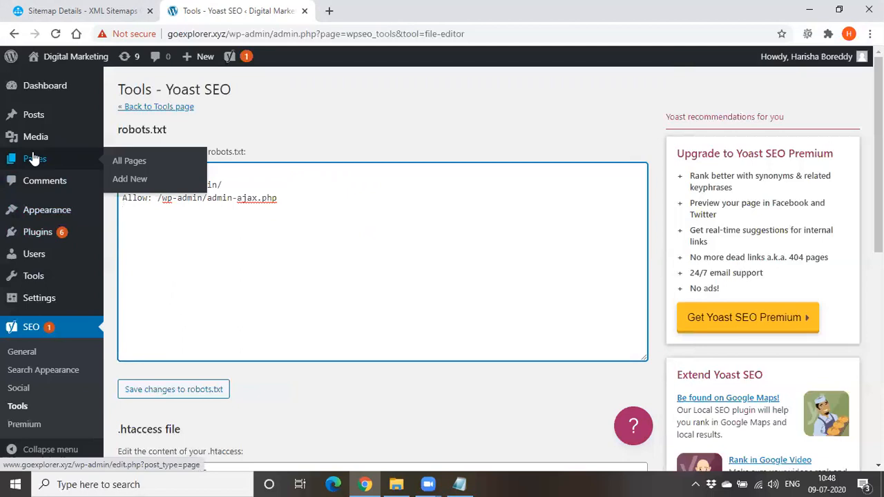
left_click(161, 108)
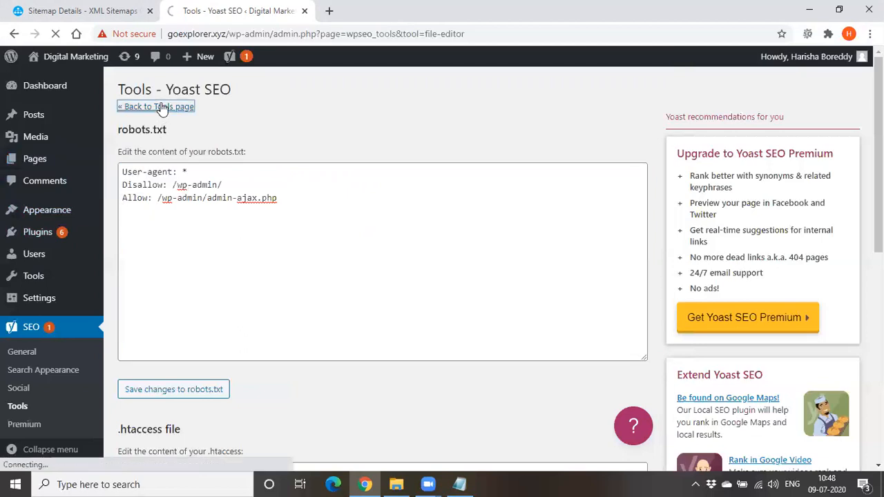
scroll(235, 368, "down", 3)
scroll(235, 384, "up", 3)
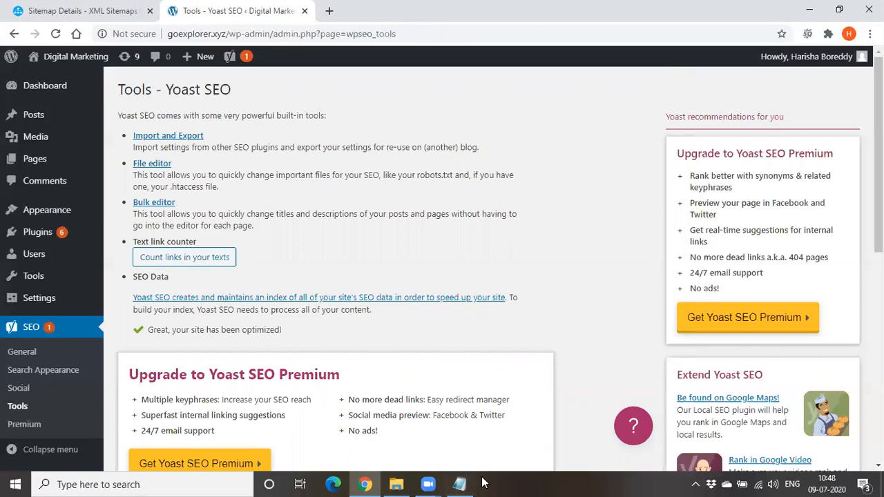
left_click(462, 484)
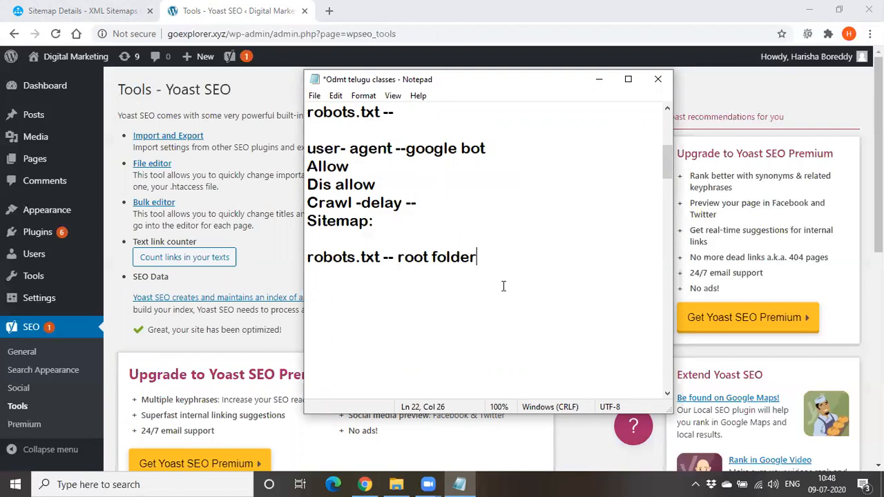
key("Return")
key("Return")
type("N")
key("BackSpace")
Append "- google" to the notes line about page-level control, after "show this page?"
scroll(372, 305, "up", 3)
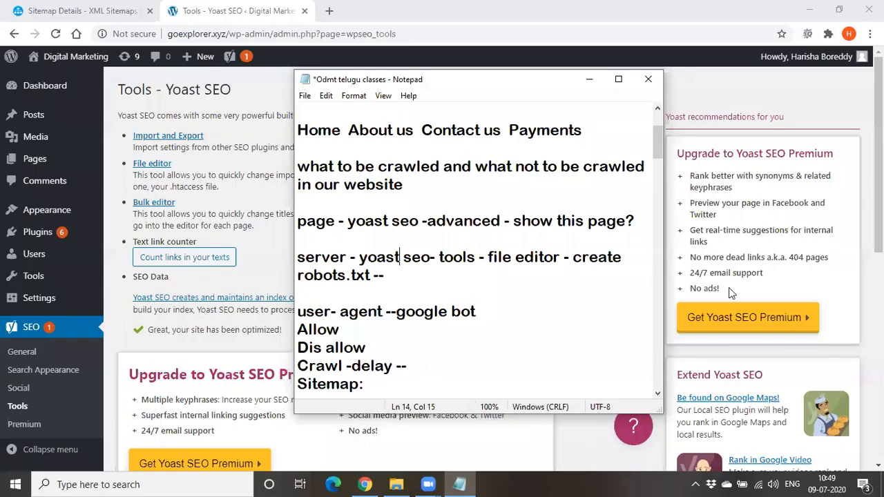
left_click(298, 221)
left_click_drag(298, 221, 565, 222)
left_click_drag(571, 222, 607, 230)
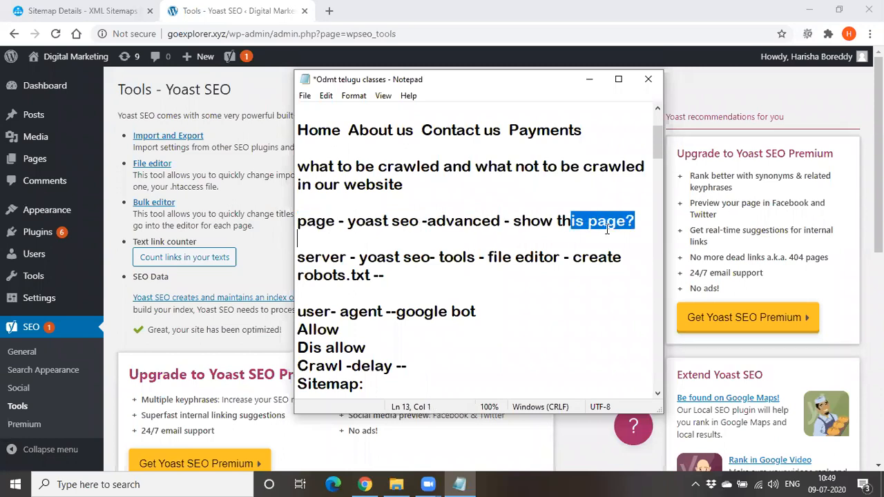
left_click(636, 222)
type("-")
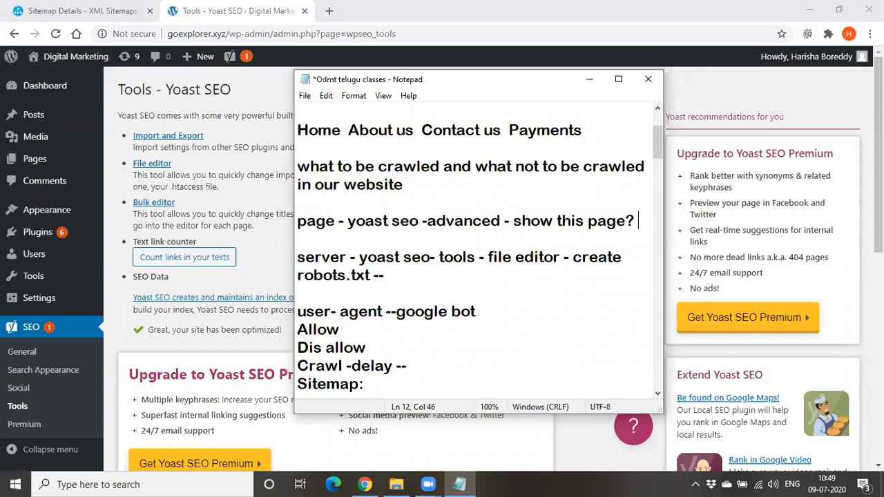
type("oogle")
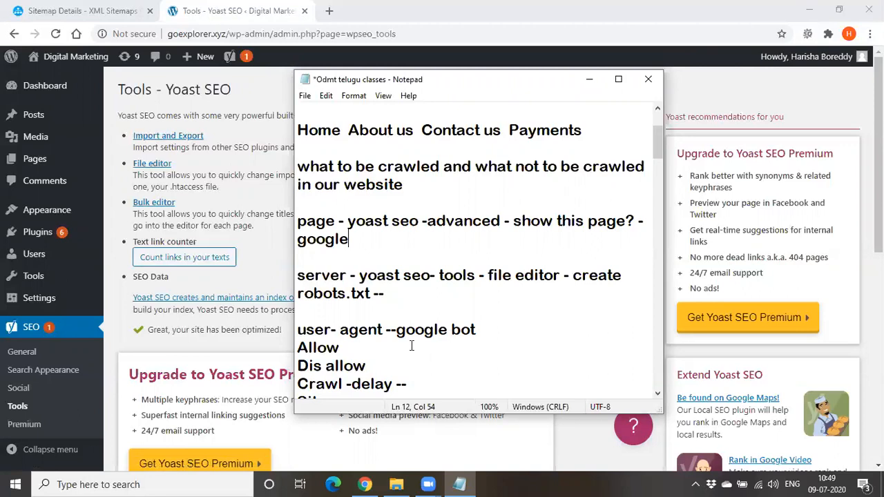
Add the line "Non www to www" below the "robots.txt -- root folder" line, separated by a blank line
scroll(411, 346, "down", 2)
left_click(486, 330)
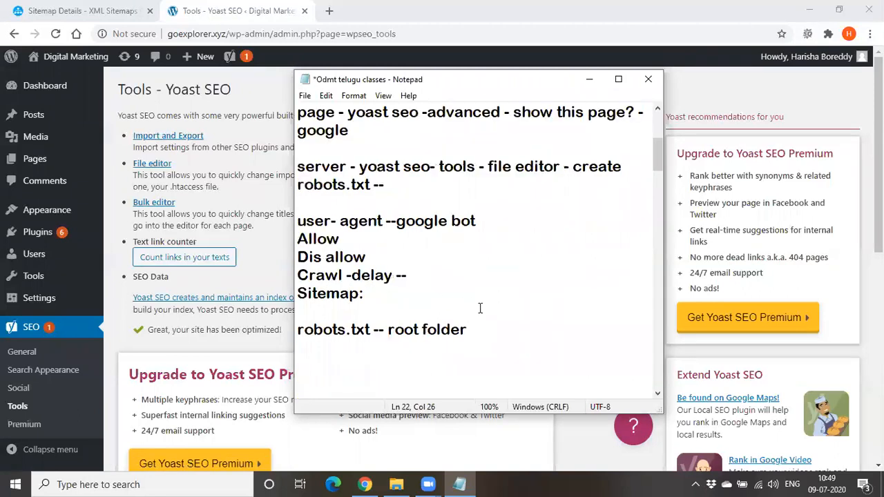
key("Return")
key("Return")
type("Non www")
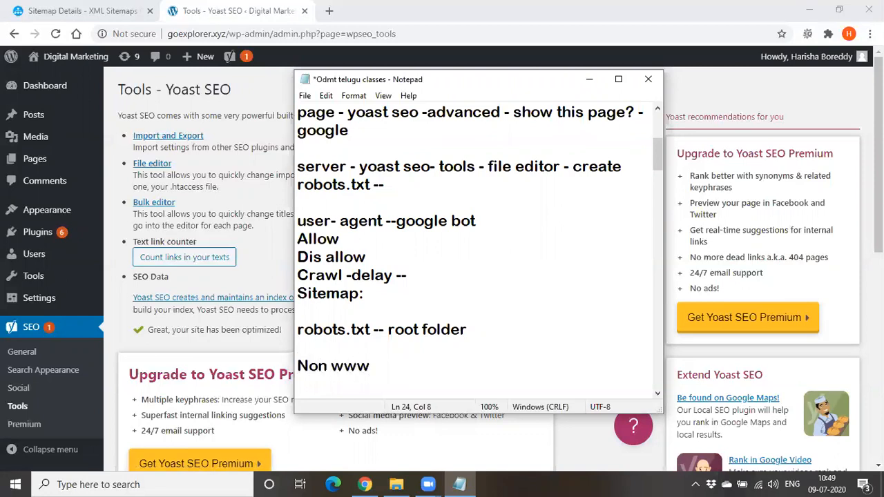
type(" to www")
Delete all the notes between the "Digital Marketing" heading and the "Non www to www" line
left_click_drag(470, 330, 290, 71)
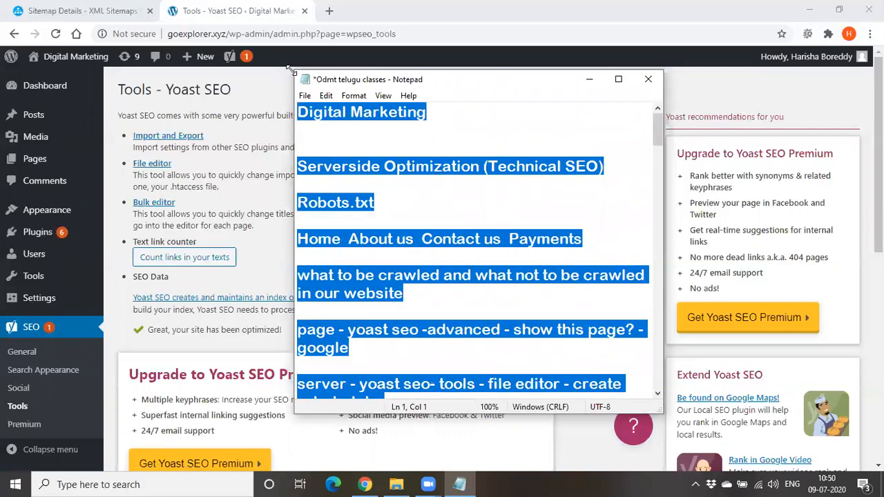
key("shift+Right")
key("shift+Right")
key("shift+Right")
key("shift+Right")
key("shift+Right")
key("shift+Right")
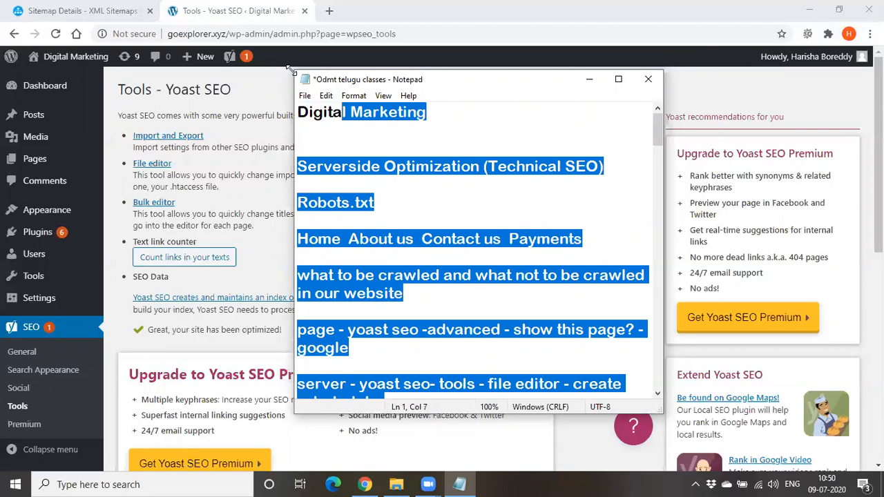
key("shift+Right")
key("shift+Right")
key("shift+Right")
key("shift+Right")
key("shift+Right")
key("shift+Right")
key("shift+Right")
key("shift+Right")
key("shift+Right")
key("shift+Right")
key("shift+Right")
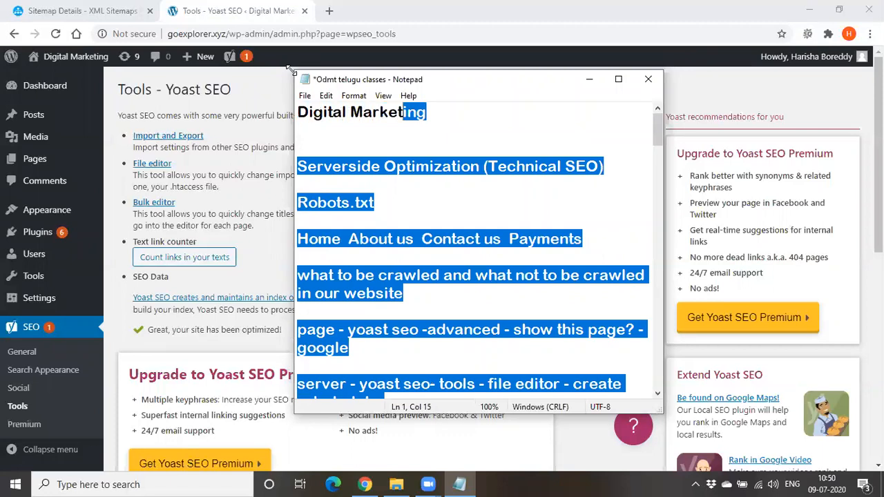
key("Return")
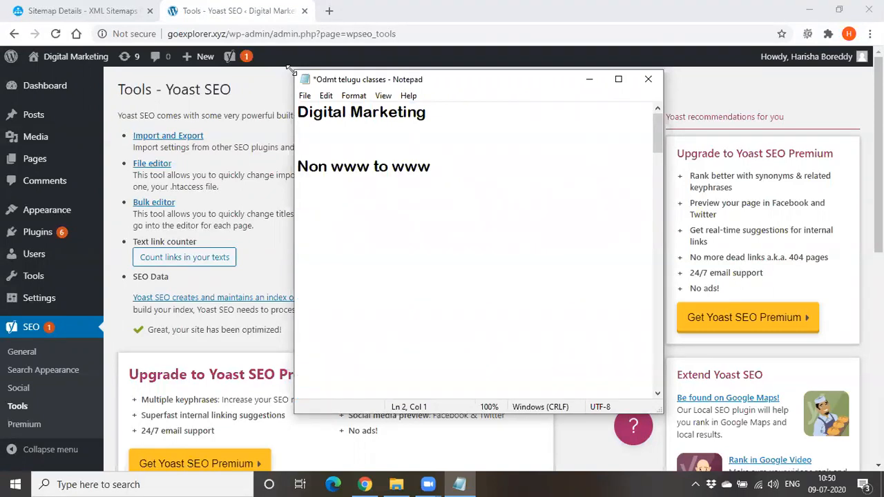
left_click(483, 178)
type("www.abc.com")
left_click(493, 164)
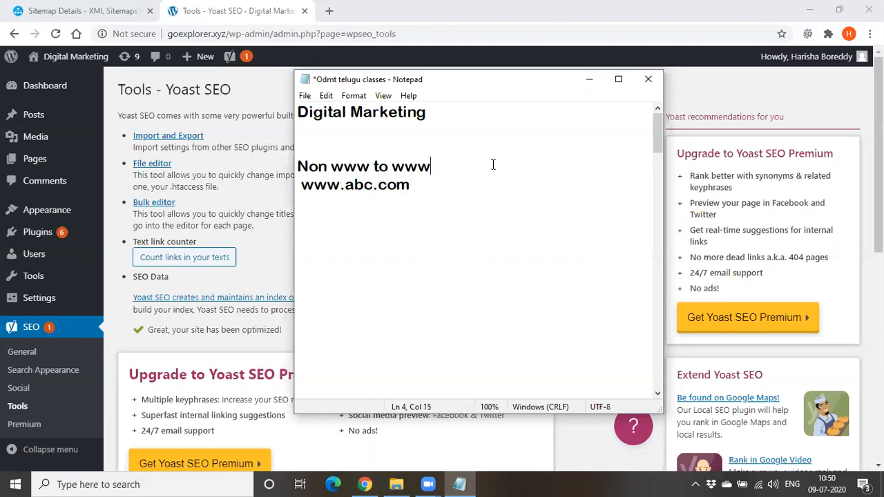
key("Return")
left_click(481, 200)
key("Return")
type("abc.com")
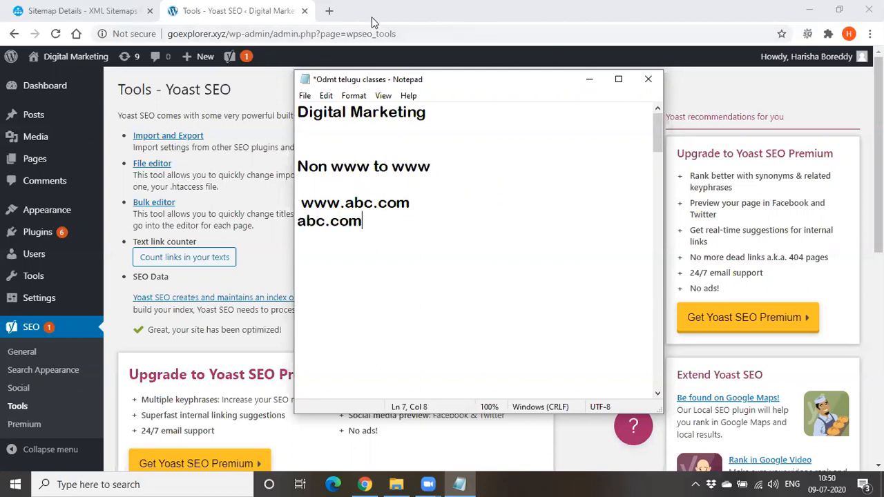
Switch to Chrome and load odmt.in in a new tab
left_click(329, 12)
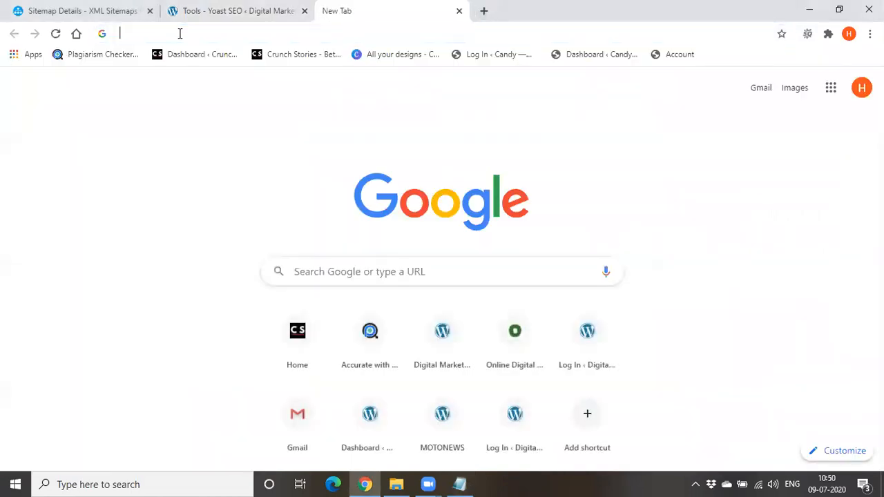
left_click(179, 34)
type("odmt")
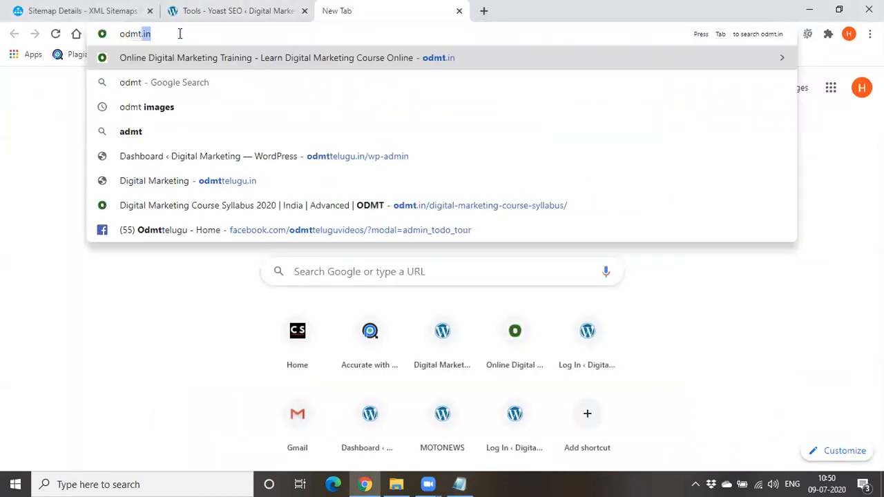
key("Return")
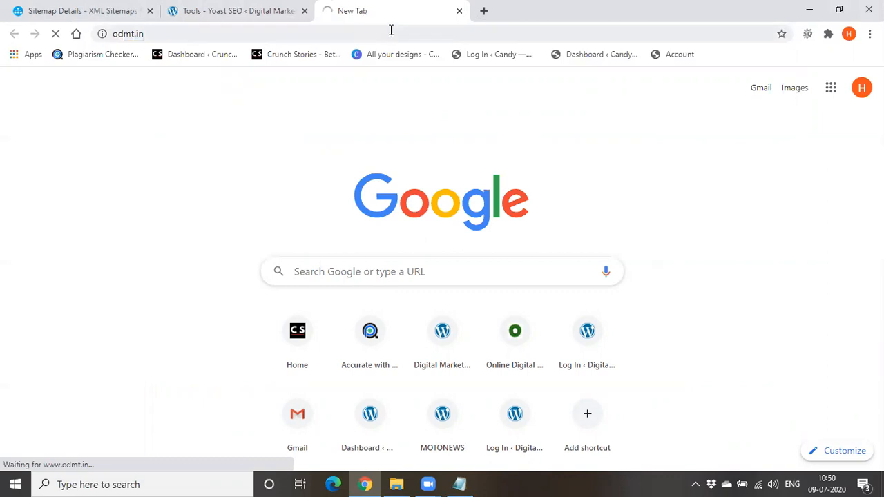
Search Google for "kurnool cabs" in a new tab and open the "Cabs in Kurnool" listing
left_click(483, 11)
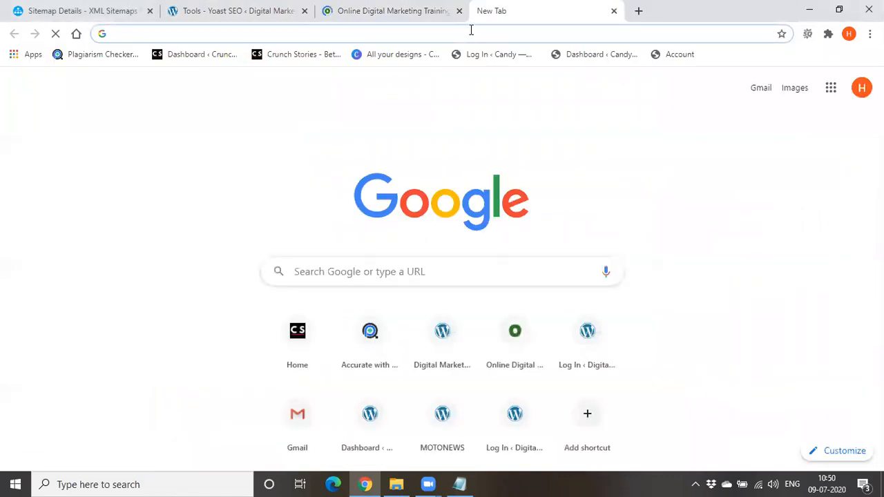
type("kue")
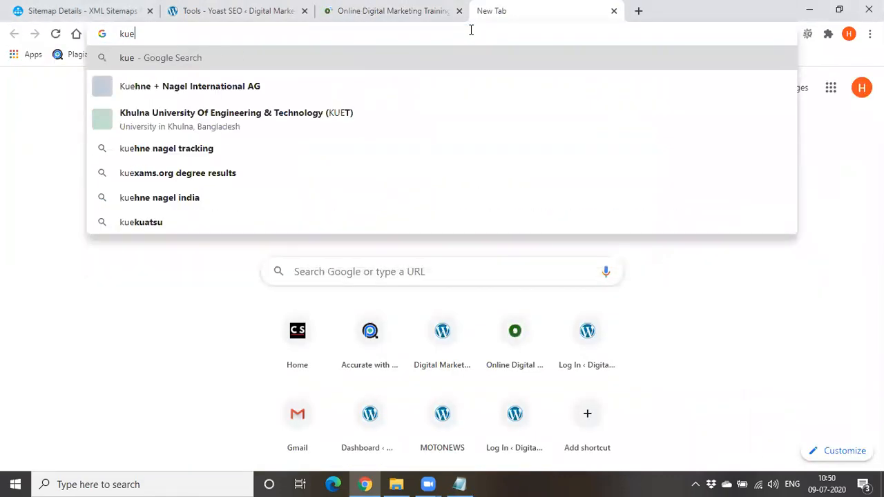
key("BackSpace")
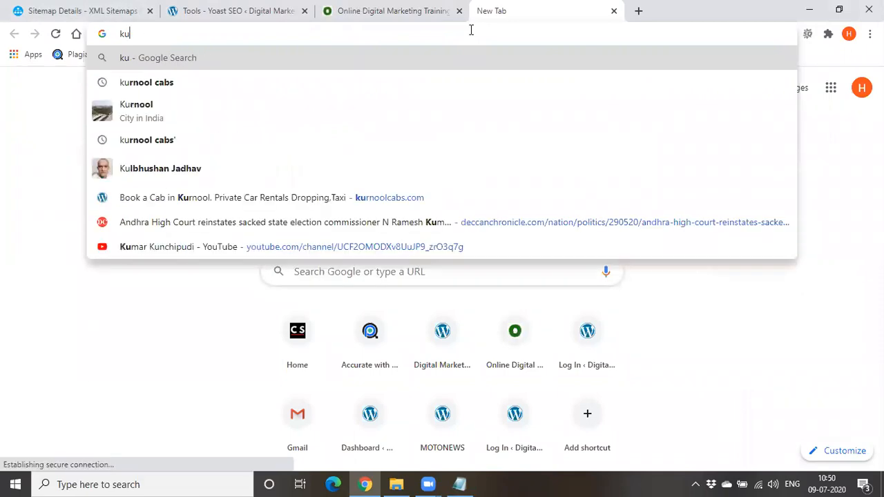
type("rnool")
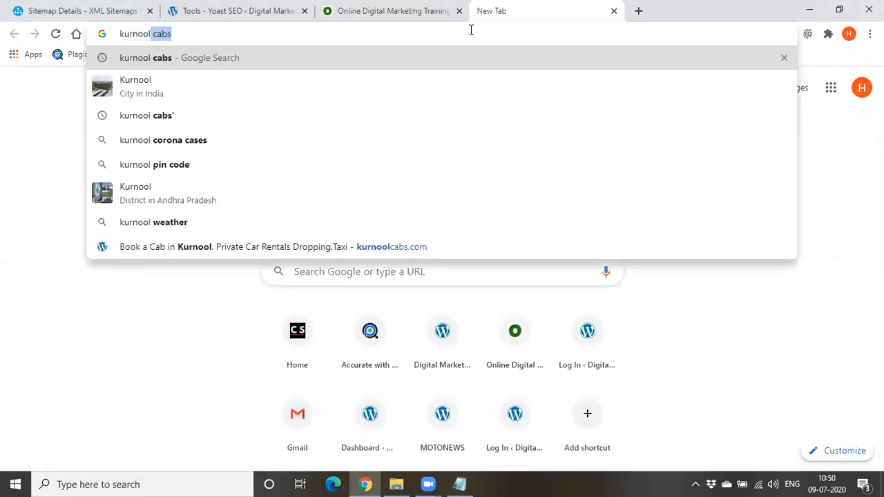
key("Return")
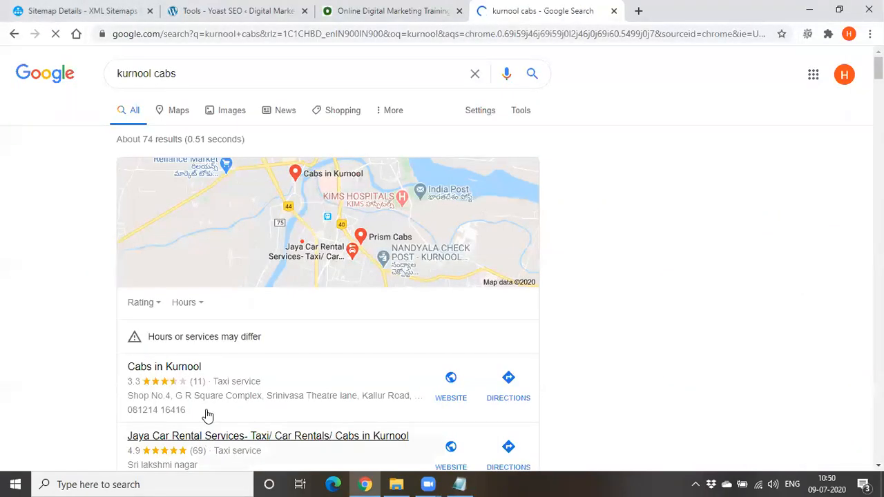
left_click(177, 366)
Return to the odmt.in page, reveal its full address and highlight the "www" part
left_click(357, 10)
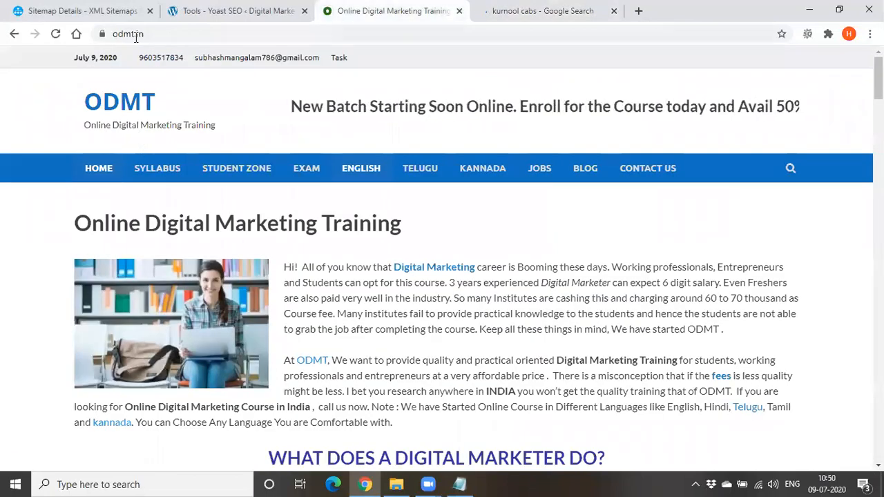
left_click(275, 8)
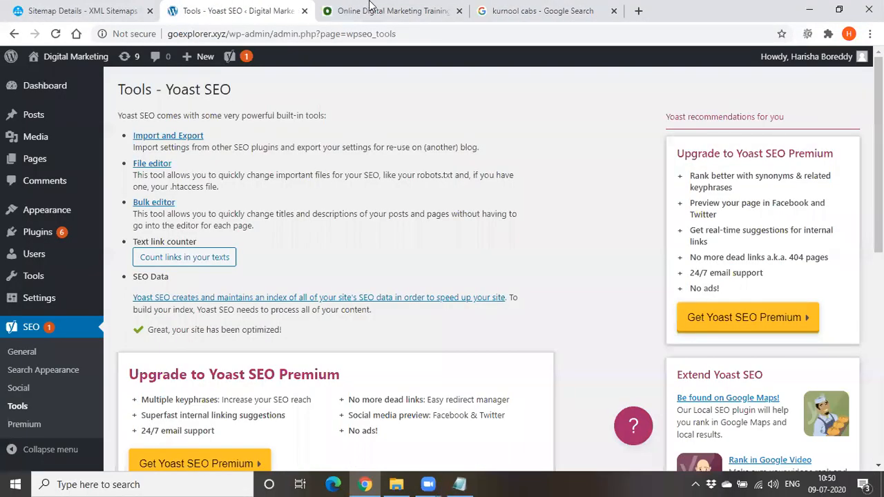
left_click(417, 8)
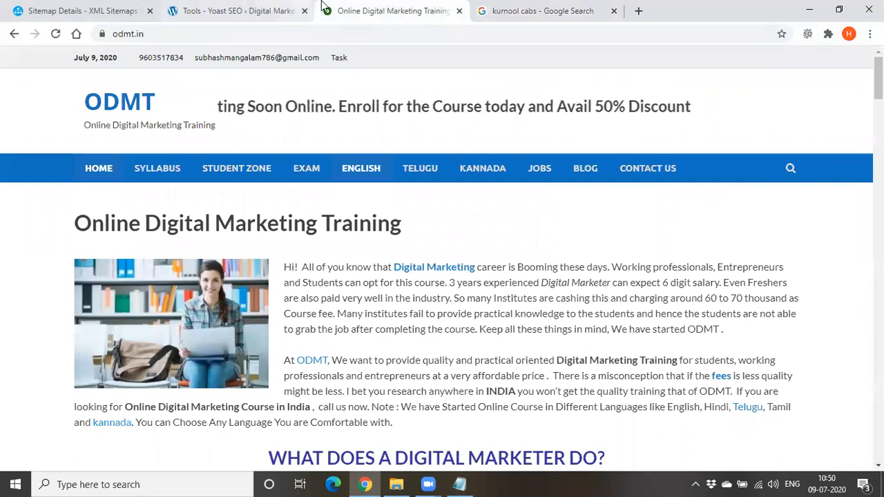
left_click(184, 33)
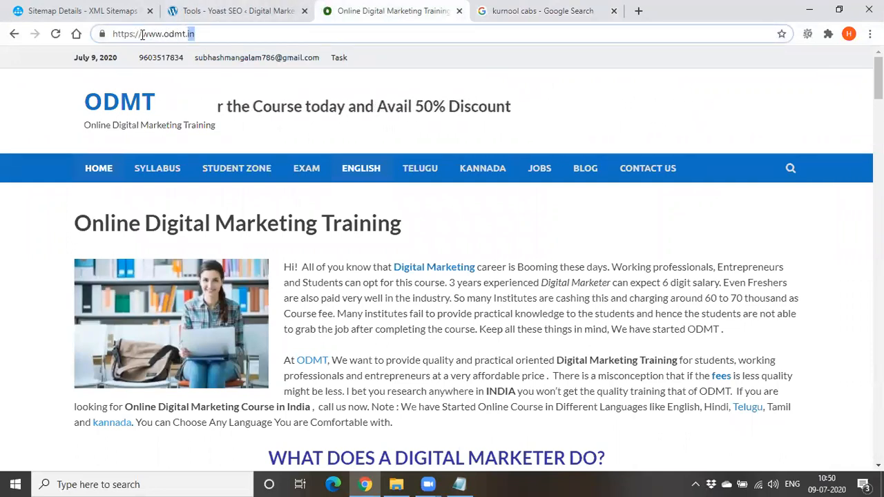
left_click_drag(141, 35, 161, 38)
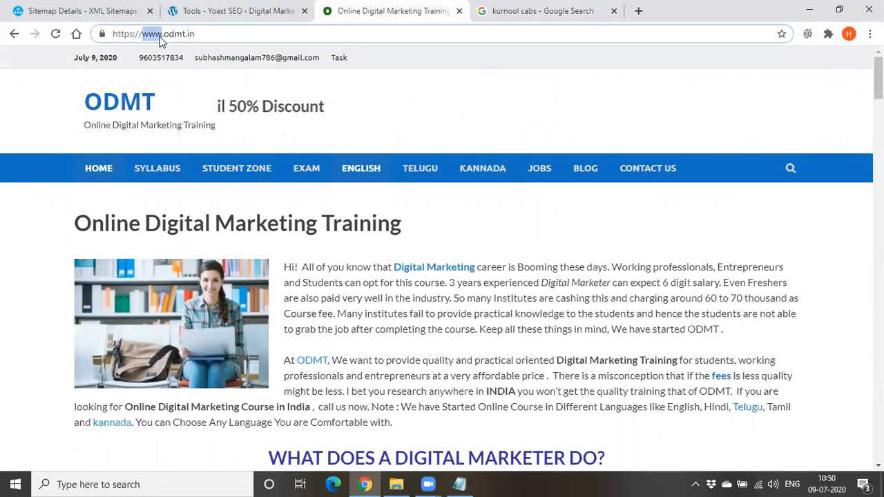
Go back to the "kurnool cabs" search results, open the kurnoolcabs.com website and select its address
left_click(519, 8)
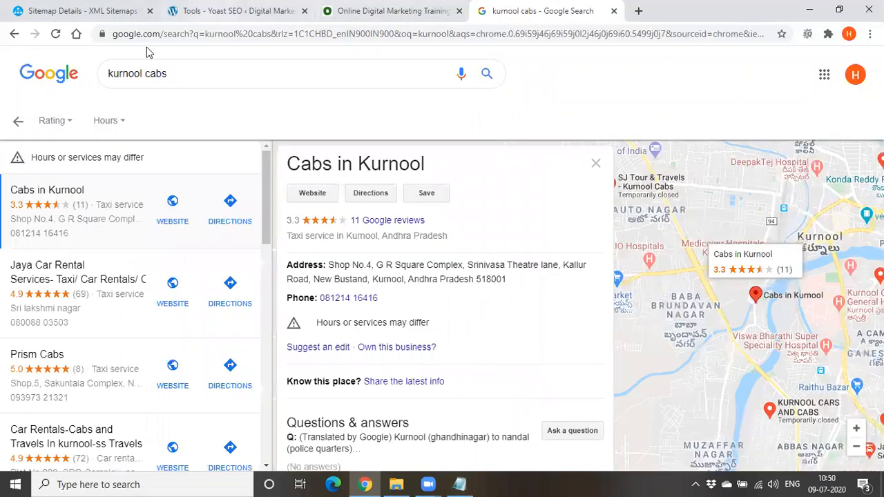
left_click(14, 34)
scroll(165, 225, "down", 8)
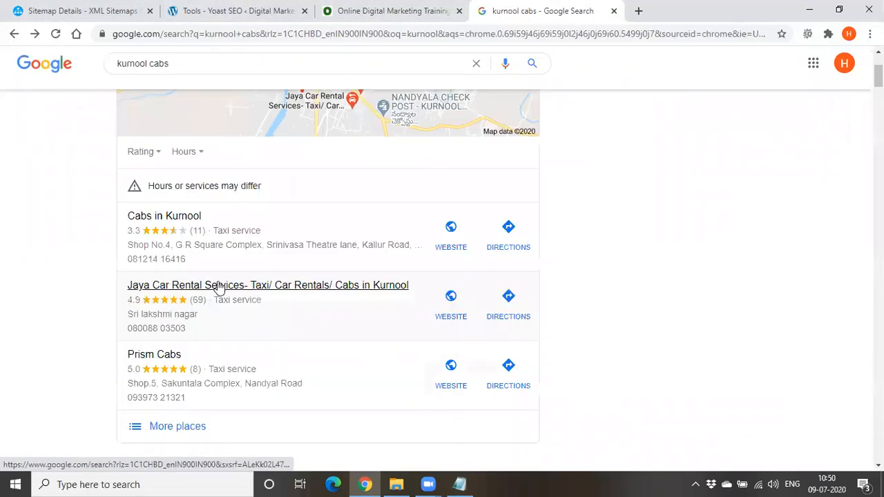
left_click(167, 120)
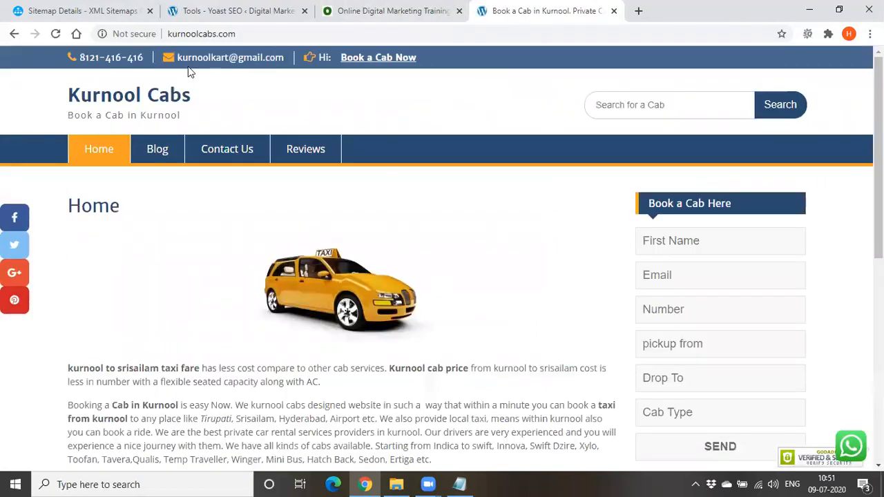
left_click(173, 34)
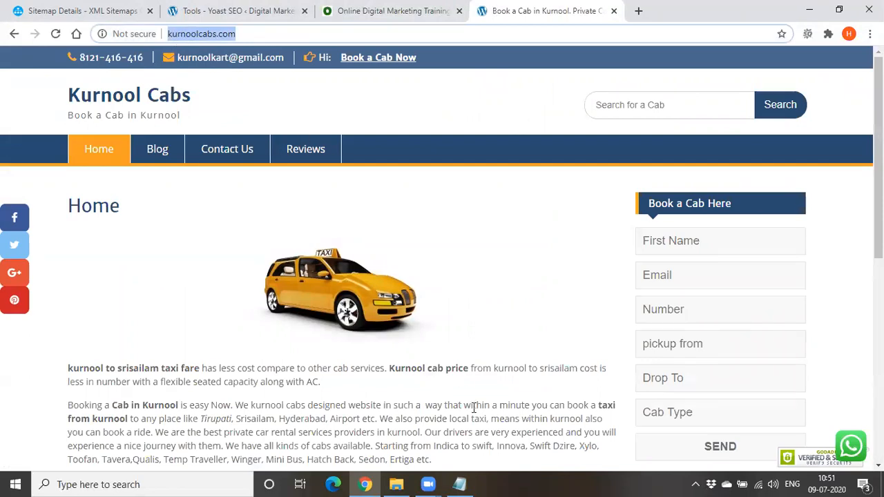
left_click(459, 484)
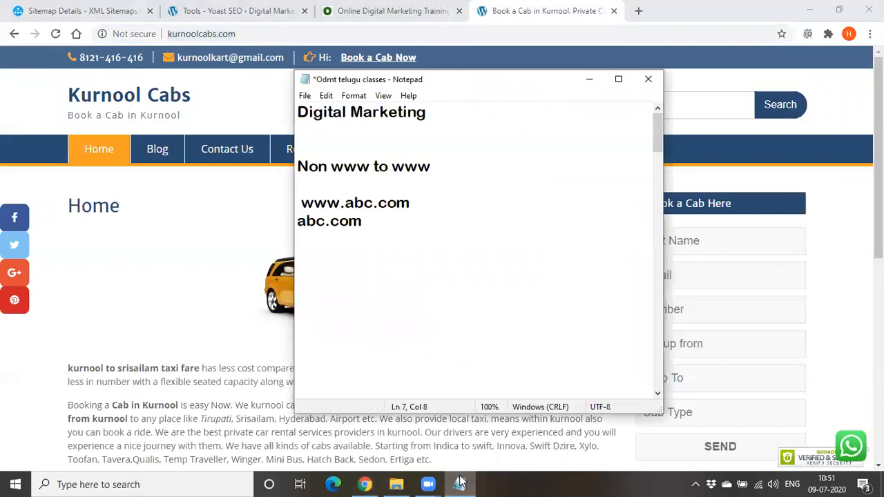
key("Home")
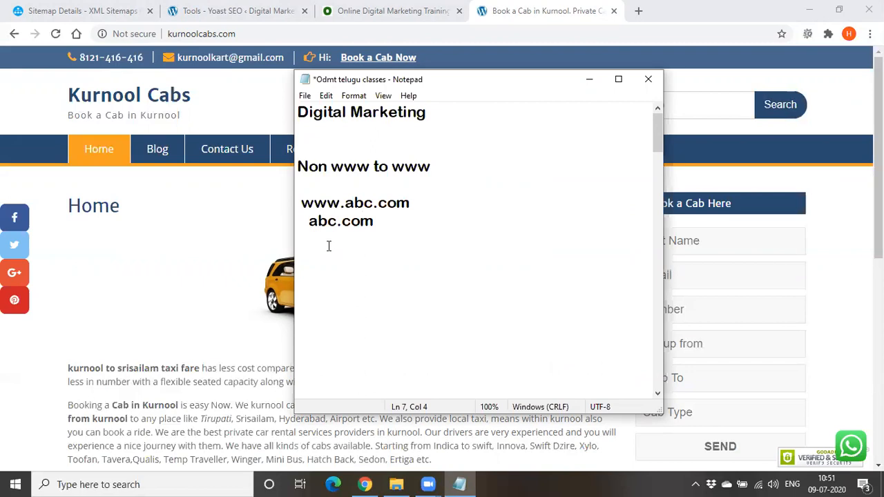
left_click_drag(305, 220, 406, 228)
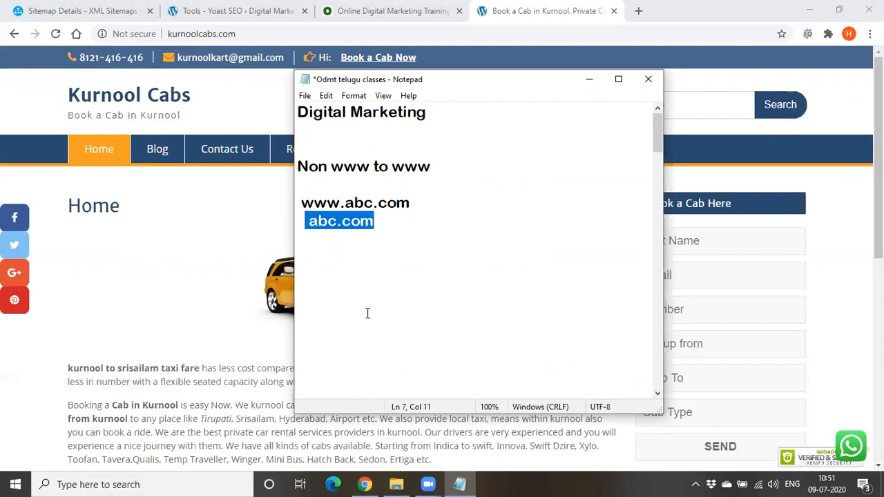
left_click(365, 275)
left_click(311, 222)
left_click(301, 202)
left_click_drag(302, 203, 410, 204)
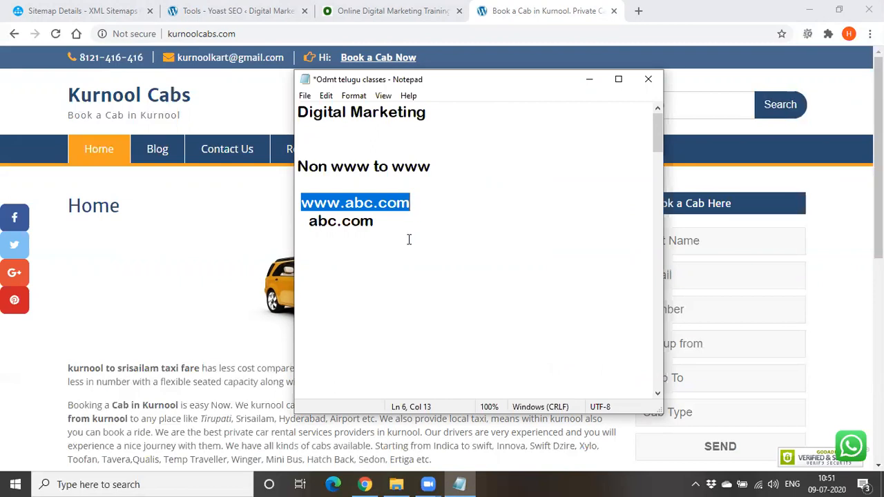
left_click(408, 239)
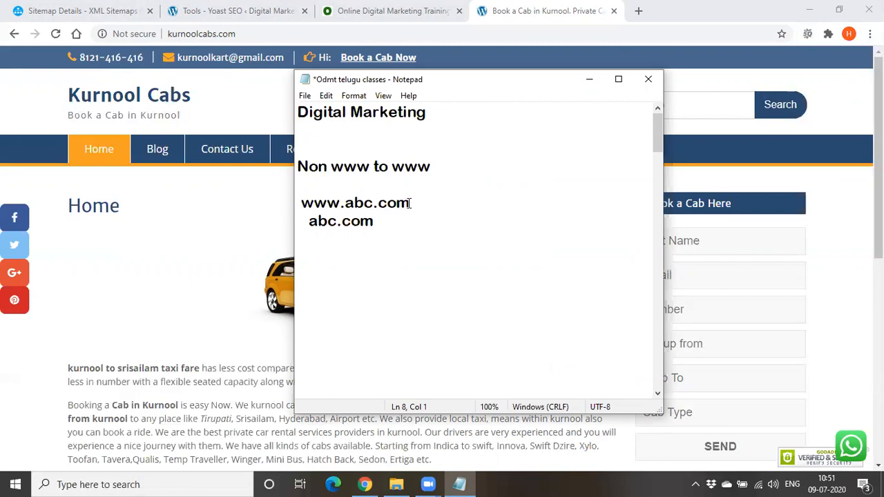
type("---1")
left_click(405, 233)
left_click(404, 214)
type("---2")
Add the line "duplicate content" below the "abc.com ---2" line, separated by a blank line
key("Return")
key("Return")
type("d")
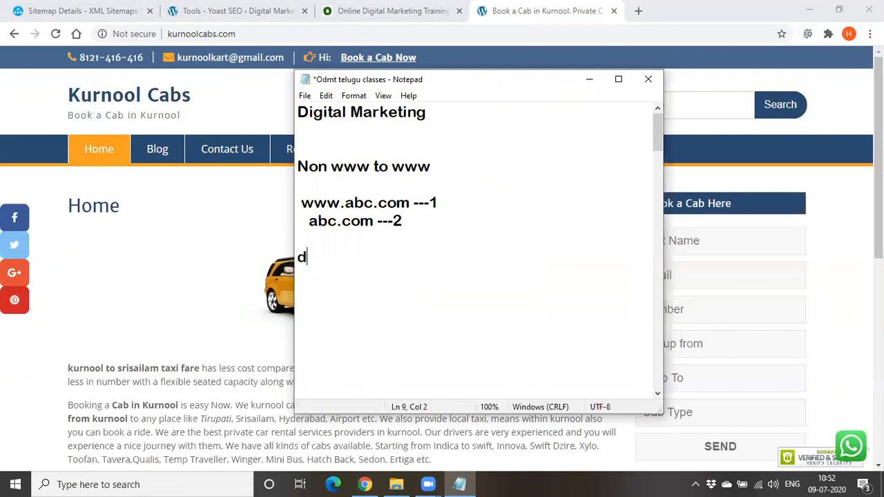
type("uplicatr")
key("BackSpace")
key("BackSpace")
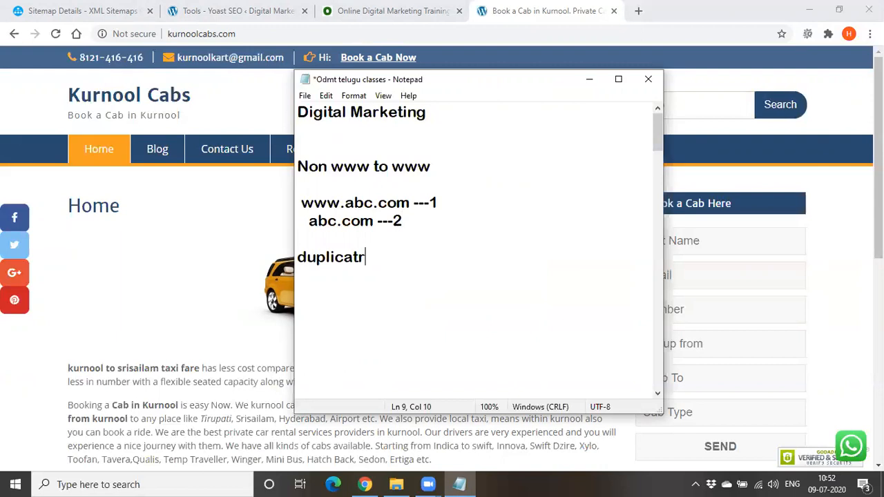
type("e content")
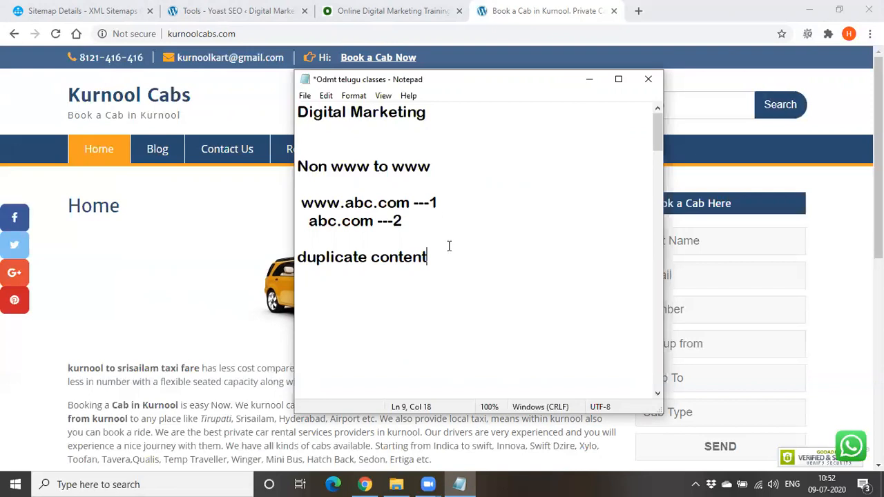
left_click(438, 202)
type("---")
left_click_drag(302, 202, 461, 201)
left_click_drag(317, 221, 426, 223)
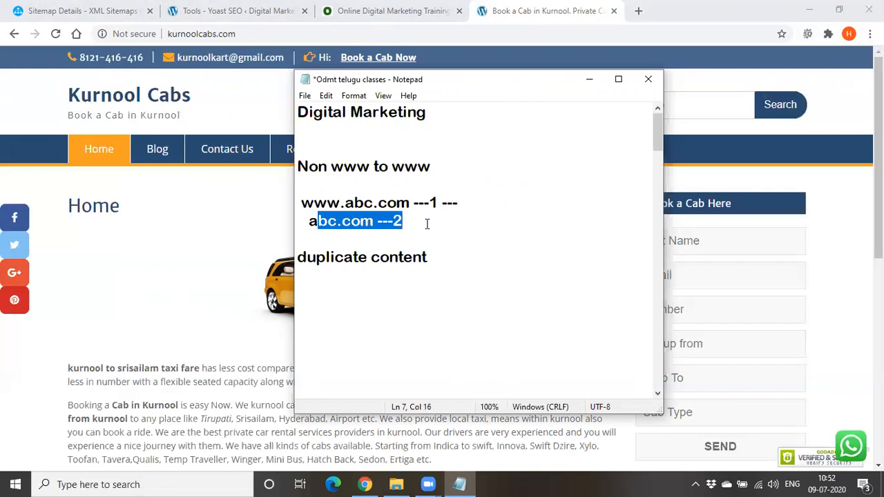
left_click(496, 198)
type("www")
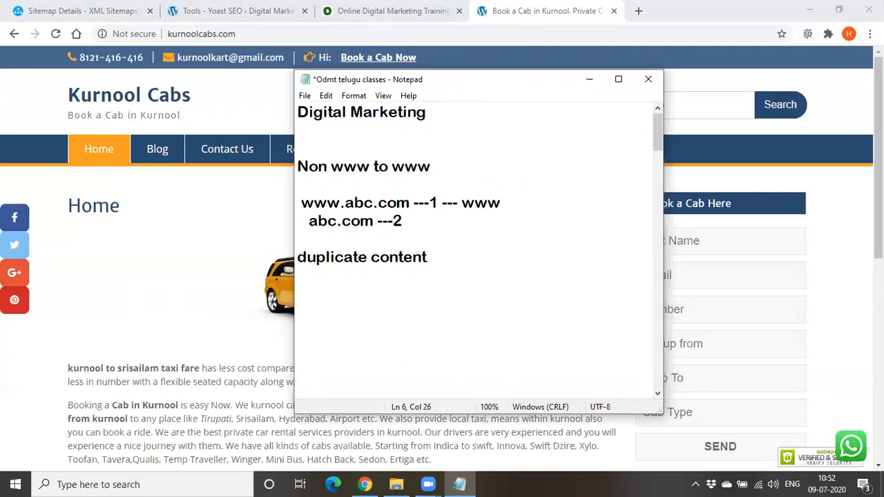
type(".odmt.com")
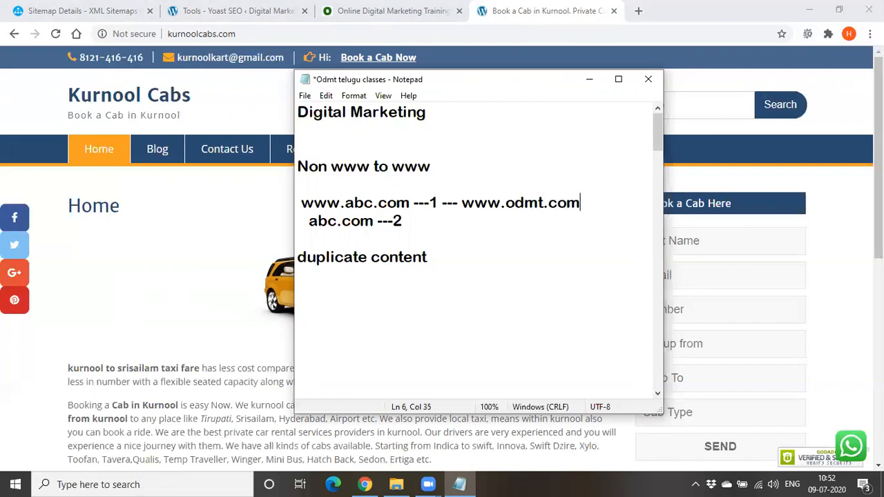
key("Return")
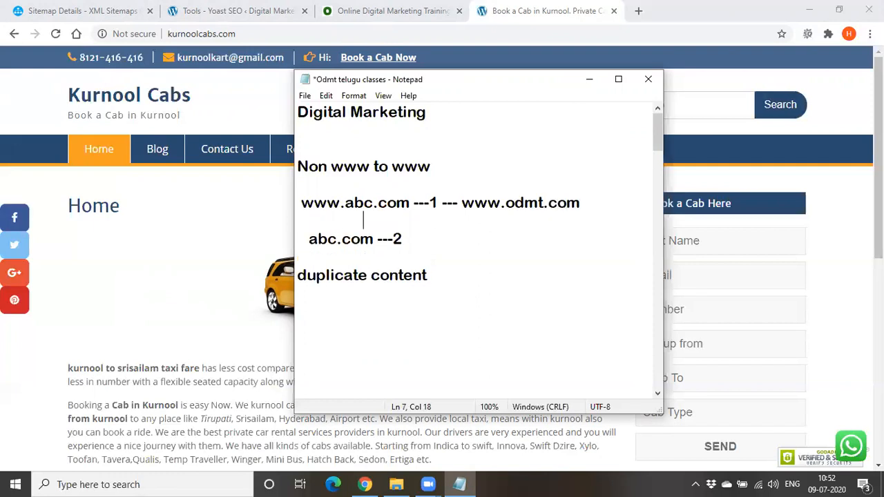
type("odmt.com")
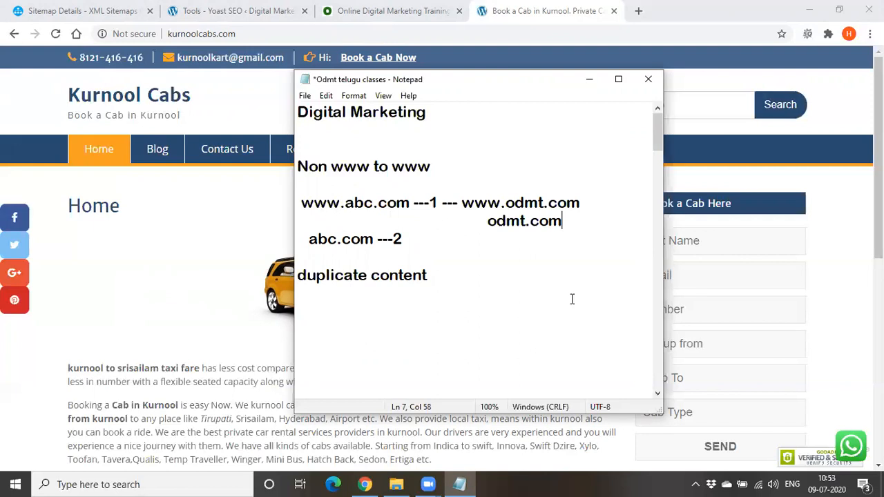
left_click(523, 273)
key("Return")
key("Return")
left_click_drag(485, 221, 602, 225)
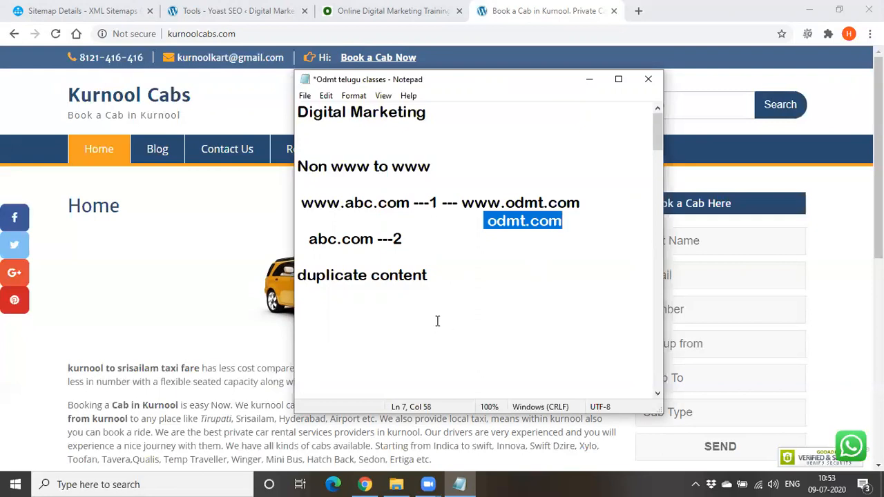
left_click_drag(461, 202, 584, 200)
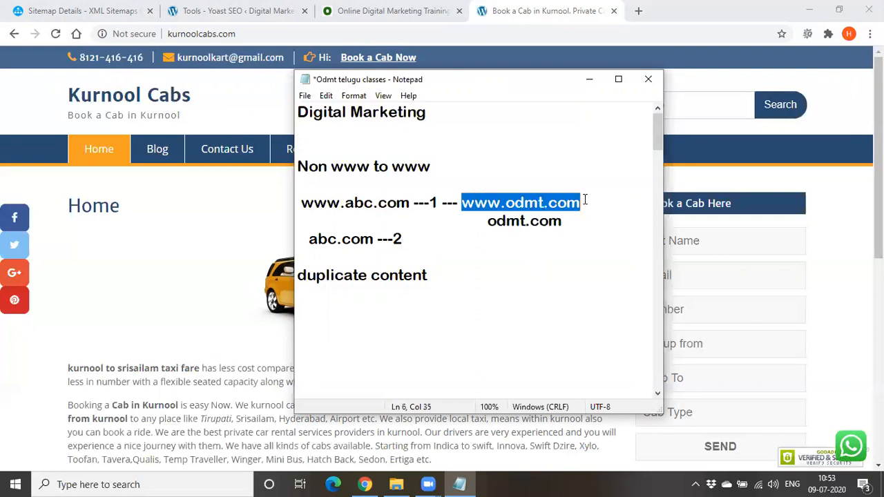
left_click(459, 296)
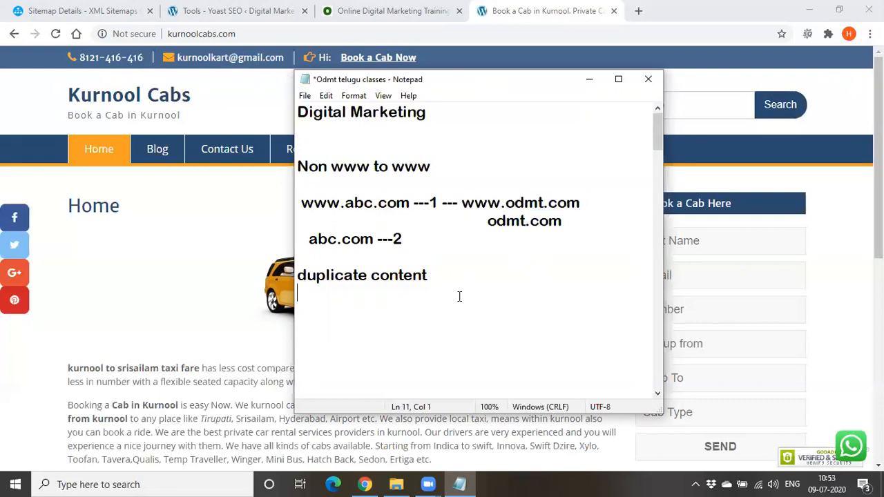
Add "htaccessredirect.in" below "duplicate content", separated by a blank line, and highlight it
type("htaccess")
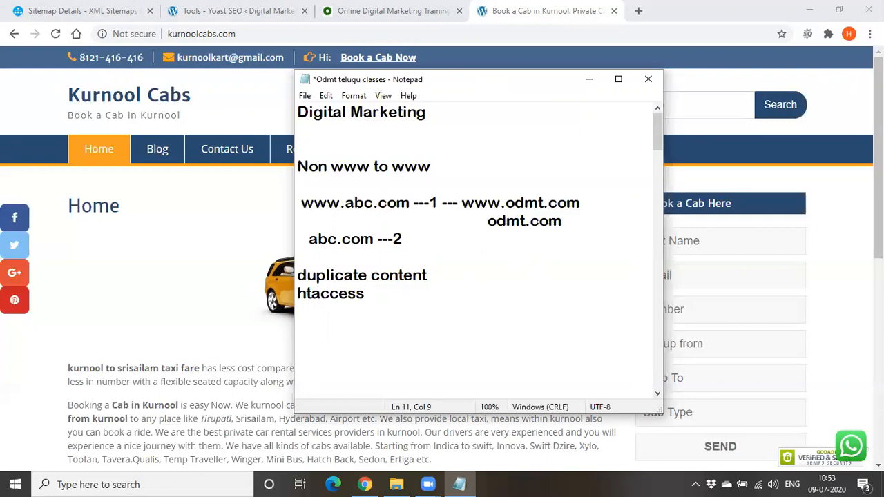
type("redirect.in")
left_click(458, 274)
key("Return")
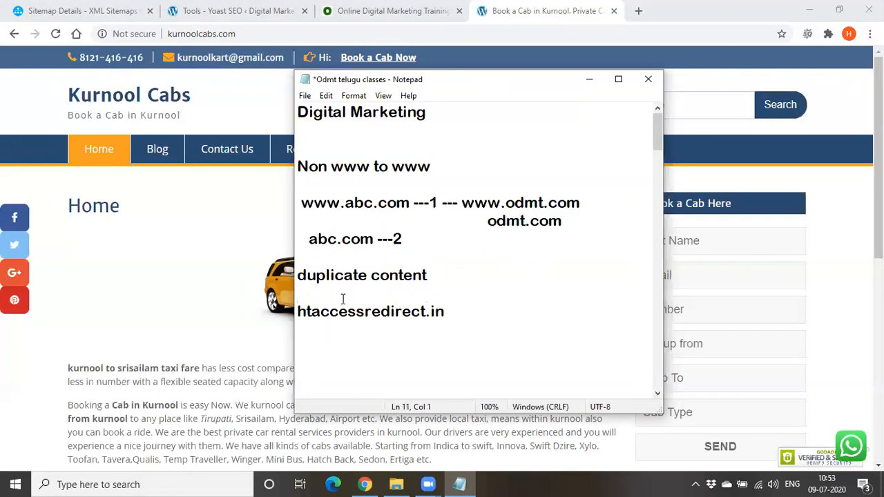
left_click_drag(299, 312, 489, 311)
key("ctrl+c")
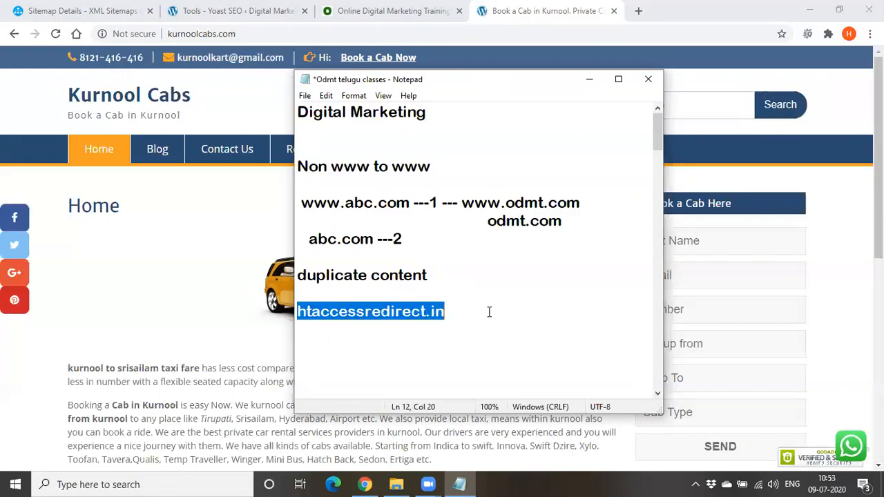
Switch to Chrome, try htaccessredirect.in in the ODMT site's tab, and open the .htaccess Generator result from a Google search for "htaccessredirect"
left_click(362, 12)
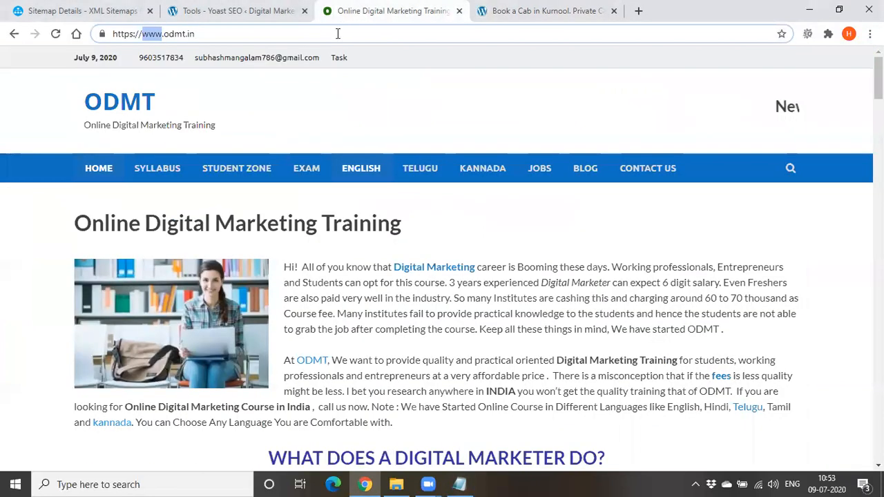
left_click(338, 33)
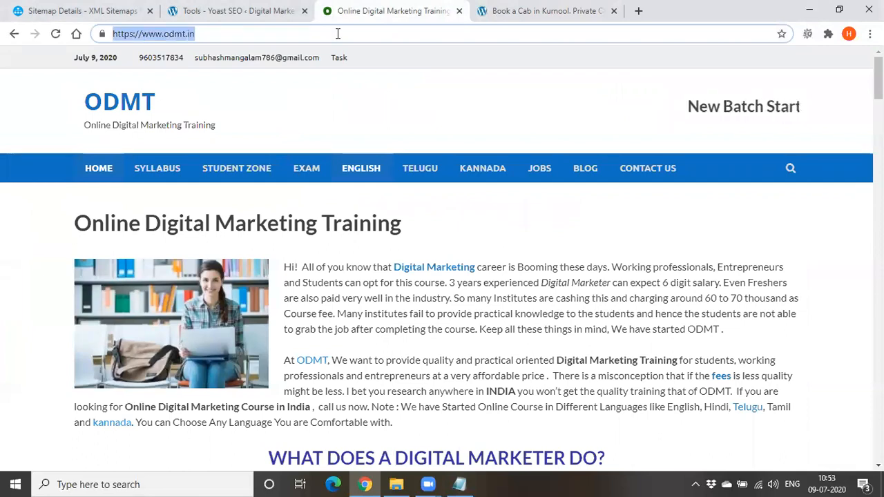
key("ctrl+v")
key("Return")
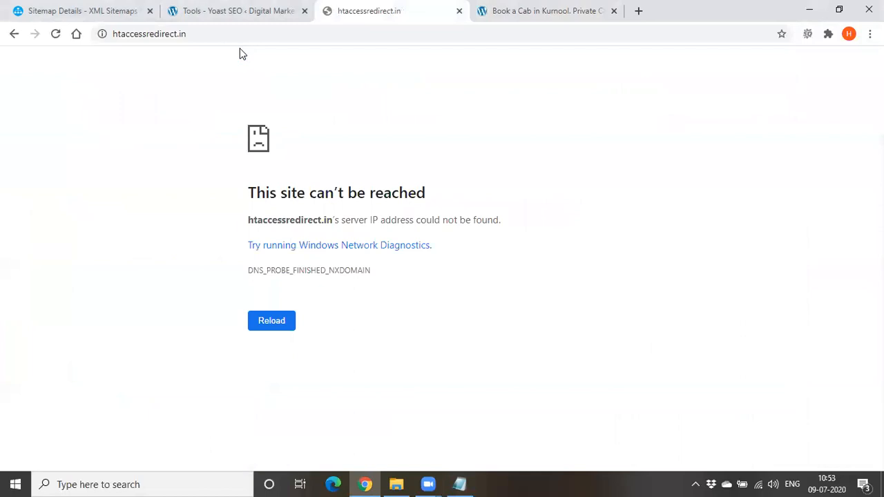
left_click(283, 329)
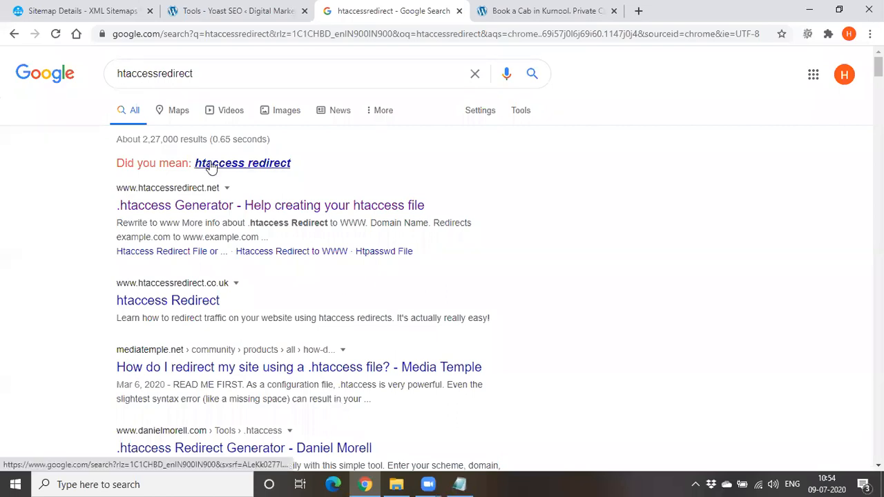
left_click(166, 208)
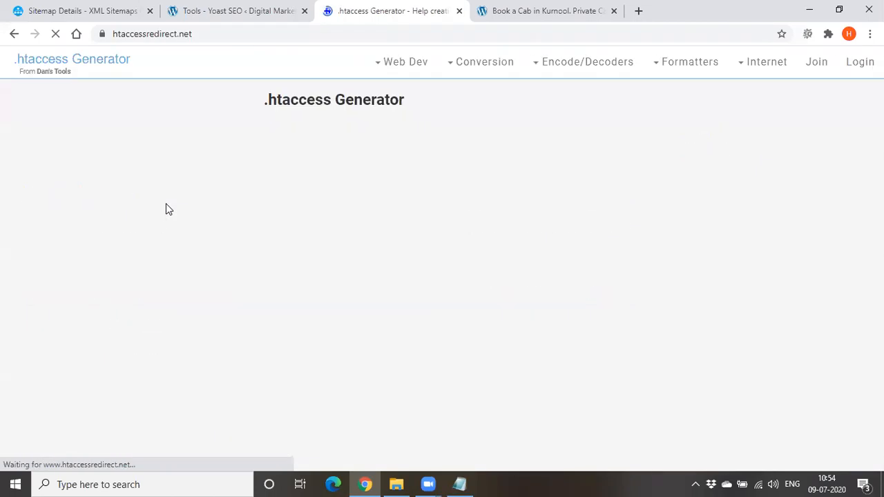
Enter "kurnoolcabs" as the domain name for the Rewrite to www rule
scroll(269, 230, "down", 4)
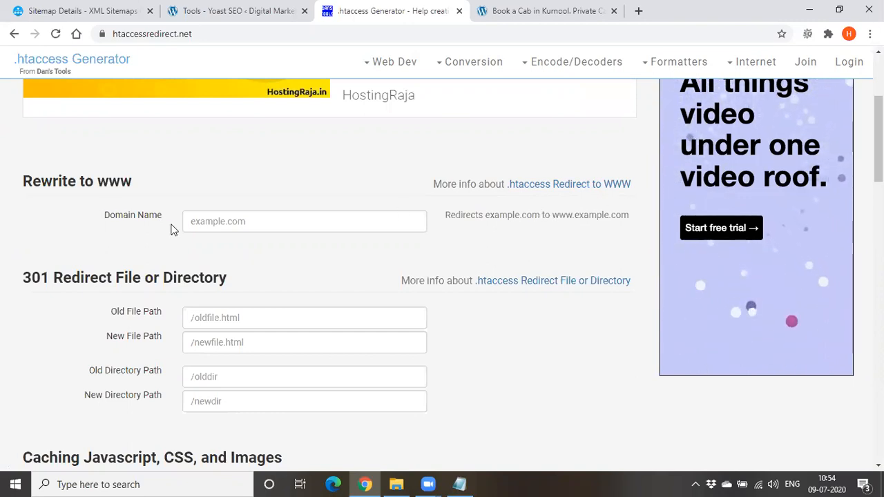
left_click(205, 221)
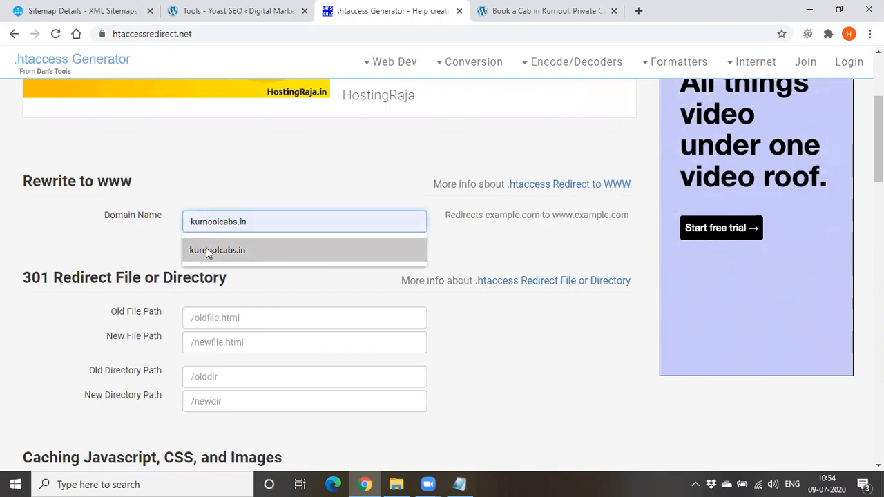
left_click(205, 247)
key("BackSpace")
key("BackSpace")
key("BackSpace")
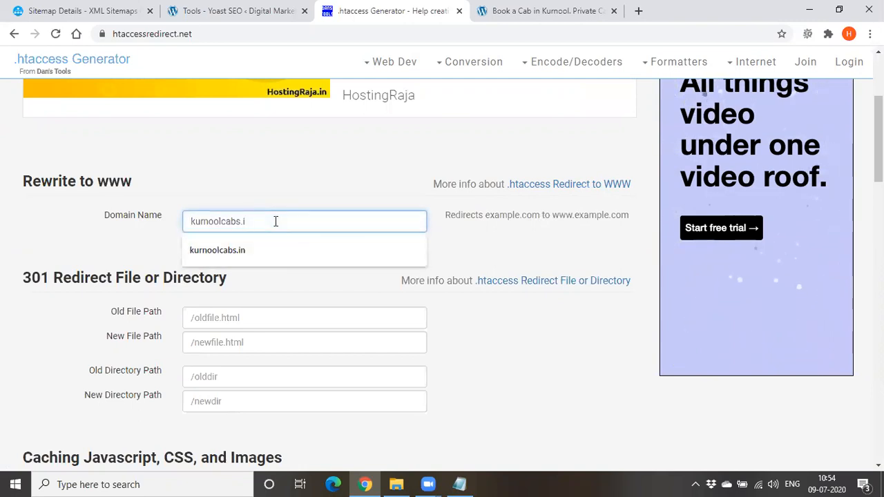
left_click(263, 297)
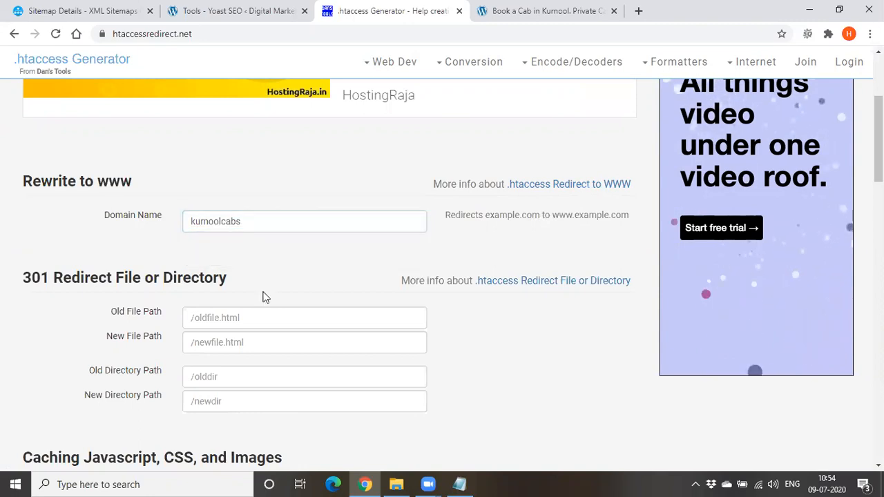
left_click(256, 316)
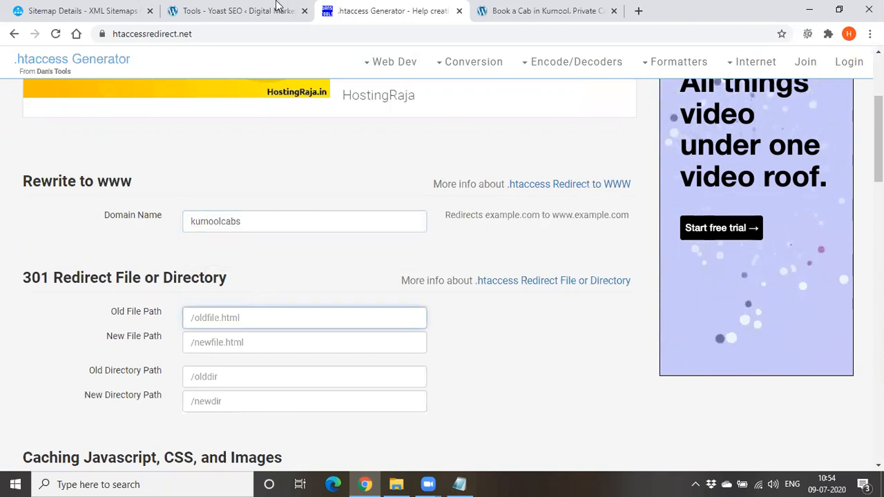
left_click(503, 10)
left_click(240, 33)
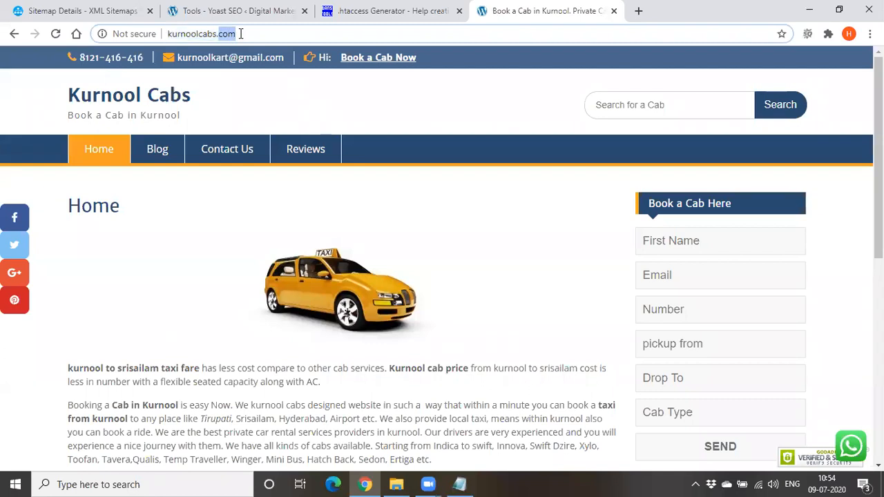
key("ctrl+a")
key("ctrl+c")
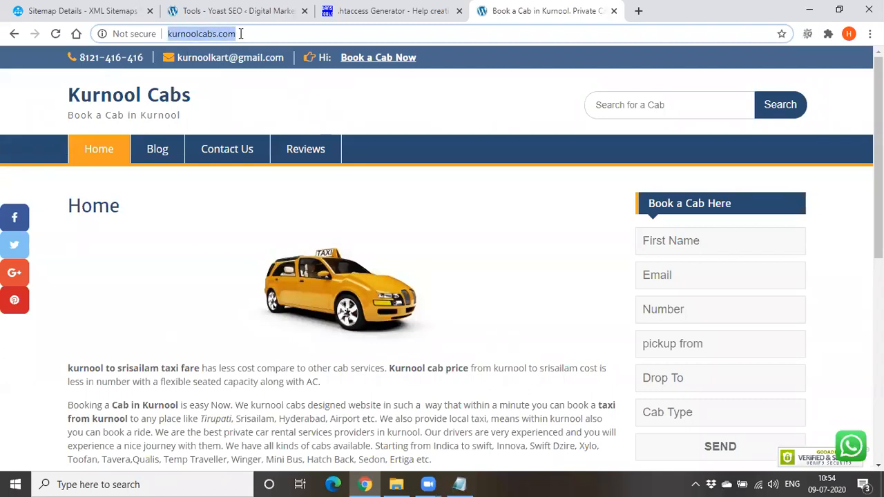
left_click(385, 16)
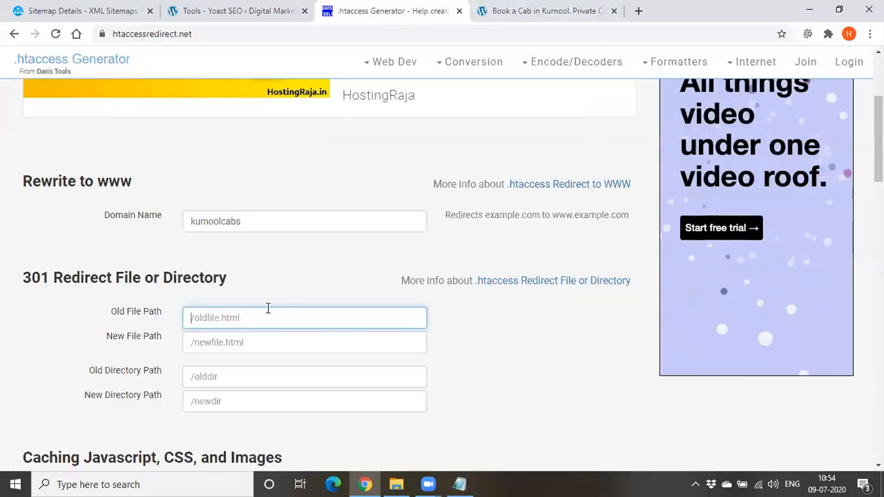
key("ctrl+v")
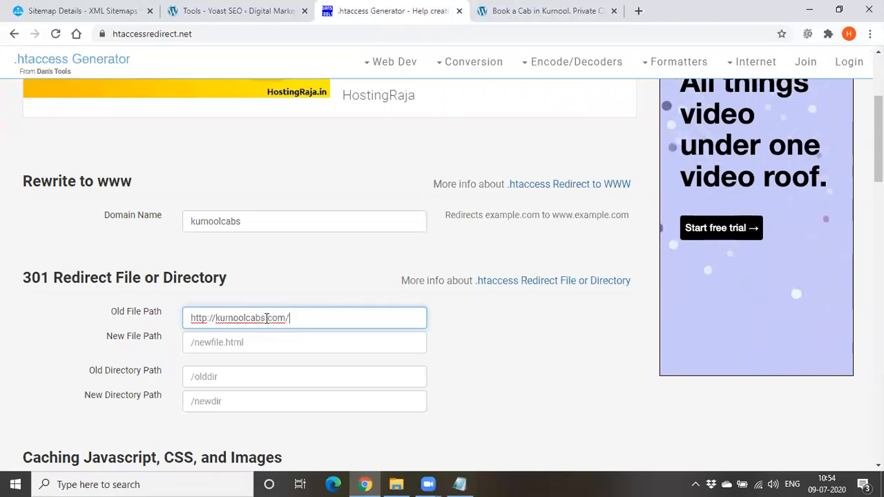
left_click(222, 342)
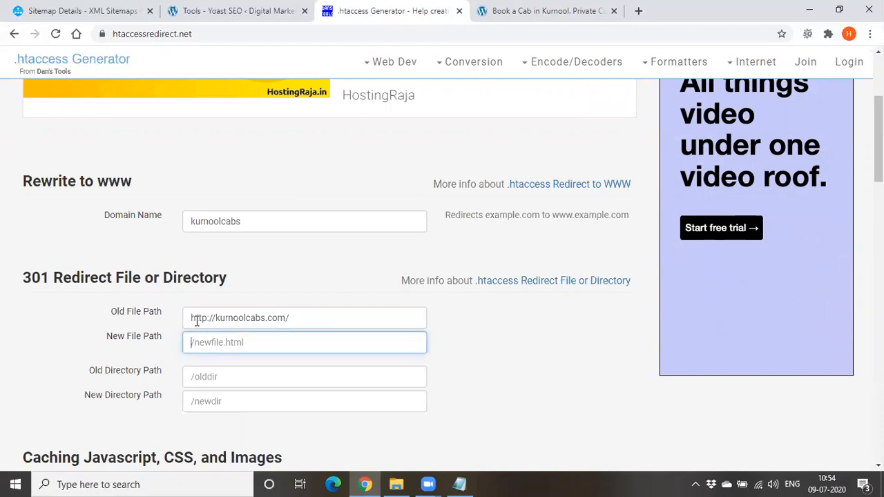
key("ctrl+v")
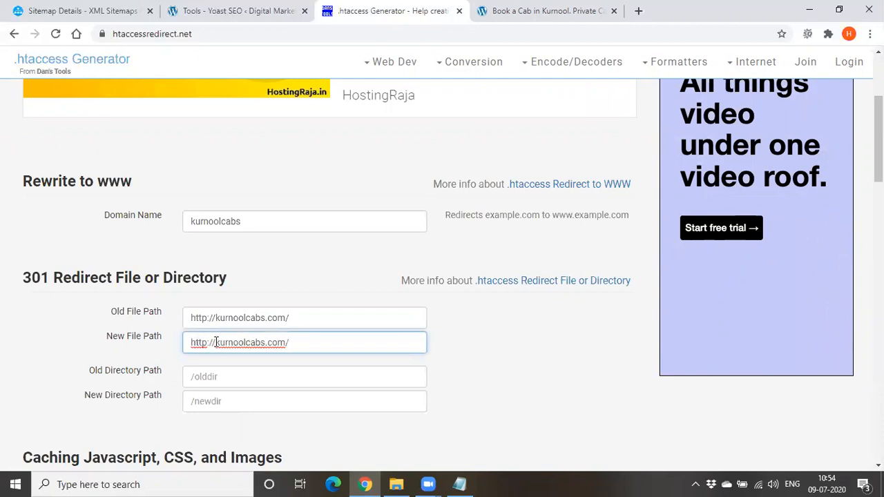
type("www.")
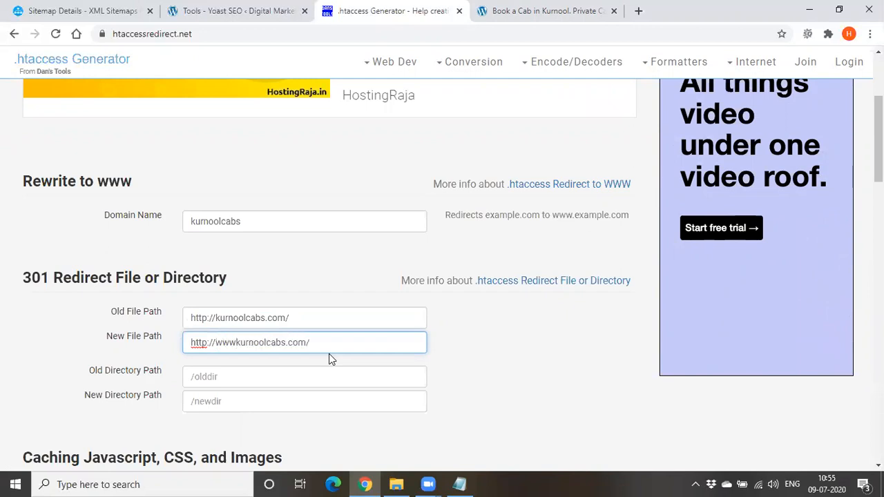
Generate the .htaccess code from the www rewrite and 301 redirect entries, leaving the remaining sections empty
scroll(324, 349, "down", 2)
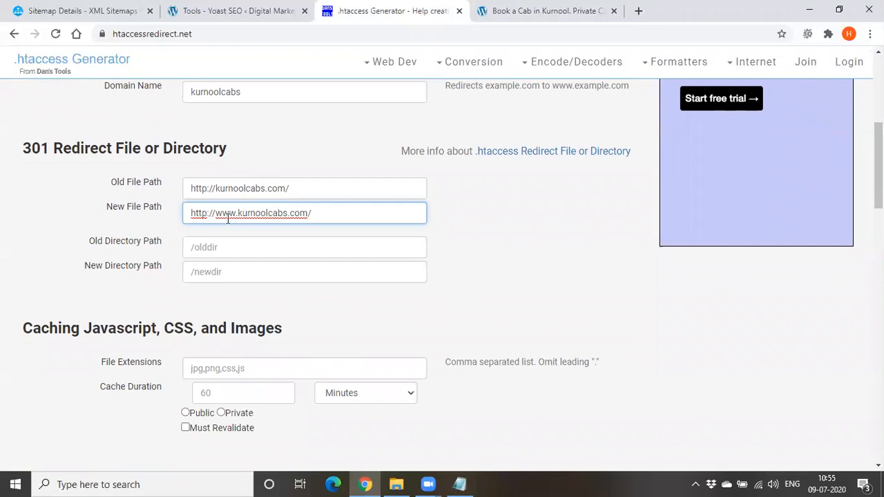
scroll(207, 221, "down", 1)
scroll(187, 233, "down", 1)
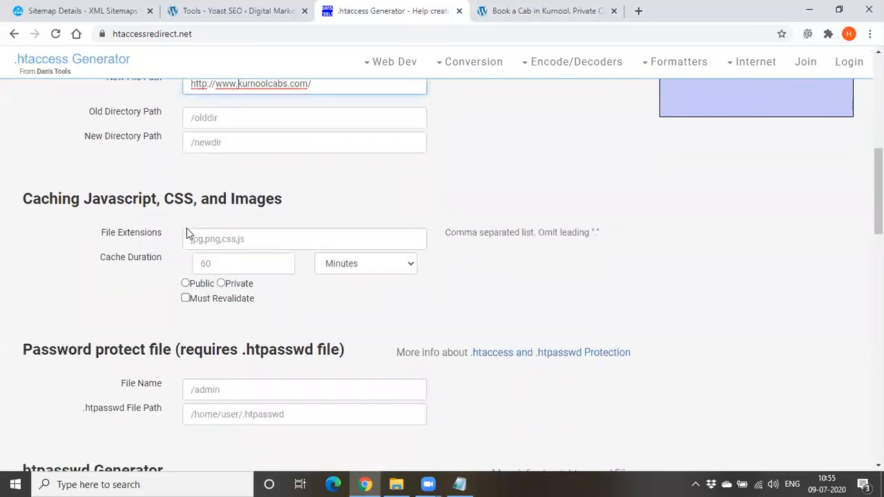
scroll(250, 297, "down", 2)
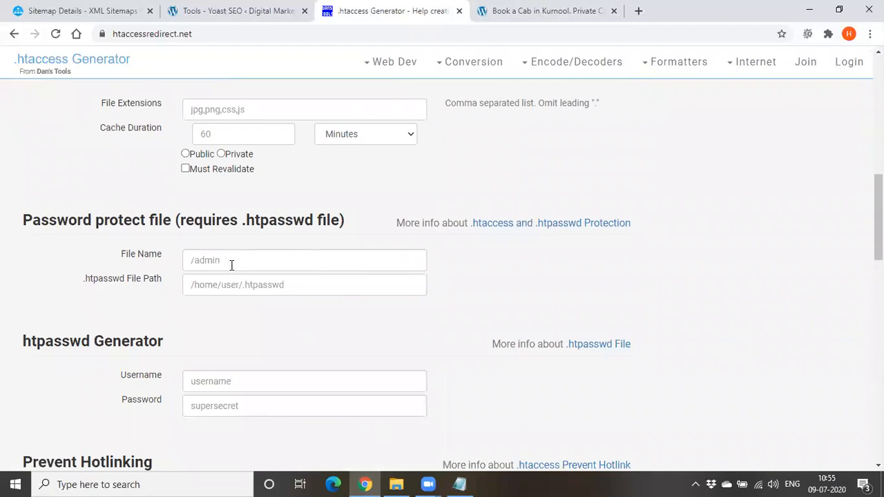
left_click(219, 285)
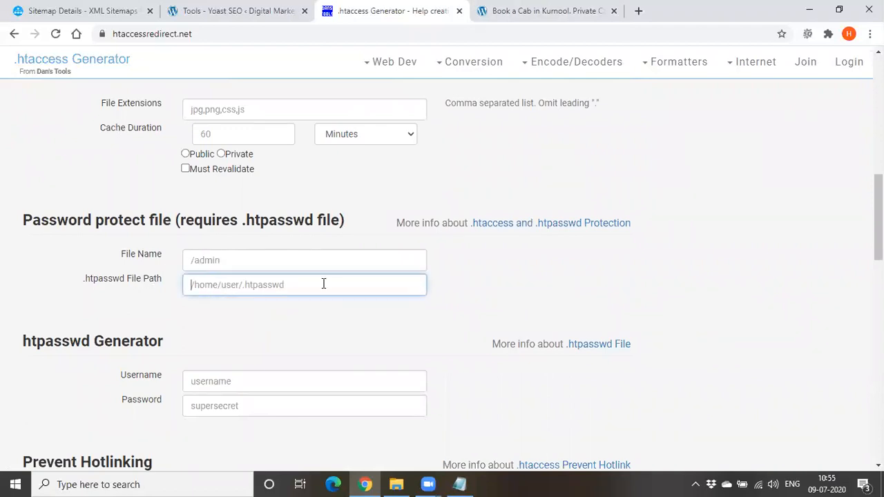
scroll(383, 283, "down", 2)
scroll(232, 254, "down", 1)
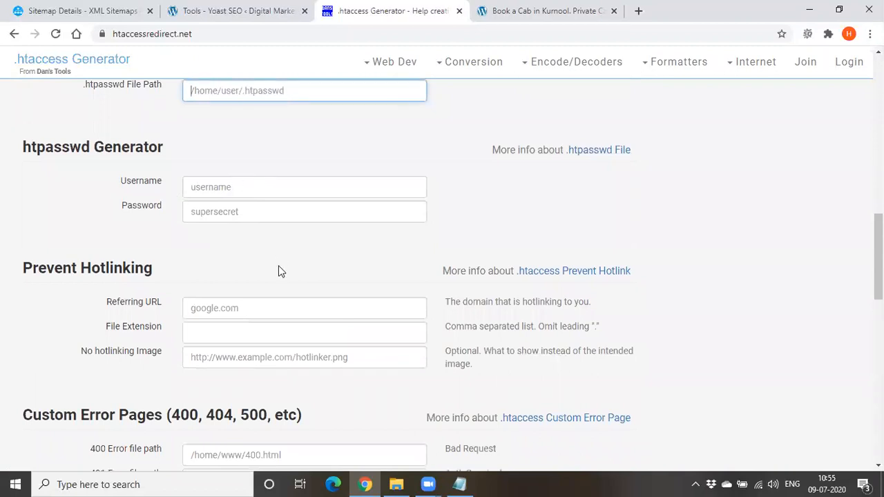
scroll(279, 266, "down", 2)
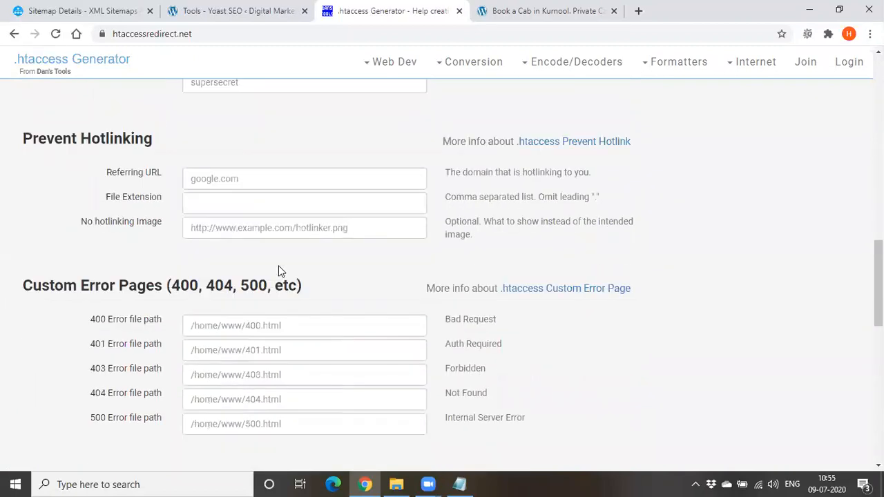
scroll(278, 265, "down", 2)
scroll(279, 266, "down", 1)
scroll(279, 265, "down", 2)
scroll(278, 265, "up", 2)
scroll(278, 265, "down", 3)
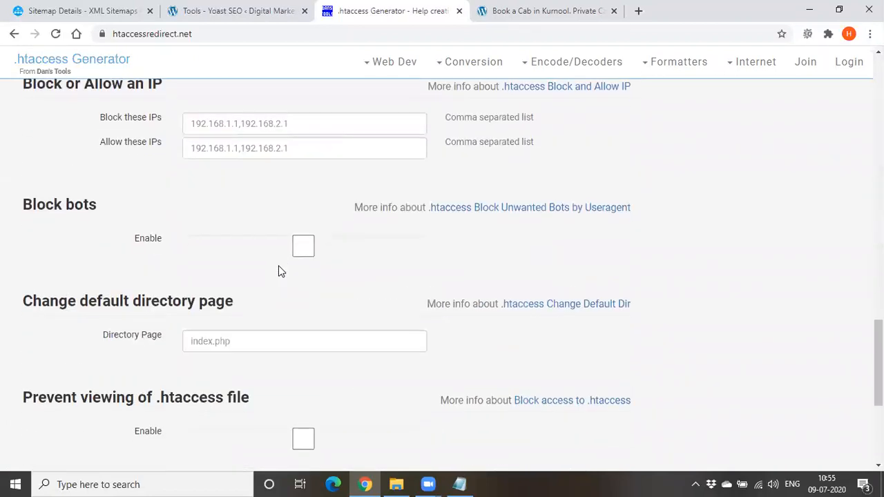
scroll(278, 266, "down", 4)
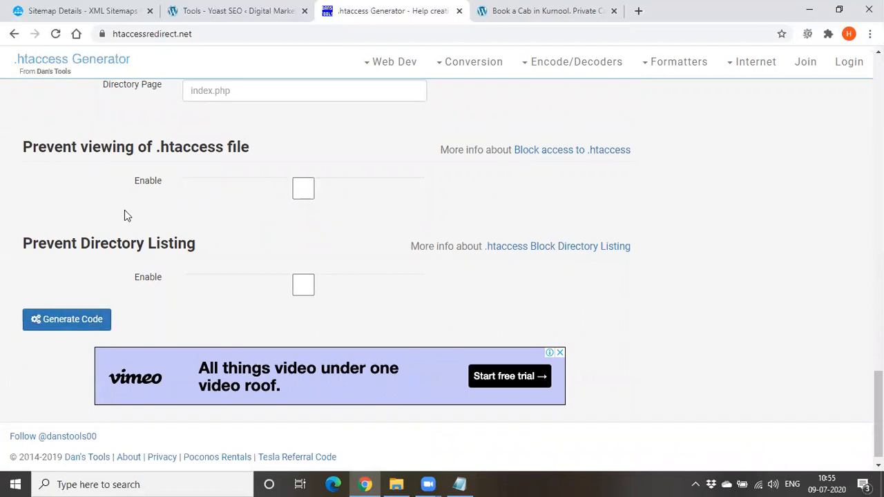
left_click(87, 325)
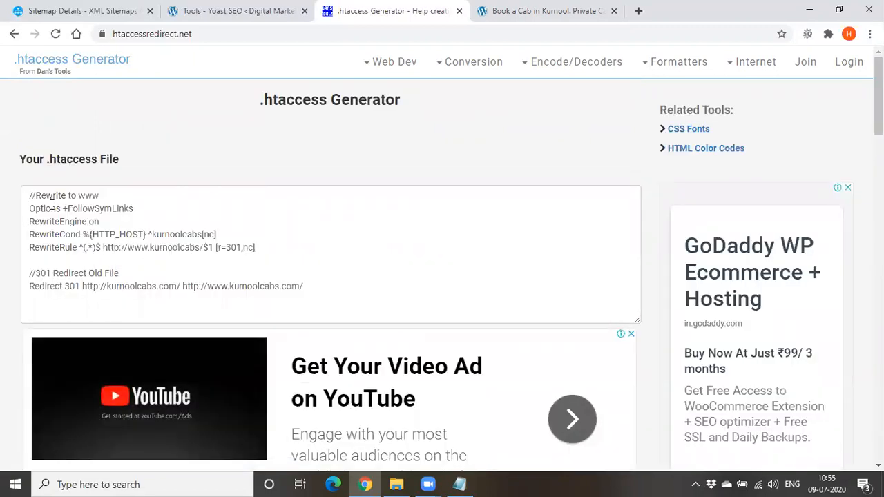
Examine the generated www rewrite lines and the 301 redirect line, highlighting the non-www and www Kurnool Cabs addresses
left_click_drag(56, 196, 119, 192)
left_click(157, 198)
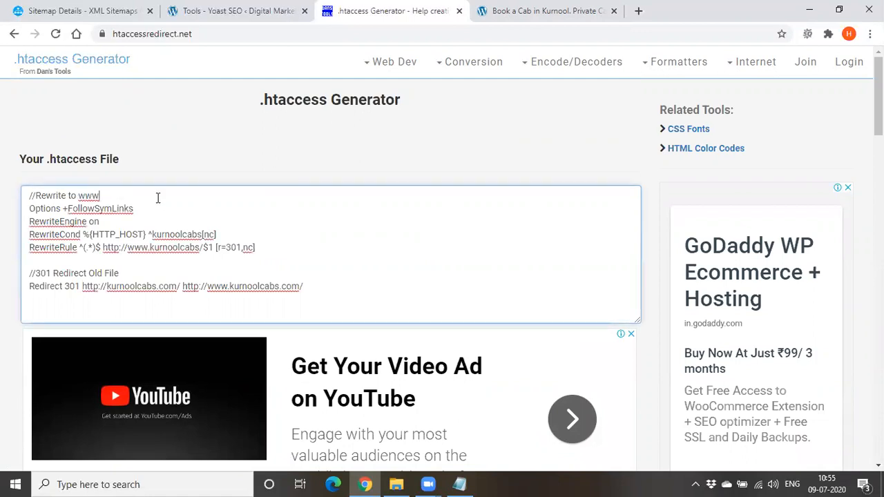
left_click(163, 147)
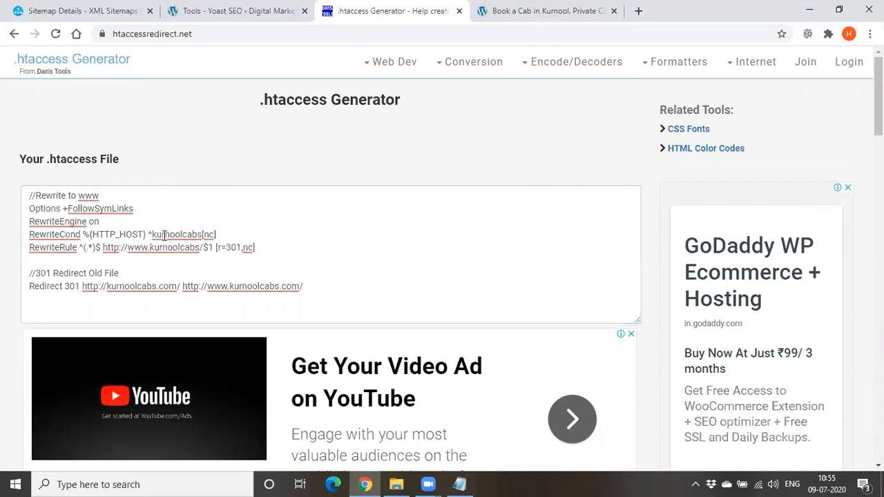
left_click_drag(150, 234, 216, 234)
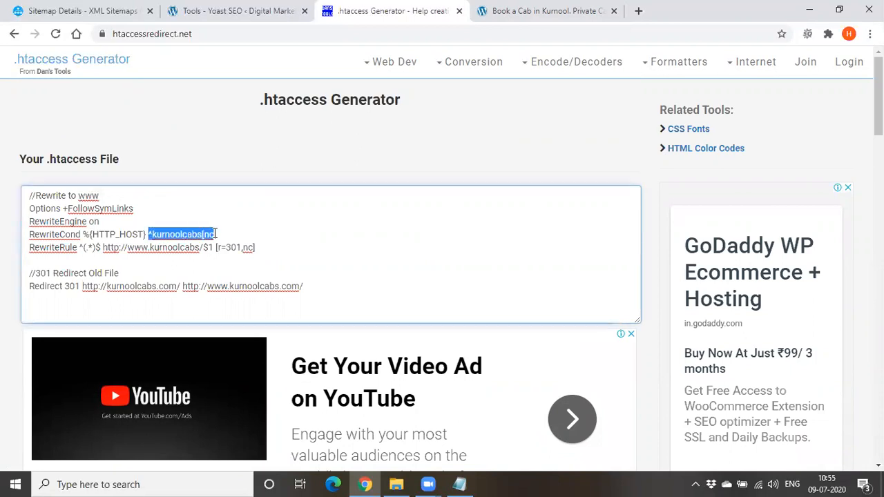
left_click_drag(128, 248, 197, 248)
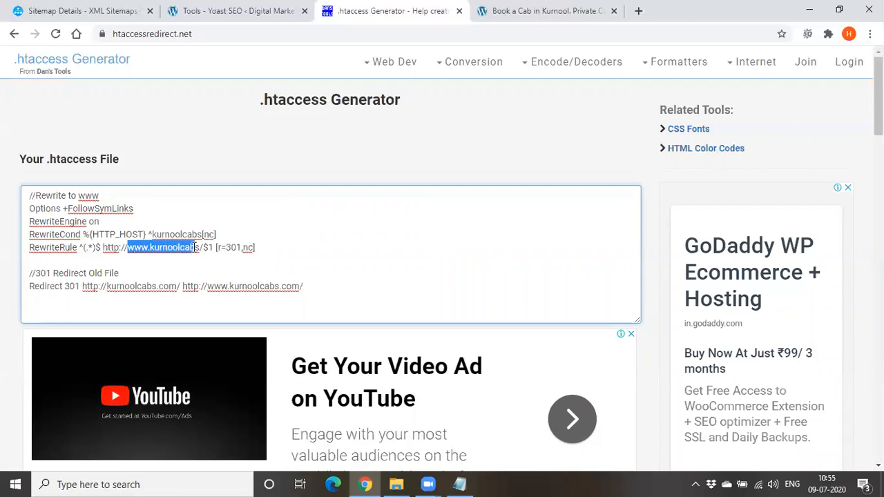
left_click_drag(81, 286, 306, 290)
left_click(182, 289)
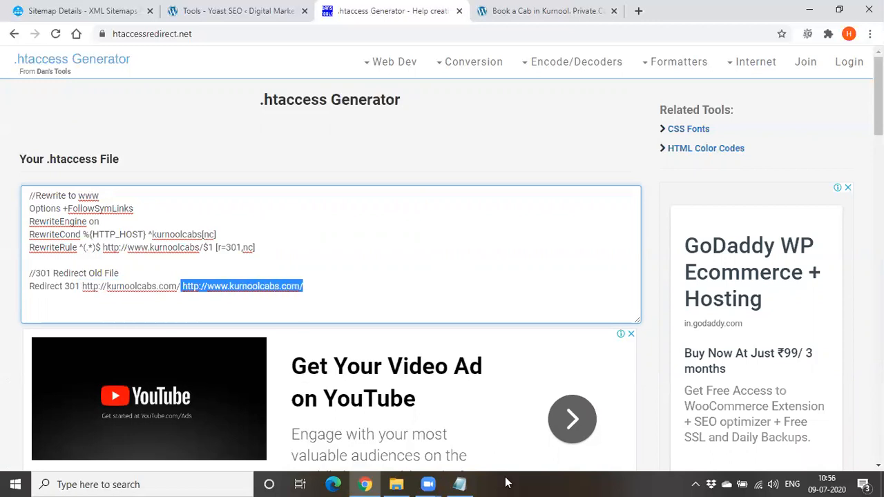
Switch to Notepad, move its window off the generated code, and shorten "htaccessredirect.in" to "htaccessredirect" with a new line below
left_click(459, 484)
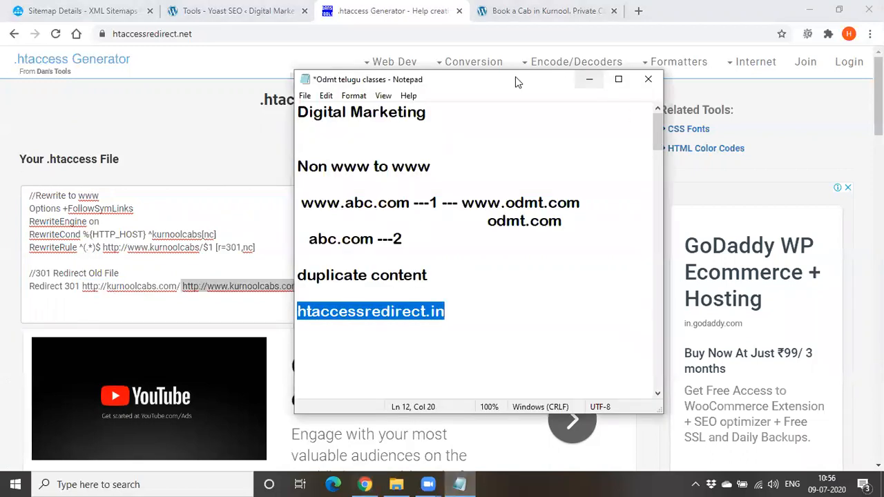
left_click_drag(515, 81, 629, 69)
left_click(582, 314)
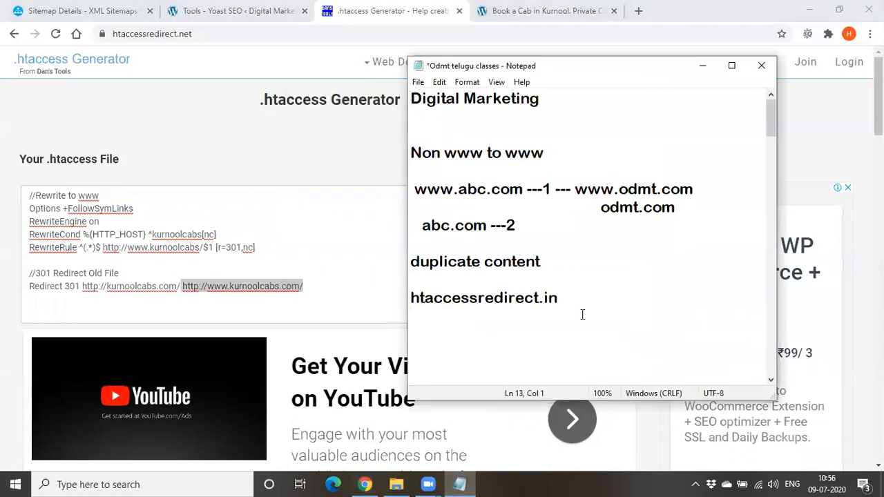
key("Return")
left_click_drag(539, 298, 579, 298)
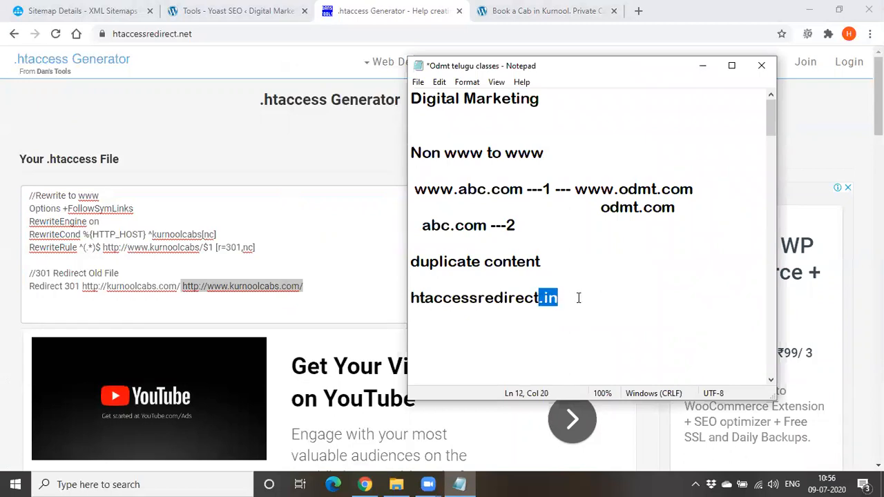
key("BackSpace")
key("Return")
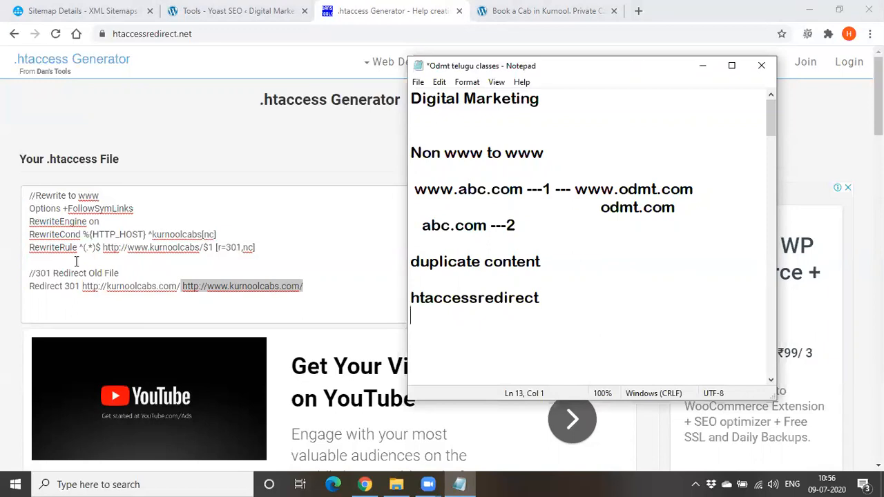
Highlight the 301 Redirect comment, switch to Notepad, and add "301 -- permanent" with "302" on the line below
triple_click(34, 275)
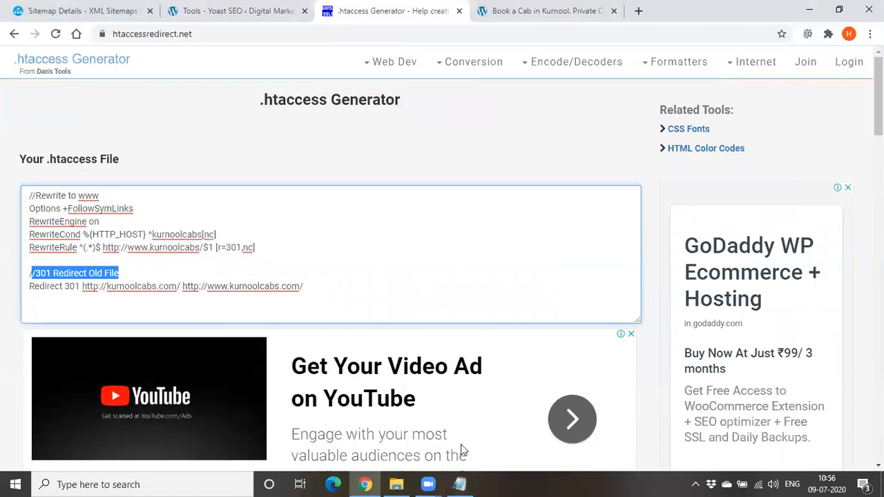
left_click(459, 484)
type("301")
key("Return")
type("302")
left_click(458, 331)
type("-- permanem")
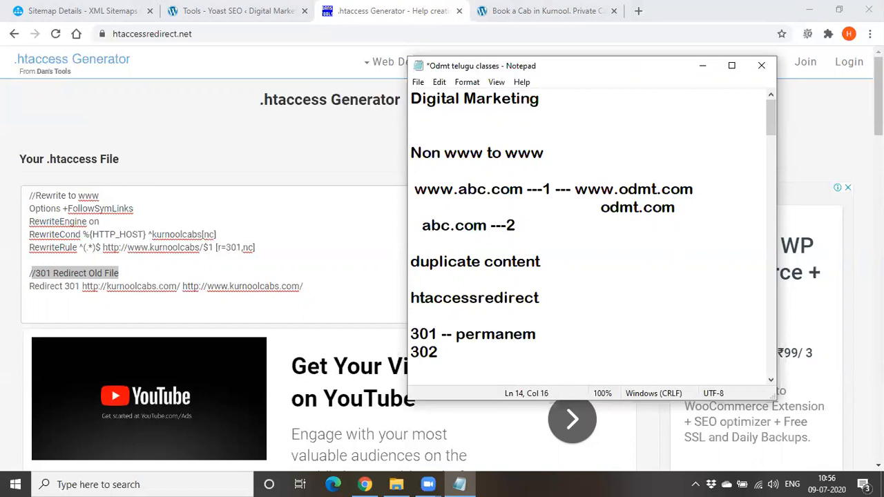
key("BackSpace")
type("nt")
Complete the 302 line of the notes as "302-- temporary"
key("Down")
type("-- tempo")
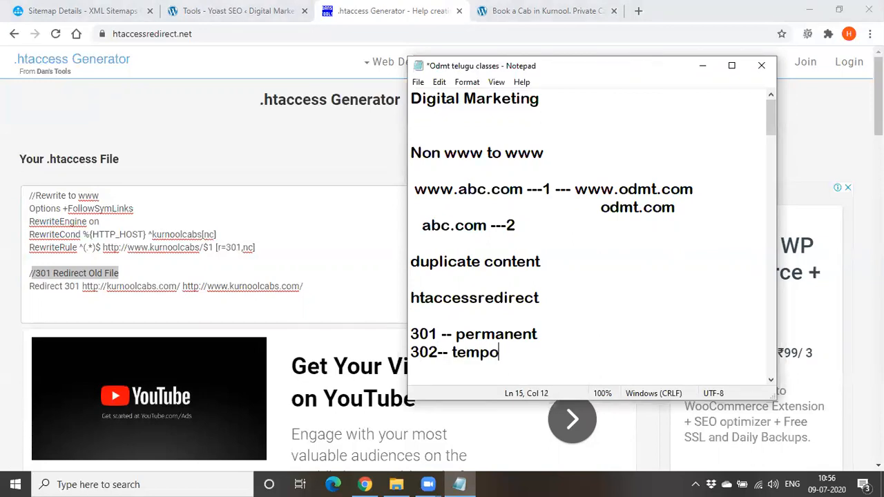
type("rary")
Switch to the .htaccess Generator and change the redirect code in the generated Redirect line to 302
left_click(77, 286)
key("BackSpace")
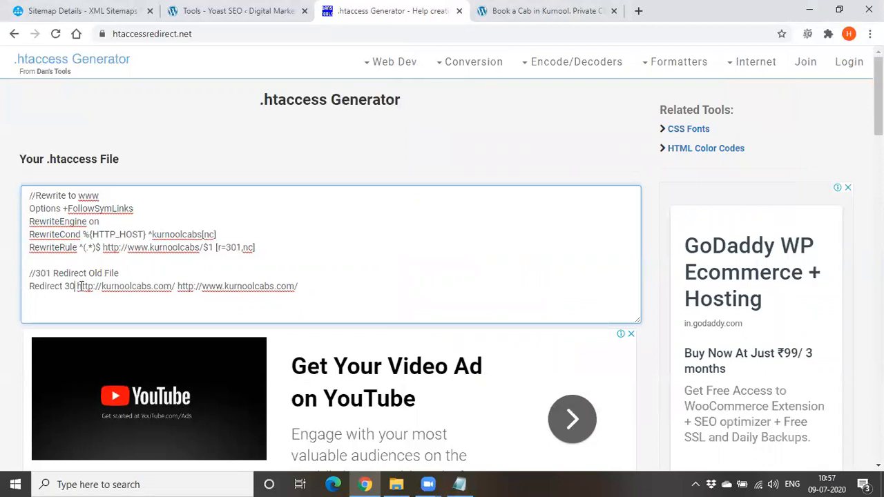
type("2")
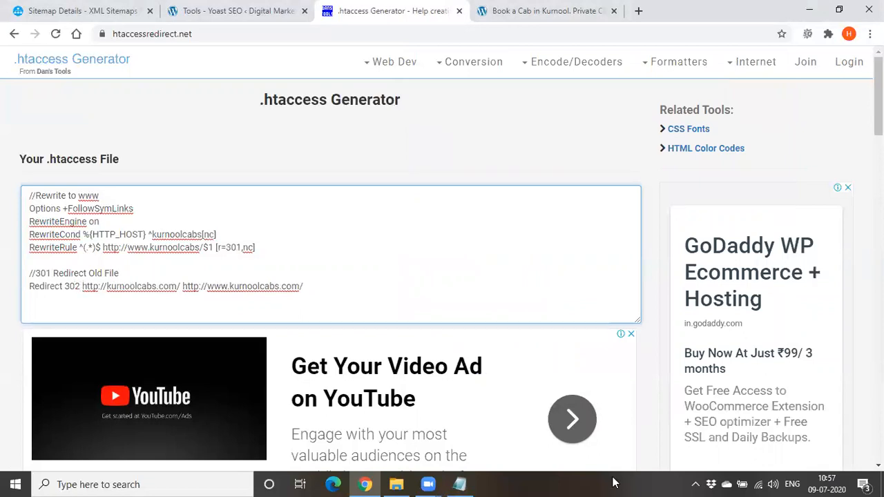
Bring up Notepad, move its window aside, and highlight ".htaccess File" in the generator's heading
left_click(459, 484)
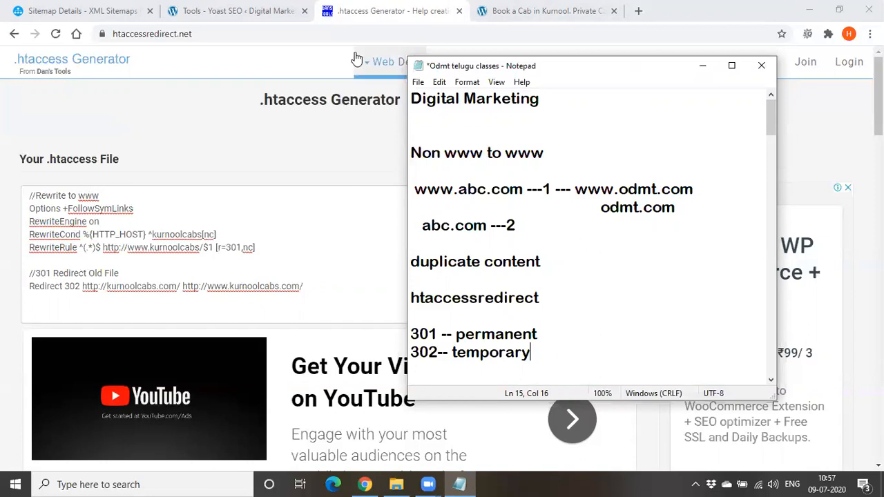
left_click_drag(537, 64, 618, 68)
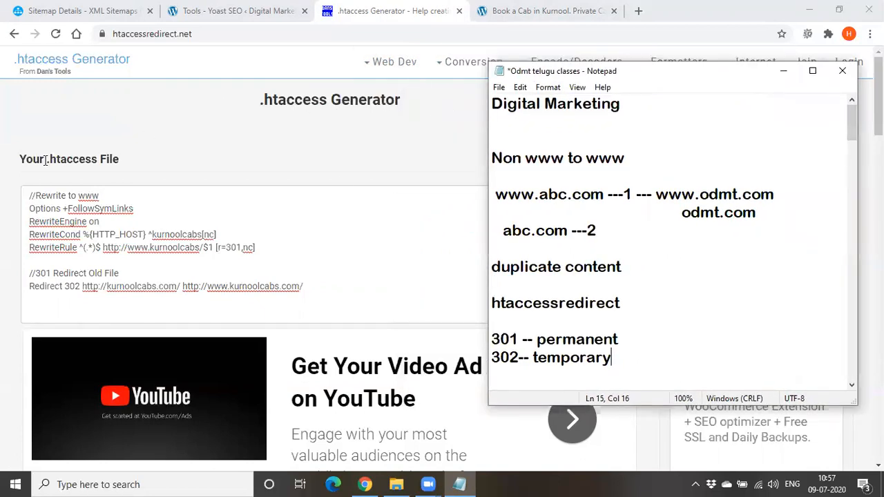
left_click_drag(44, 158, 114, 158)
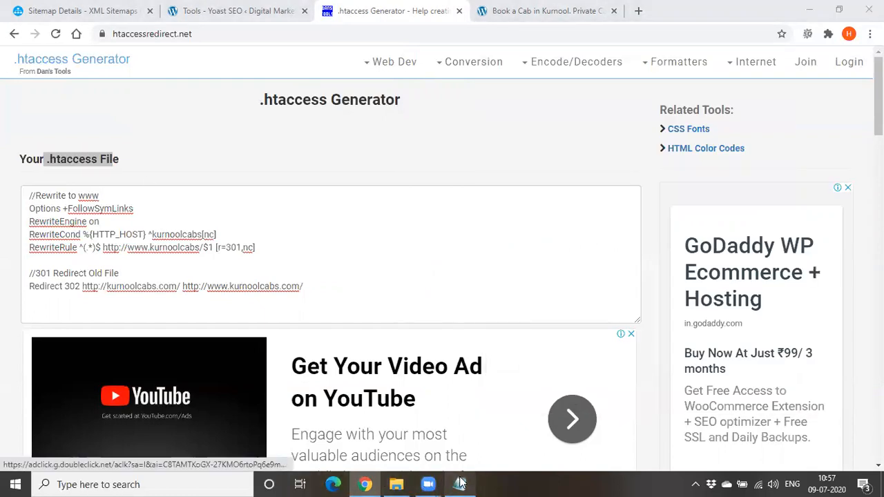
Return to Notepad and add the note ".htaccess -- rootfolder" below the 302 line, leaving a blank line between
left_click(459, 484)
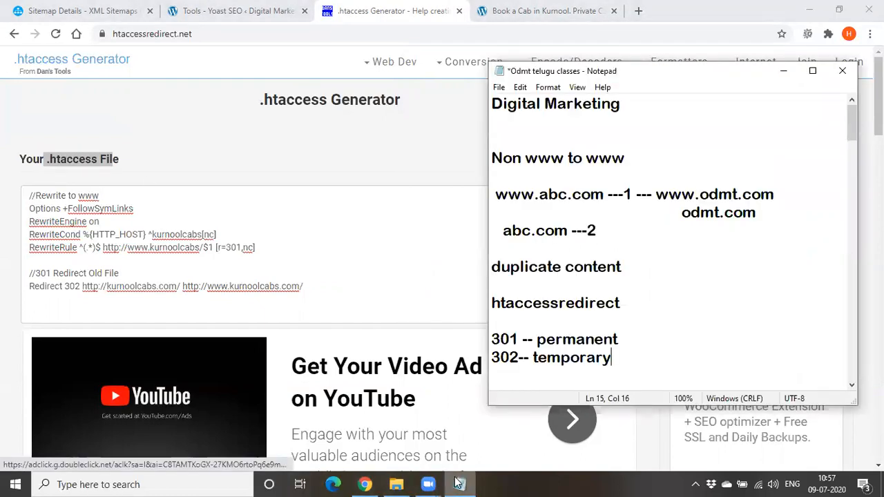
scroll(629, 251, "down", 2)
key("Return")
key("Return")
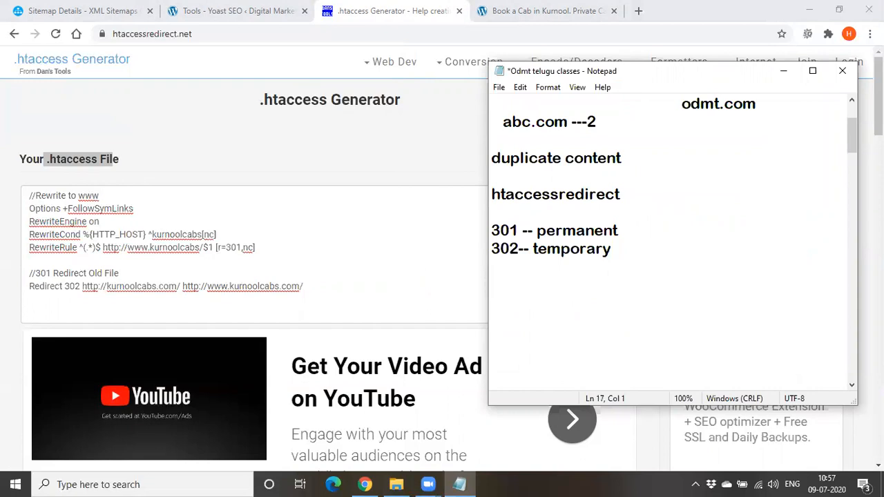
type(".htaccess")
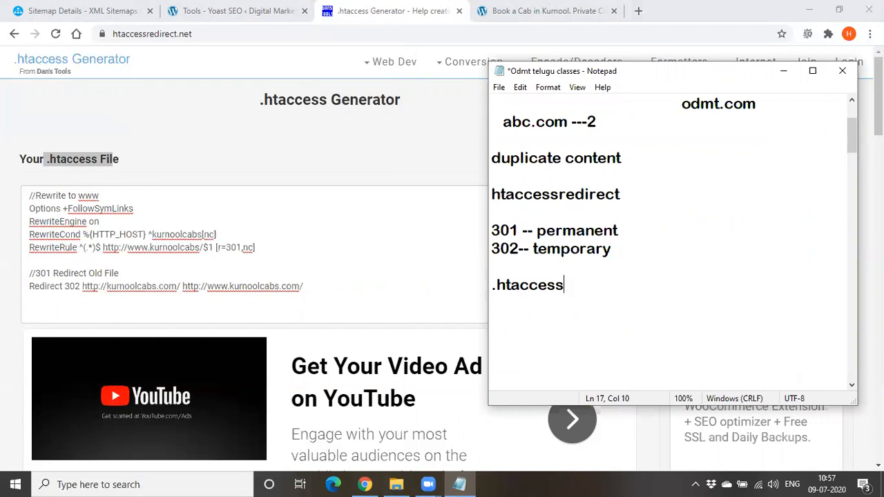
type("-- rootfolder")
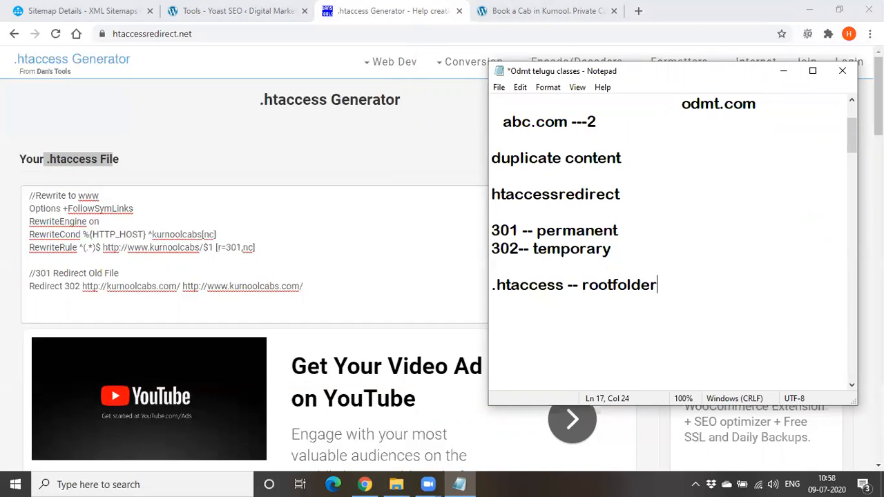
Add "service providers" to the notes, one blank line below the .htaccess entry
key("Return")
key("Return")
type("service p")
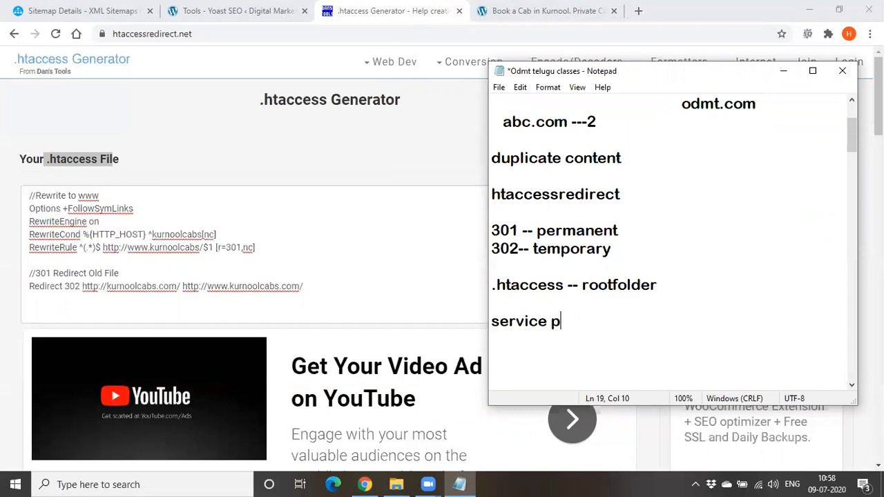
type("roviders")
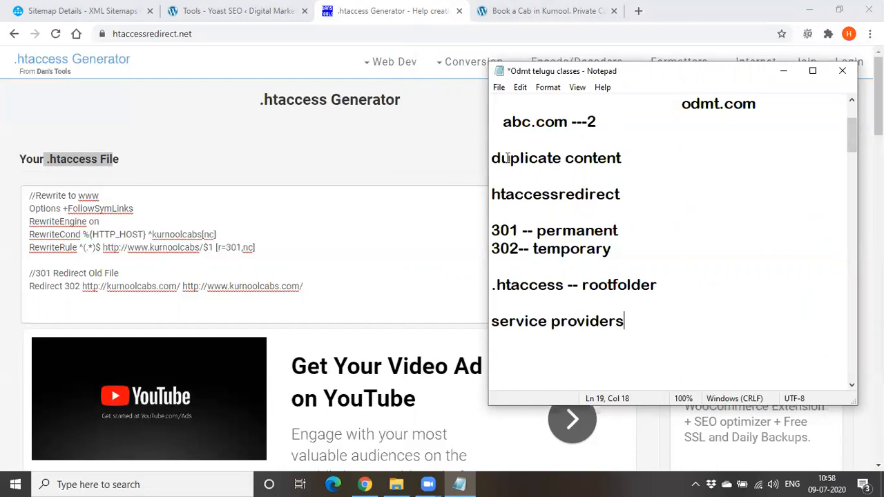
Highlight the word ".htaccess" in the root folder note
left_click(492, 288)
mouse_move(493, 288)
left_mouse_down()
mouse_move(518, 299)
mouse_move(551, 285)
mouse_move(491, 286)
left_mouse_up()
left_click(563, 293)
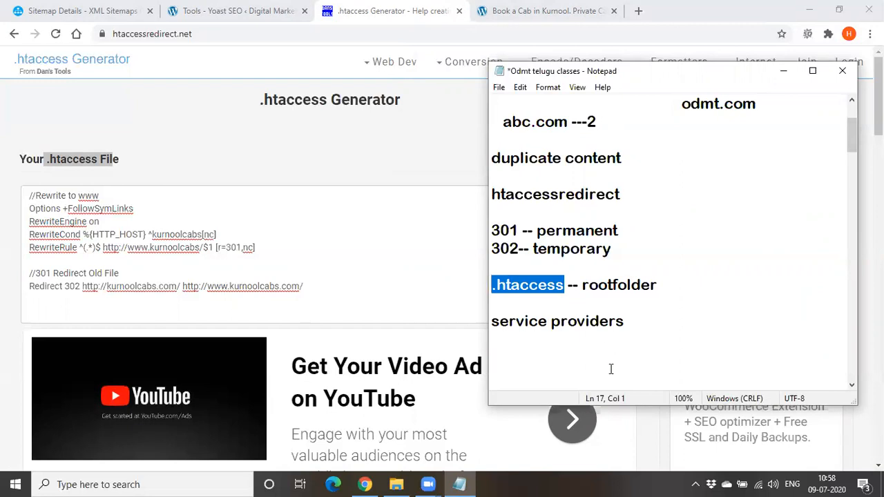
Delete all the redirect notes from "Non www to www" through "service providers", keeping the Digital Marketing heading
left_click_drag(651, 339, 497, 104)
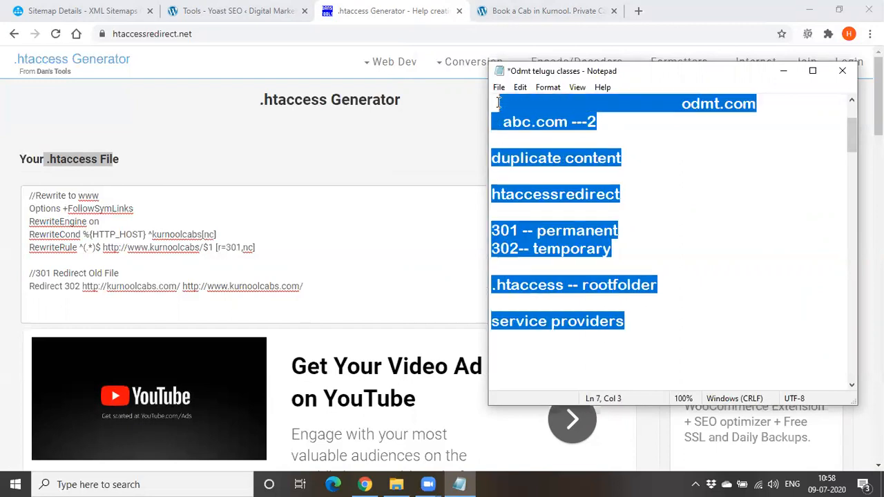
key("Delete")
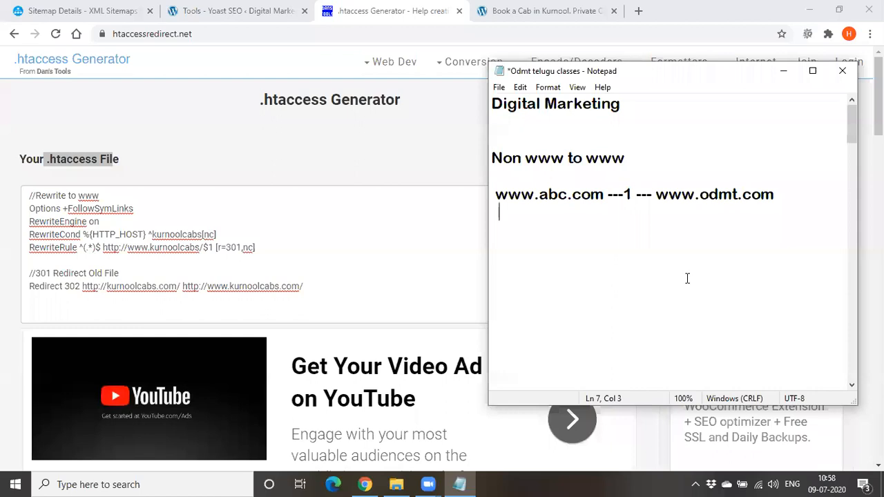
left_click_drag(491, 157, 811, 195)
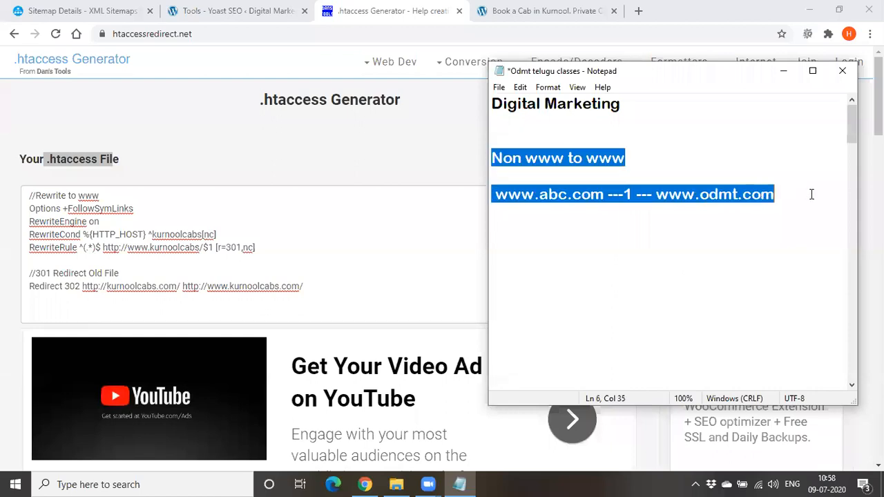
key("BackSpace")
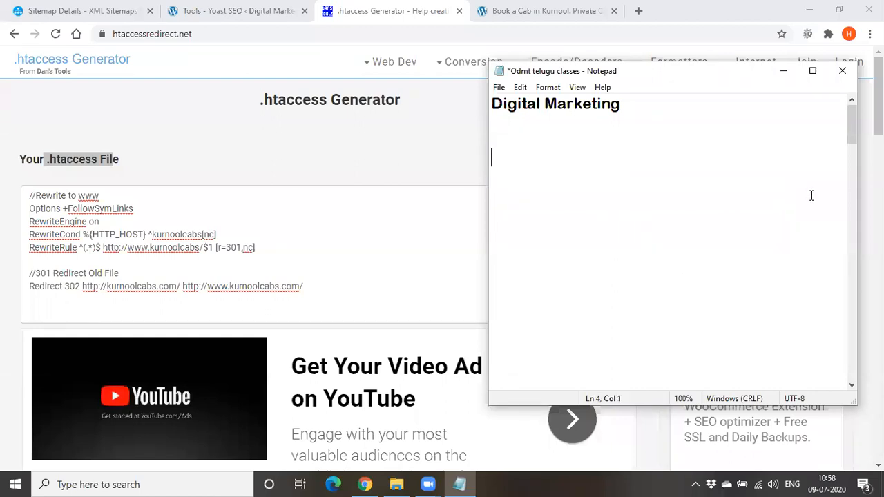
Write the new topic title "deadlinks (Broken links)" under the Digital Marketing heading
type("deadlin")
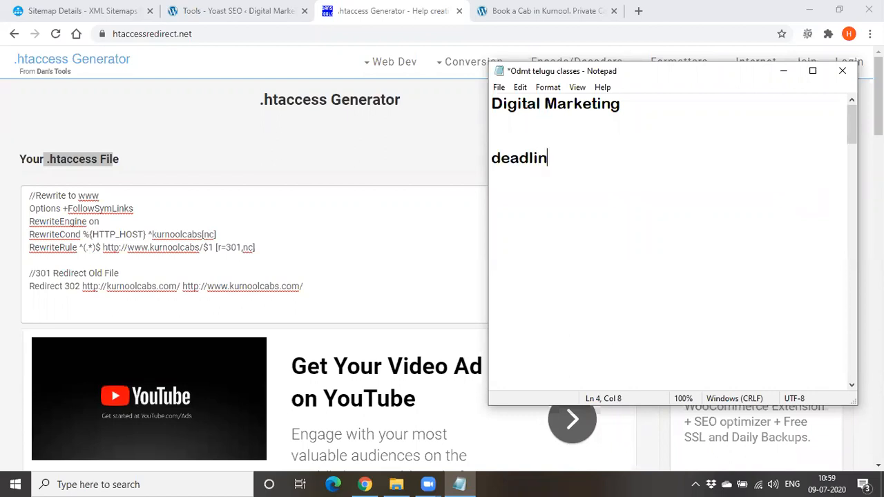
type("ks (Br")
type(")")
key("Left")
type("Br")
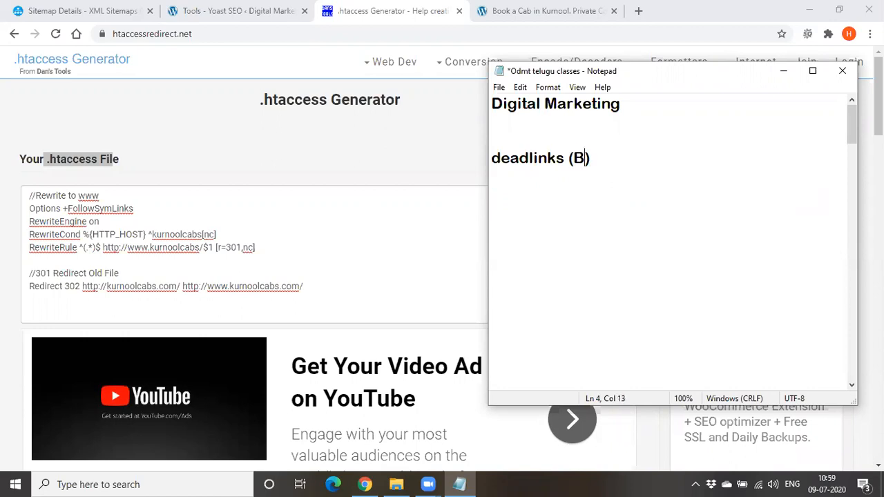
type("oken lin")
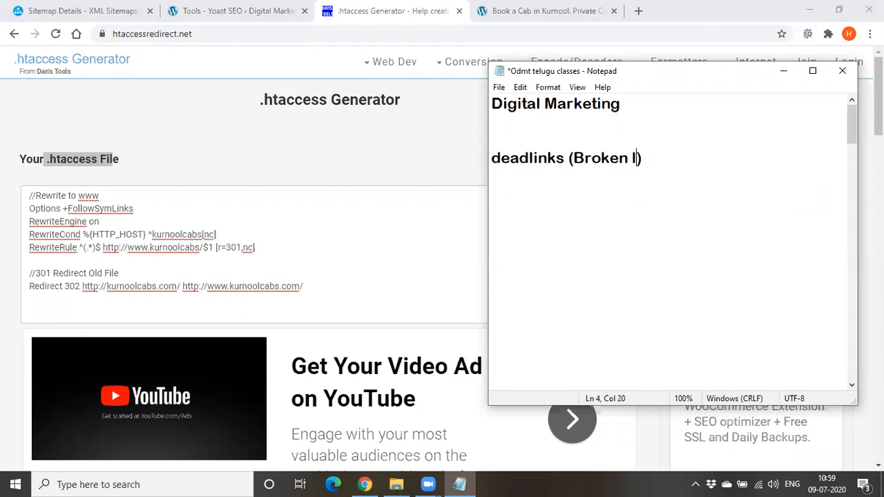
type("ks")
Minimize Notepad and load odmt.in in the current browser tab
left_click(786, 73)
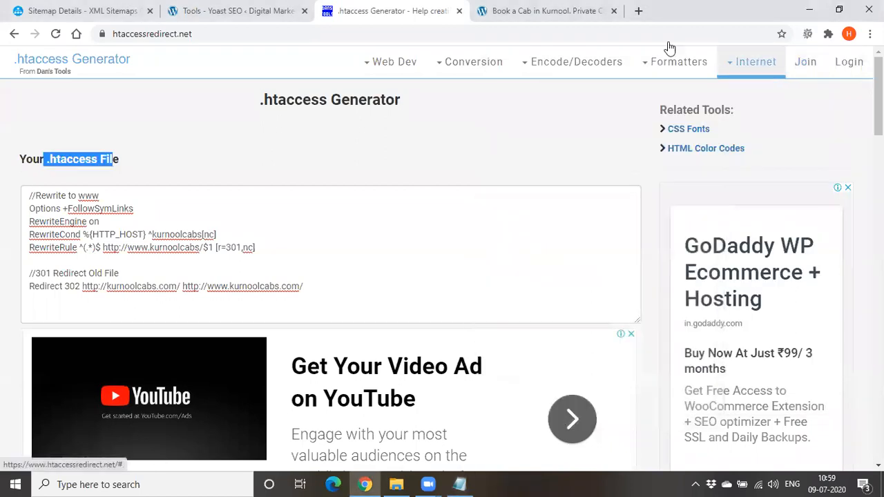
left_click(326, 38)
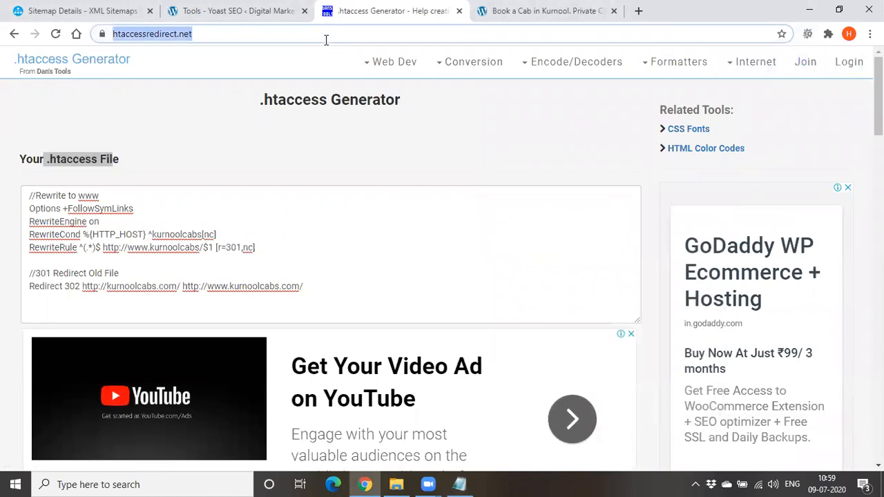
type("odmt")
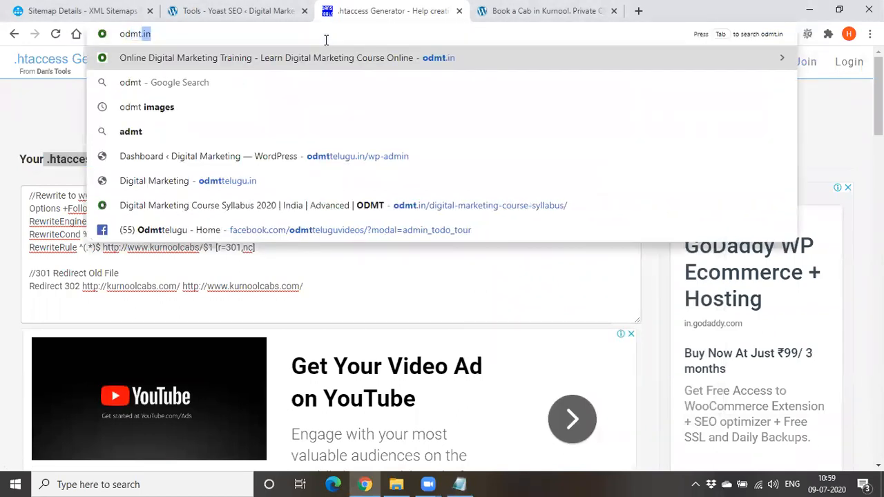
key("Return")
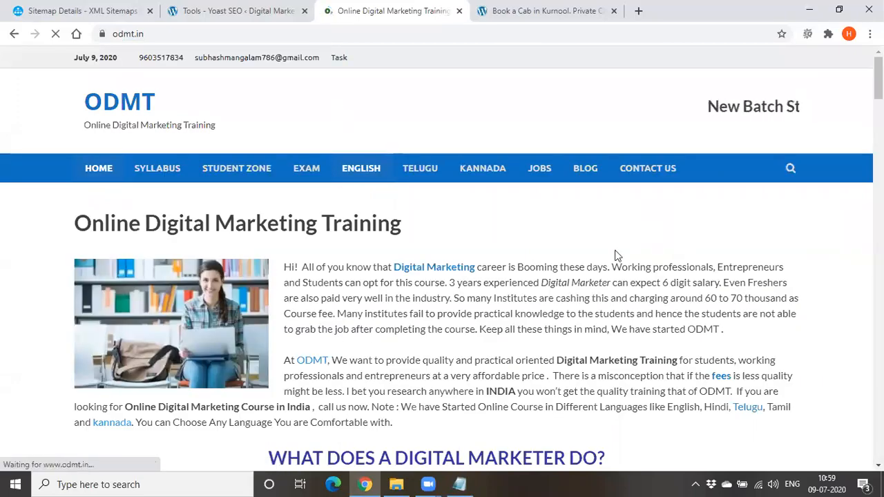
Follow the "fees" link in the ODMT home page's introduction, then return to the home page
scroll(558, 210, "down", 2)
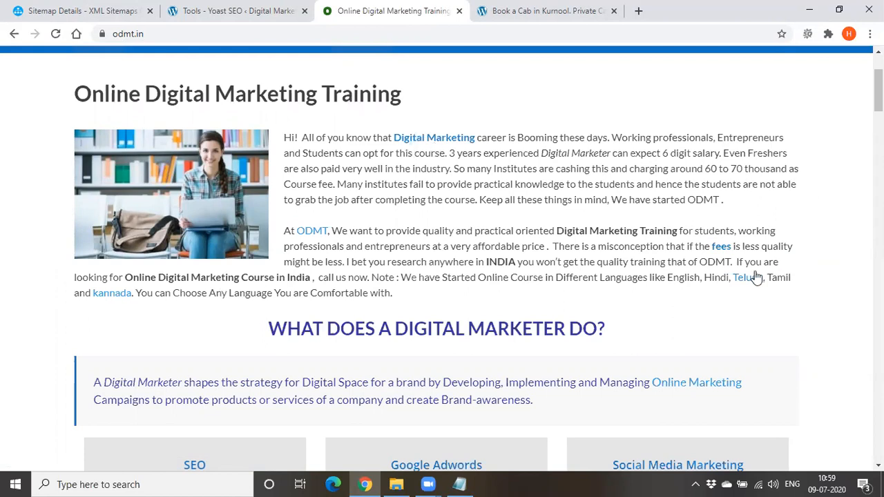
left_click(720, 250)
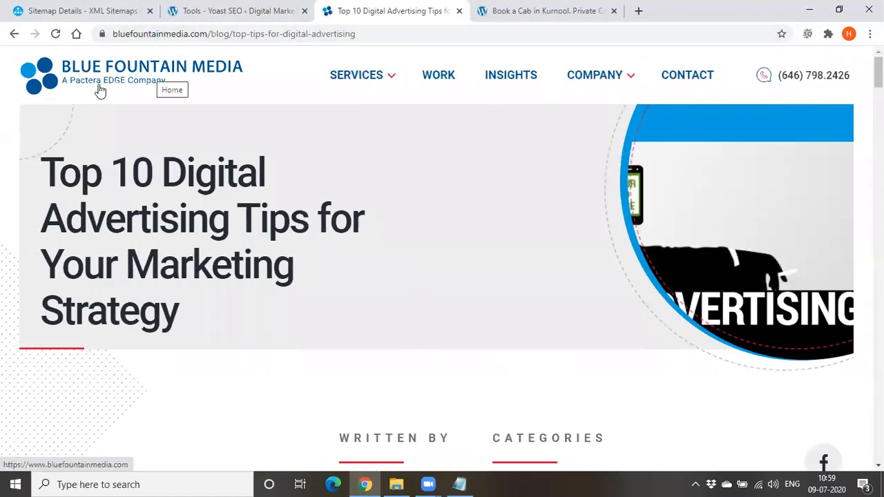
left_click(14, 33)
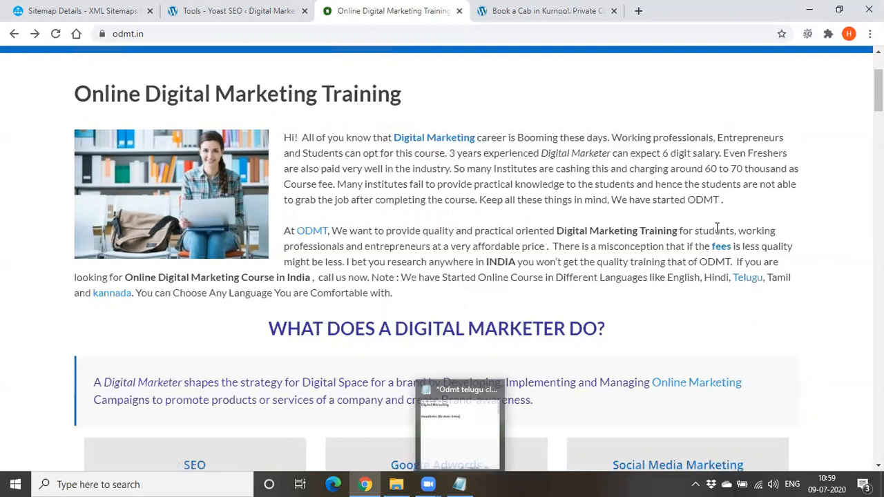
Switch to Notepad and add "Brokenlinkcheckertool" below the broken links title, leaving a blank line between them
left_click(460, 484)
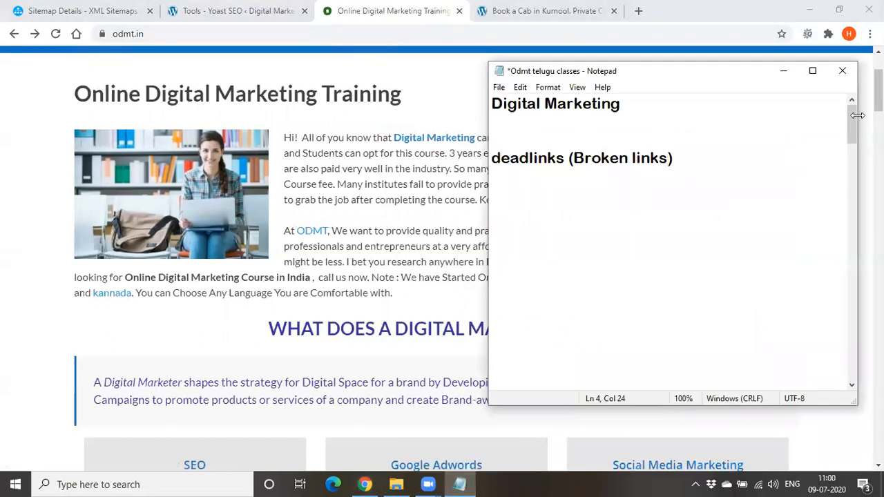
left_click(750, 160)
key("Return")
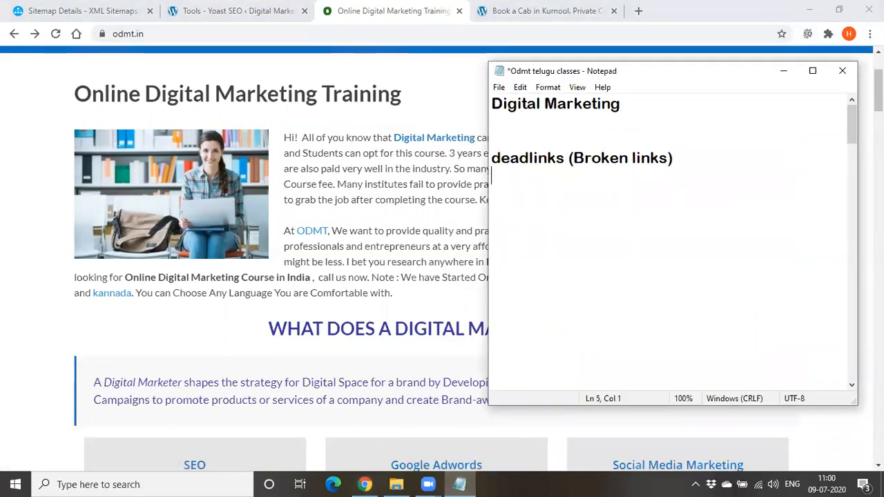
key("Return")
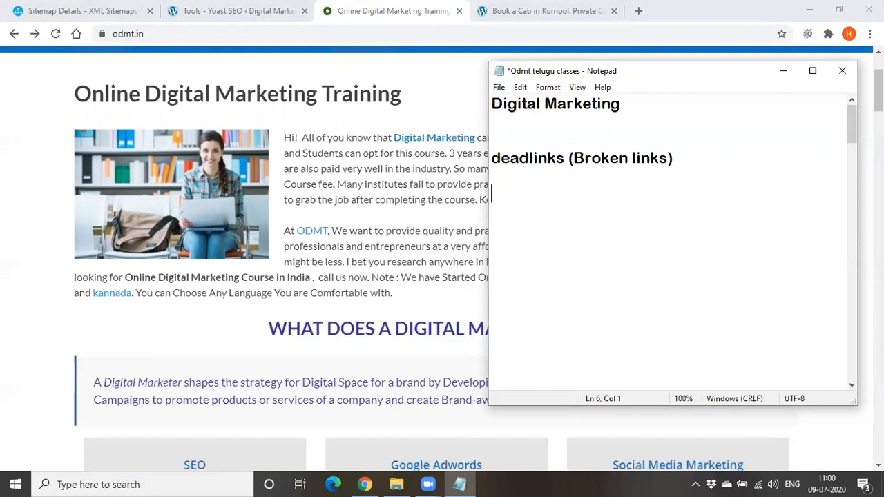
type("Broken")
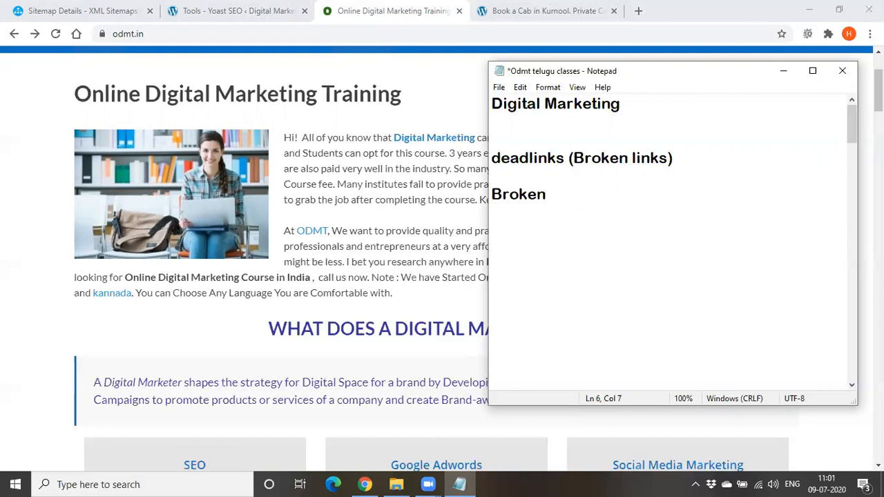
type("linkchec")
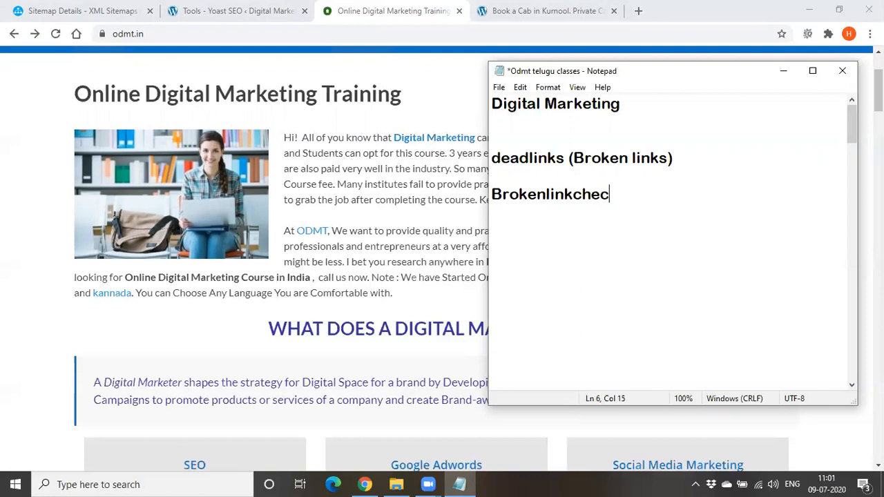
type("kerTOOL")
key("BackSpace")
key("BackSpace")
key("BackSpace")
key("BackSpace")
type("tool")
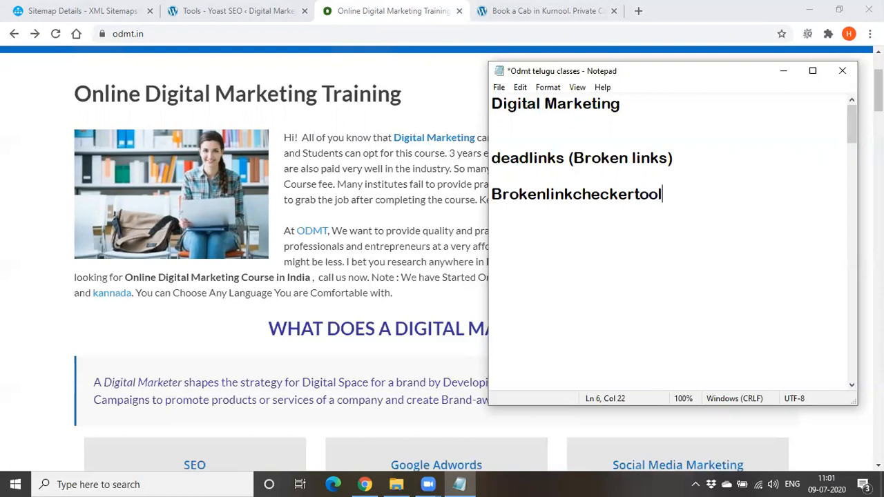
Switch to the browser, search Google for "Brokenlinkcheckertool", accept the "Broken Link Checker Tool" spelling and open the deadlinkchecker.com result
double_click(589, 190)
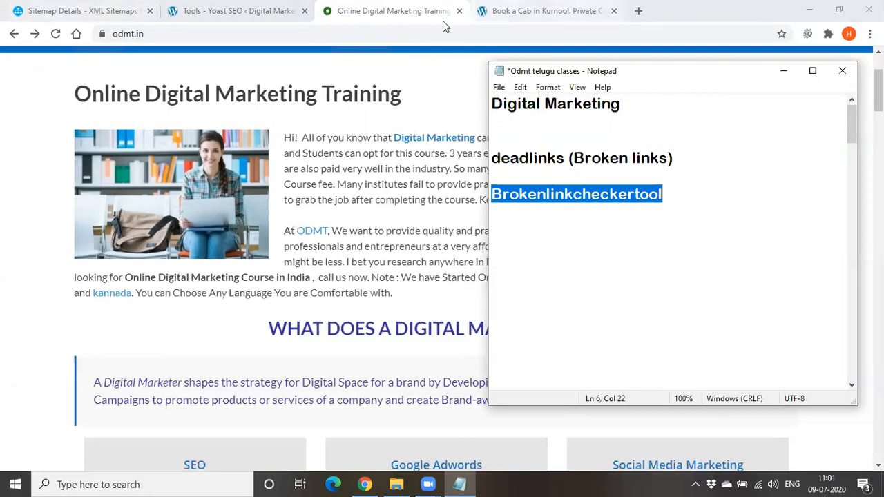
left_click(553, 12)
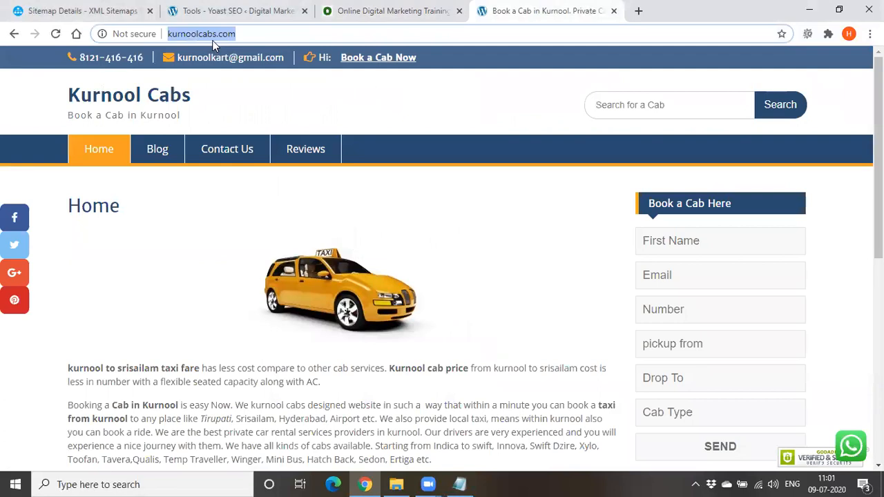
type("Brokenlinkcheckertool")
key("Return")
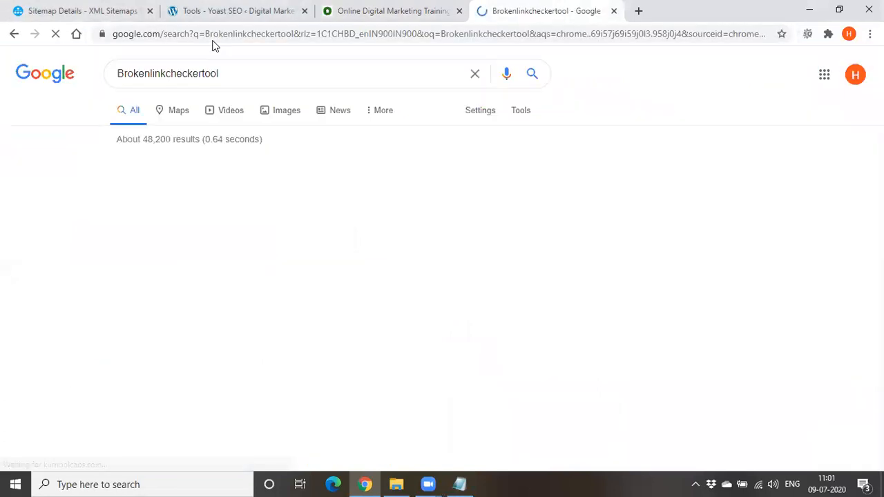
left_click(257, 166)
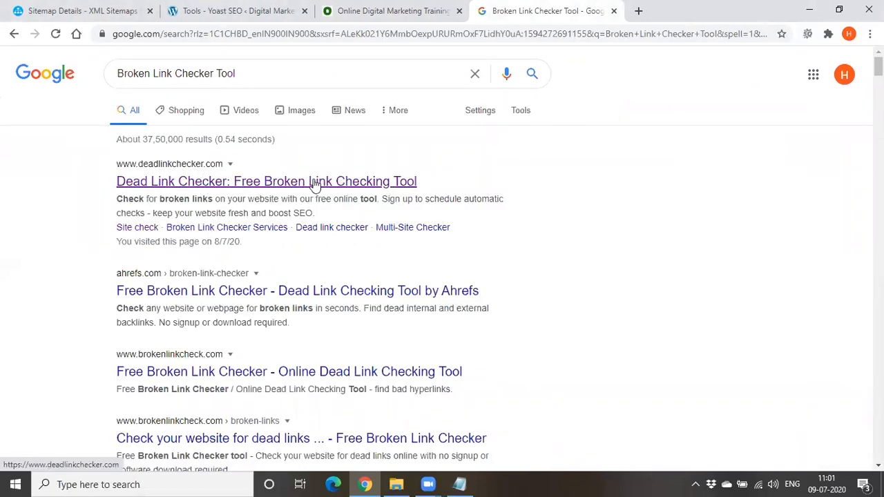
left_click(313, 183)
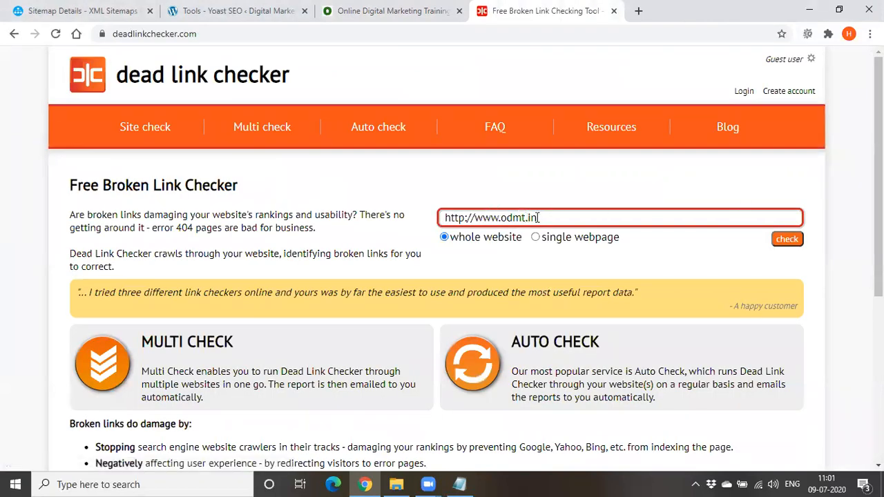
left_click(536, 238)
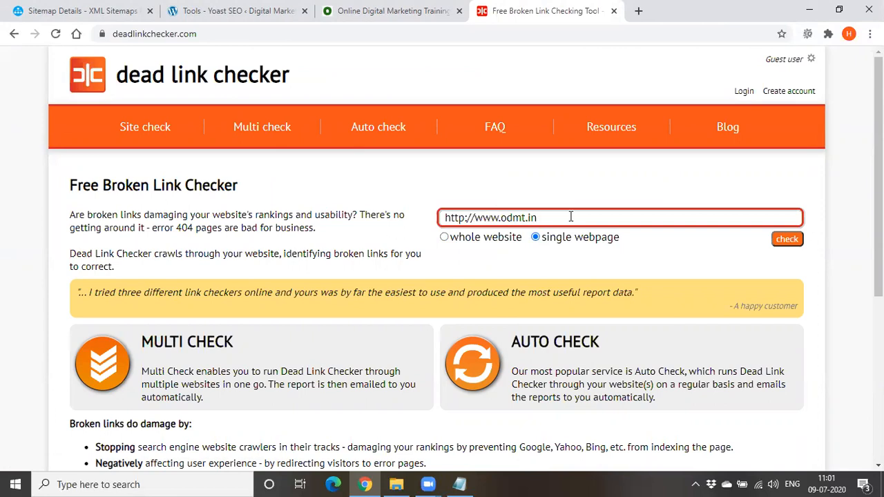
left_click(457, 239)
left_click(564, 221)
left_click(661, 258)
left_click(787, 240)
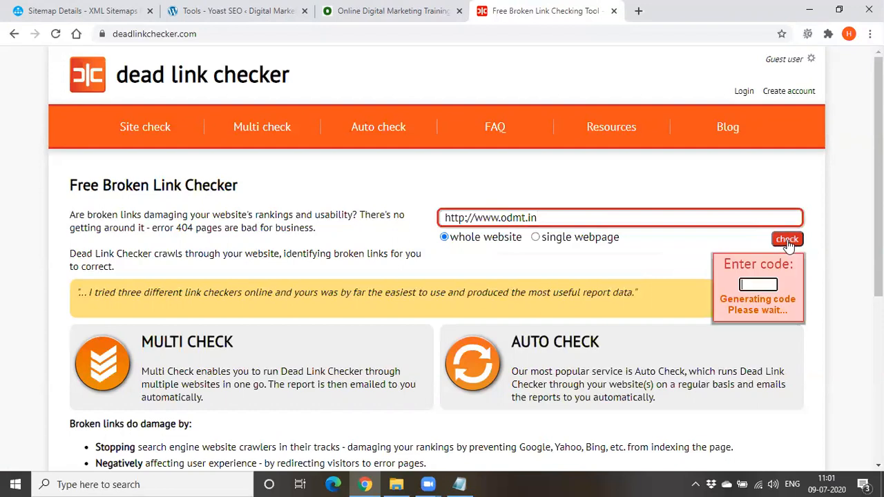
Enter the displayed verification code to start the site scan
left_click(763, 283)
type("C")
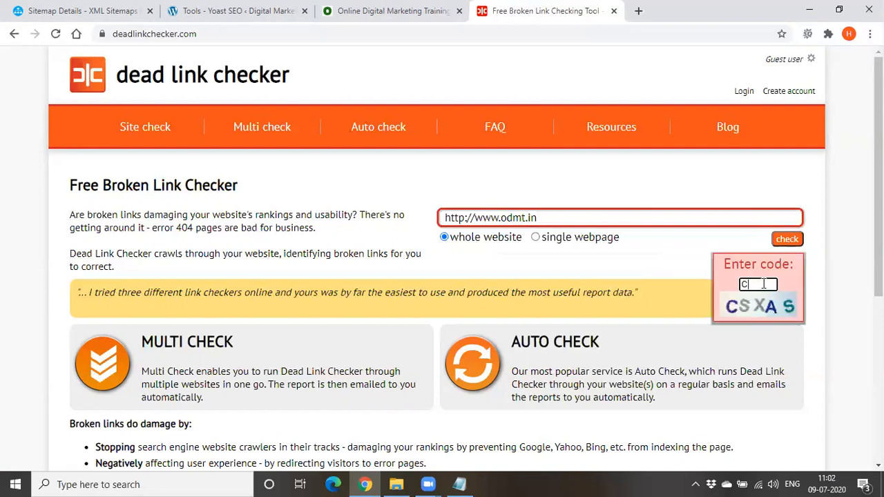
type("SXAS")
key("Return")
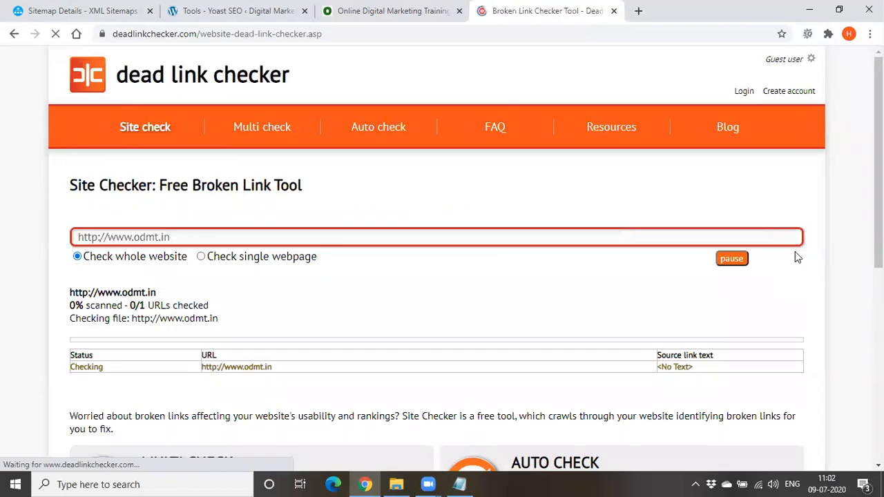
Examine the link checker's scan progress and its list of URLs with status and source link text
scroll(381, 270, "down", 2)
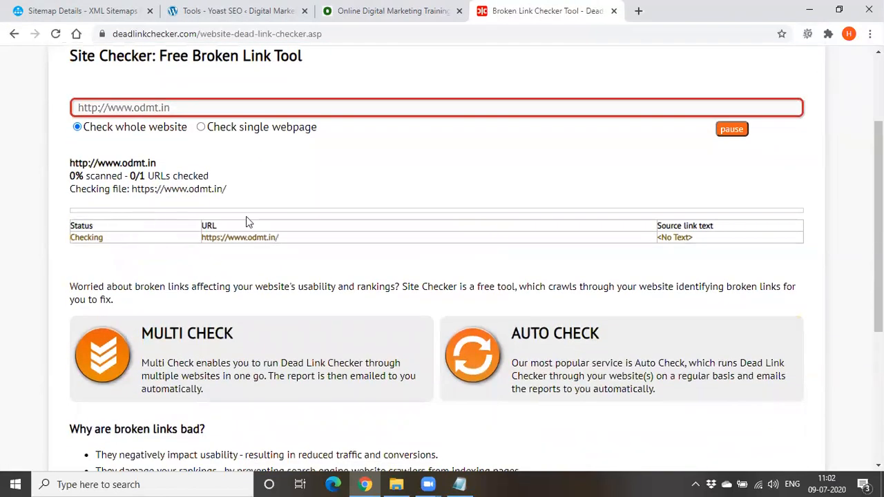
scroll(582, 222, "down", 1)
scroll(501, 356, "up", 2)
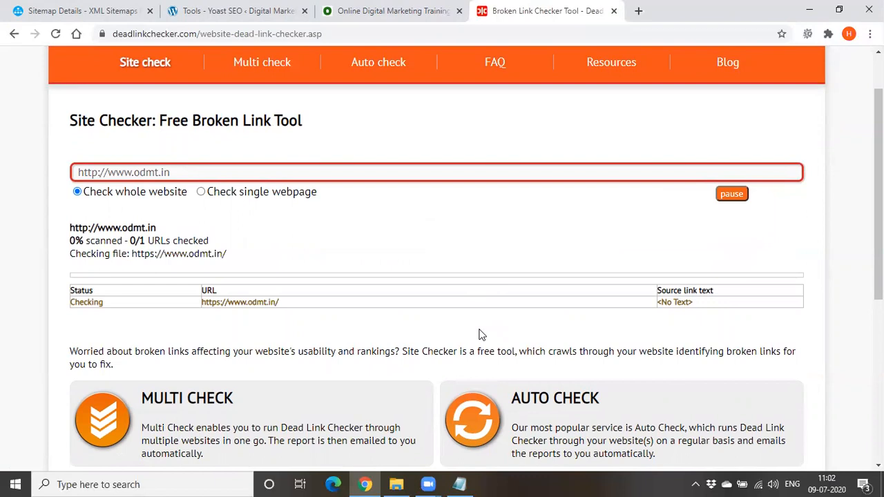
scroll(481, 334, "down", 3)
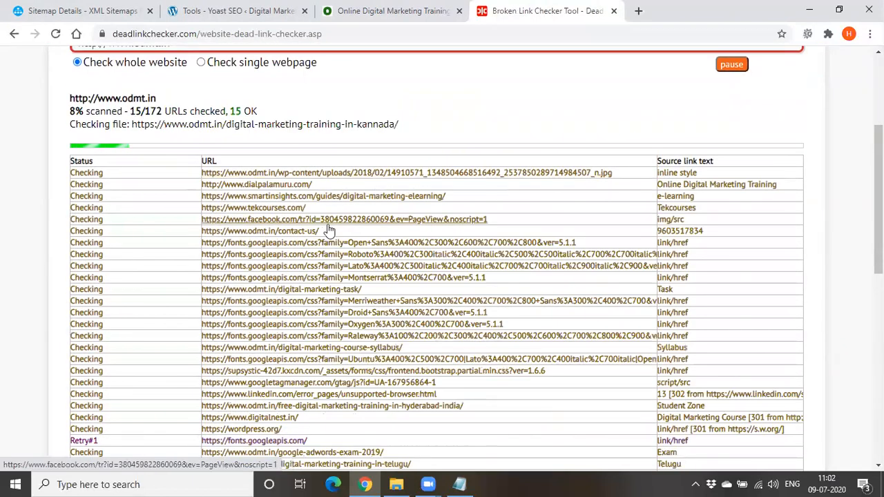
scroll(292, 306, "down", 1)
scroll(292, 306, "up", 1)
scroll(280, 240, "down", 3)
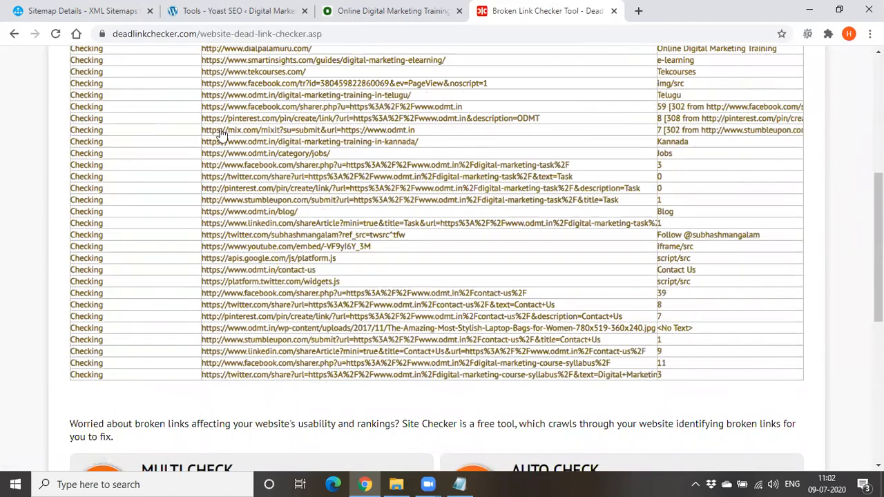
scroll(229, 248, "up", 5)
scroll(231, 252, "down", 4)
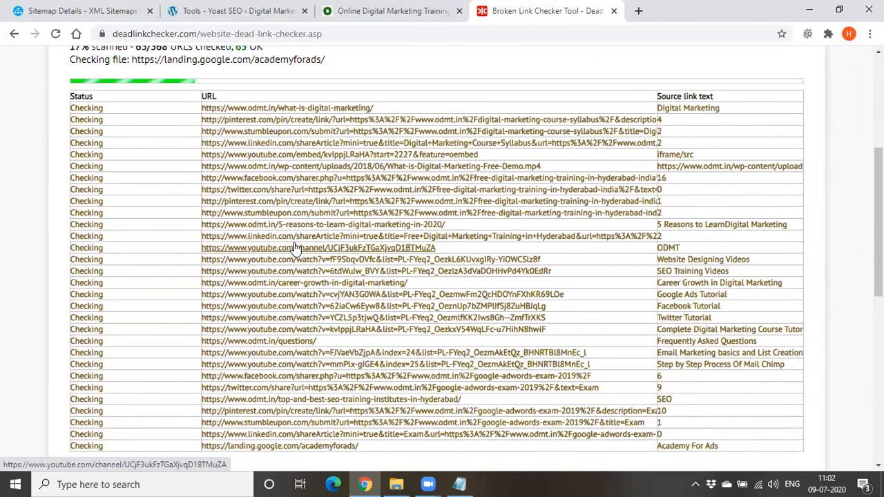
scroll(339, 256, "up", 2)
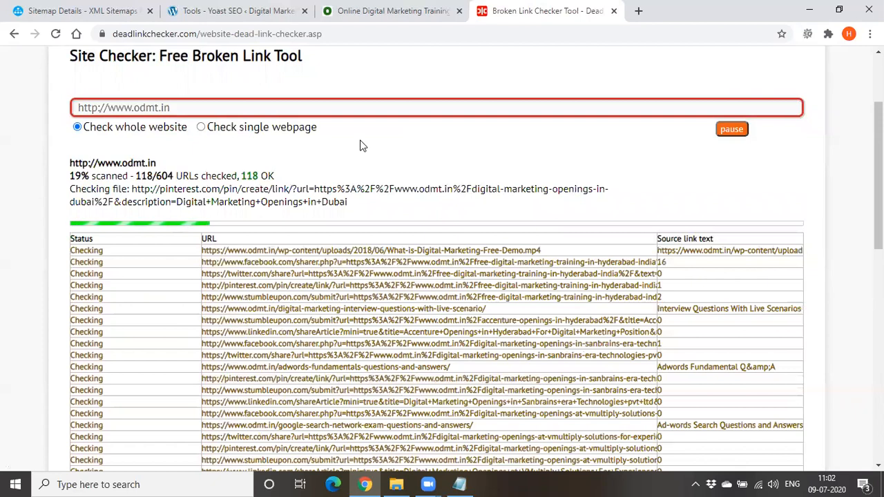
Switch to Notepad and append "-- list of broken links -- notepad" to the Brokenlinkcheckertool line
left_click(459, 484)
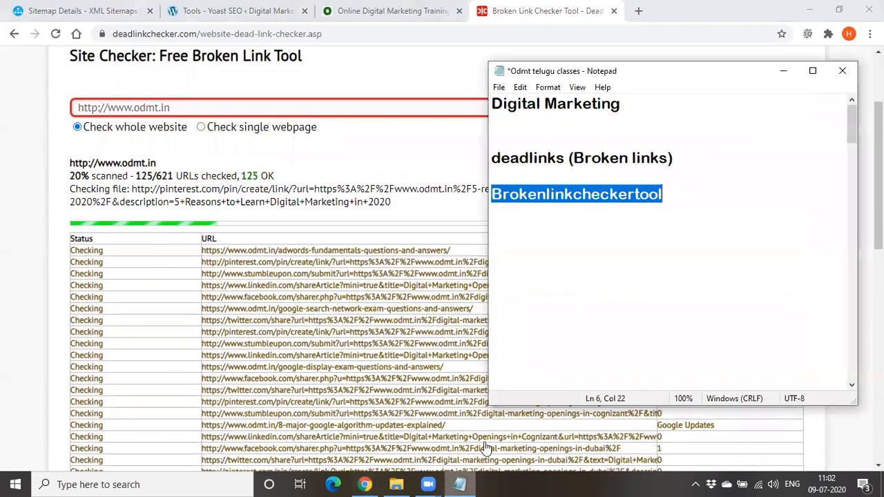
key("Right")
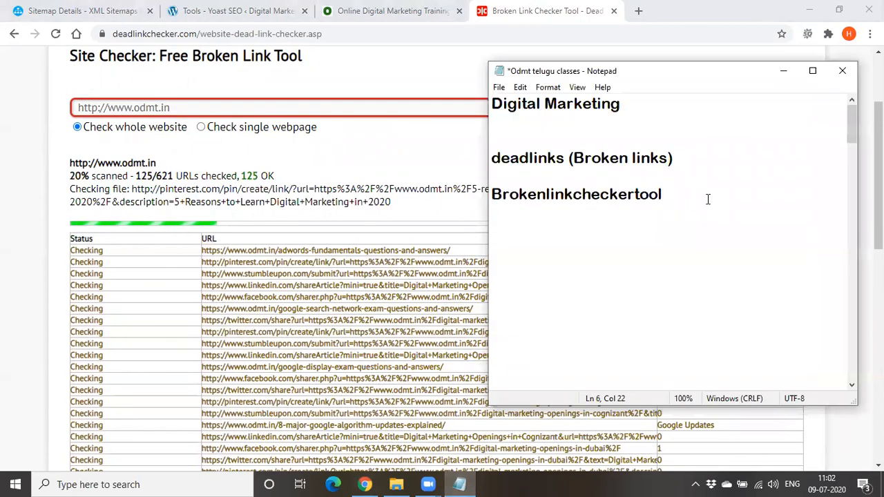
type("list ")
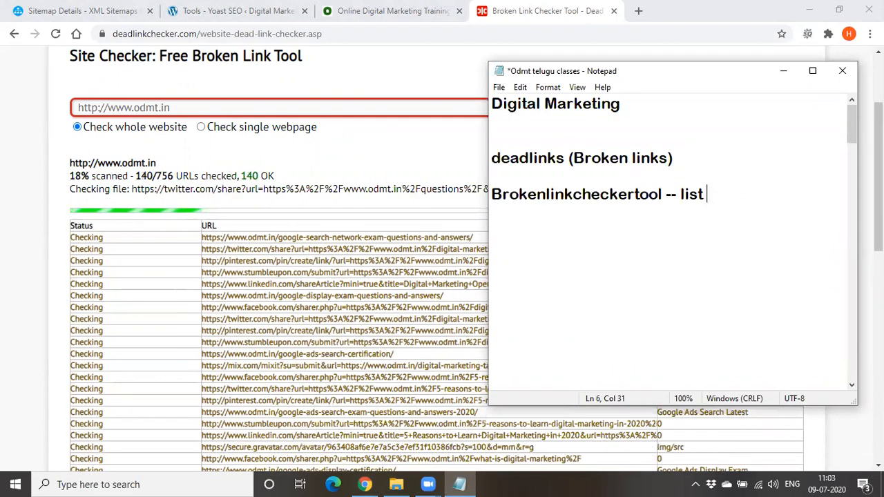
type("of broken ")
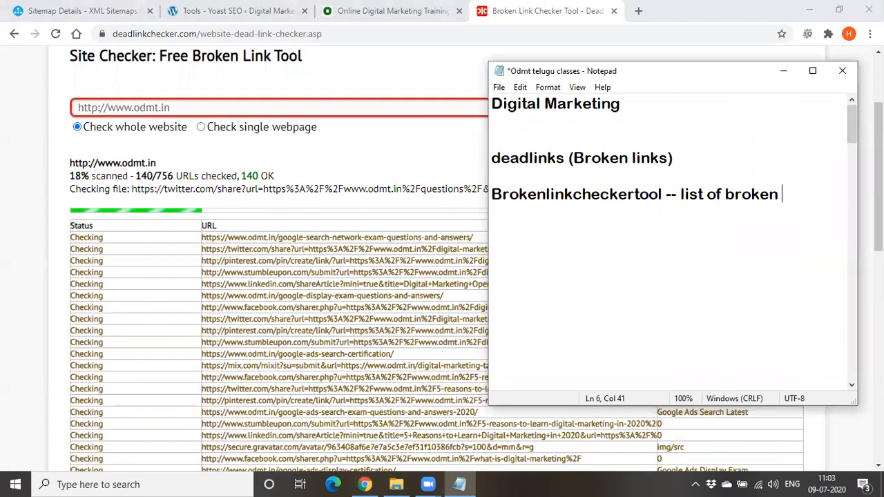
type("links -- no")
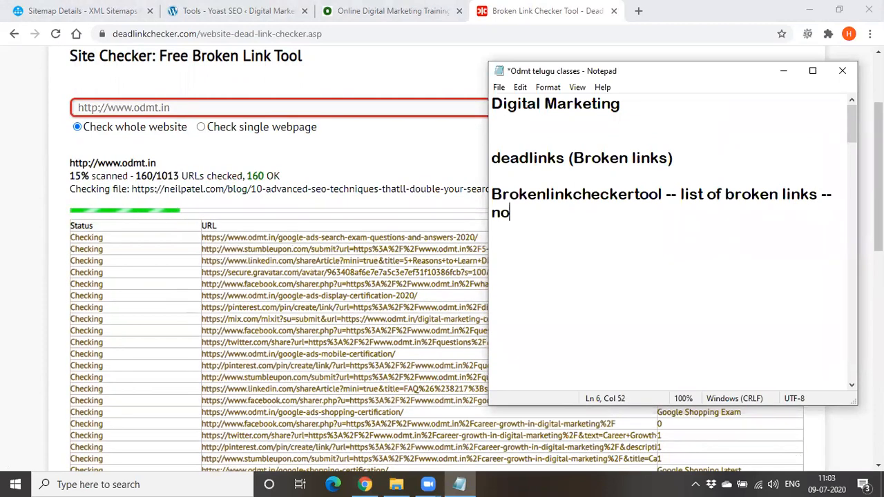
type("tepad")
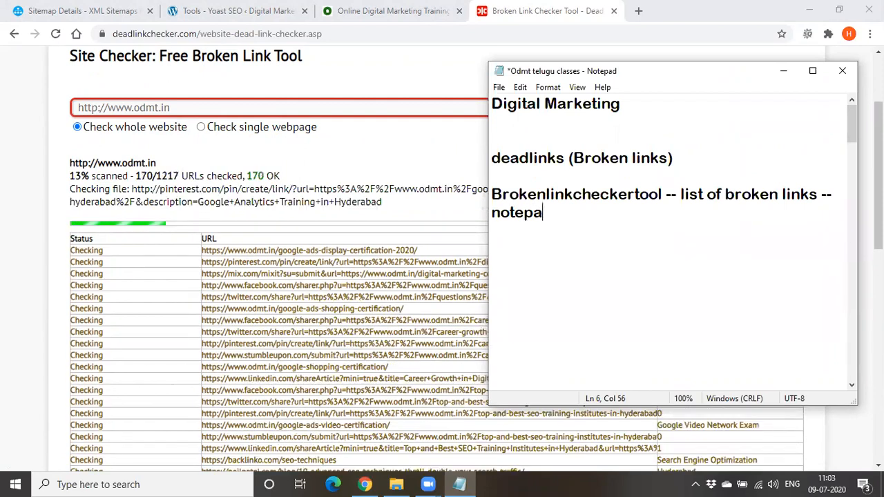
Add "Disavow tool" below the broken link checker note after a blank line, and shift the Notepad window over
key("Return")
key("Return")
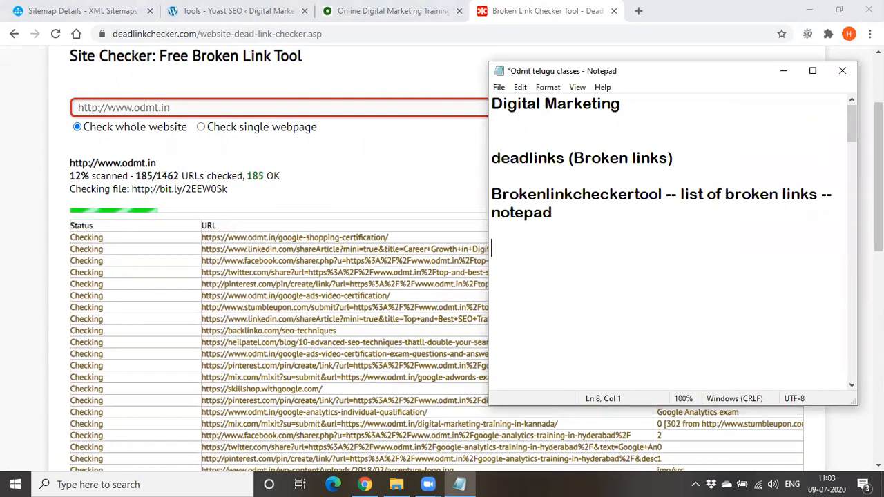
left_click_drag(659, 78, 601, 94)
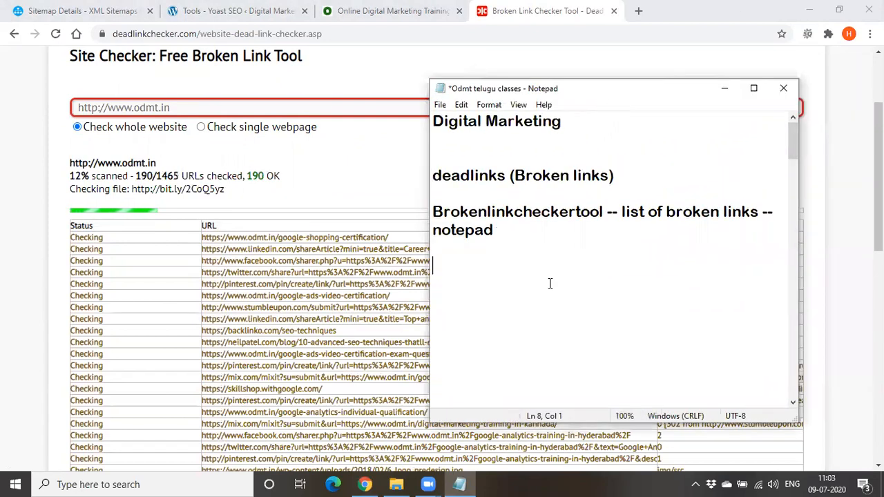
type("D")
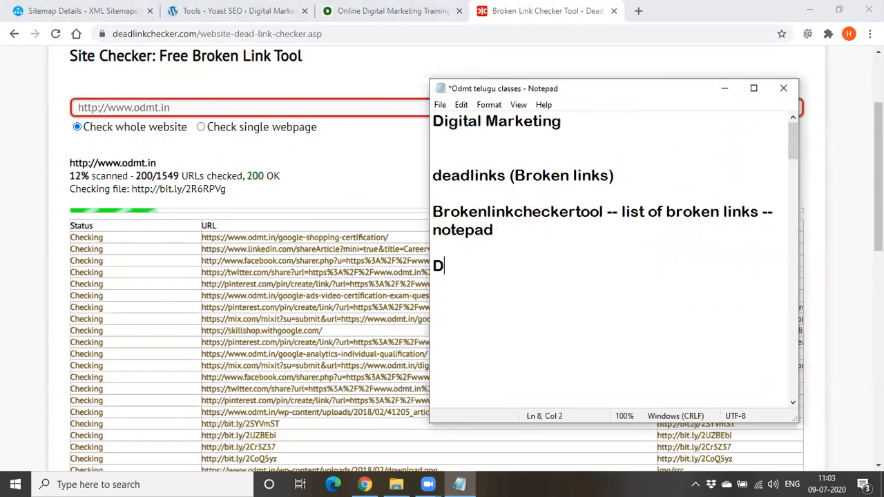
type("isavo")
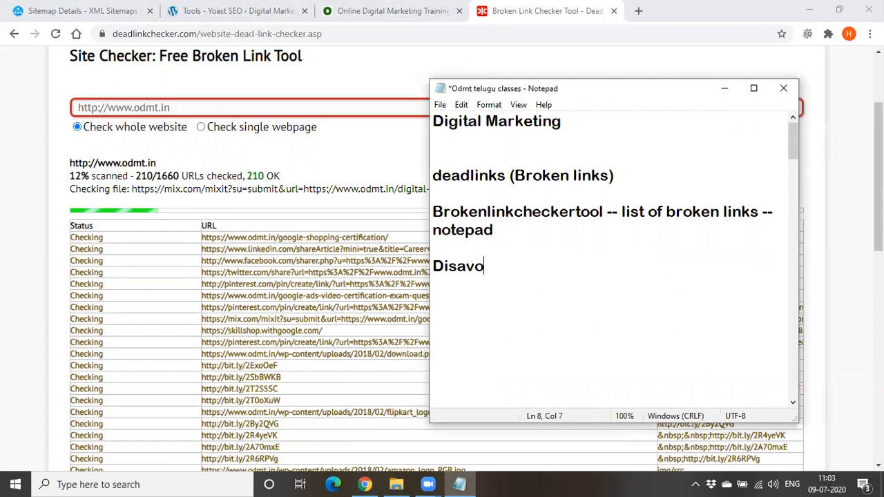
type("w tool")
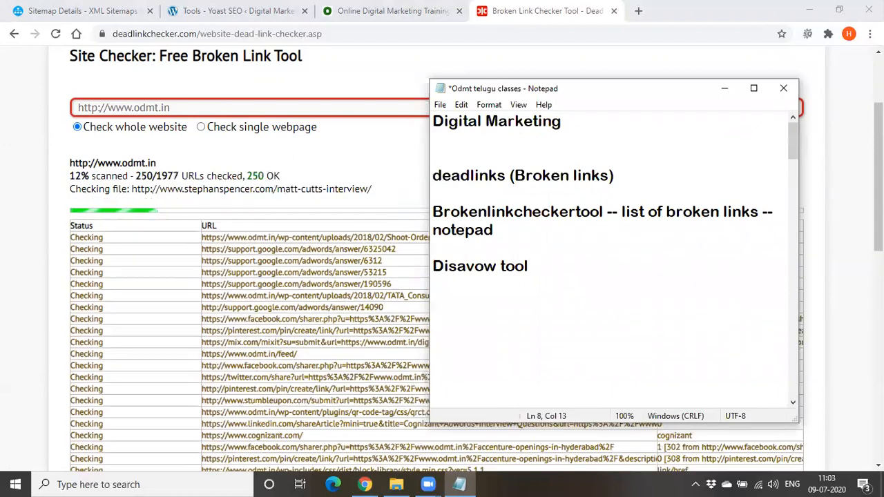
Minimize Notepad and search Google for "disavow" in a new browser tab
left_click(724, 88)
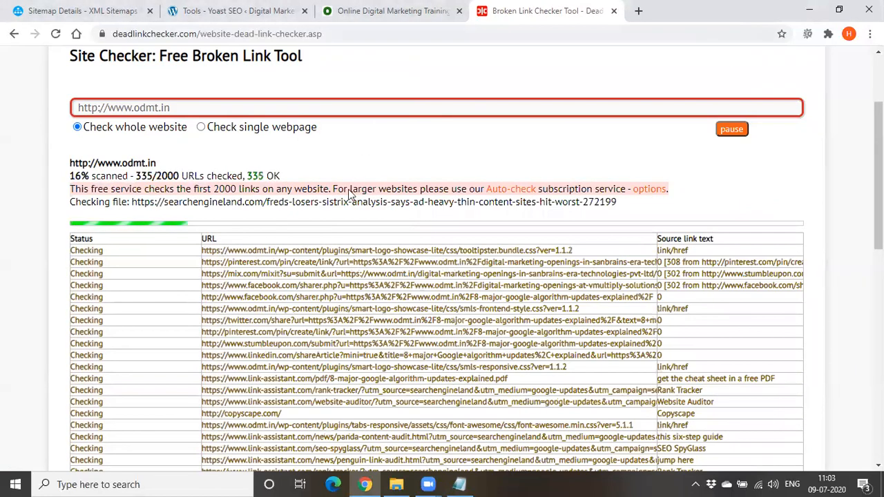
left_click_drag(192, 189, 285, 190)
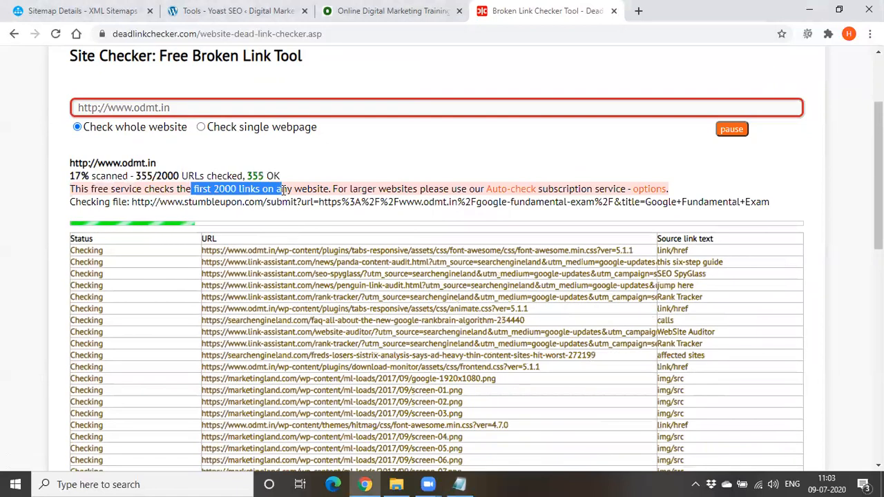
left_click(638, 11)
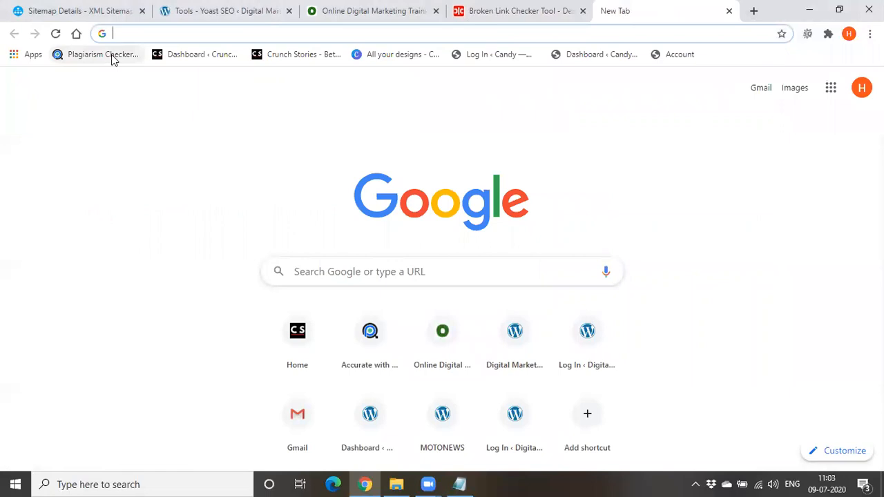
type("Dis")
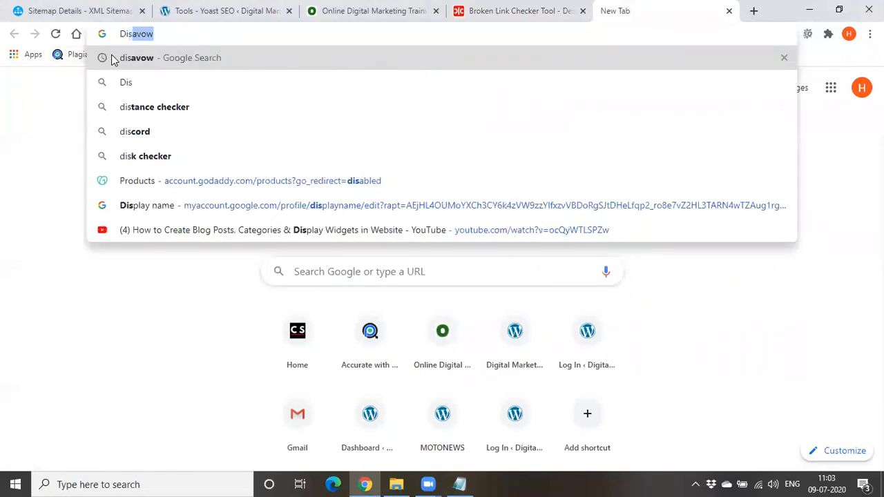
key("Return")
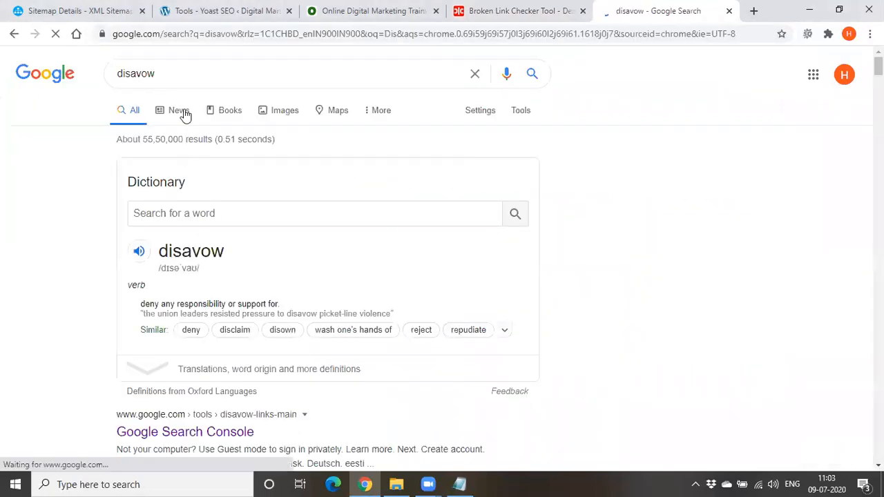
Refine the search to "disavow tool" and open the Google Search Console result for disavow links
left_click(188, 79)
type("t")
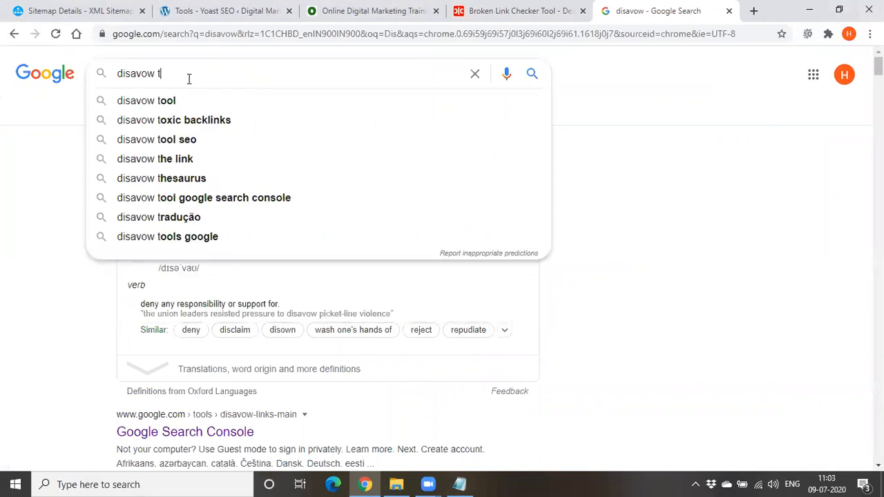
type("ool")
key("Return")
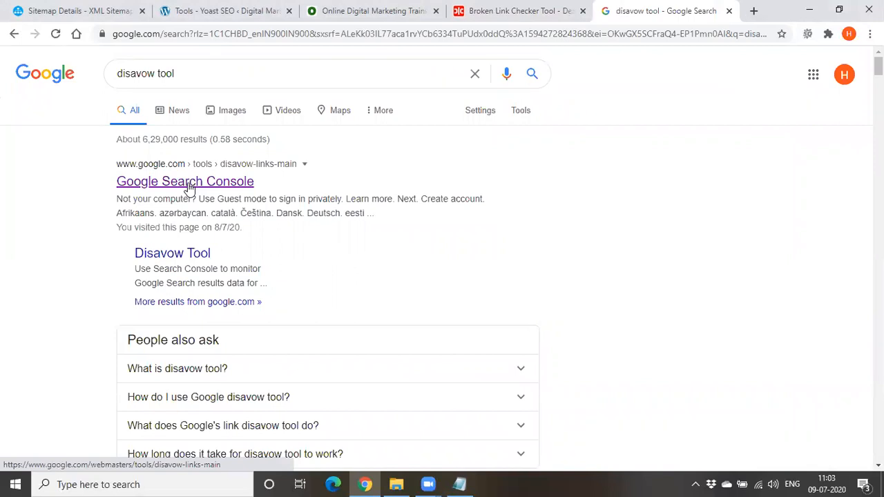
left_click(189, 186)
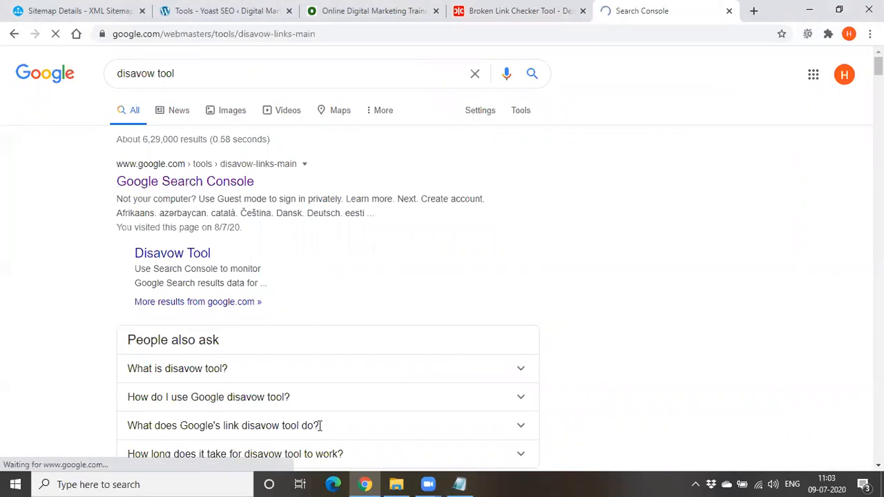
Switch to Notepad and extend the "Disavow tool" line with "- google search console -"
key("alt+Tab")
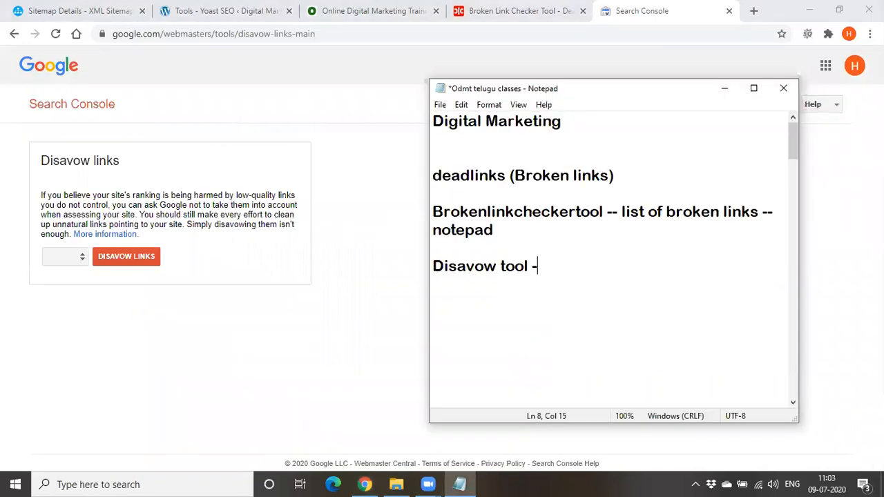
type("goog;")
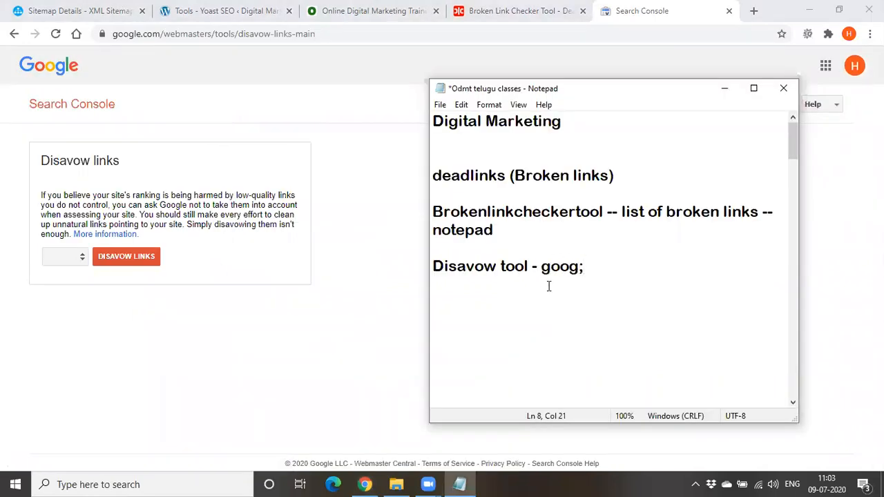
key("BackSpace")
type("le search co")
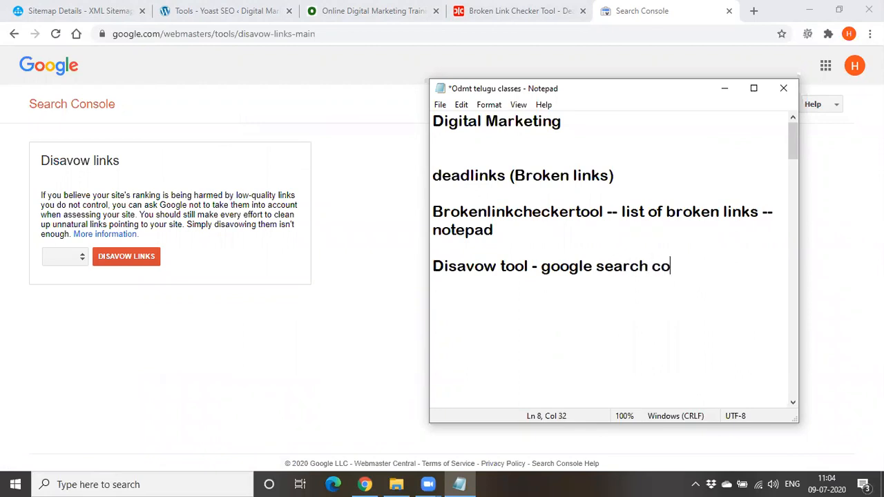
type("nsole -")
Insert a line reading "(remove broken links)" directly above the "Disavow tool" note
key("Return")
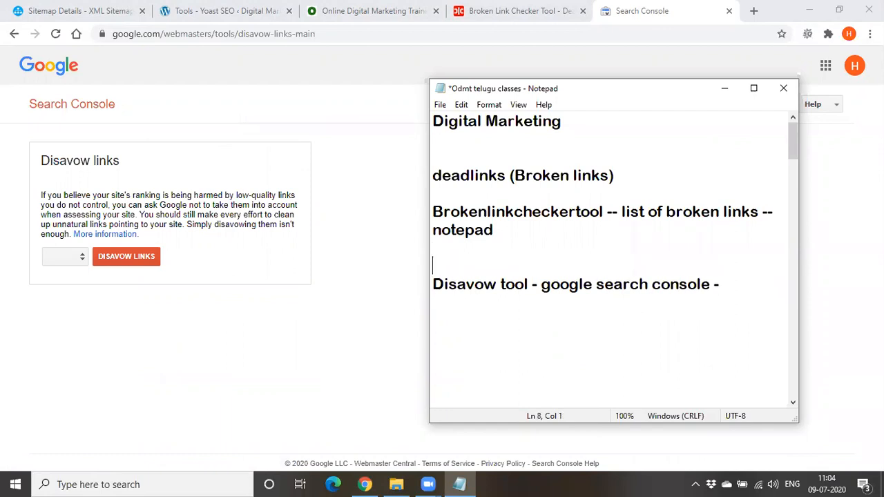
type("()")
type("remove ")
type("broken li")
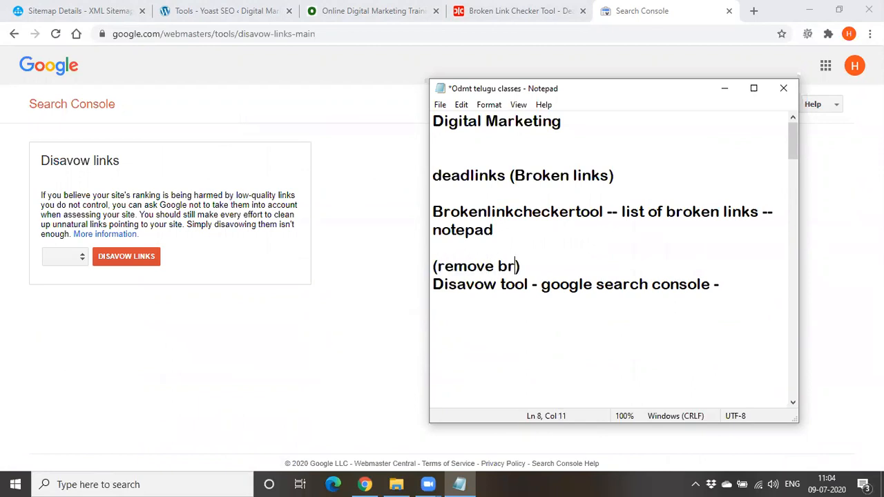
type("n")
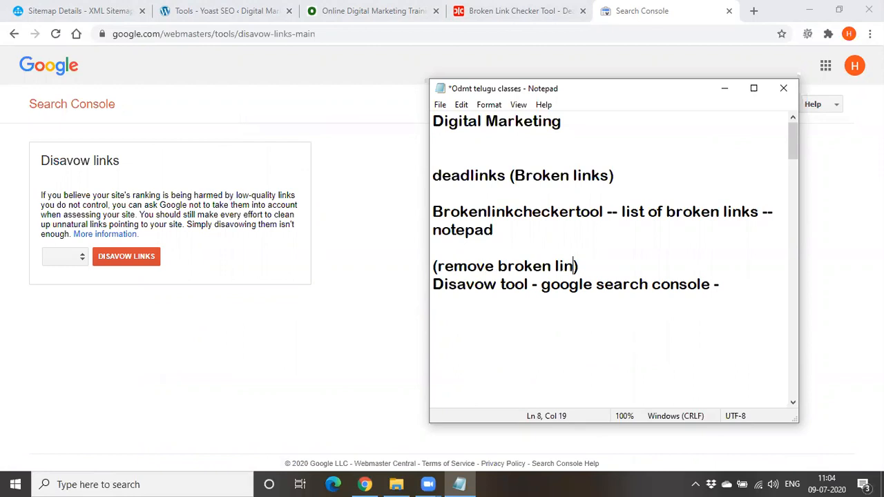
type("ks")
Minimize Notepad and reopen the disavow page under the second alternative Google account in the account list
left_click(724, 89)
left_click(856, 69)
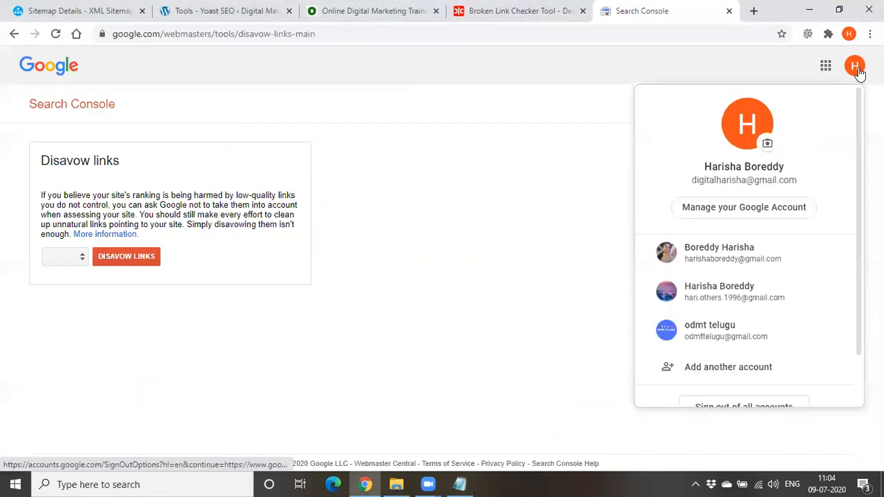
left_click(717, 293)
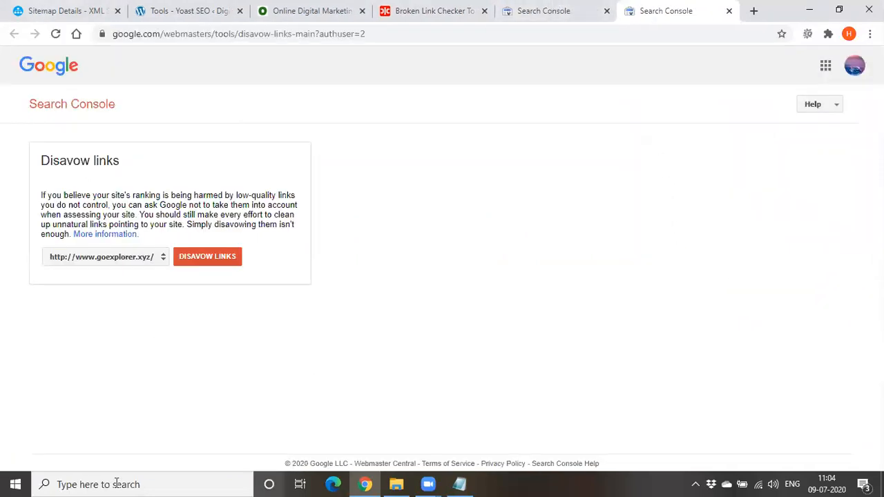
left_click(165, 261)
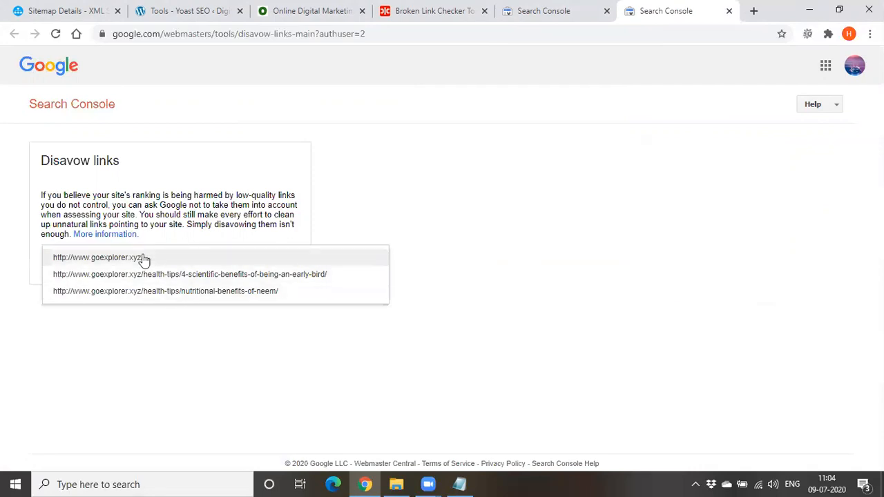
left_click(98, 258)
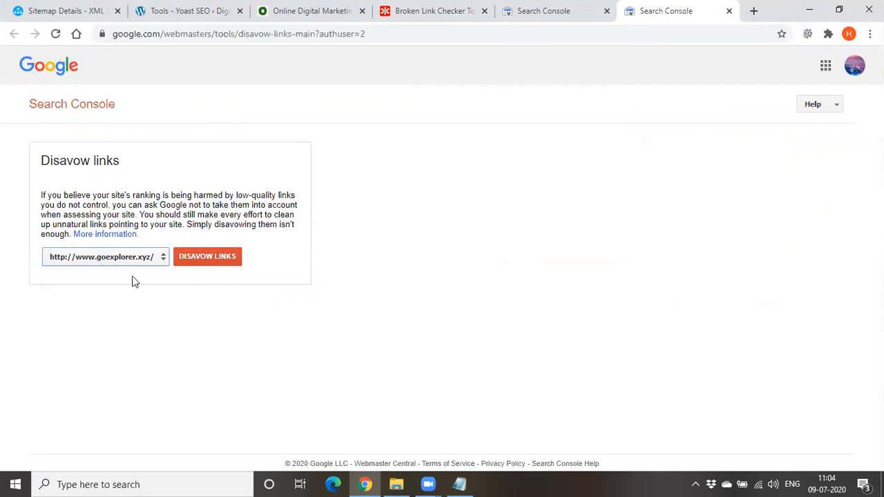
left_click(204, 259)
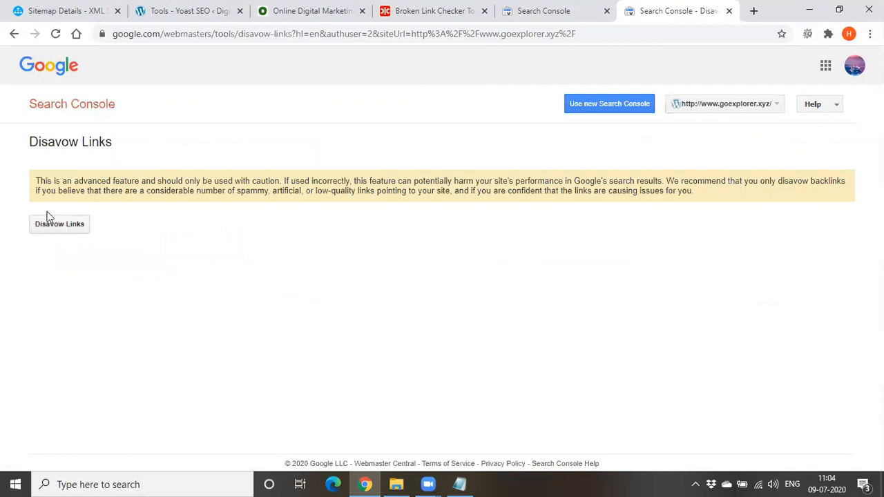
left_click(67, 230)
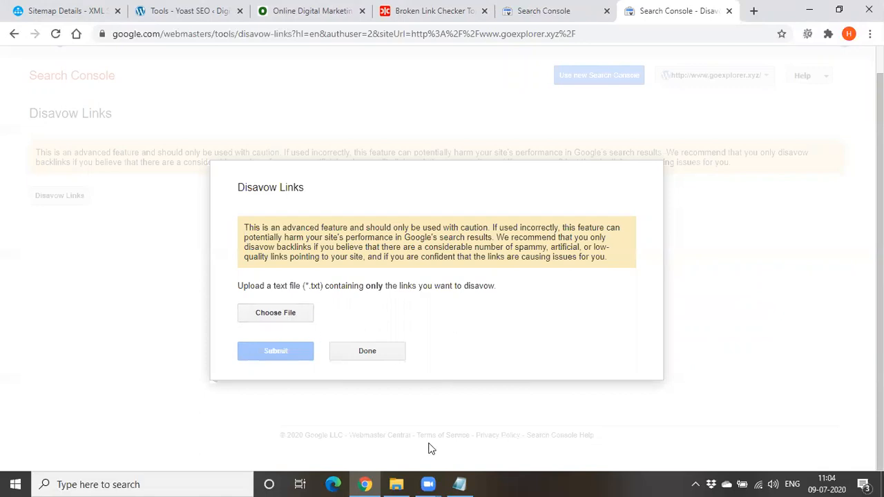
Return to the Broken Link Checker page, pause the odmt.in scan and highlight the "404 Not Found" status
left_click(428, 11)
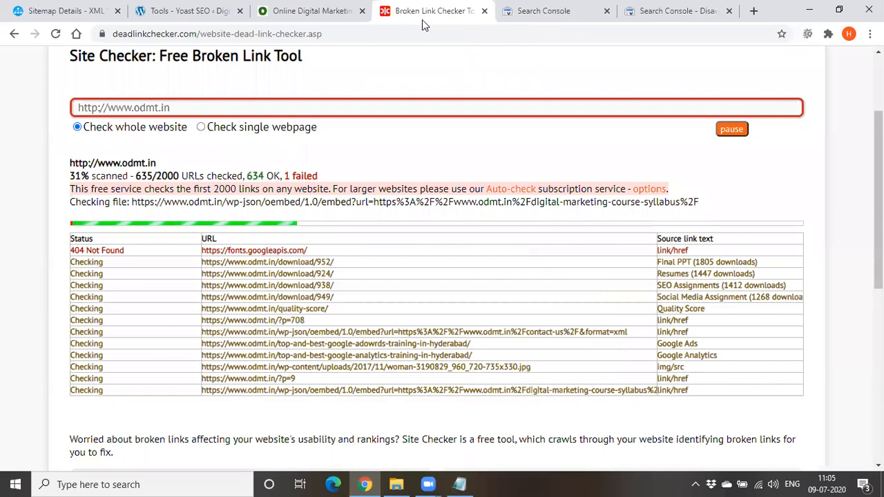
left_click(731, 130)
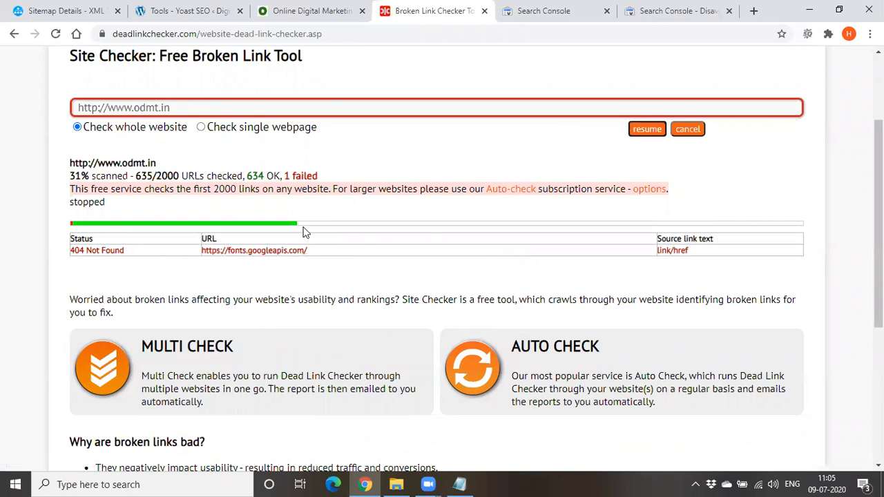
left_click_drag(125, 250, 69, 250)
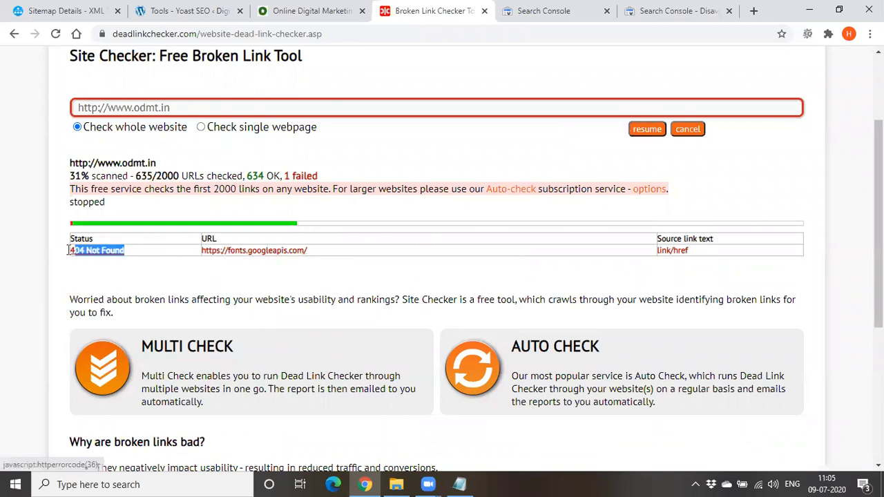
left_click(290, 275)
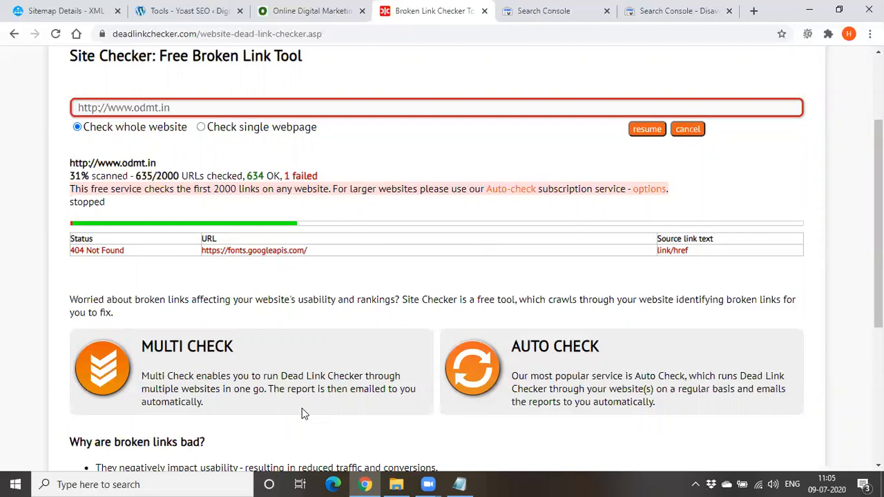
Switch to Notepad and append "- .txt" after "notepad" in the Brokenlinkcheckertool note
key("alt+Tab")
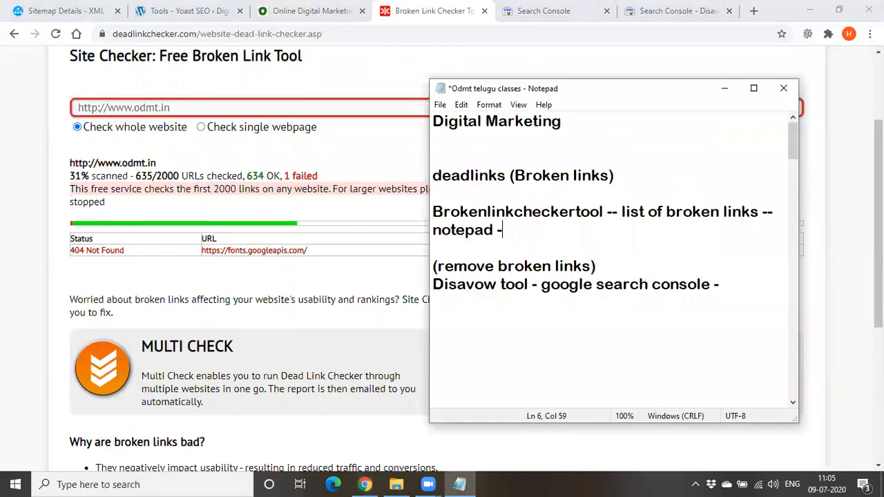
type(".txt")
key("Left")
key("Left")
key("Left")
key("Left")
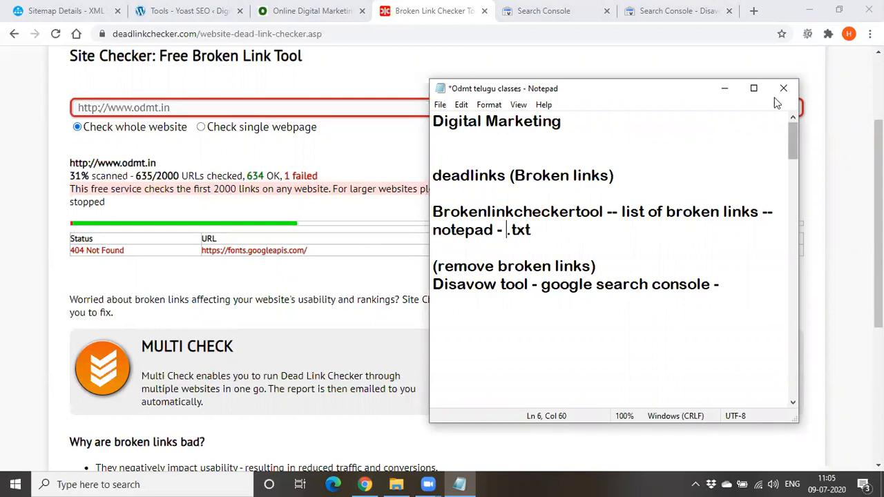
Minimize Notepad, return to the goexplorer.xyz disavow page and close the file upload dialog
left_click(726, 88)
left_click(705, 8)
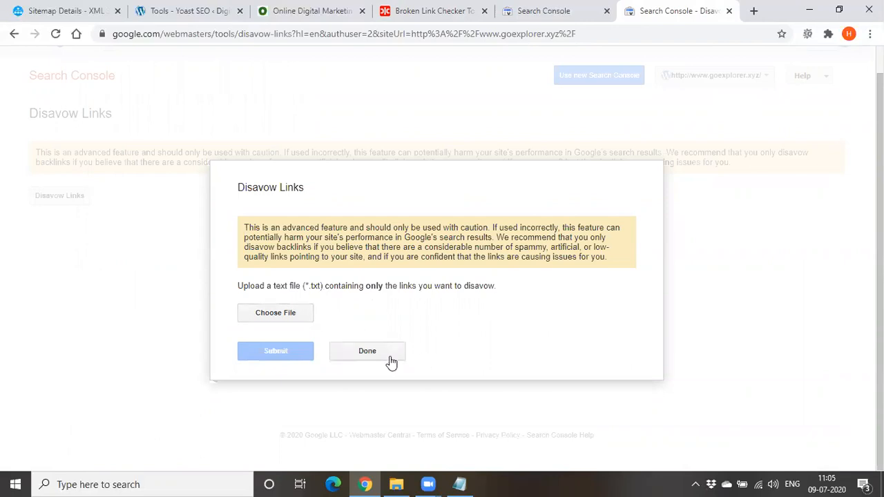
left_click(367, 352)
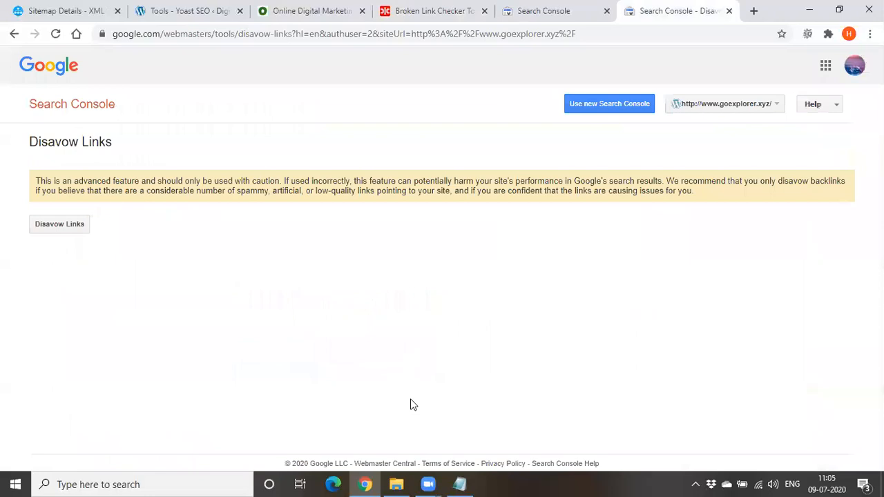
Switch to Notepad and append "give that file to google search console" to the Disavow tool line
key("alt+Tab")
type("give th")
type("at file t")
type("o ")
type("google ")
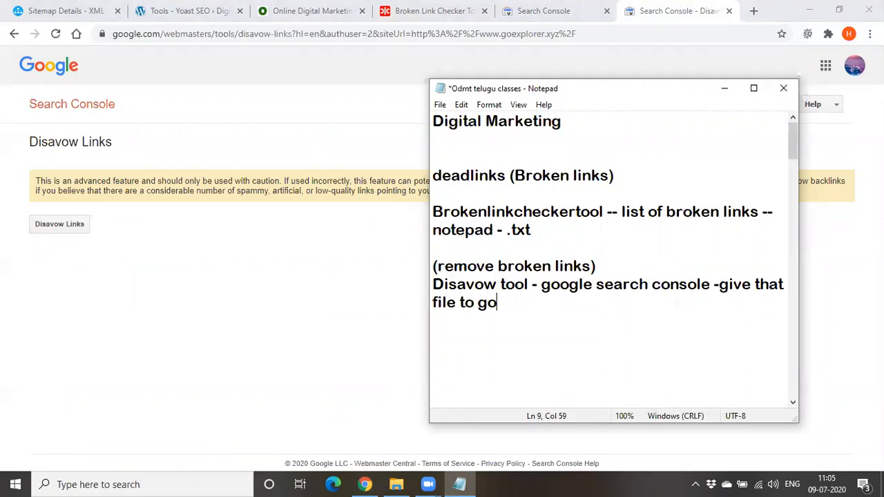
type("search ")
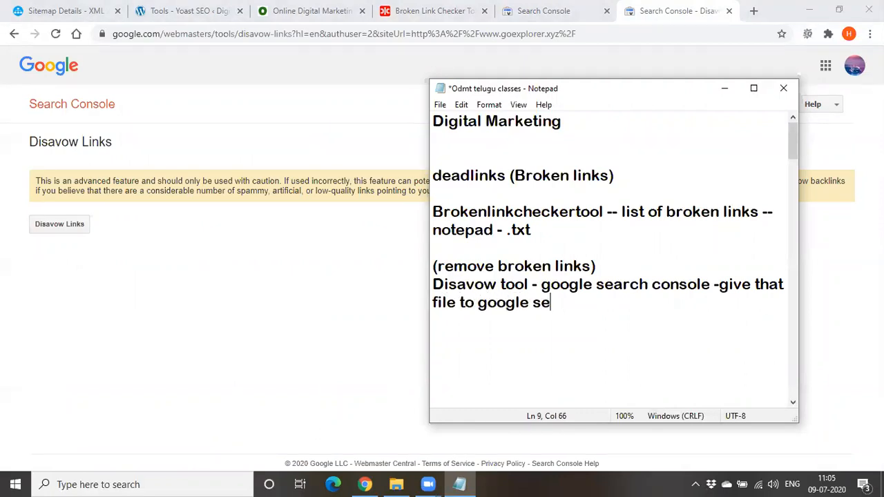
type("console")
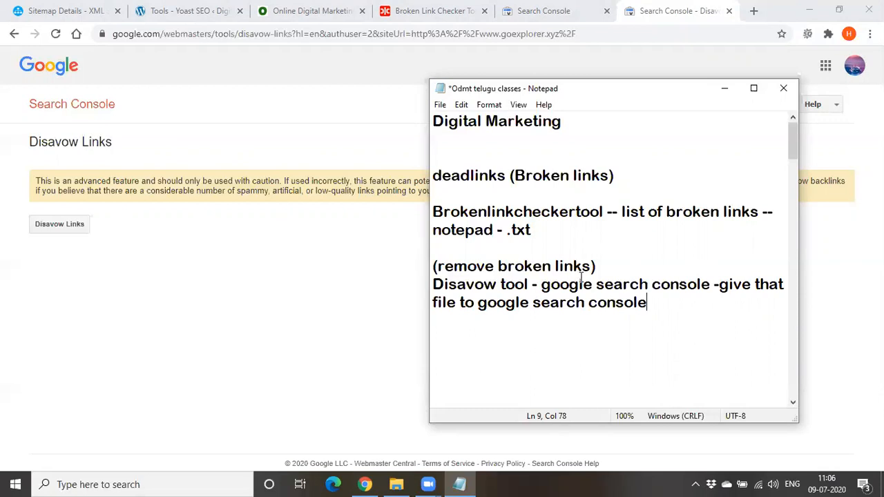
Review the notes by highlighting "Brokenlinkcheckertool" and "Disavow tool" in turn
double_click(530, 216)
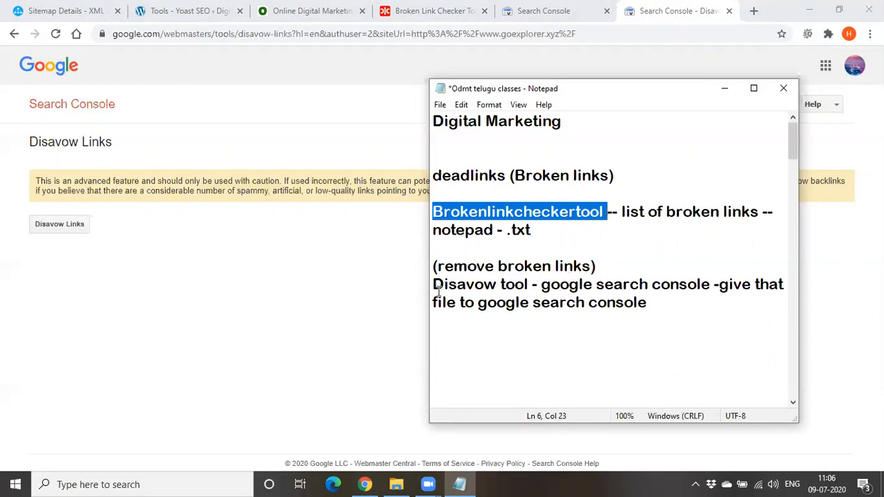
left_click_drag(434, 284, 560, 283)
left_click_drag(533, 280, 436, 290)
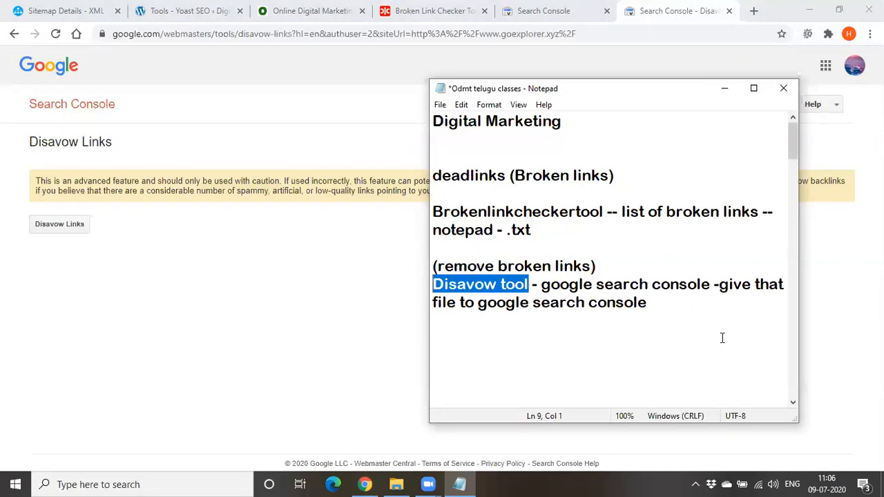
left_click(687, 306)
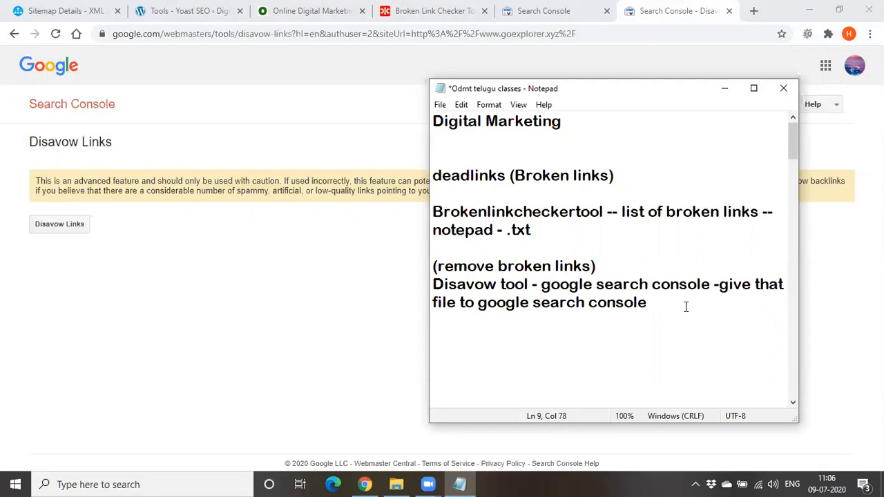
Replace all the dead link and disavow notes under "Digital Marketing" with the topic "Canonical Tags"
key("Return")
key("Return")
key("Return")
key("BackSpace")
left_click(649, 307)
left_click_drag(650, 308, 432, 181)
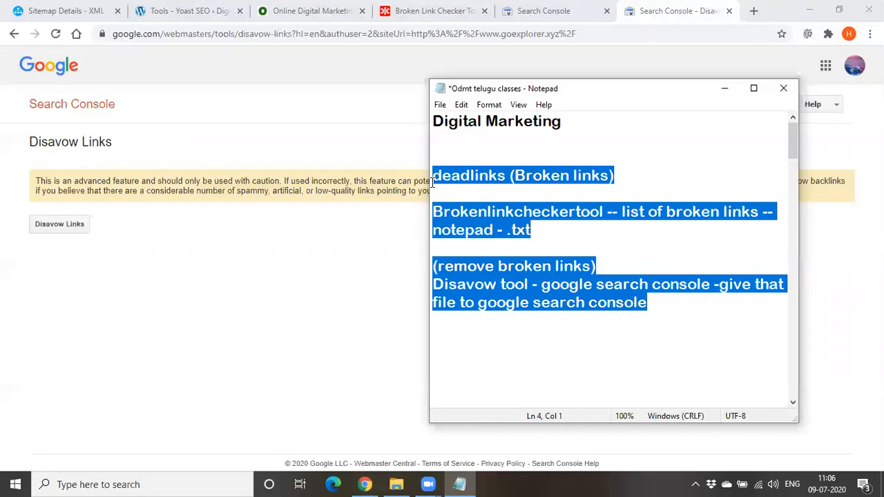
type("C")
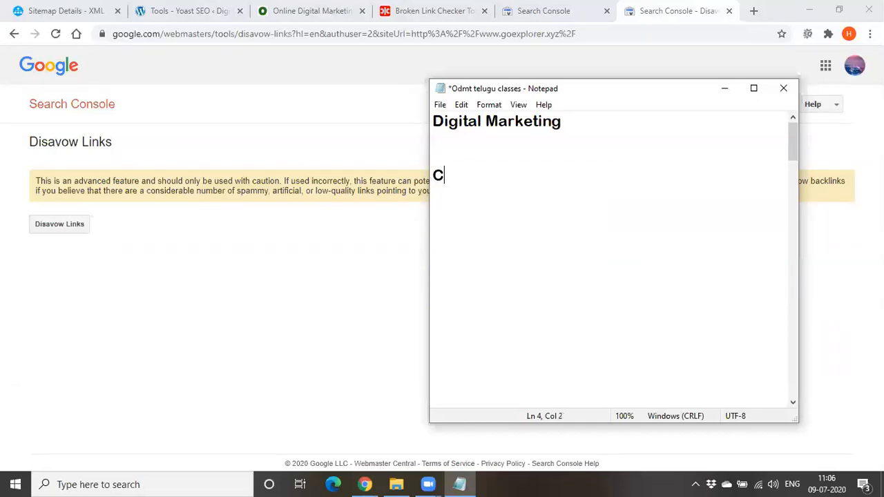
type("anonical Tags")
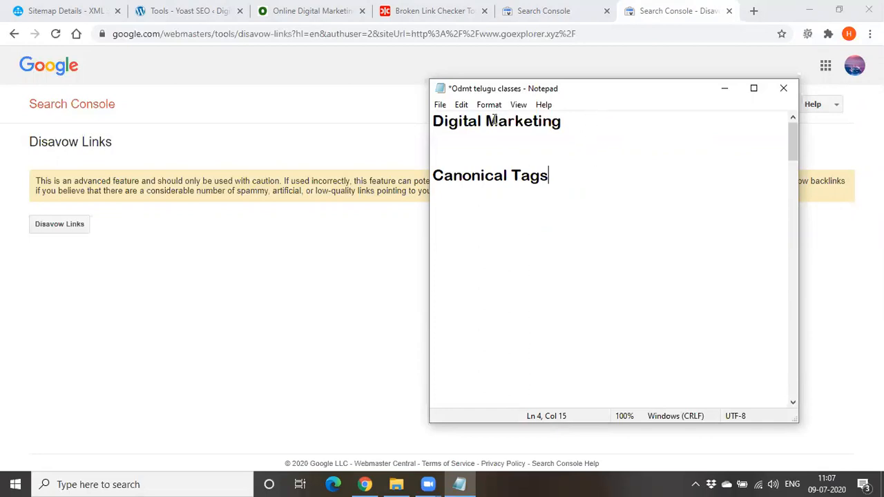
Move the Notepad window toward the middle of the display and append "-- aboutus 1" to the Canonical Tags line
left_click_drag(594, 95, 397, 120)
type("-- ")
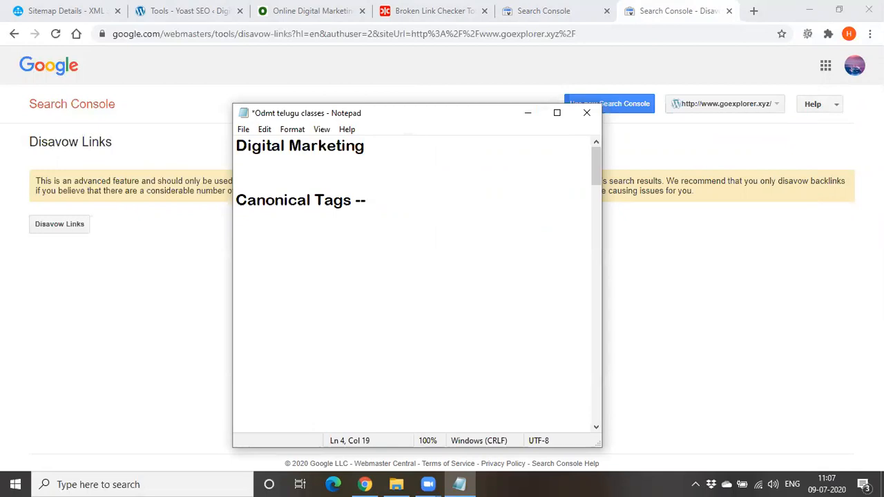
type("aboutus 1")
key("Return")
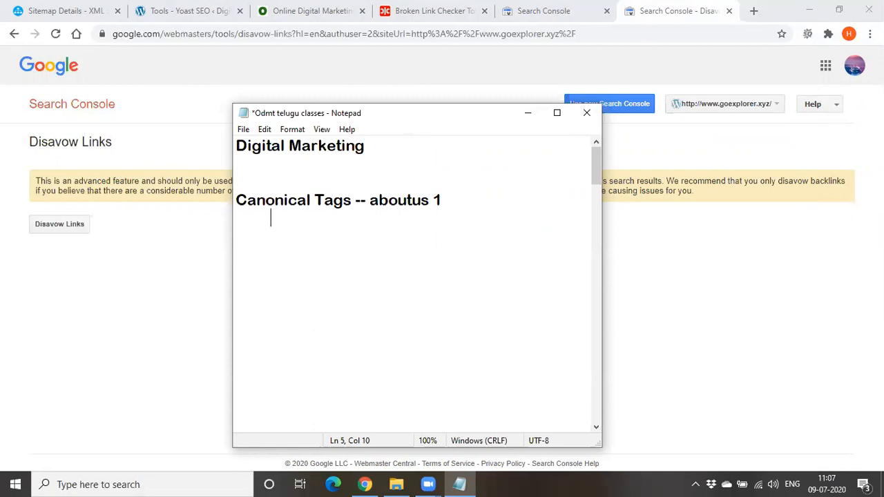
List "about us 2" and "about us 3" on separate indented lines beneath "aboutus 1"
type("about us 2")
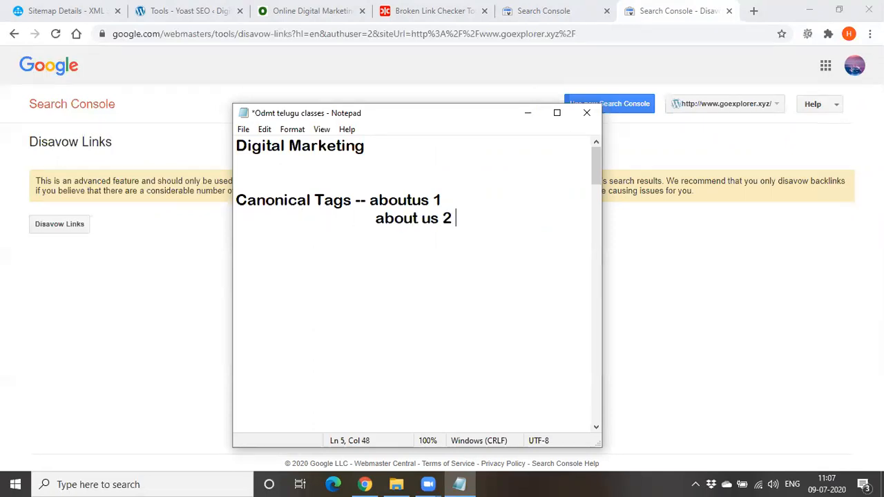
key("Return")
type("about us ")
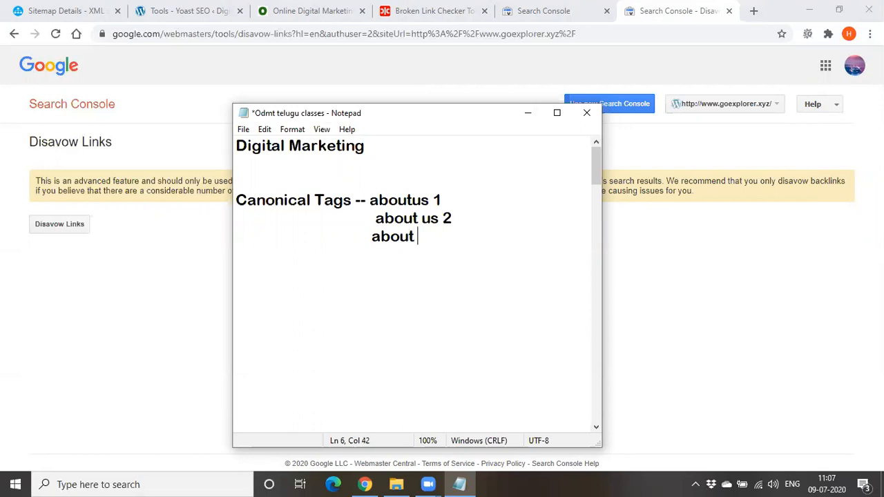
type("3")
Append "(Mobile)" to the "aboutus 1" entry on the Canonical Tags line
left_click(442, 199)
type("()")
key("Left")
type("Mobl")
key("BackSpace")
type("ile")
Append "(tab)" to the "about us 2" entry and "(desktop)" to the "about us 3" entry
left_click(460, 217)
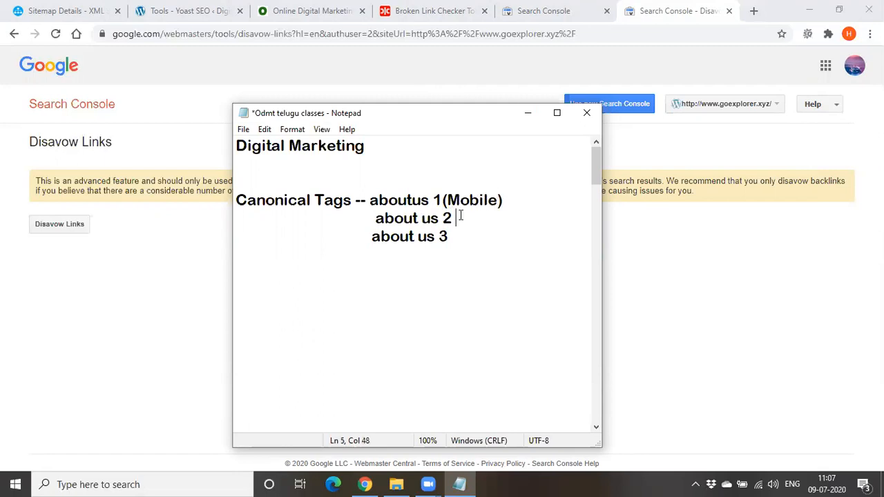
type("()")
key("Left")
type("tab")
left_click(458, 237)
type("()")
key("Left")
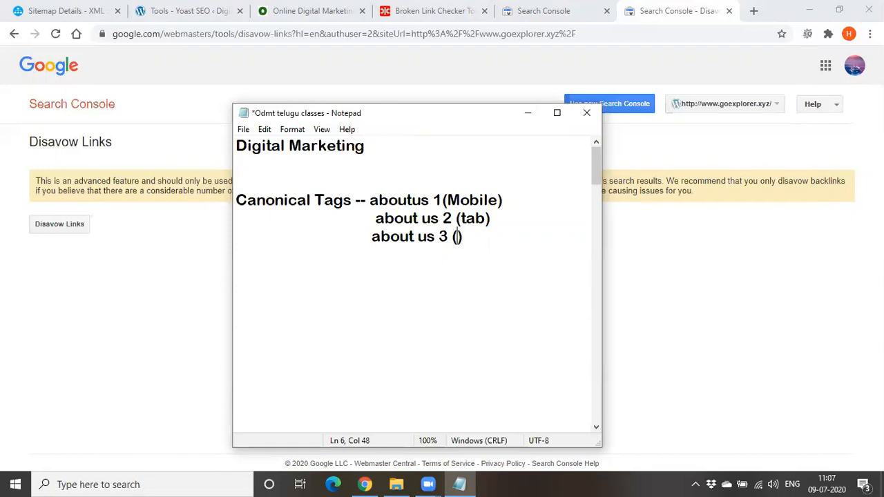
type("desko")
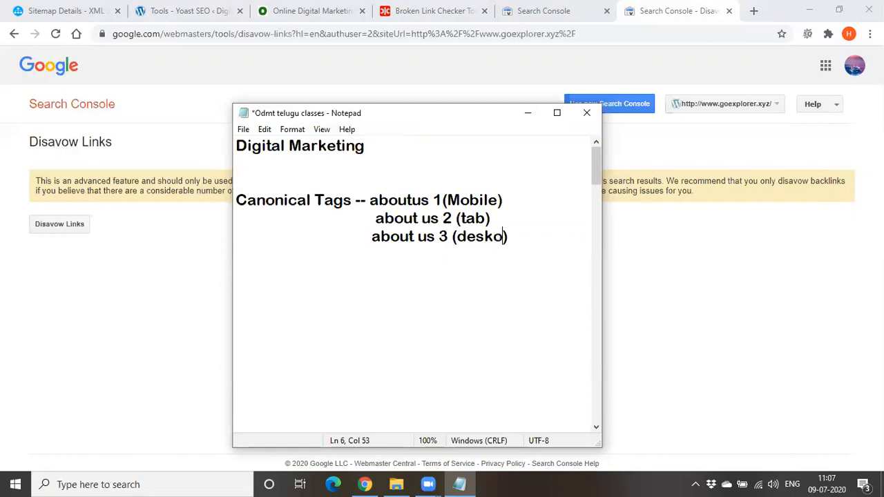
key("BackSpace")
type("top")
Review the three device-specific about us entries by highlighting the list twice, and return the cursor to just below it
left_click_drag(371, 200, 544, 242)
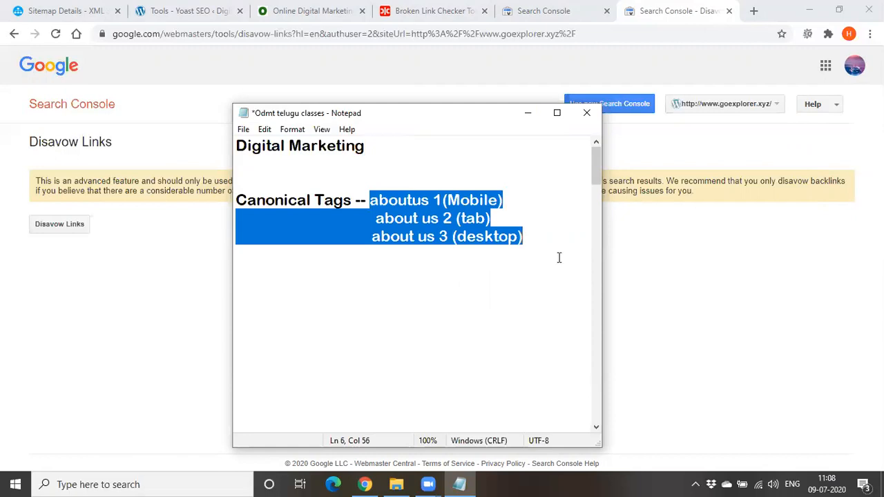
left_click(481, 306)
left_click_drag(371, 198, 451, 253)
left_click(409, 322)
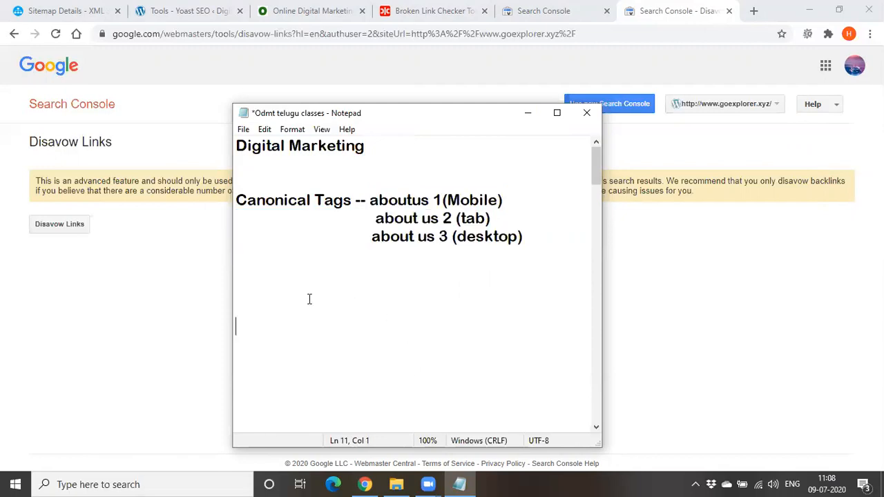
key("Up")
key("Up")
key("BackSpace")
key("Up")
Highlight "aboutus 1" on its own, and highlight the complete list from the Mobile entry to the desktop entry again
left_click_drag(365, 200, 449, 202)
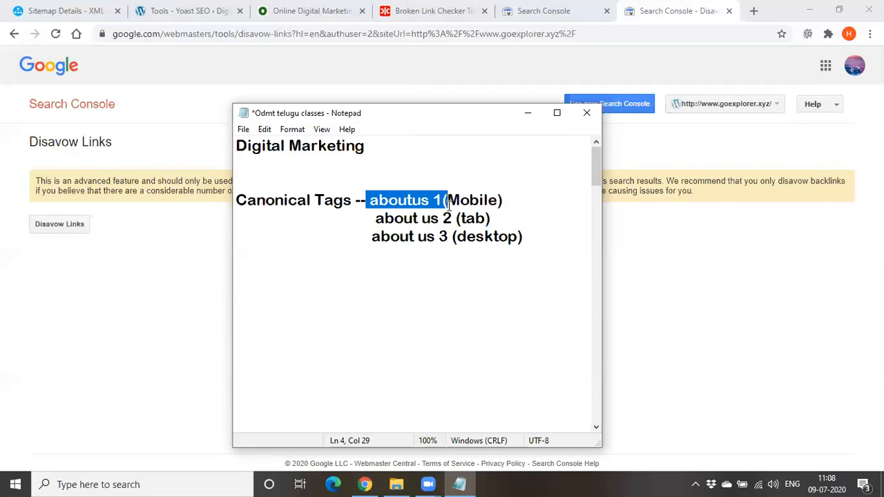
left_click(270, 271)
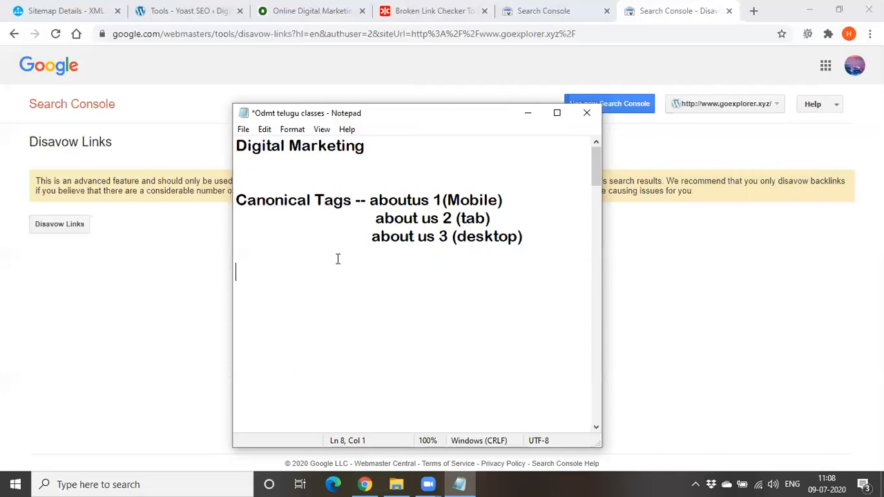
left_click_drag(373, 201, 503, 251)
left_click(501, 312)
left_click_drag(371, 200, 523, 241)
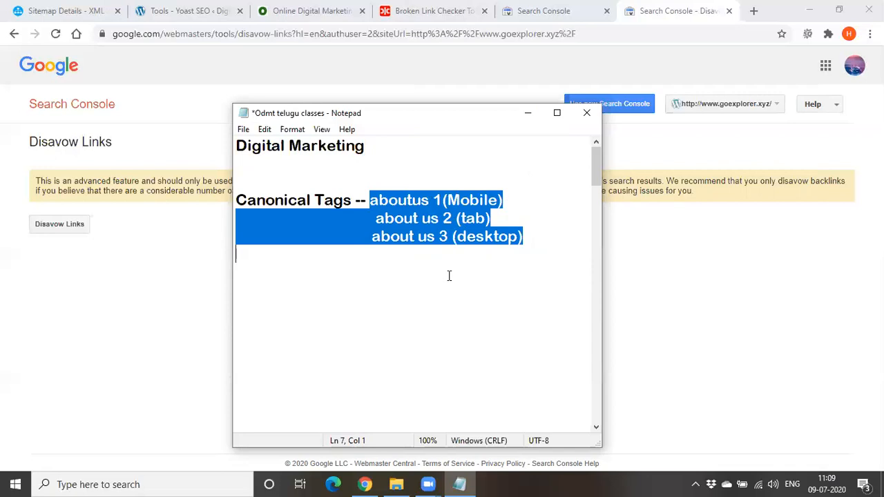
left_click(403, 282)
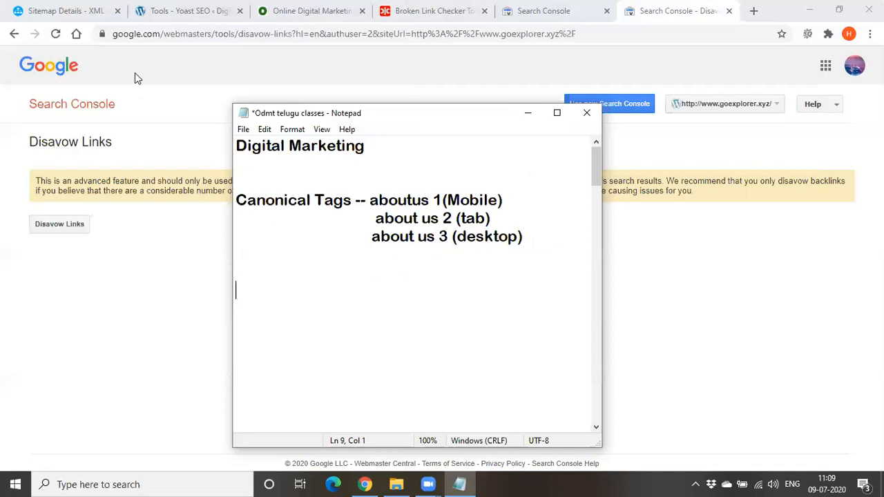
Switch to the WordPress admin in Chrome and open the list of all pages
left_click(202, 11)
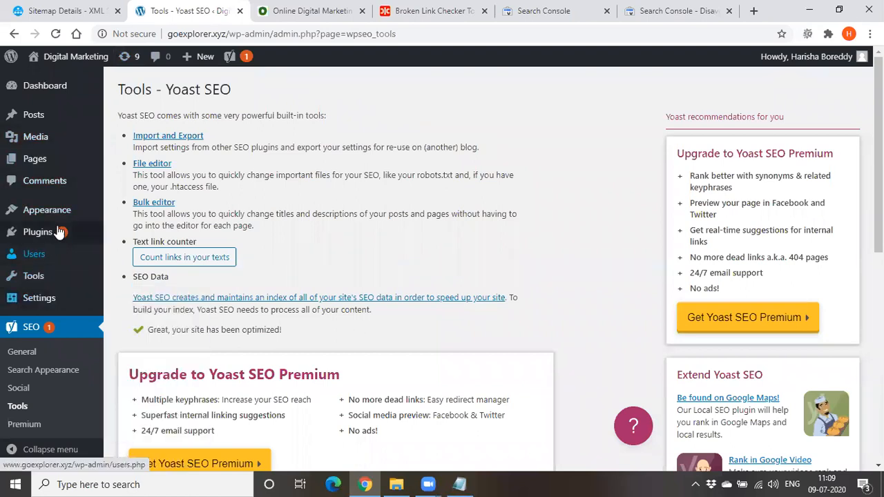
mouse_move(40, 158)
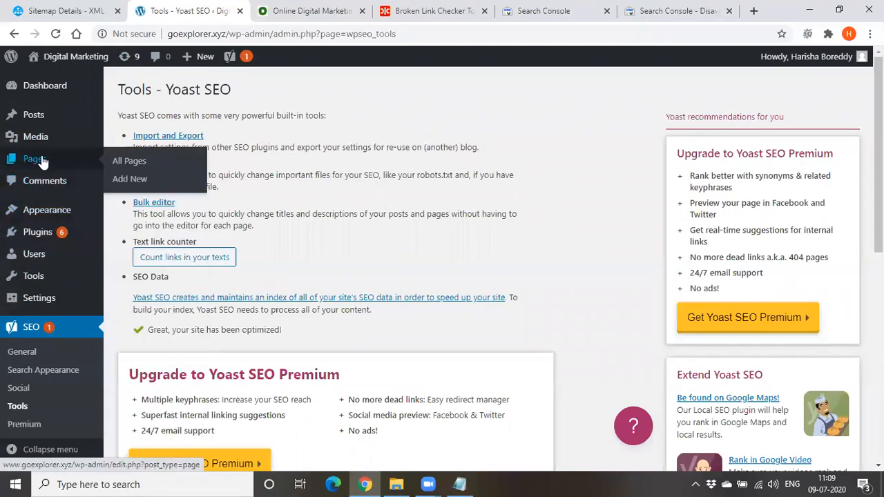
left_click(117, 161)
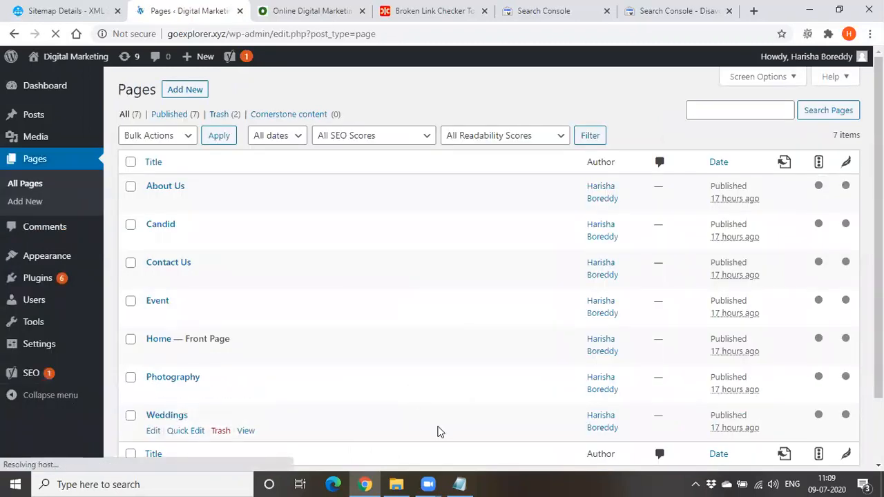
Switch back to the Notepad notes and append "----" to the Mobile entry and "--" to the tab entry
key("alt+Tab")
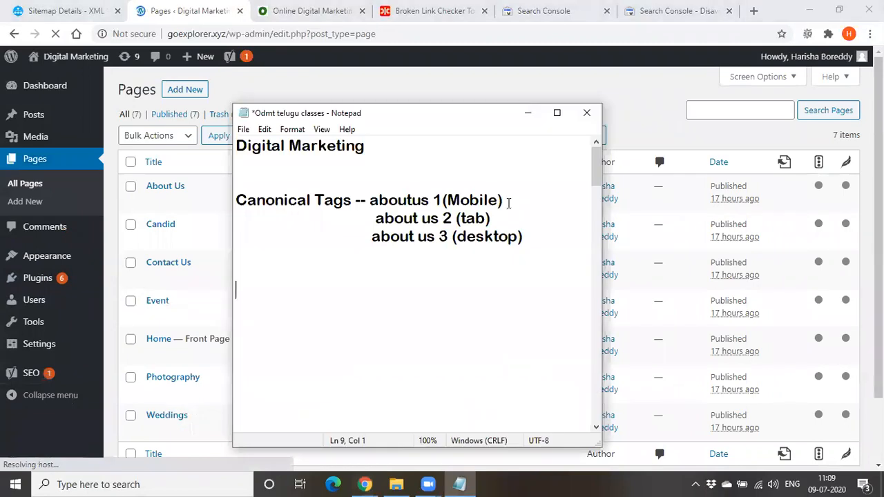
left_click(508, 202)
type("----")
left_click(515, 218)
type("--")
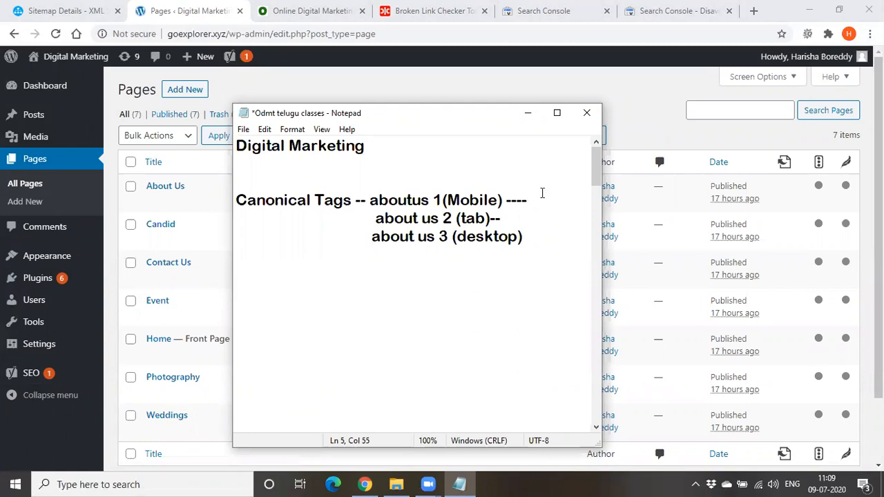
Minimize Notepad, open the About Us page for editing, and activate the Canonical URL field in Yoast's Advanced settings
left_click(526, 112)
left_click(169, 188)
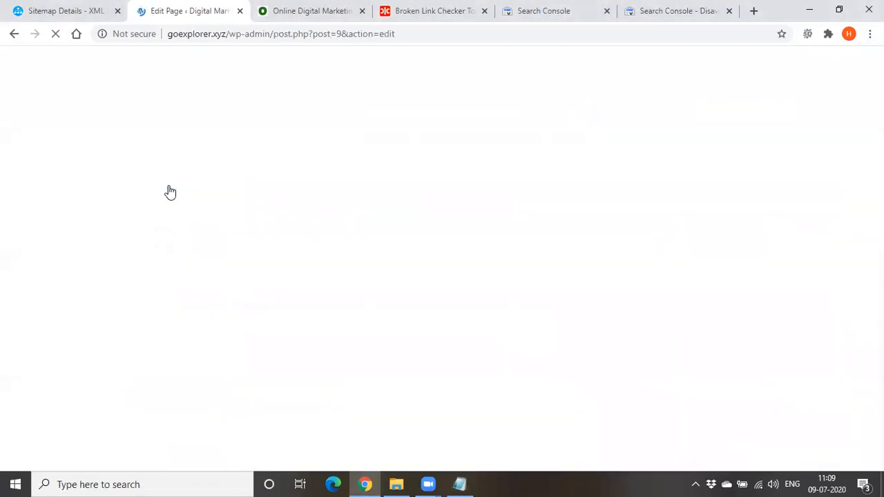
scroll(169, 188, "down", 10)
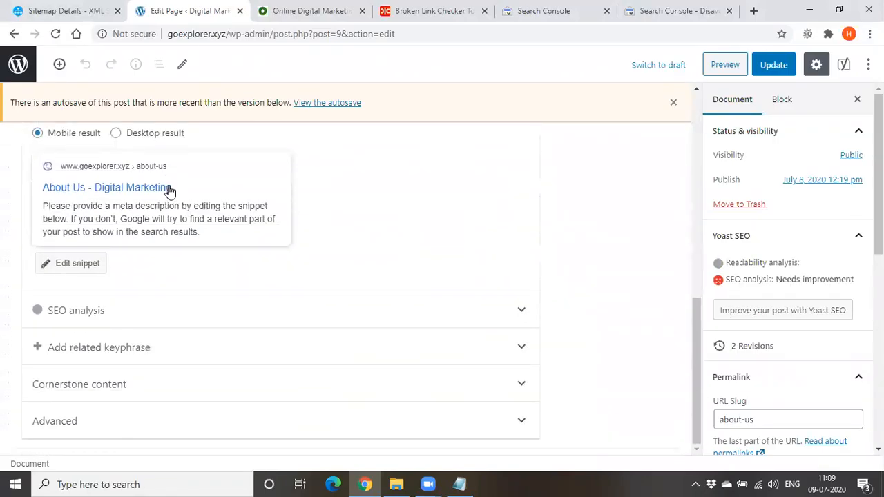
left_click(135, 419)
scroll(131, 263, "down", 3)
scroll(125, 212, "down", 1)
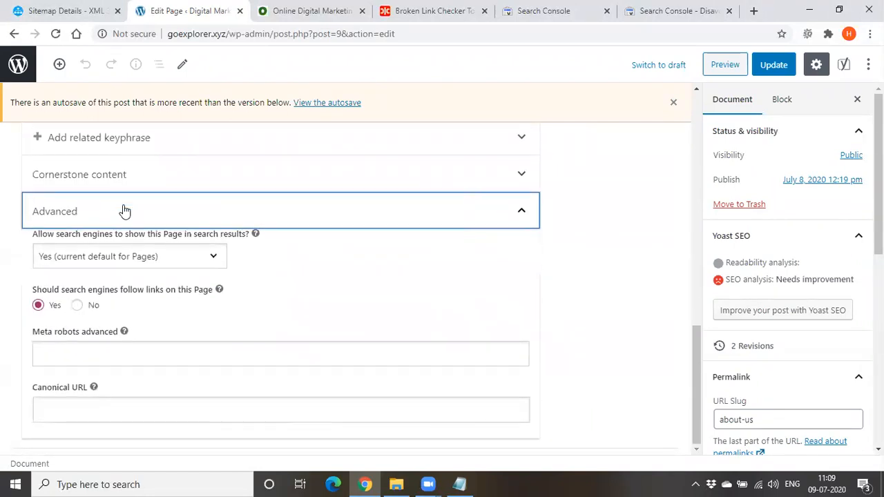
left_click(64, 404)
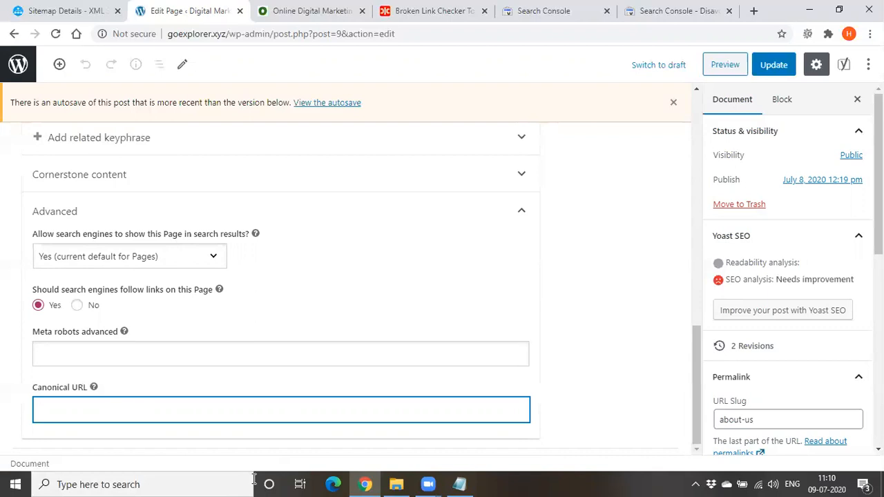
Enter the start of a canonical tag, <link rel-"canonical", in the Canonical URL field
type("<link")
type(" re")
type("l=")
type("\"\"")
type("canon")
type("ical")
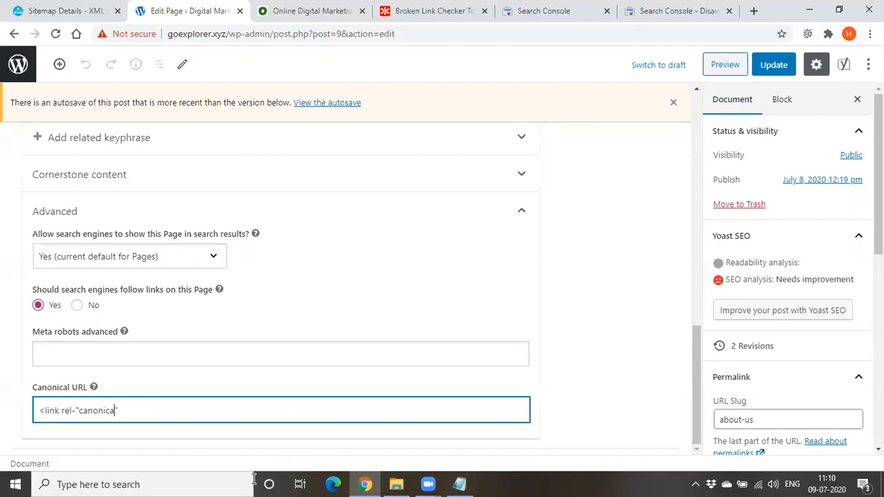
key("Right")
type("ahref-\"\"")
key("Left")
type("www.")
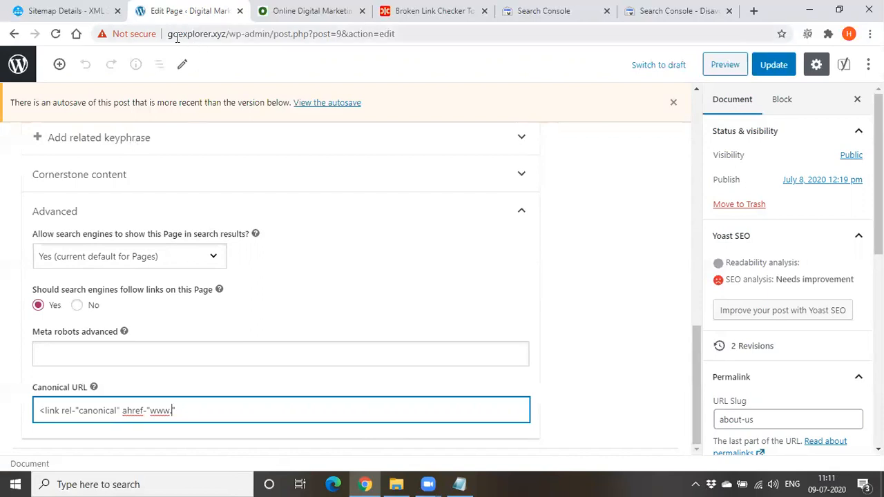
left_click_drag(169, 34, 306, 31)
key("ctrl+c")
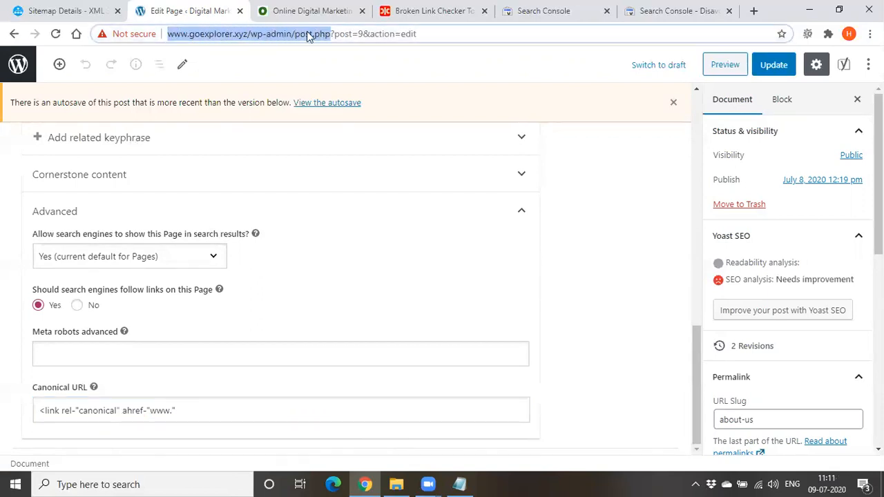
left_click(171, 411)
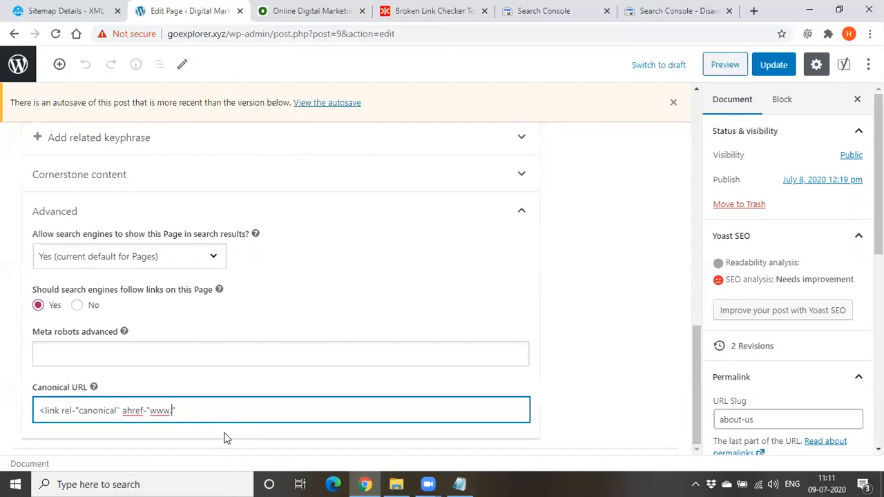
key("ctrl+v")
left_click_drag(171, 411, 153, 412)
key("BackSpace")
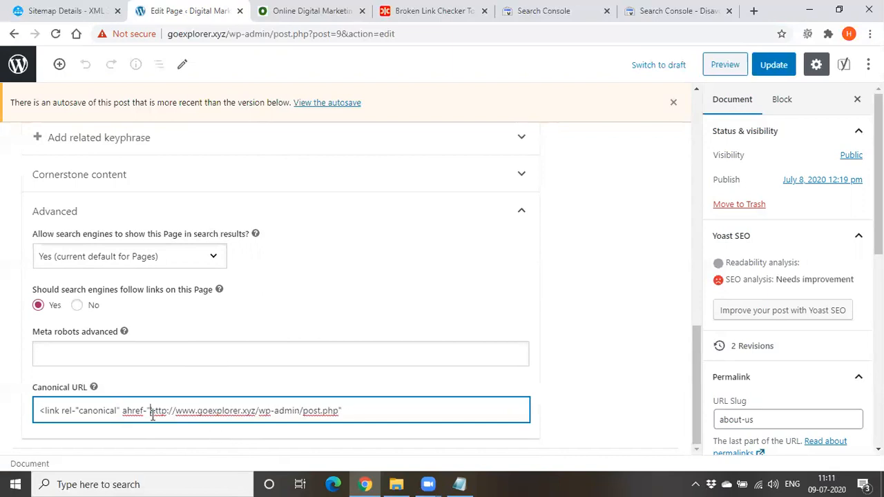
Close the canonical tag with "/>" at the end of the Canonical URL value
left_click(401, 410)
type("/>")
Replace the hyphens after rel and ahref in the canonical tag with equals signs
left_click(78, 410)
key("BackSpace")
type("=")
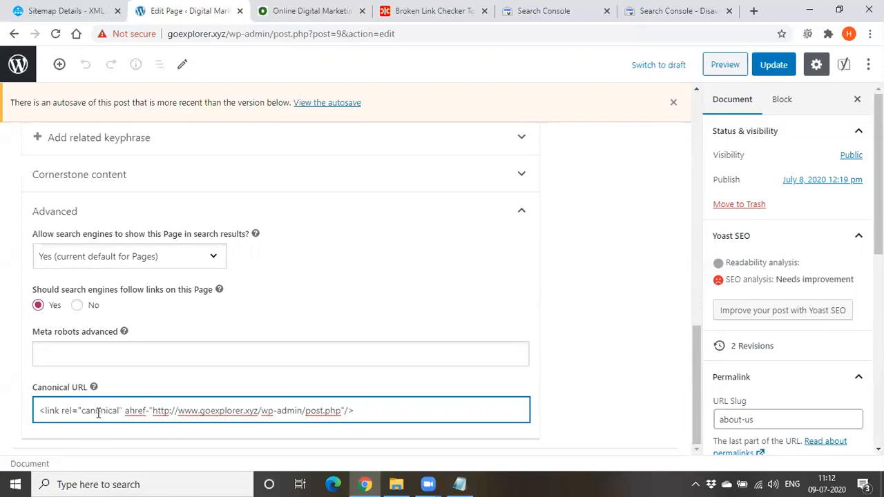
double_click(98, 411)
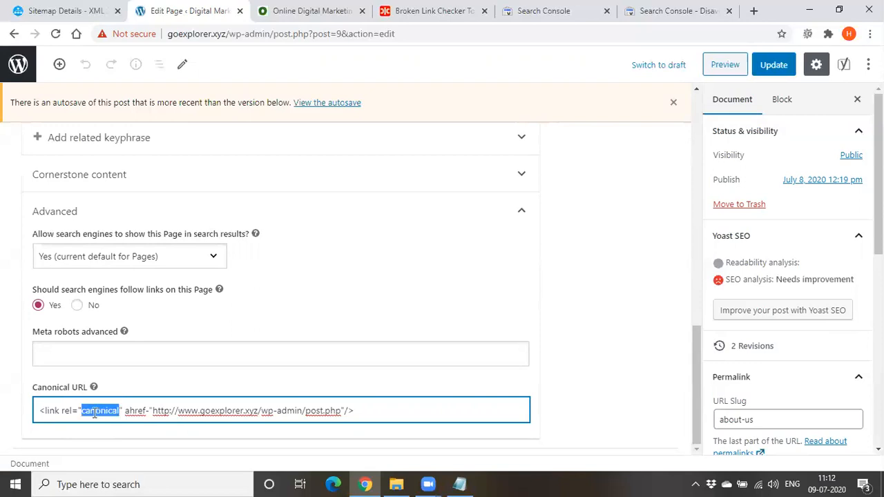
left_click(149, 411)
key("BackSpace")
type("=")
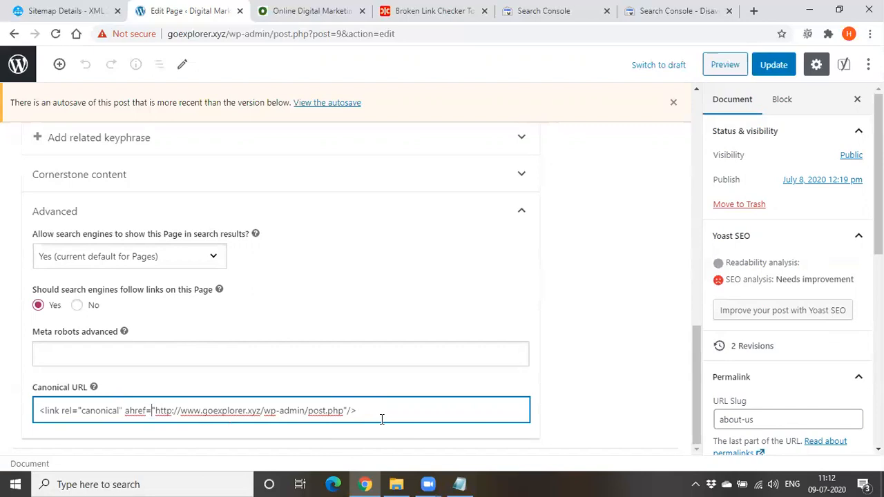
Expand the Cornerstone content section and highlight its description about the most important and extensive articles
scroll(381, 419, "up", 1)
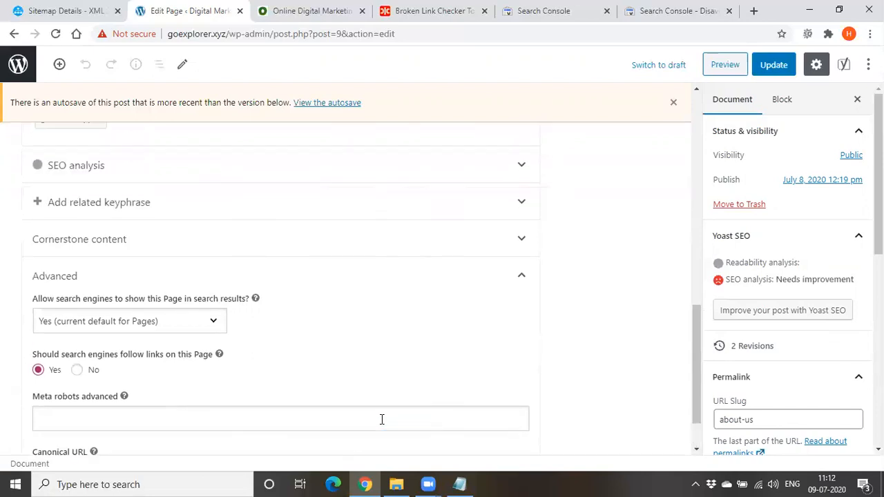
left_click(522, 241)
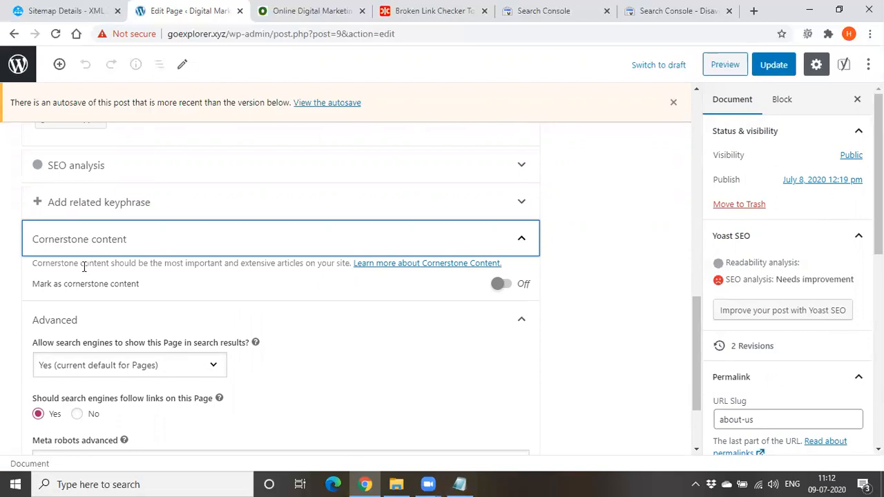
left_click_drag(114, 263, 333, 265)
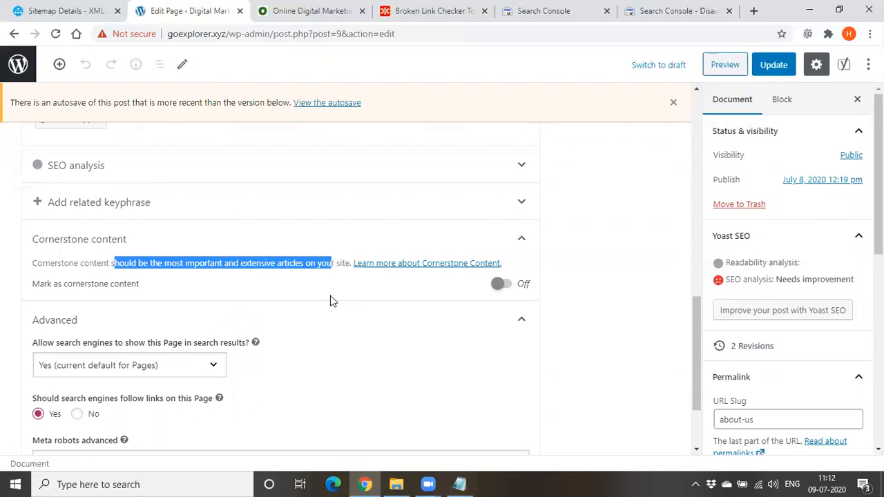
scroll(330, 300, "up", 1)
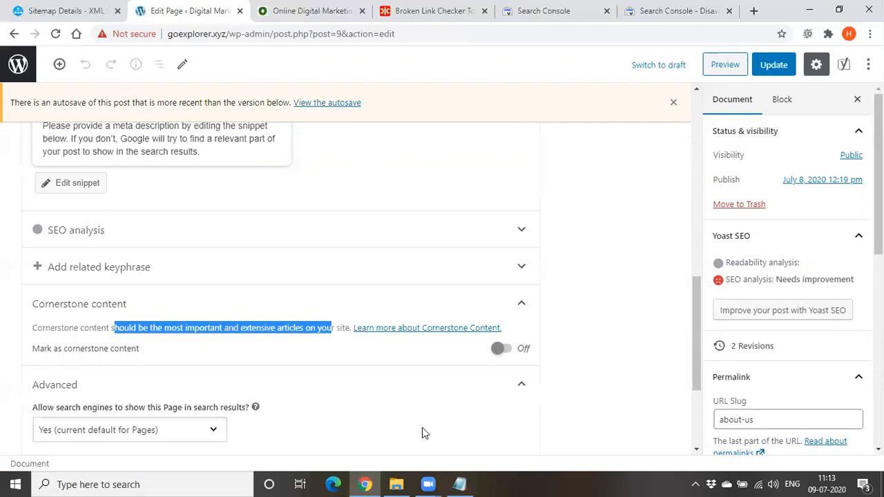
left_click(227, 360)
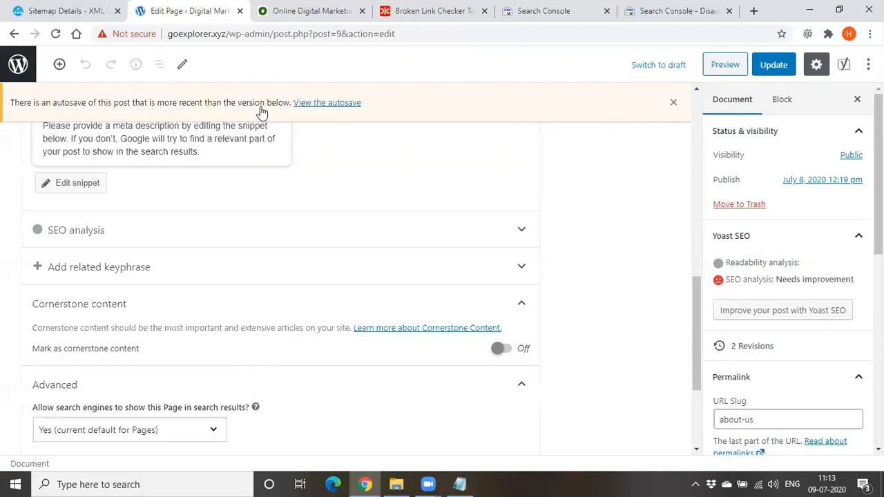
Switch Mark as cornerstone content on and back off
scroll(331, 240, "up", 7)
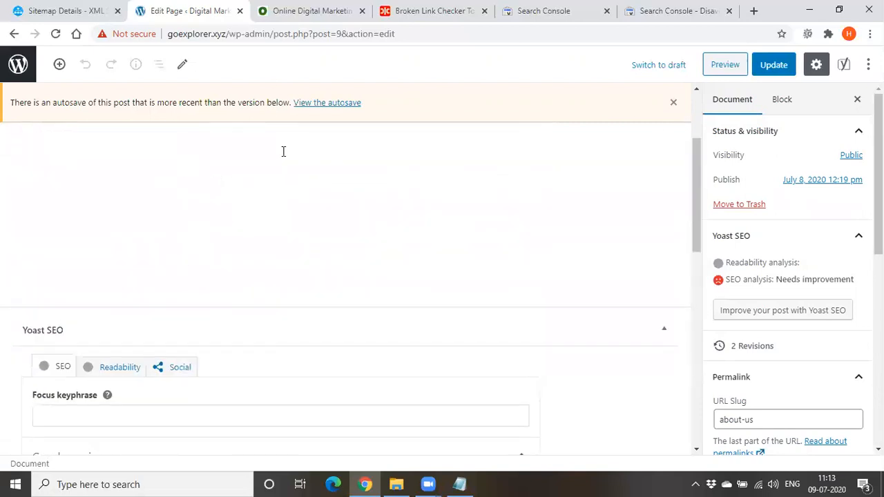
scroll(248, 253, "down", 2)
scroll(246, 252, "down", 6)
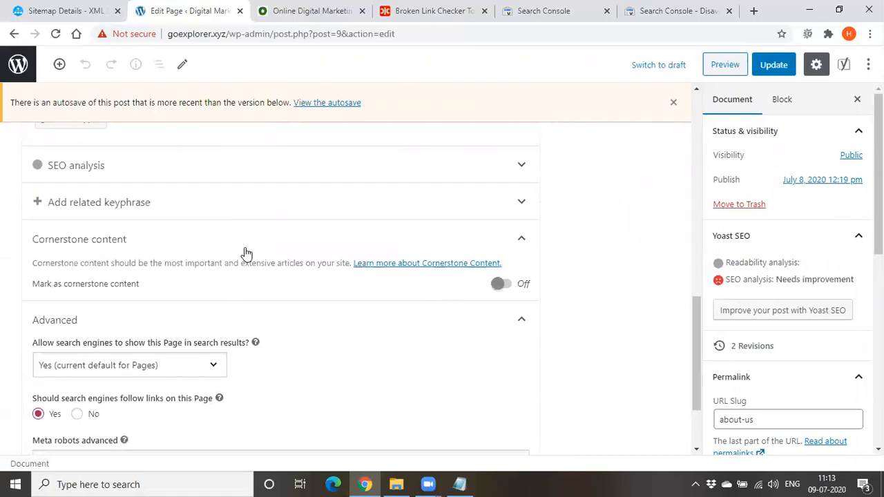
scroll(245, 253, "up", 2)
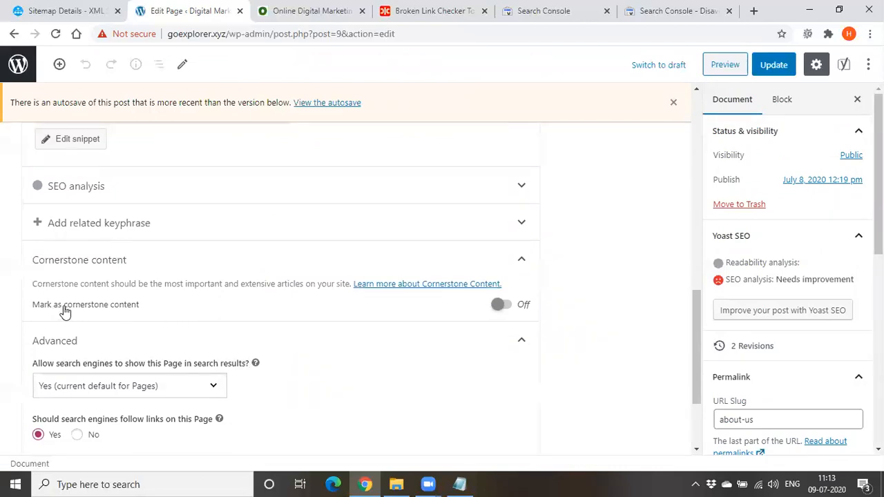
left_click(500, 311)
left_click(507, 305)
Highlight "the most important and extensive" in the Cornerstone content description twice and clear the selection
left_click_drag(148, 283, 266, 285)
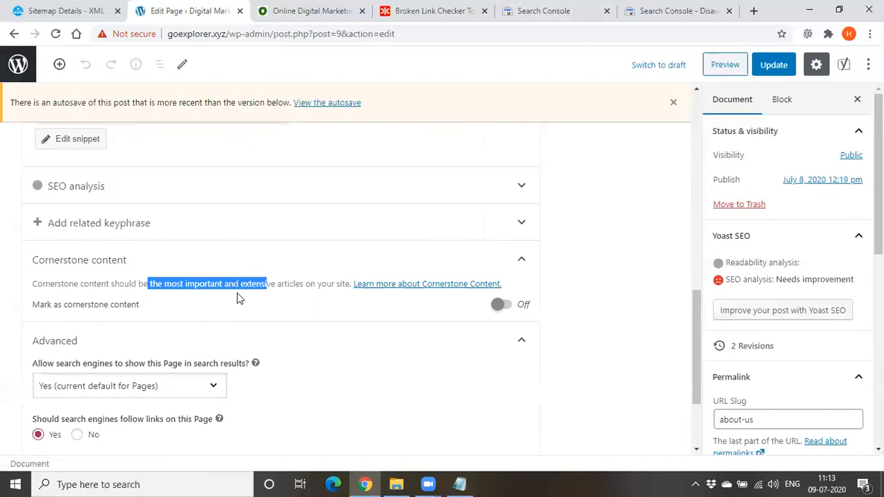
left_click(237, 293)
left_click_drag(145, 278, 261, 284)
key("Page_Down")
scroll(106, 339, "up", 2)
left_click(311, 319)
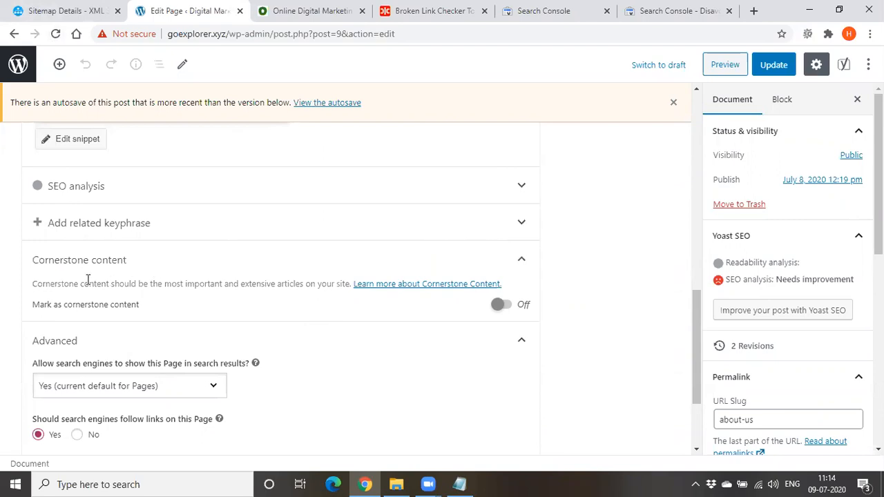
Highlight "content should be the most" in the cornerstone description and toggle the cornerstone marking on and off again
left_click_drag(80, 283, 182, 284)
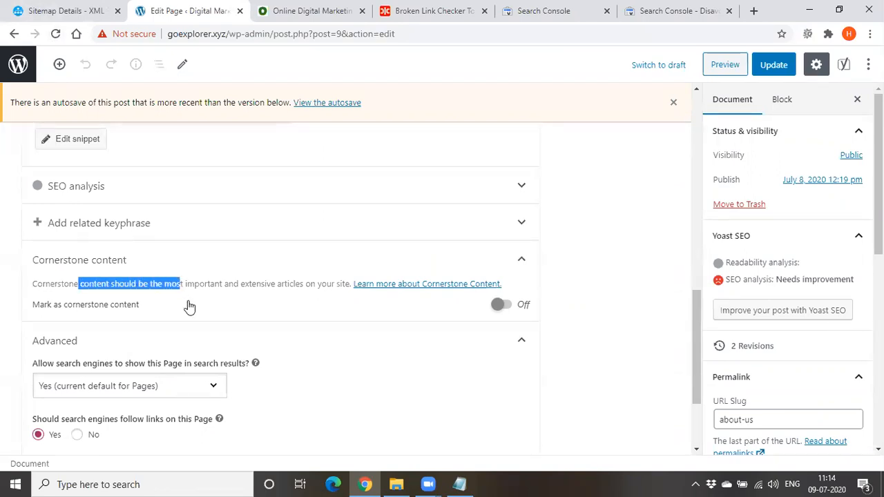
left_click(503, 305)
left_click(507, 310)
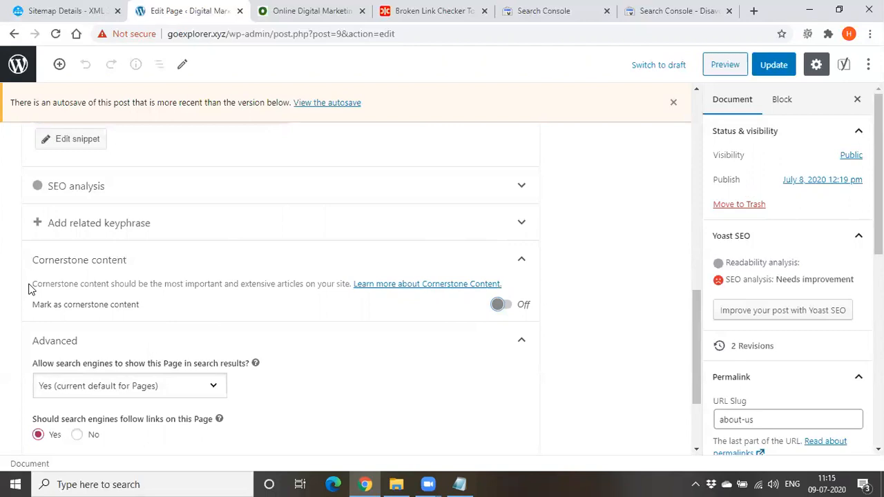
Highlight "should be the most important and extensive articles" in the cornerstone description
left_click_drag(29, 289, 227, 297)
left_click(244, 297)
left_click_drag(304, 284, 116, 284)
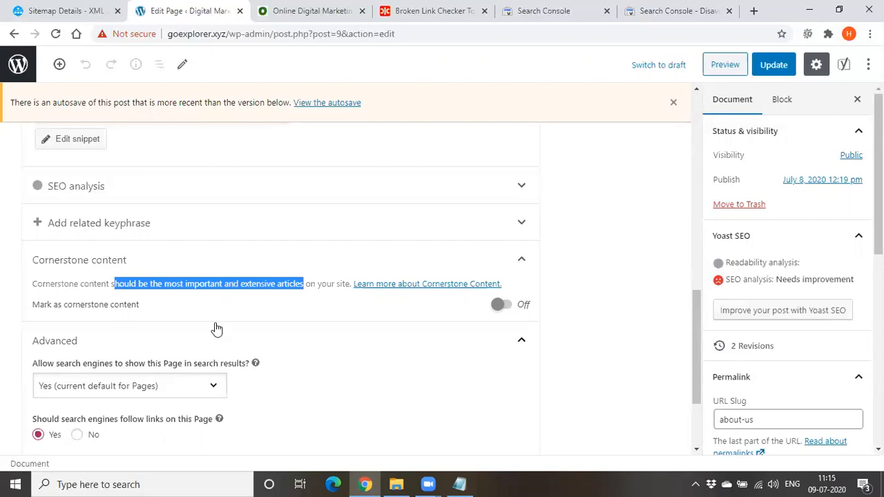
Show the Meta robots advanced options and dismiss the autosave notice
scroll(216, 329, "down", 2)
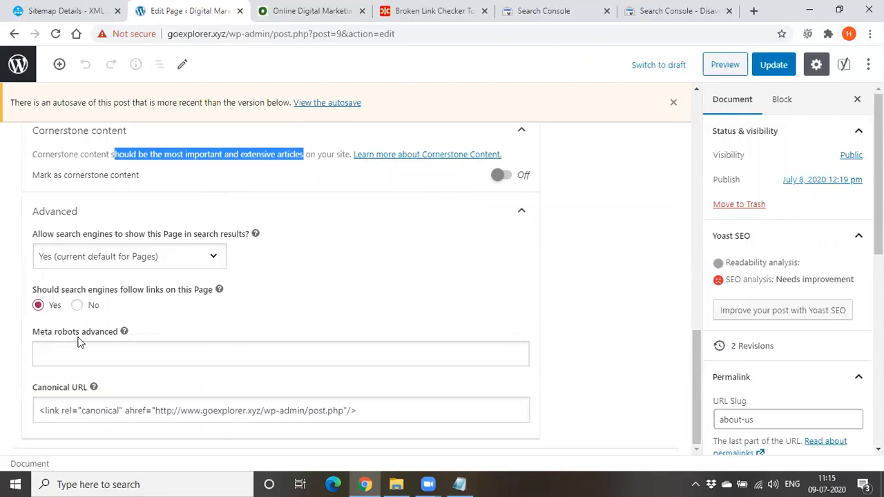
left_click(145, 353)
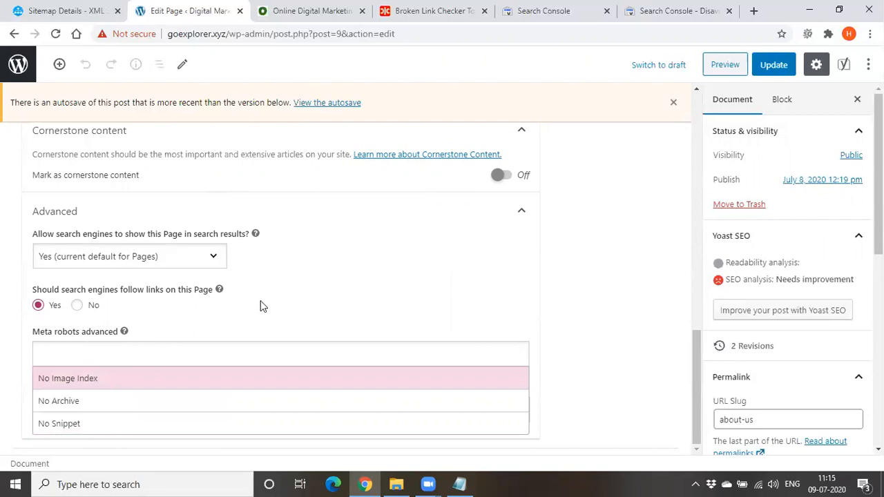
left_click(673, 102)
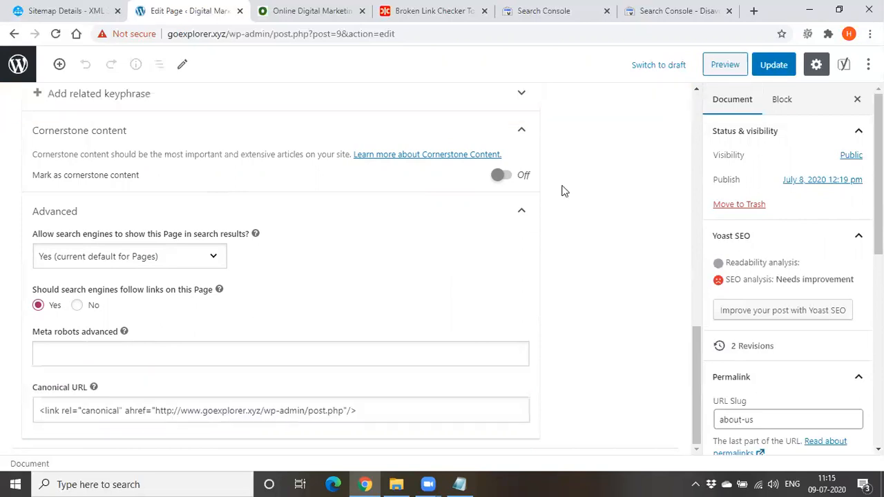
Review the Meta robots advanced options, add No Image Index, and remove it again
left_click(242, 356)
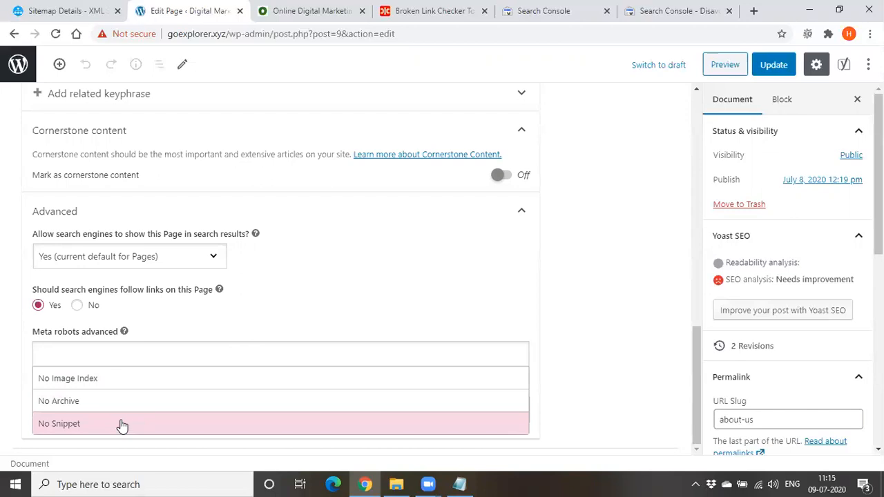
left_click(149, 353)
left_click(133, 353)
left_click(95, 381)
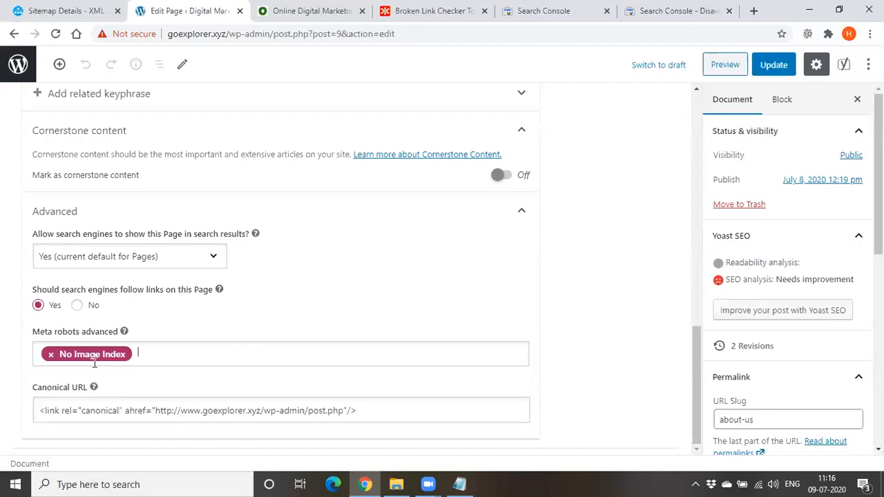
left_click(52, 357)
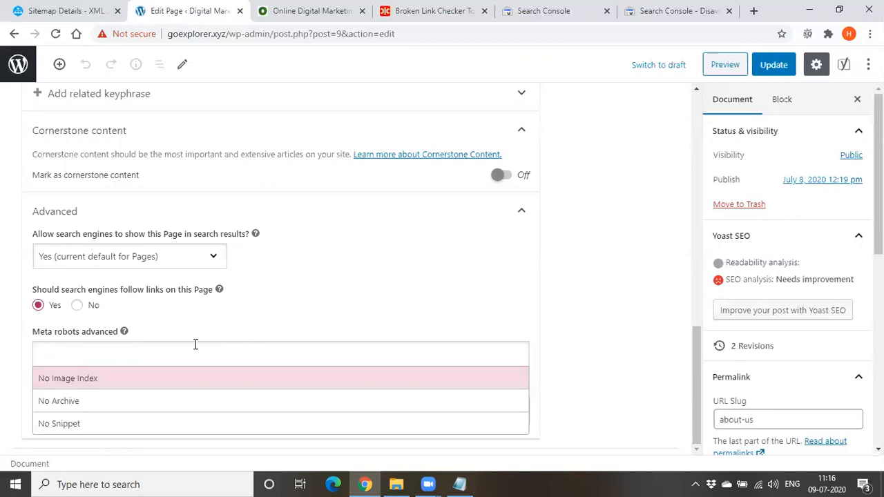
left_click(208, 325)
Switch to the Notepad notes and replace the text below the Digital Marketing heading with "Redirections:"
scroll(209, 326, "up", 4)
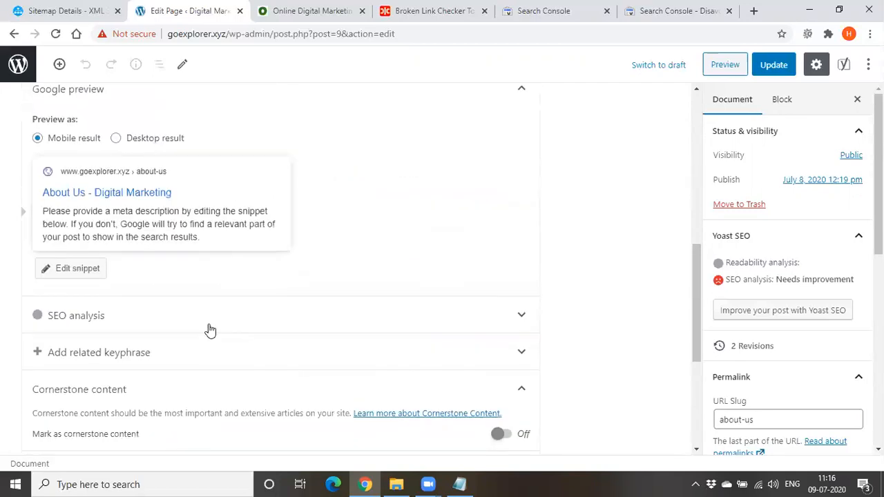
scroll(210, 331, "up", 3)
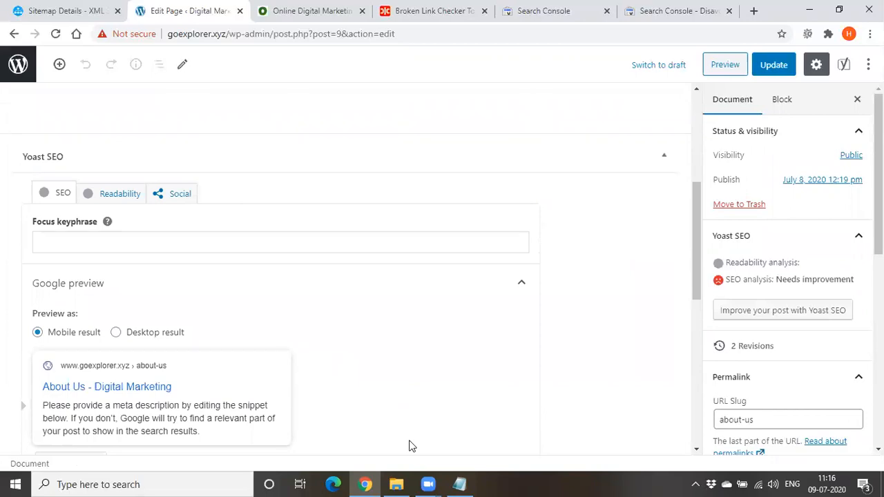
scroll(409, 446, "up", 4)
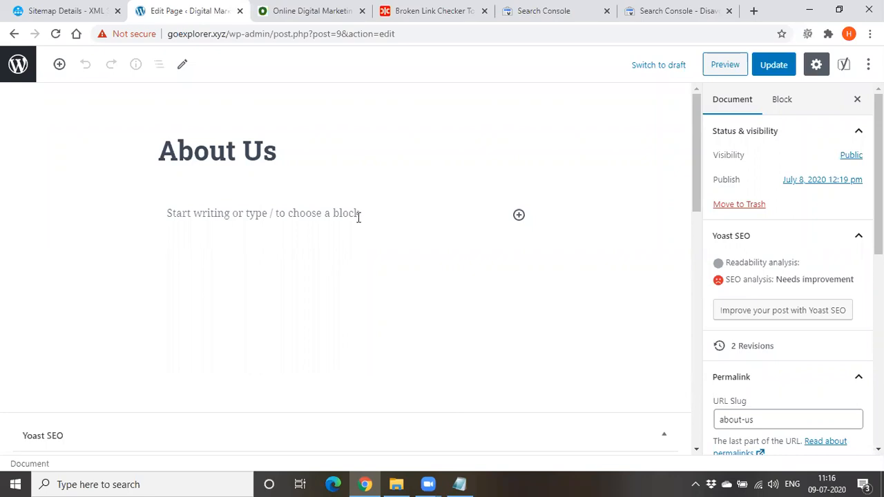
key("alt+Tab")
left_click_drag(243, 200, 360, 220)
left_click_drag(236, 200, 532, 249)
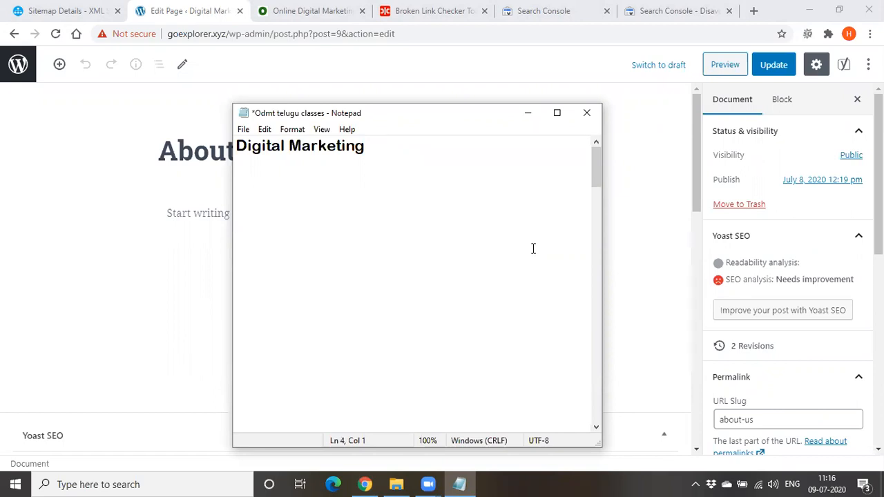
type("Redirectio")
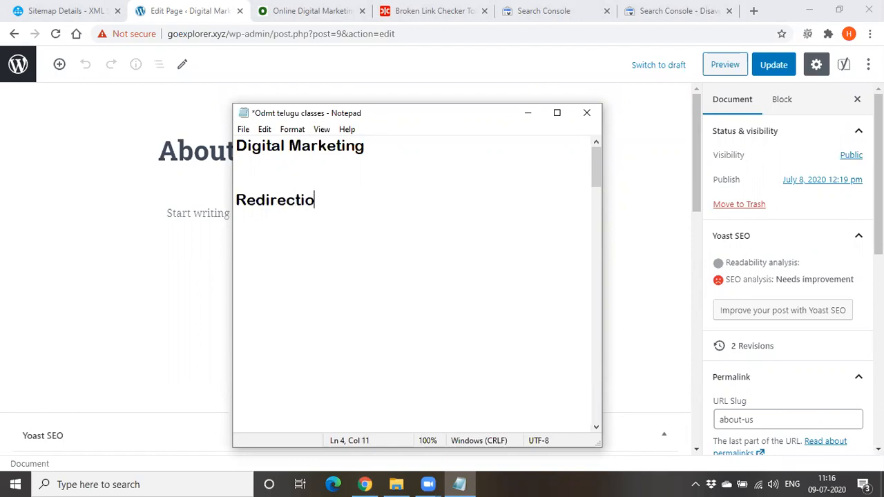
type("ns:")
Add the lines "fb.com" and "facebook.com" below the Redirections heading, leaving a blank line after it
key("Return")
key("Return")
type("fb.com")
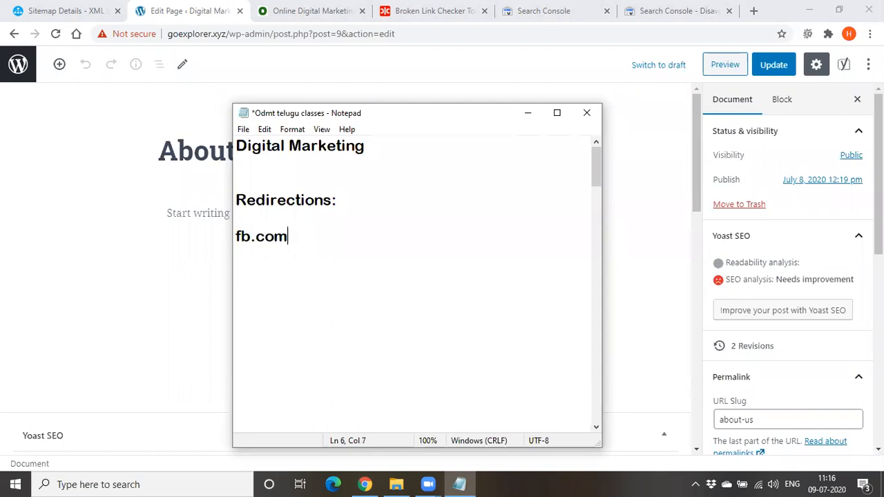
key("Return")
type("facebook.com")
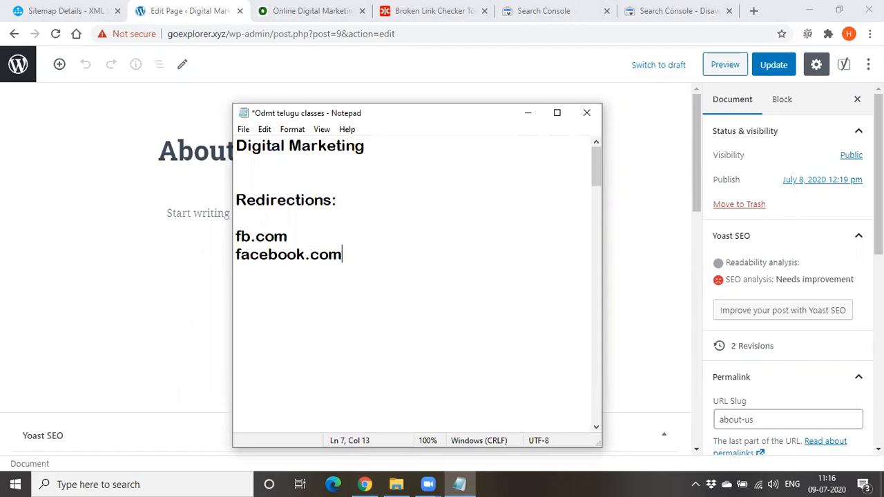
Add the lines "flipkart.com" and "flipcart.com" below facebook.com, separated from it by a blank line
key("Return")
key("Return")
type("flip")
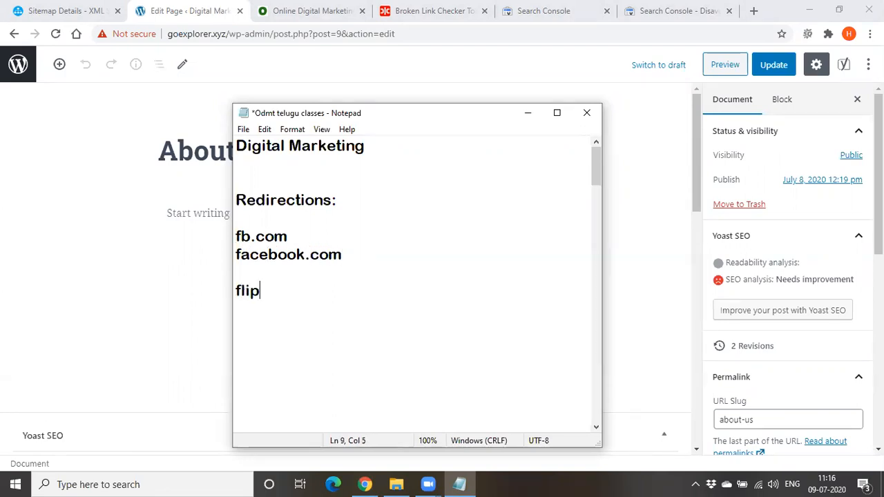
type("kart.")
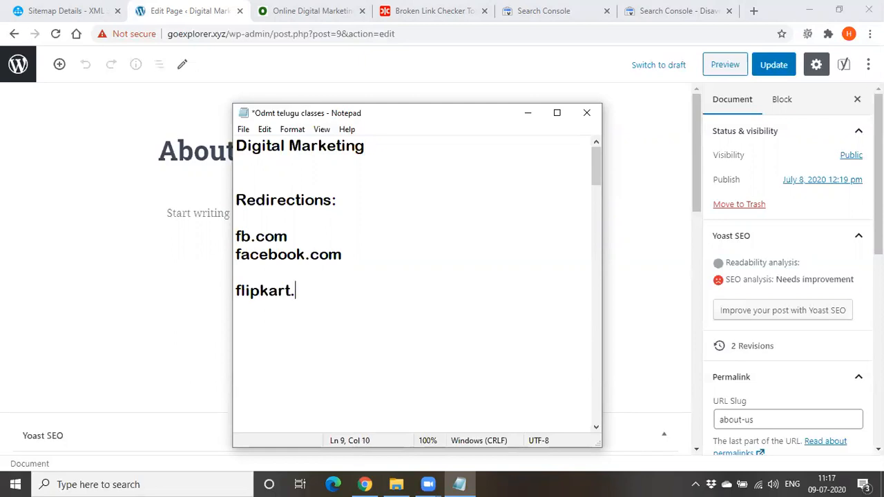
type("com")
key("Return")
type("flipcar")
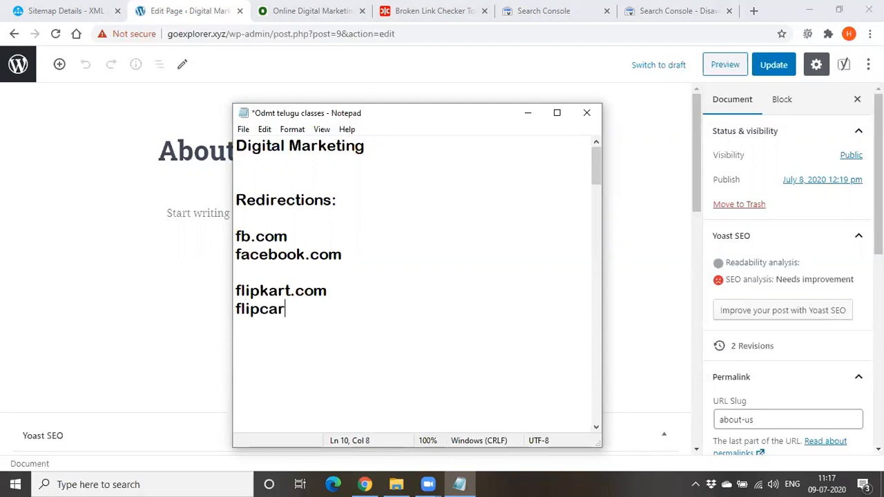
type("t.com")
Copy flipcart.com from the notes and load it in the browser tab showing the Online Digital Marketing page
key("Home")
key("shift+End")
key("ctrl+c")
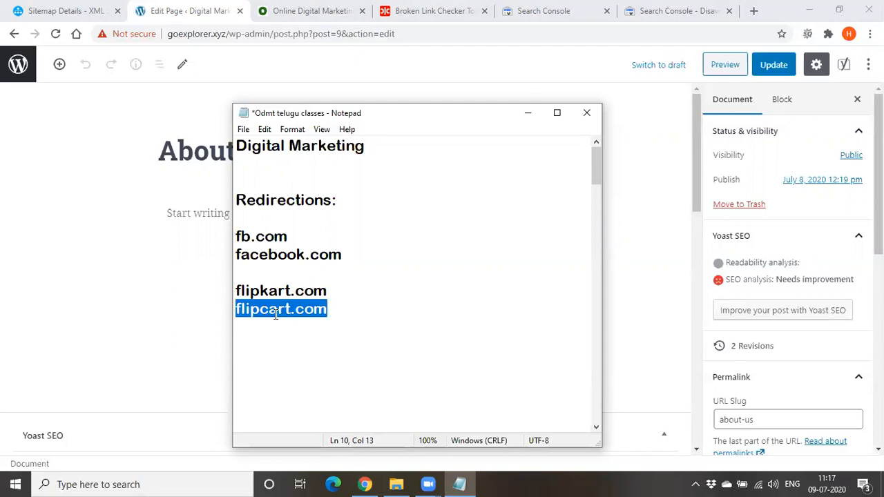
left_click(303, 13)
left_click(297, 35)
key("ctrl+v")
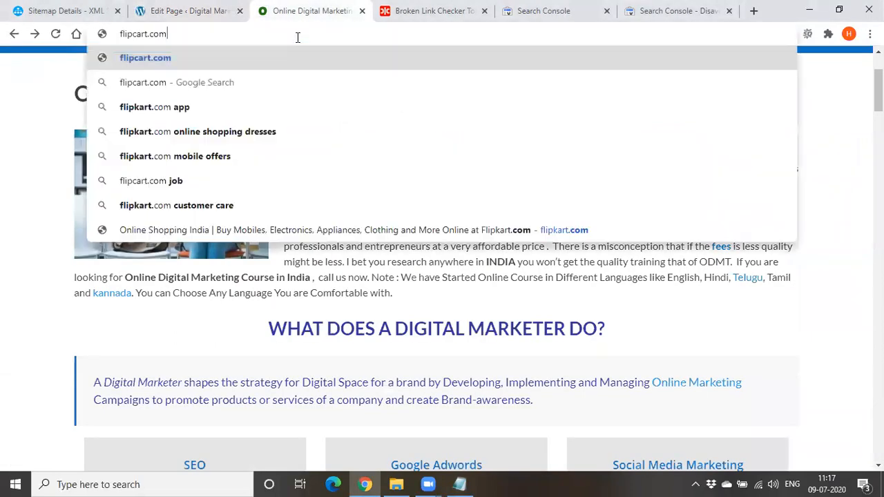
key("Return")
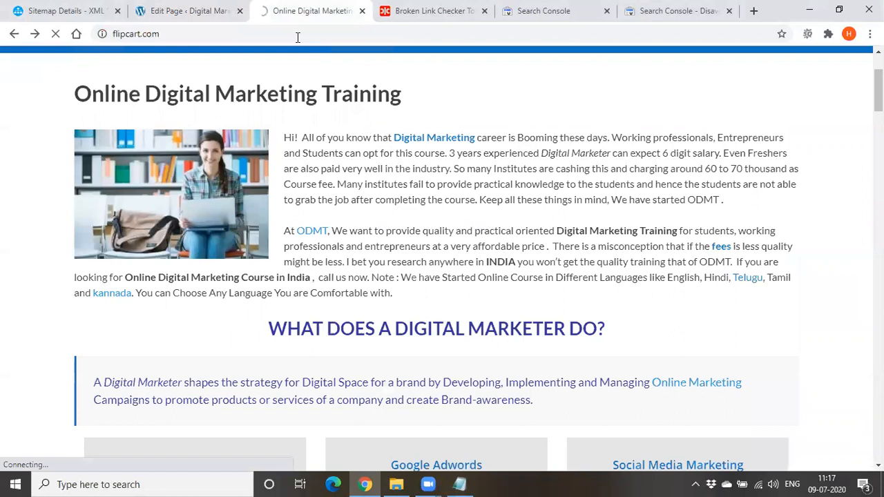
Close the Broken Link Checker tab, leaving its site without saving, and close both Search Console tabs
left_click(486, 19)
left_click(484, 11)
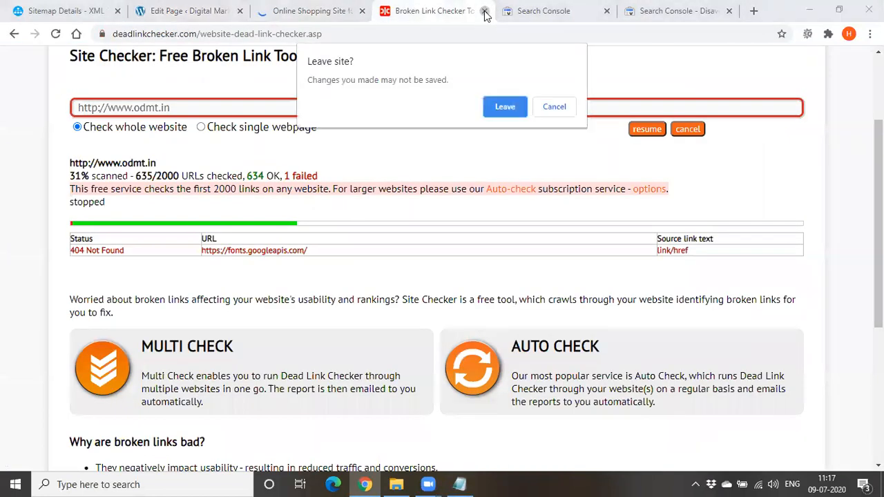
left_click(503, 107)
left_click(368, 12)
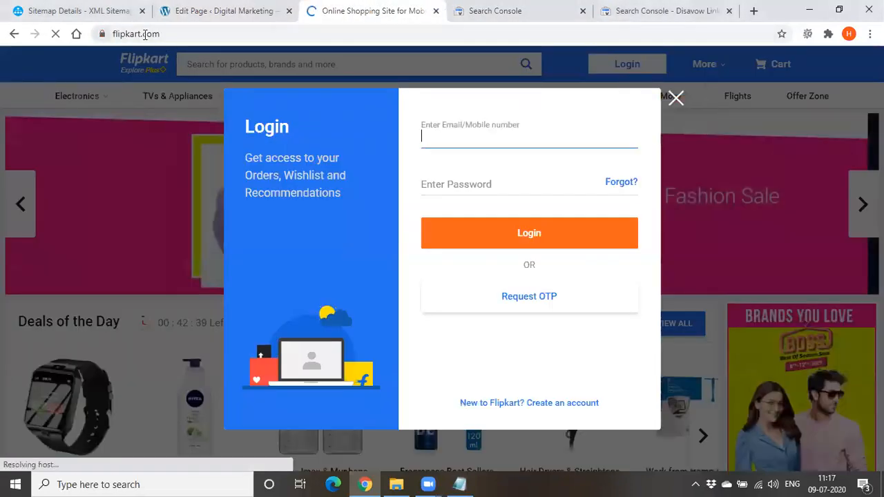
left_click(729, 10)
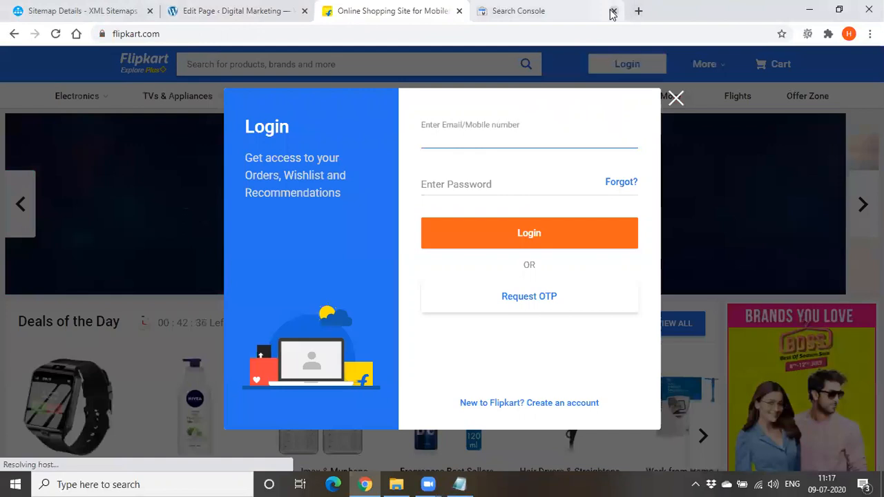
left_click(614, 10)
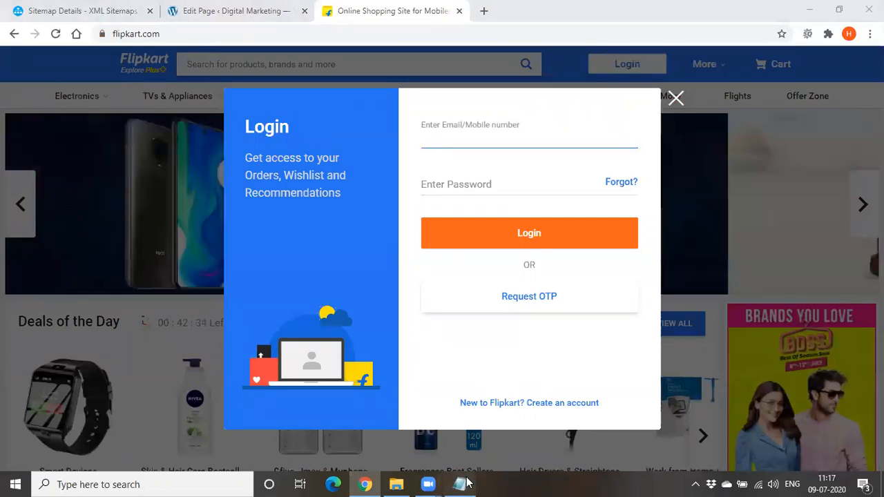
Switch to the Notepad notes in full-screen size and highlight the facebook.com, flipkart.com and flipcart.com lines in turn
left_click(461, 484)
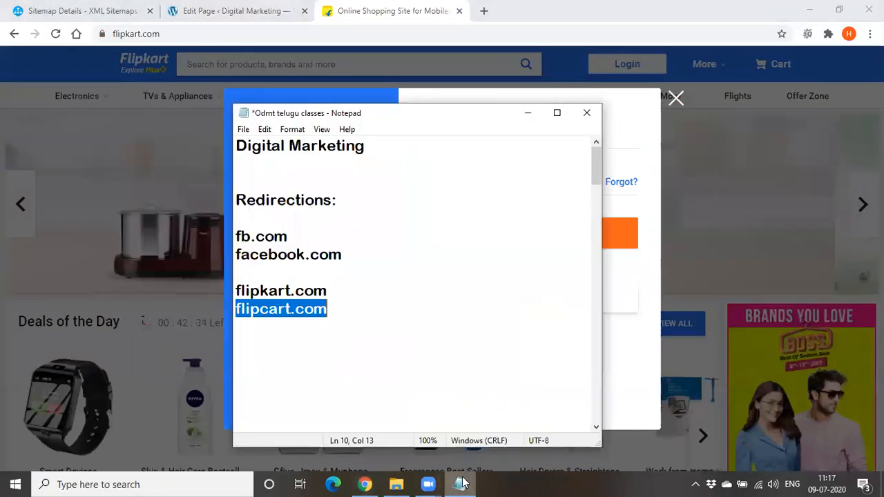
key("super+Up")
left_click(177, 216)
key("Return")
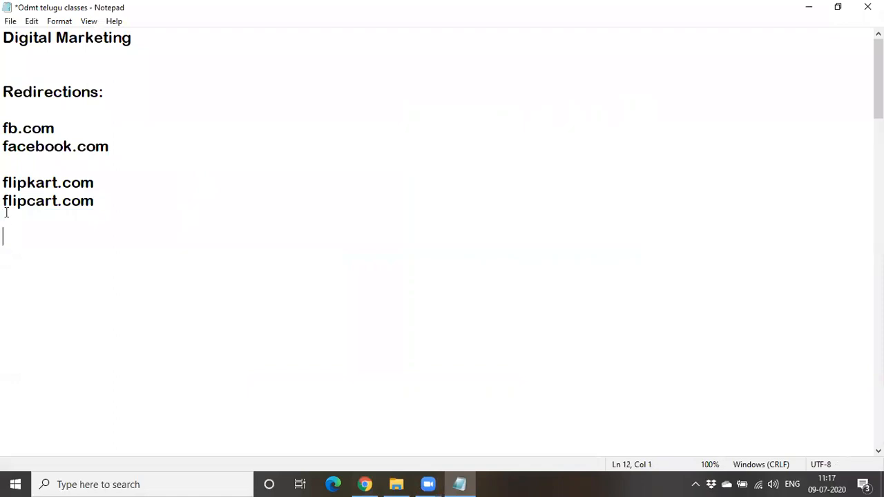
double_click(17, 147)
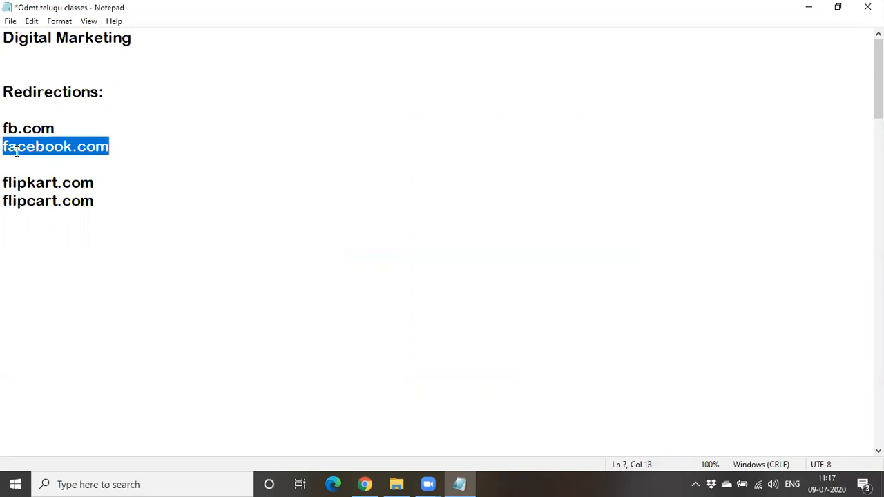
double_click(16, 182)
double_click(19, 200)
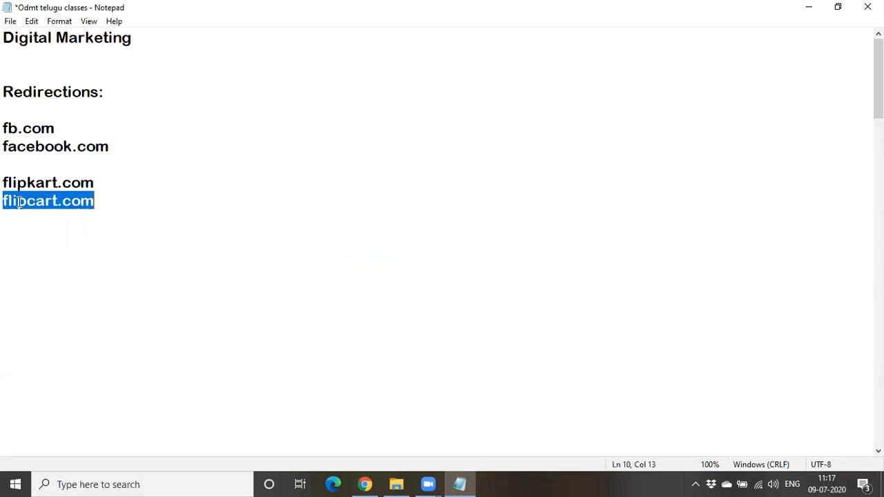
Add the lines "crunchstories.in" and "crunchstories.com" below flipcart.com, separated from it by a blank line
left_click(117, 218)
key("Return")
type("cr")
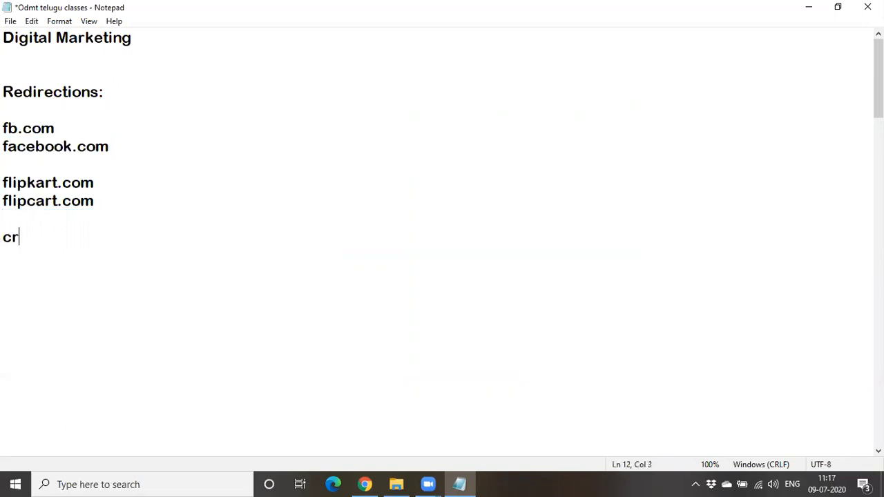
type("unchsto")
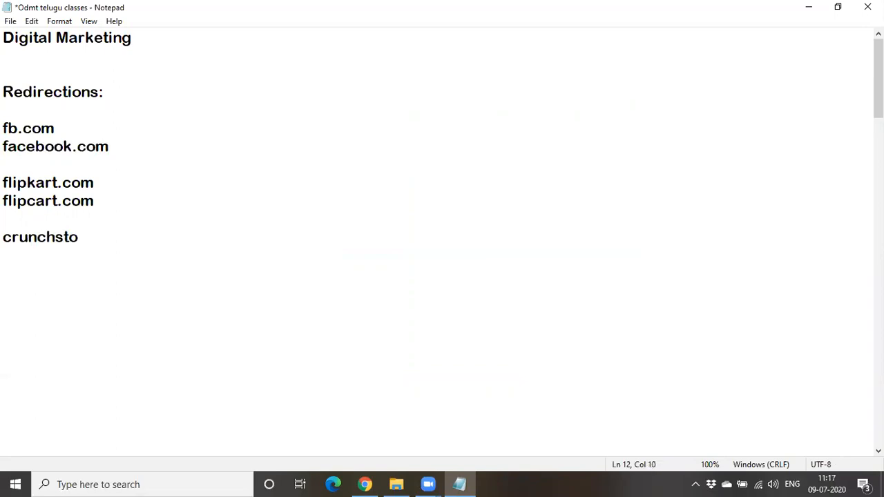
type("ries.in")
key("Return")
type("c")
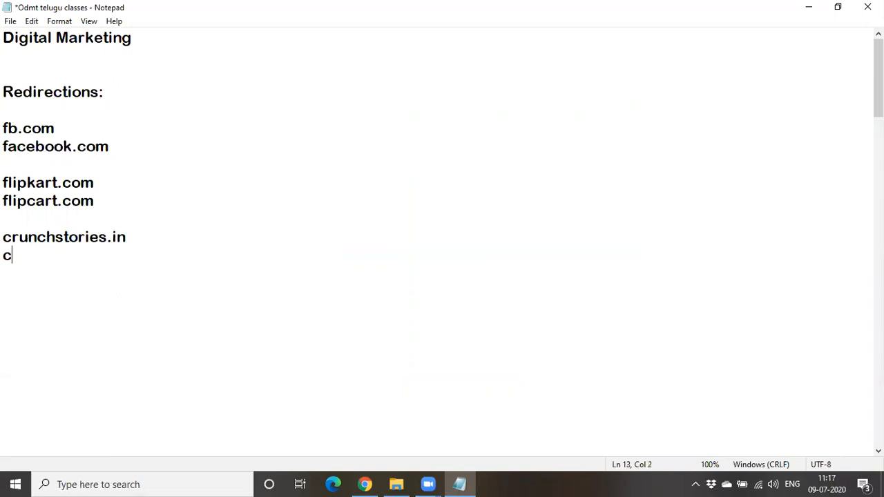
type("runchsto")
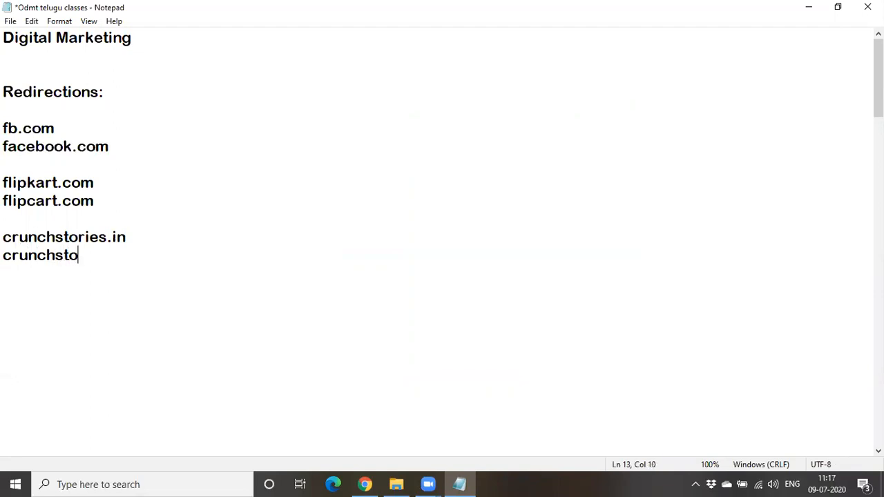
type("ries.com")
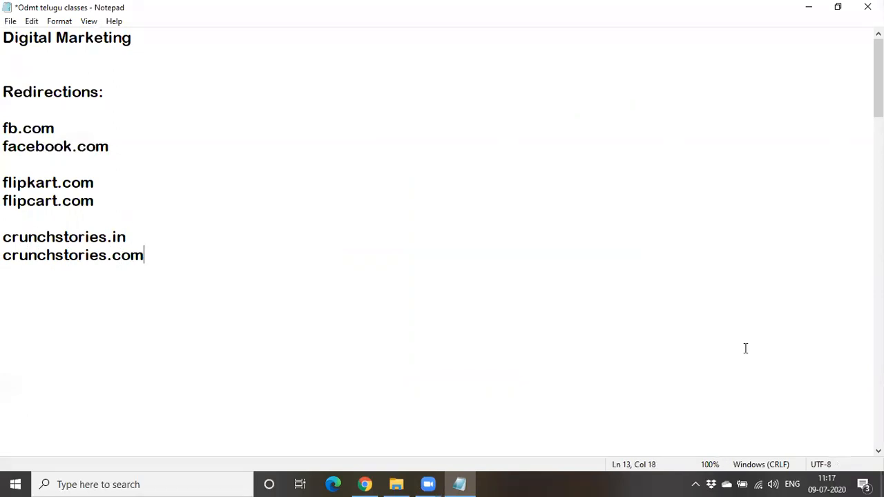
Dismiss the Flipkart login popup and place the notes, restored to a smaller window, higher over the page
left_click(836, 10)
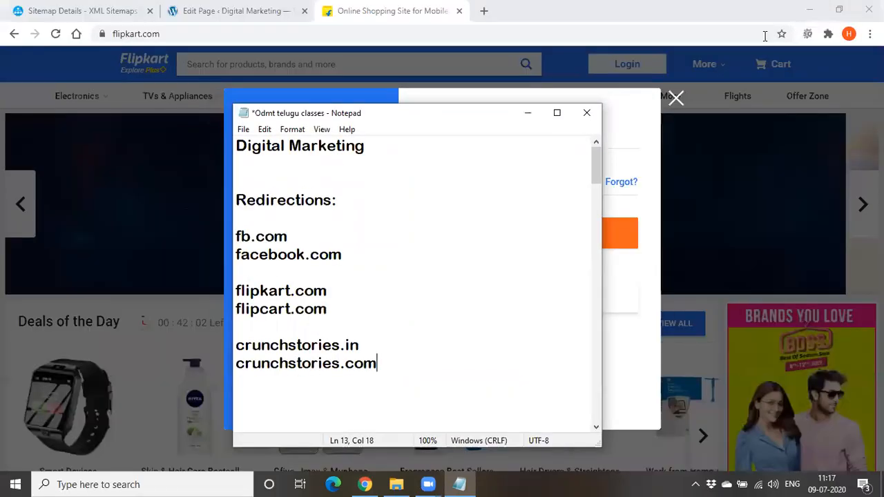
left_click(676, 100)
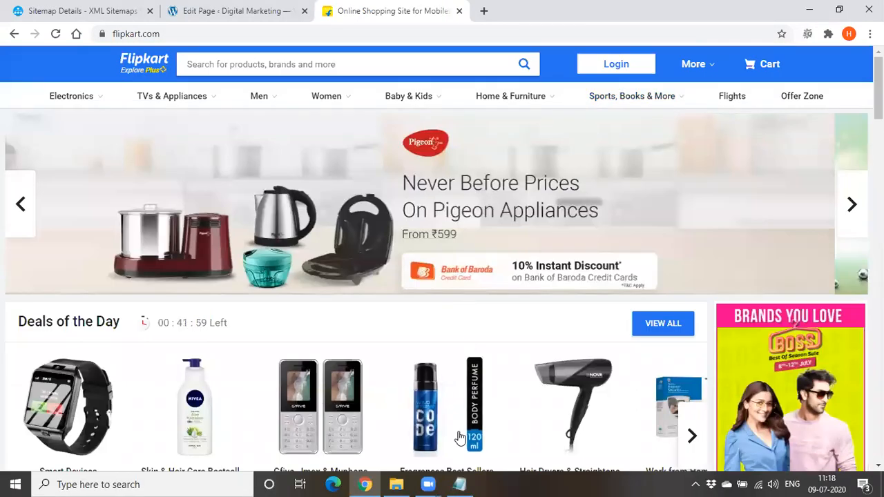
left_click(459, 484)
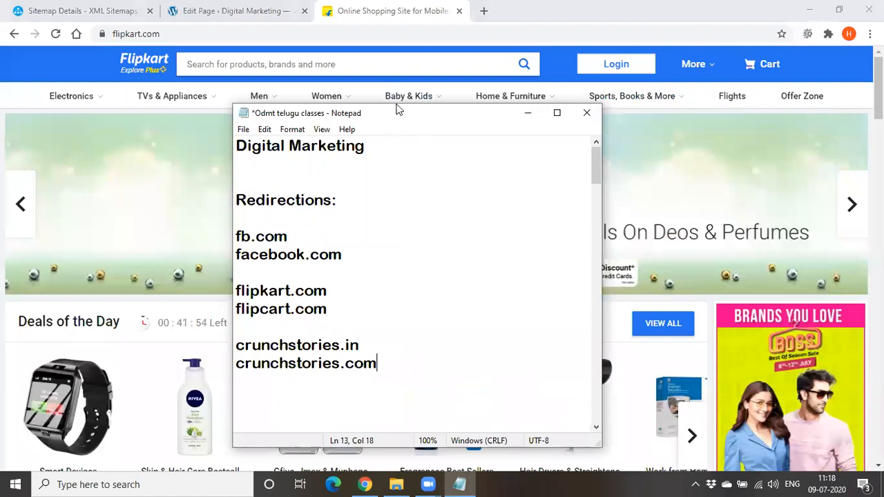
left_click_drag(397, 109, 393, 43)
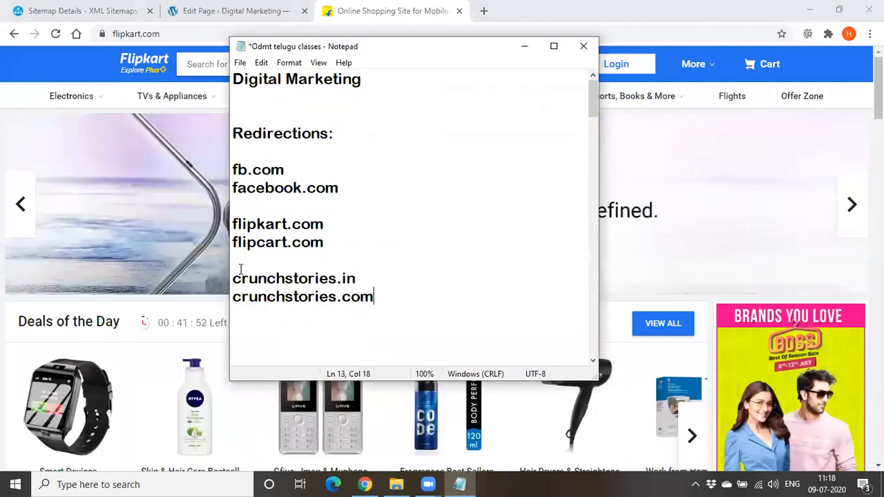
Highlight the crunchstories.com and crunchstories.in lines in the notes as a redirection example
left_click_drag(342, 298, 412, 302)
left_click(411, 302)
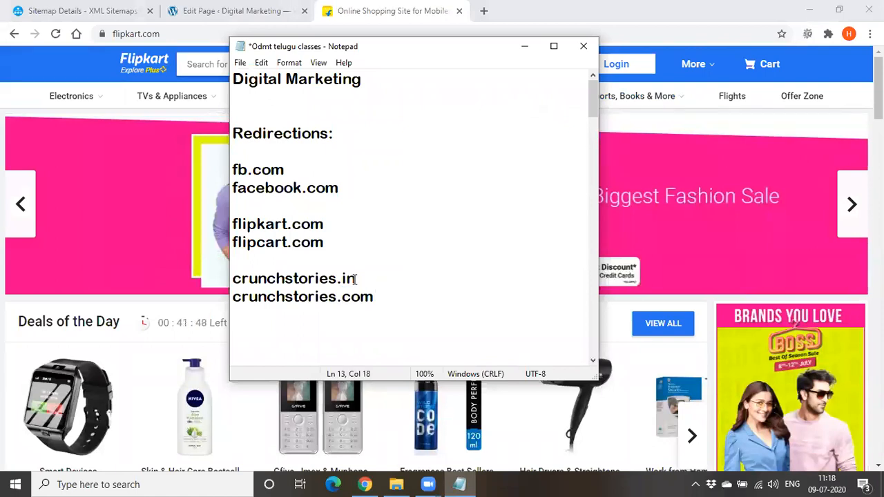
left_click_drag(355, 279, 232, 279)
left_click_drag(400, 300, 384, 285)
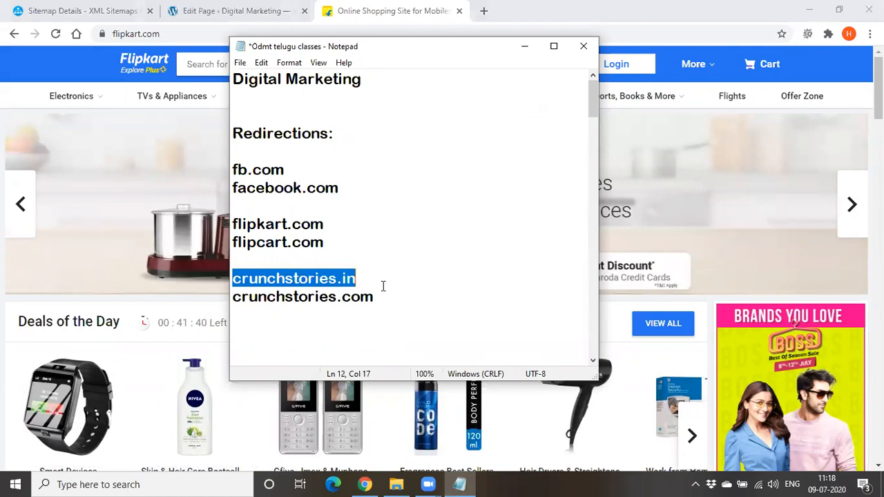
left_click(389, 316)
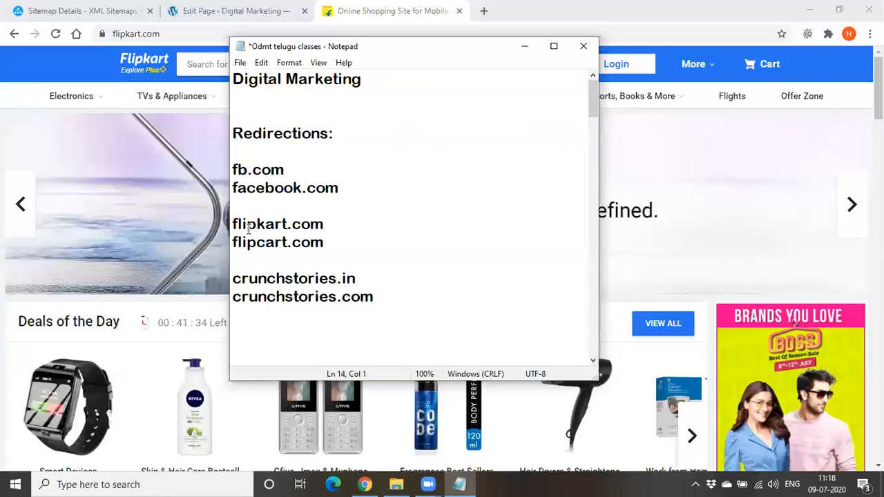
Point out the fb.com and facebook.com lines by highlighting them alternately as a redirection pair
left_click_drag(234, 170, 314, 173)
left_click_drag(232, 192, 364, 198)
left_click(362, 252)
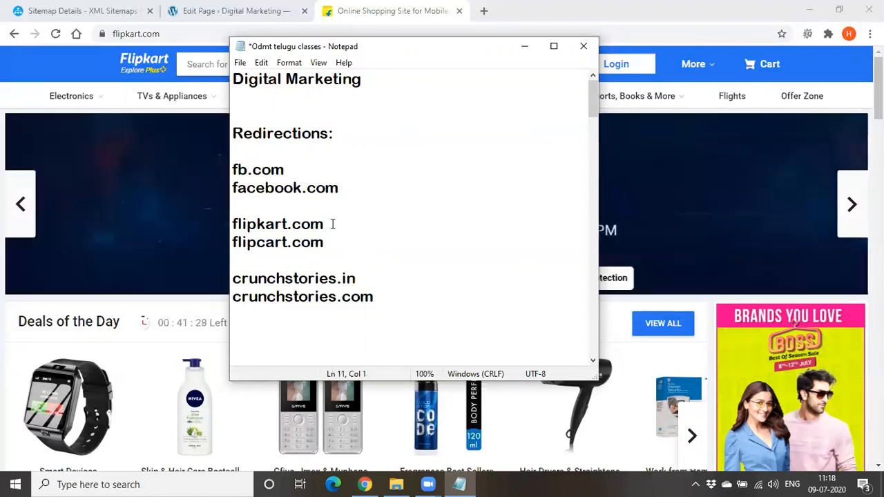
left_click_drag(235, 169, 303, 172)
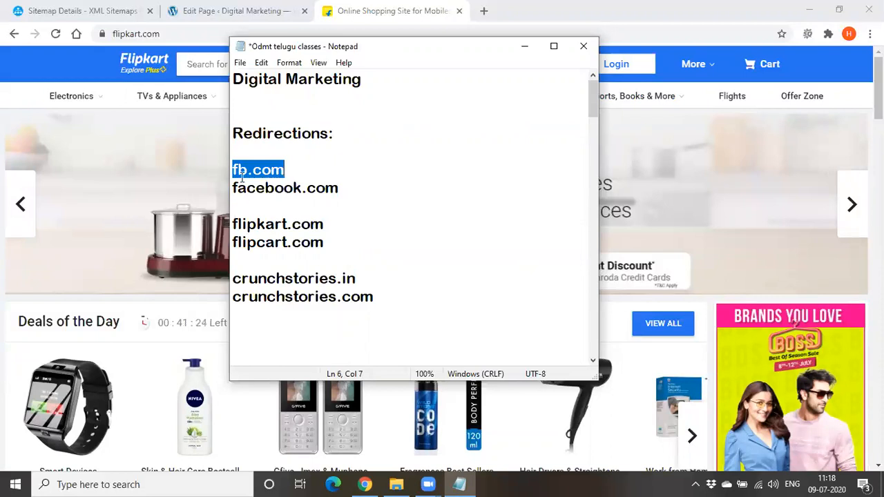
left_click_drag(232, 188, 304, 187)
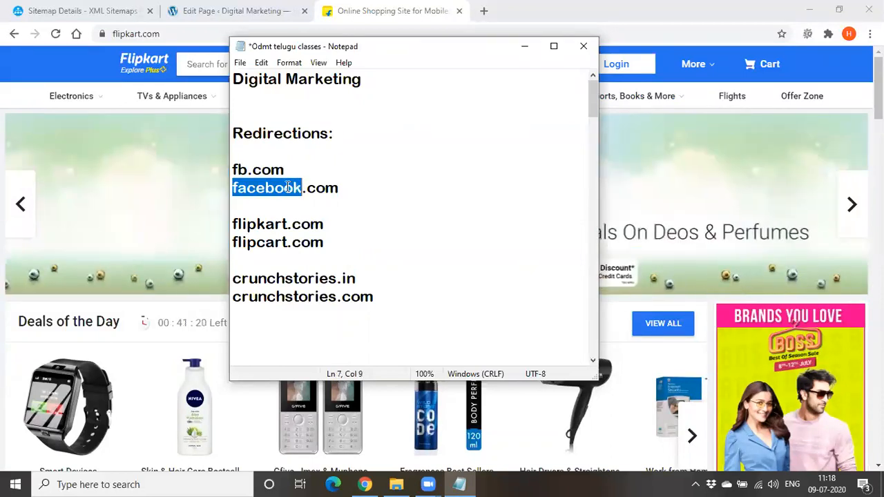
double_click(279, 187)
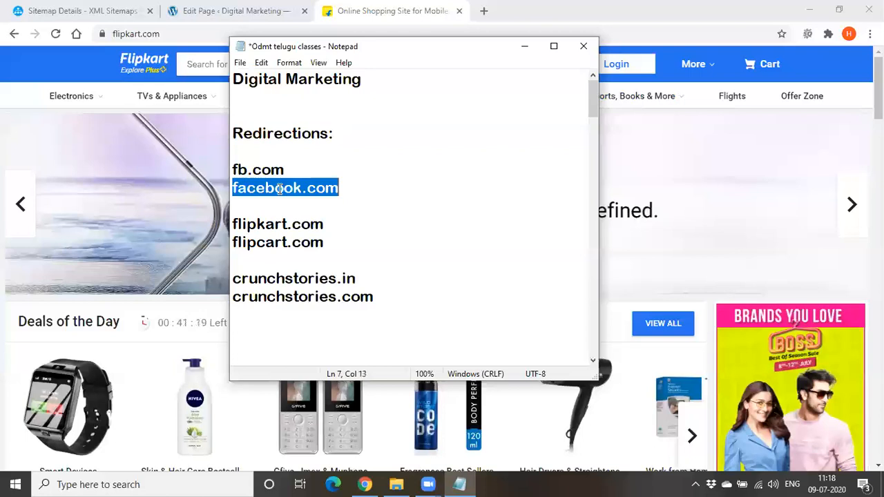
double_click(236, 169)
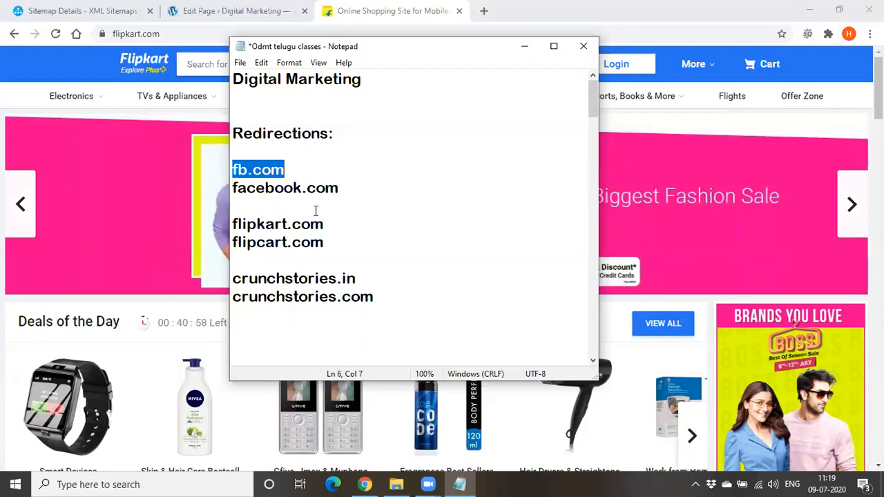
left_click(239, 171)
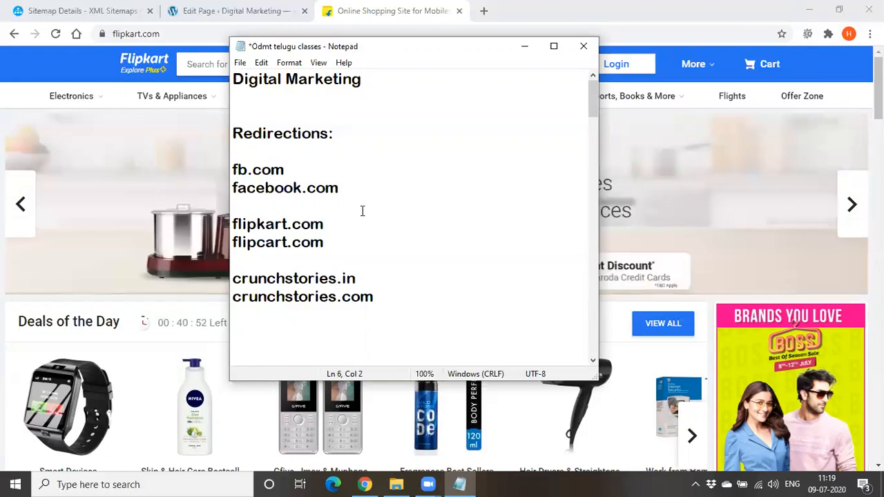
double_click(239, 169)
double_click(253, 189)
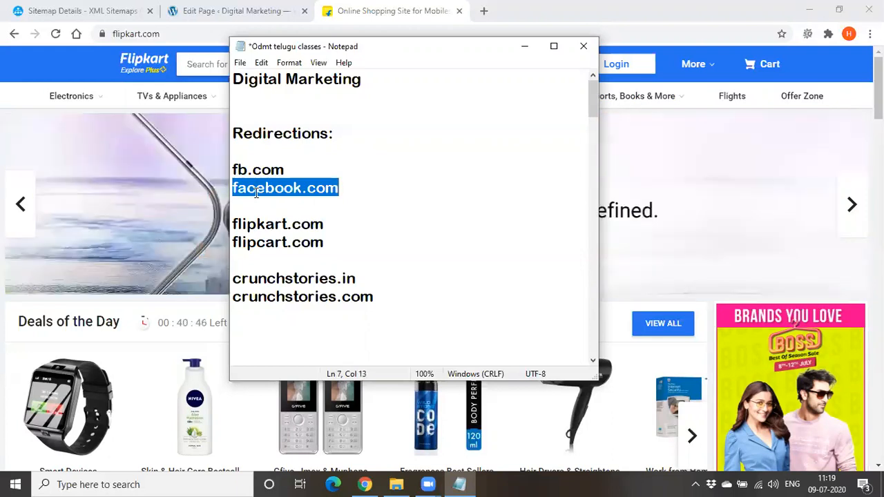
left_click(359, 200)
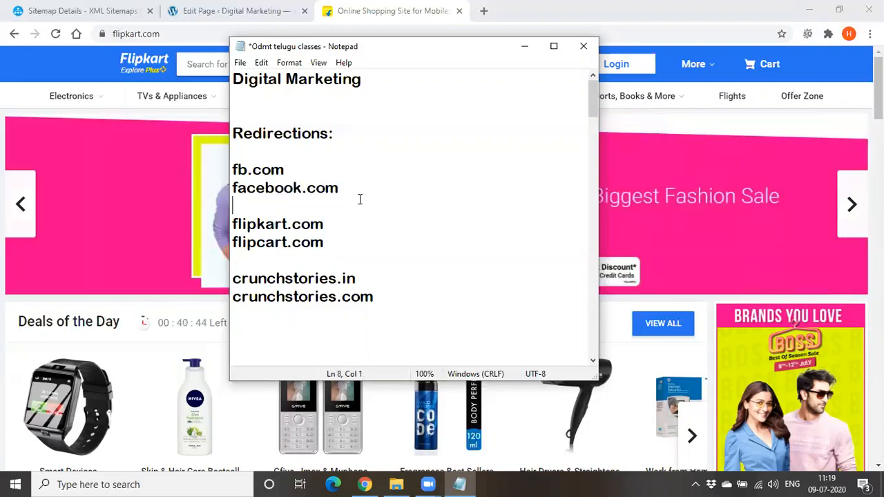
left_click(235, 188)
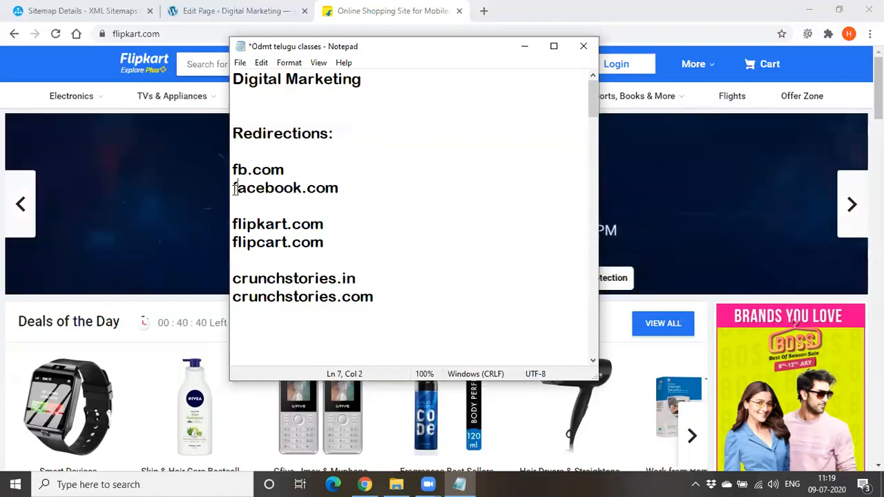
Highlight the facebook.com line and the fb.com line in the notes once more, and clear the selection
left_click_drag(232, 187, 341, 199)
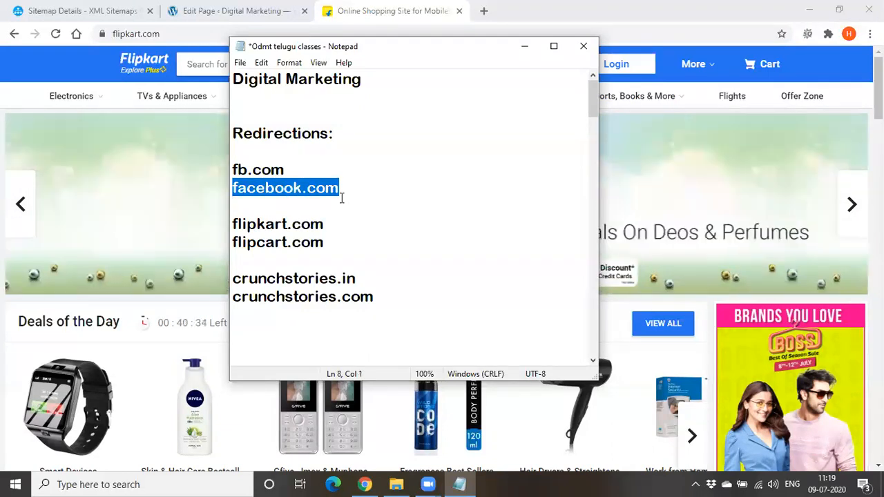
left_click(346, 200)
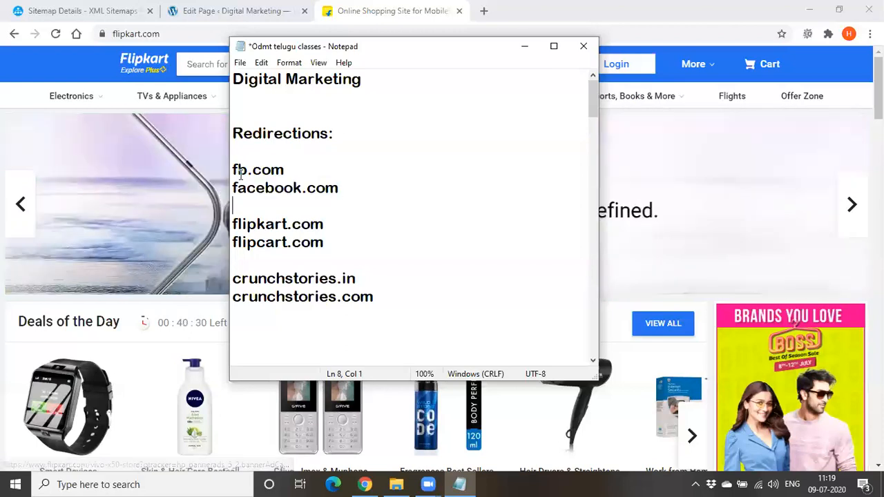
left_click_drag(232, 170, 320, 174)
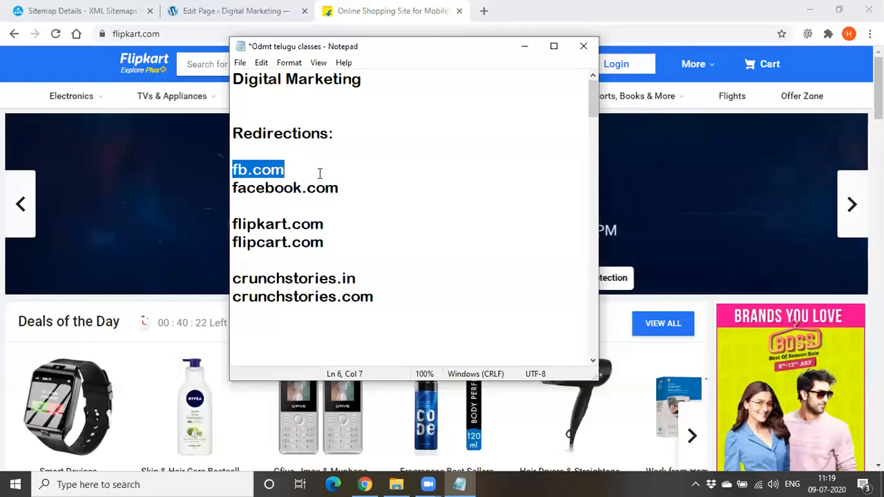
left_click(269, 169)
double_click(269, 169)
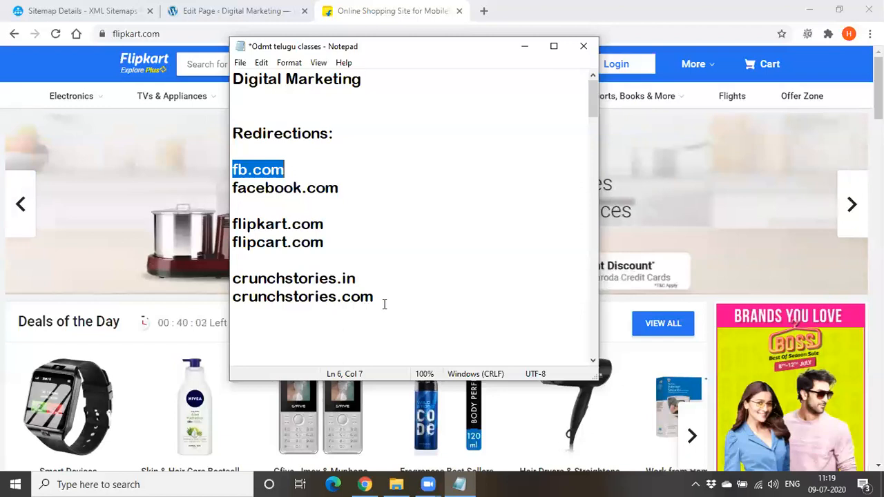
left_click(384, 304)
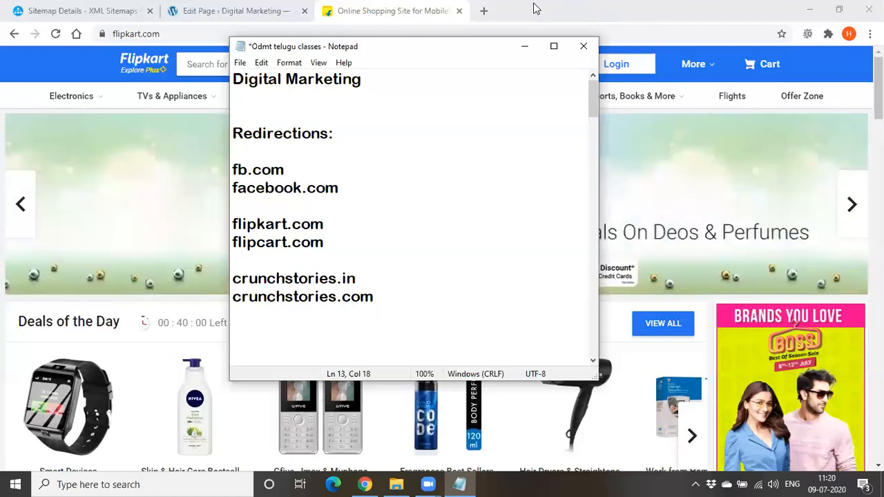
Load crunchstories.com in a new browser tab and highlight the .in ending of the address it lands on
left_click(483, 11)
type("cru")
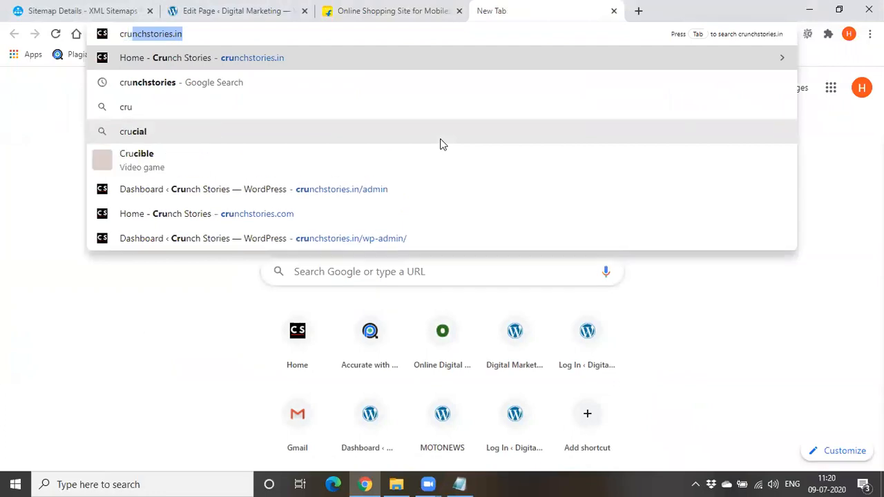
type("nchstories.c")
type("om")
key("Return")
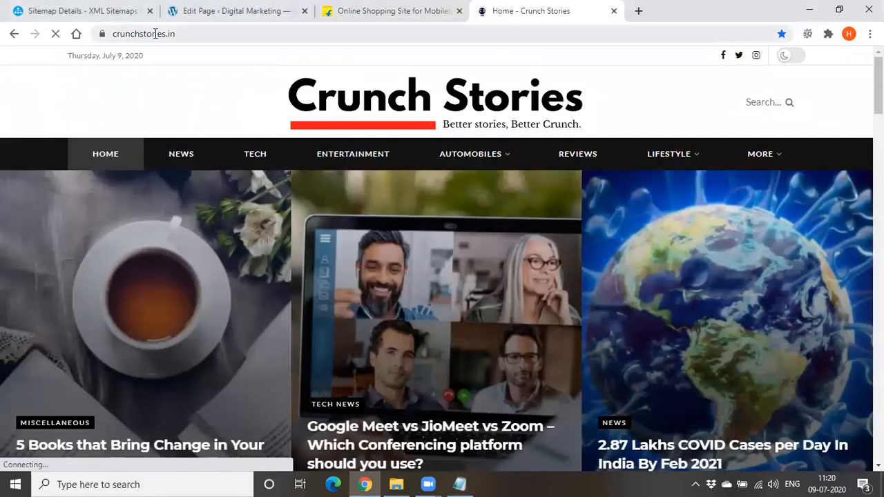
left_click_drag(155, 34, 183, 34)
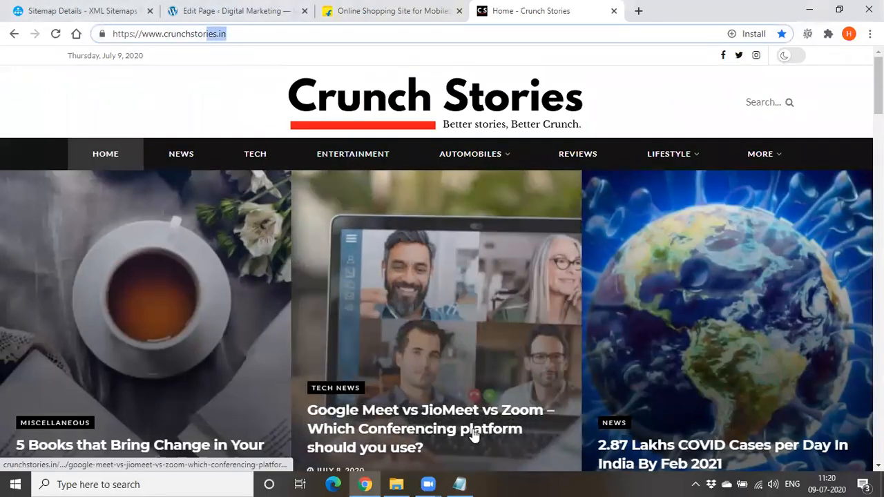
Bring up the notes and highlight the .in ending of crunchstories.in and the crunchstories.com line
left_click(459, 484)
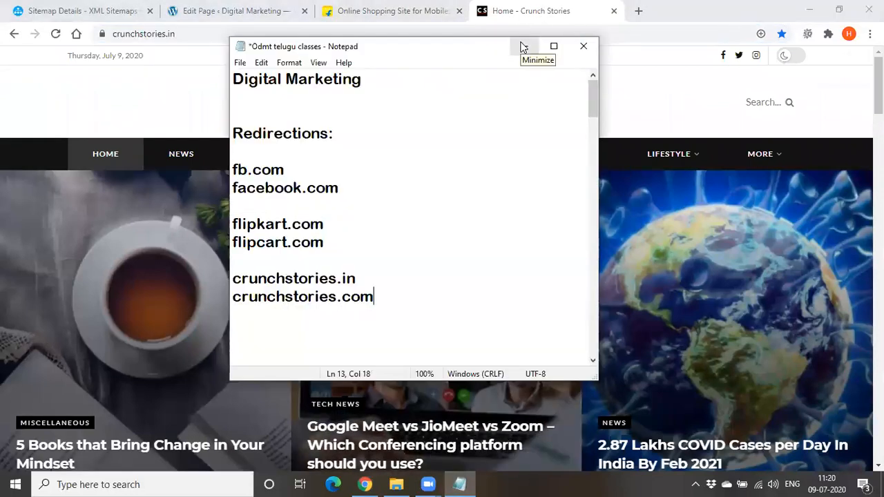
left_click_drag(336, 279, 365, 282)
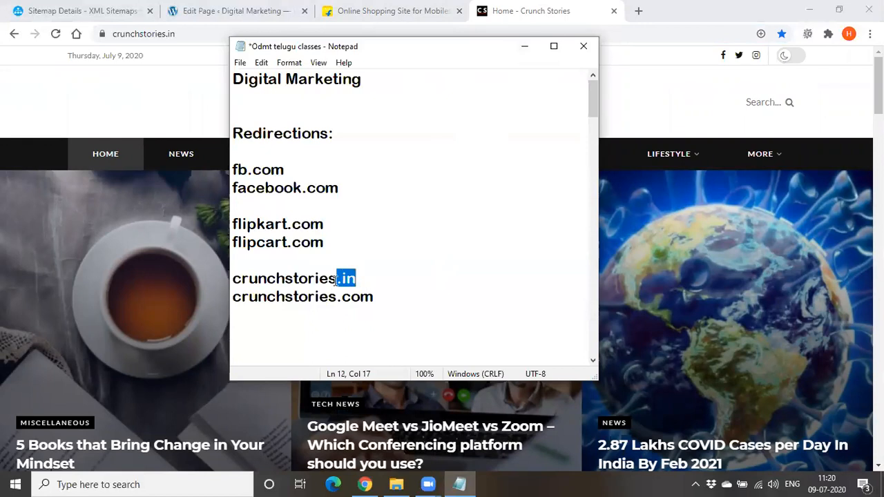
mouse_move(377, 288)
left_mouse_down()
mouse_move(307, 278)
mouse_move(321, 299)
mouse_move(375, 298)
left_mouse_up()
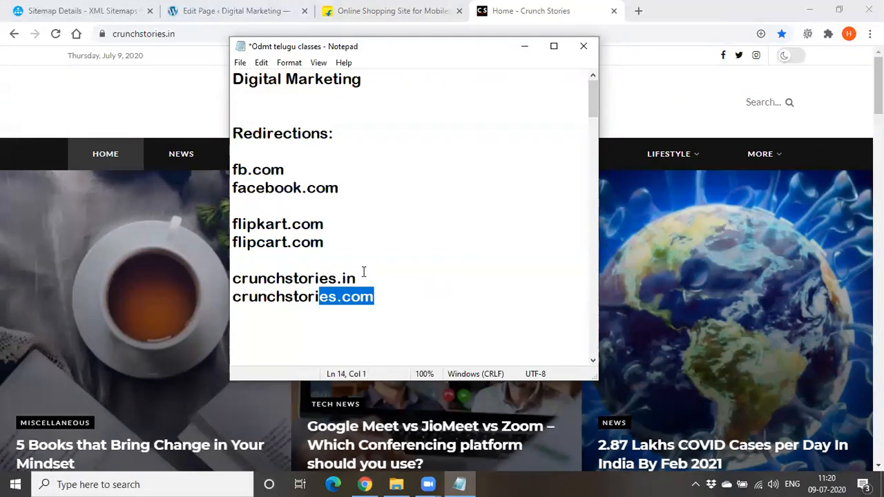
left_click(363, 278)
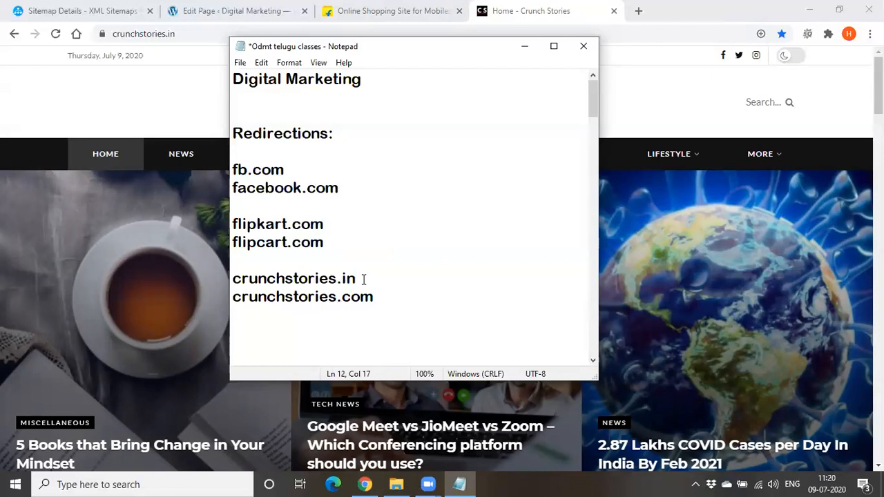
left_click_drag(307, 298, 372, 302)
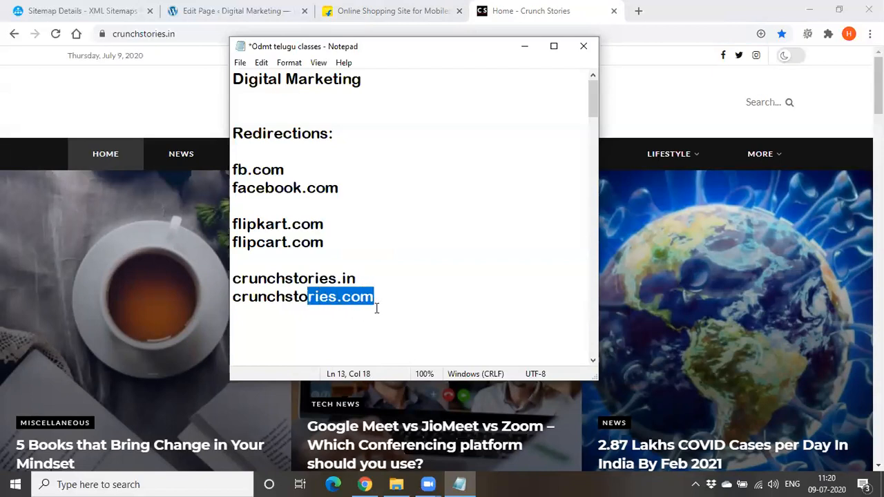
double_click(363, 299)
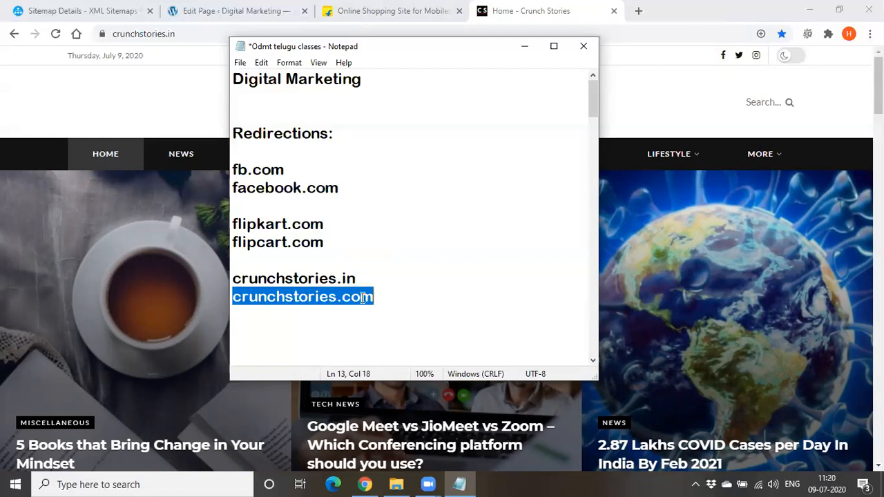
left_click(377, 318)
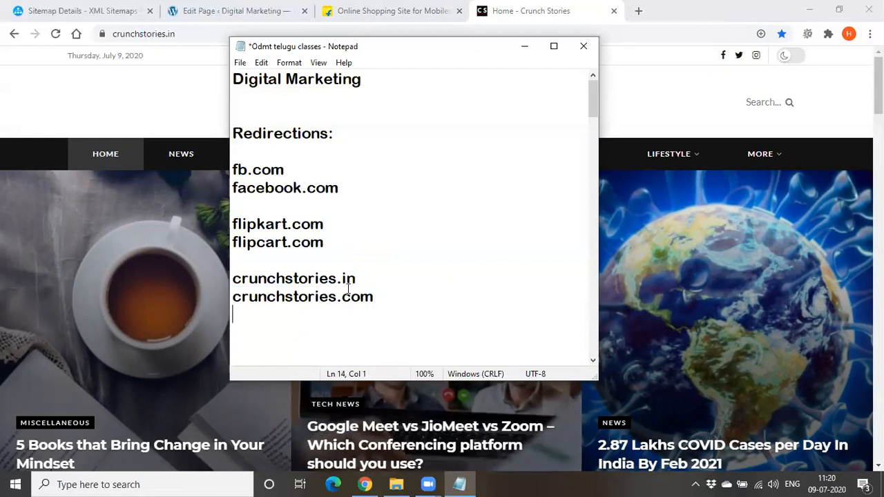
Put the notes away and open the page for adding new plugins in the goexplorer.xyz WordPress admin
left_click(527, 49)
left_click(220, 5)
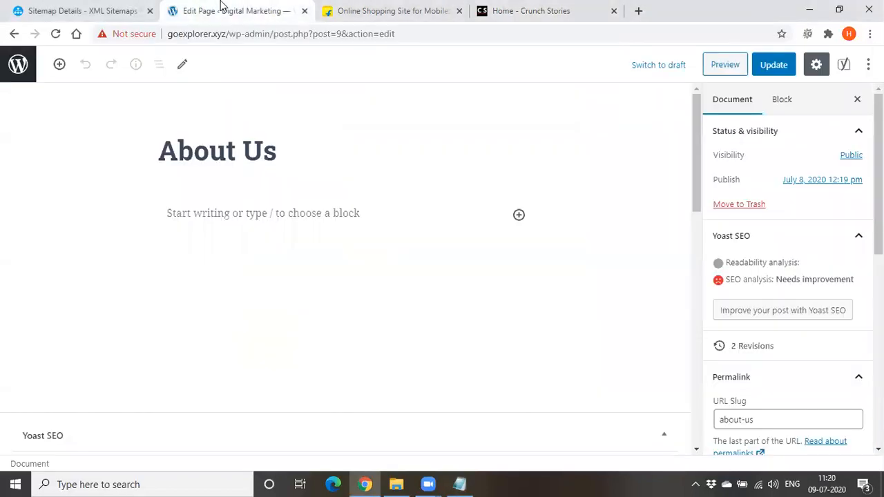
left_click(13, 34)
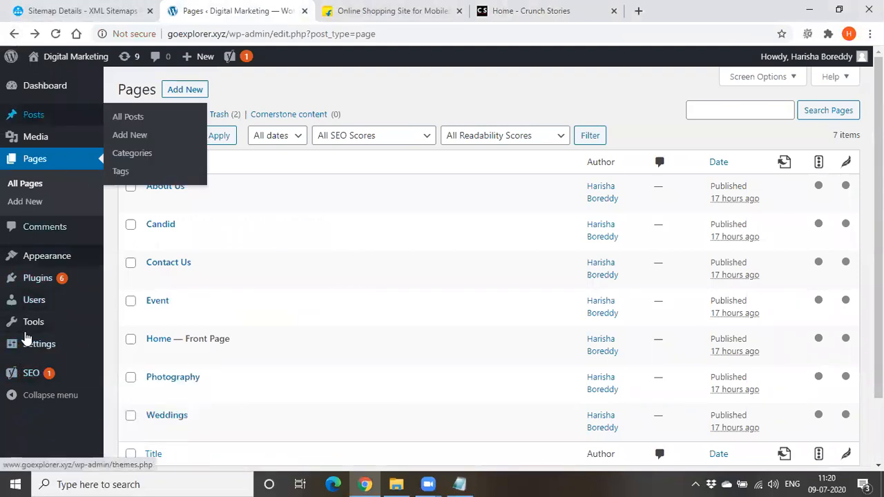
mouse_move(29, 284)
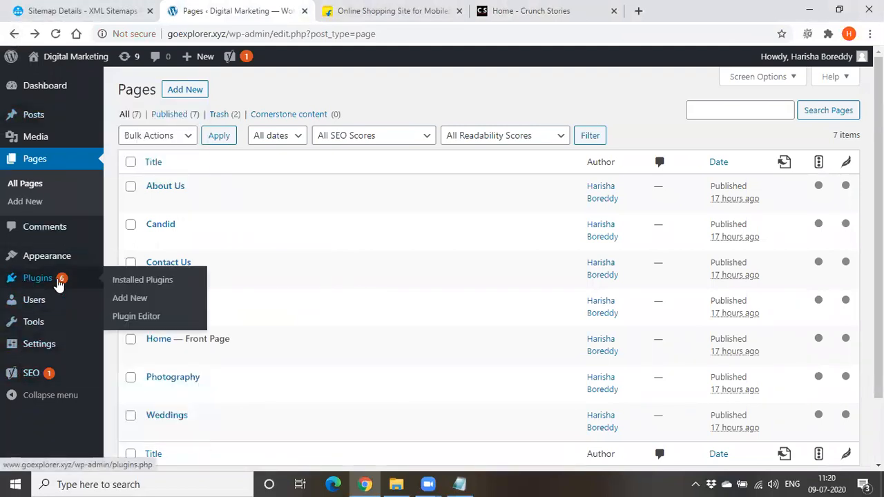
left_click(131, 299)
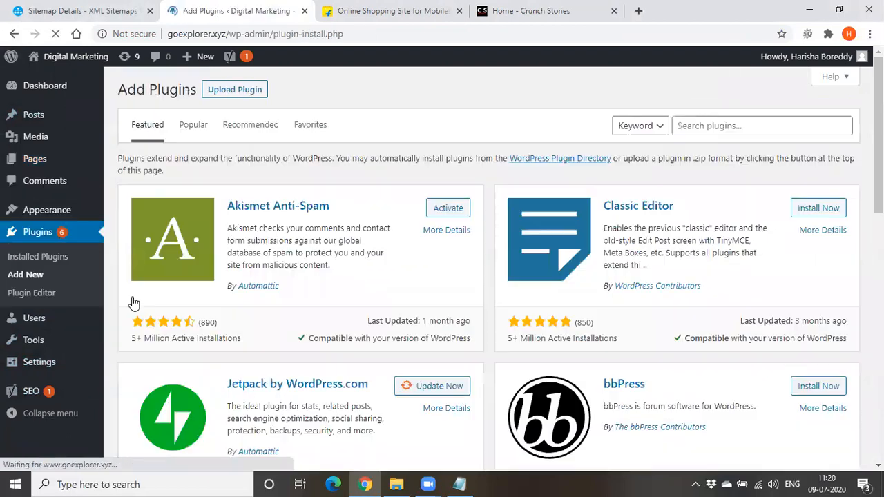
Search the WordPress plugins for "301 redirects"
left_click(707, 127)
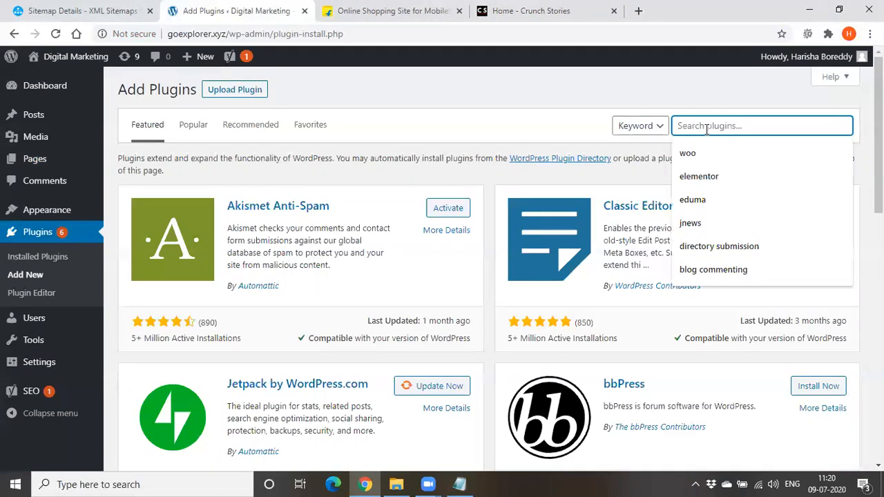
type("30")
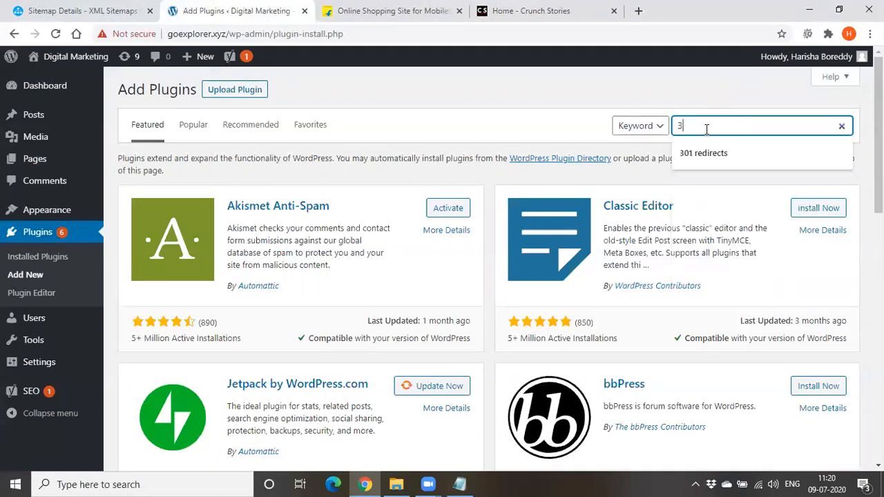
key("Down")
key("Return")
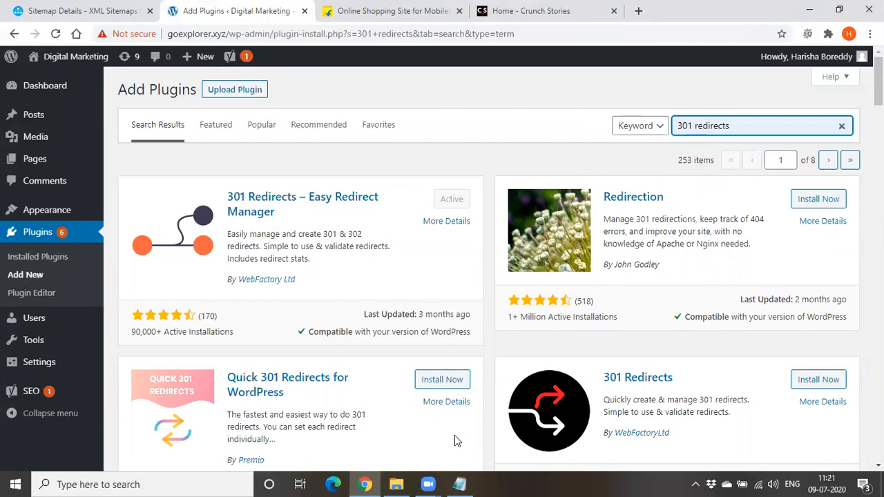
Bring the notes over the plugin results and add "301 redirects" after the "Redirections:" heading
key("alt+Tab")
left_click_drag(366, 46, 463, 43)
left_click(477, 131)
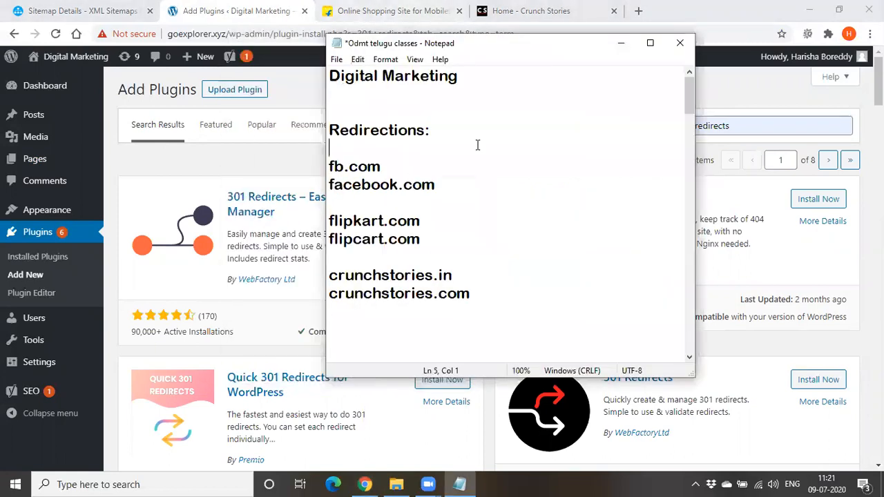
type("301 redirects")
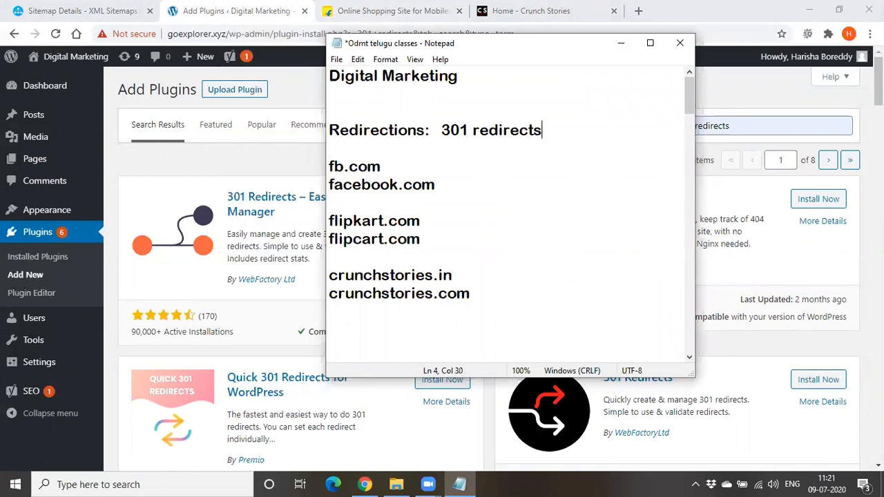
Hide the notes and open the 301 Redirects settings page of the WordPress site
left_click(620, 42)
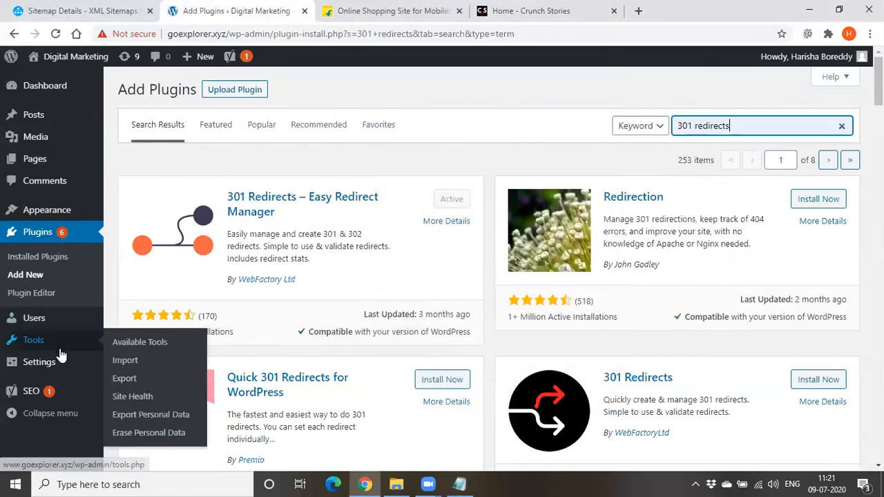
mouse_move(60, 362)
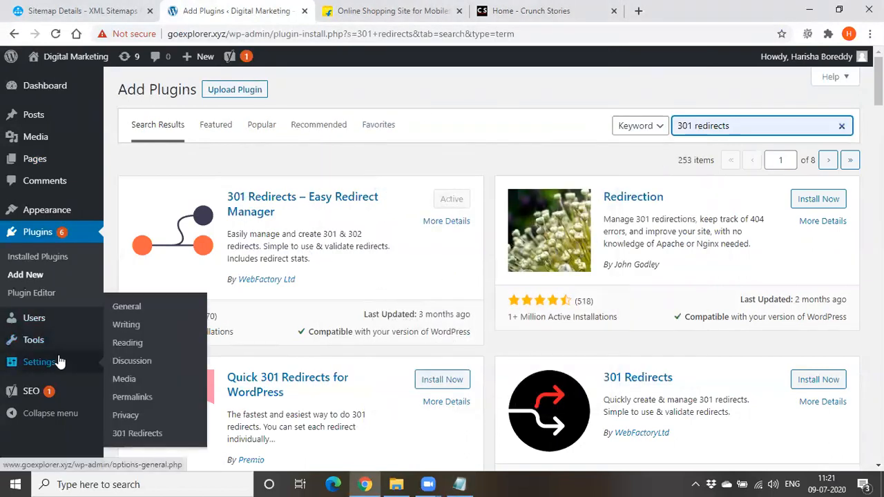
left_click(132, 435)
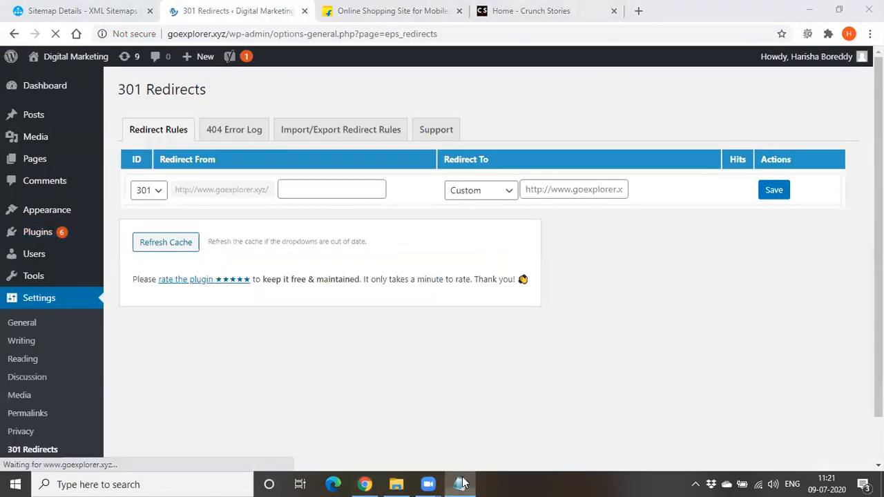
Extend the Redirections heading in the notes with "-- settings -301 redirects" and widen the window to fit it on one line
left_click(461, 483)
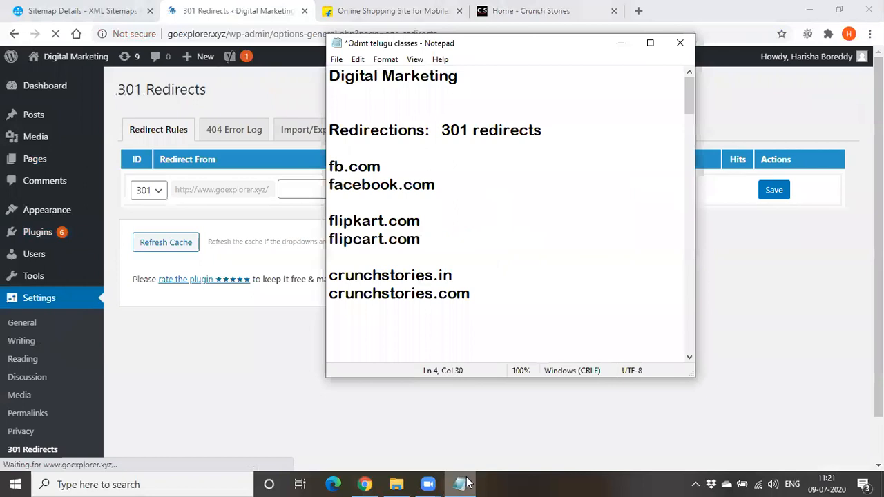
type("-- ")
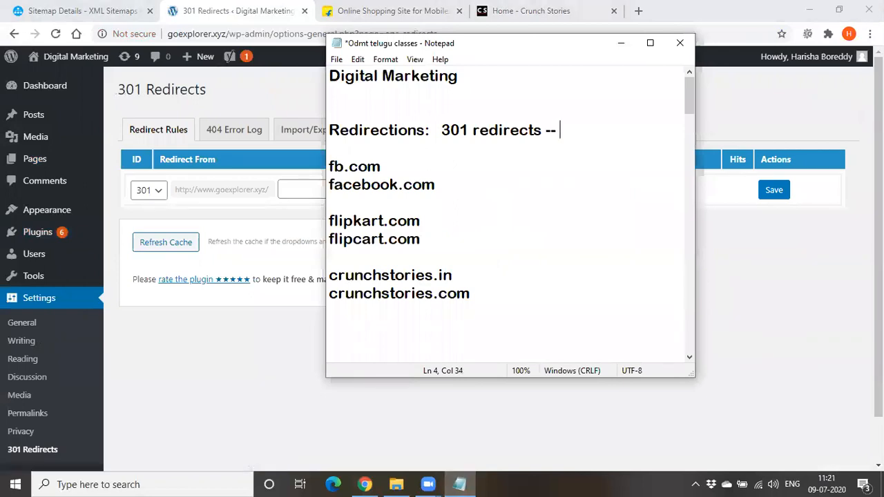
type("setting")
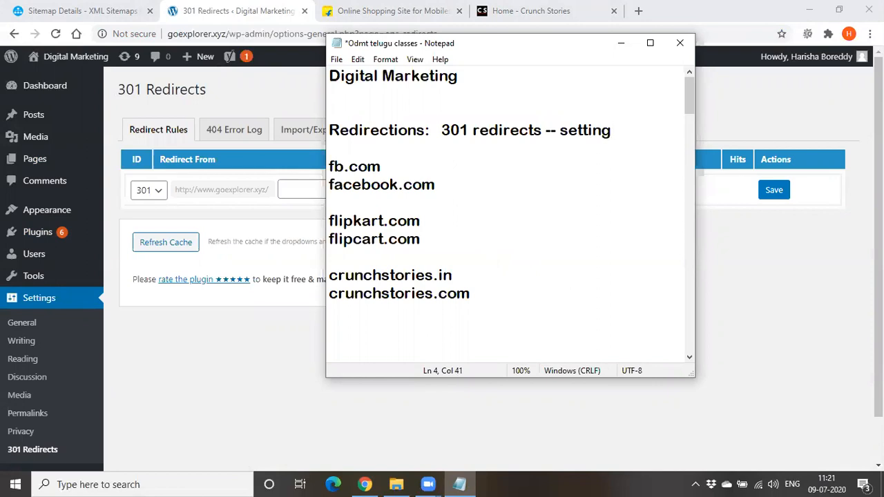
type("s -301 redirects")
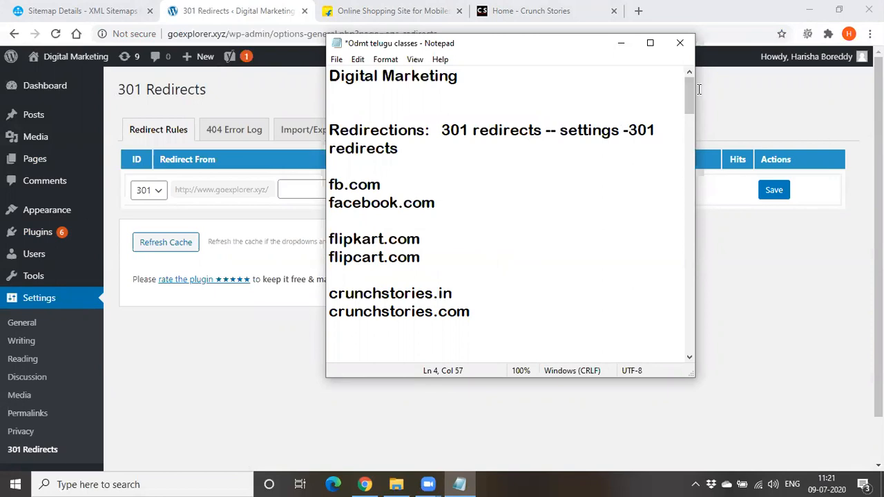
left_click_drag(697, 139, 821, 138)
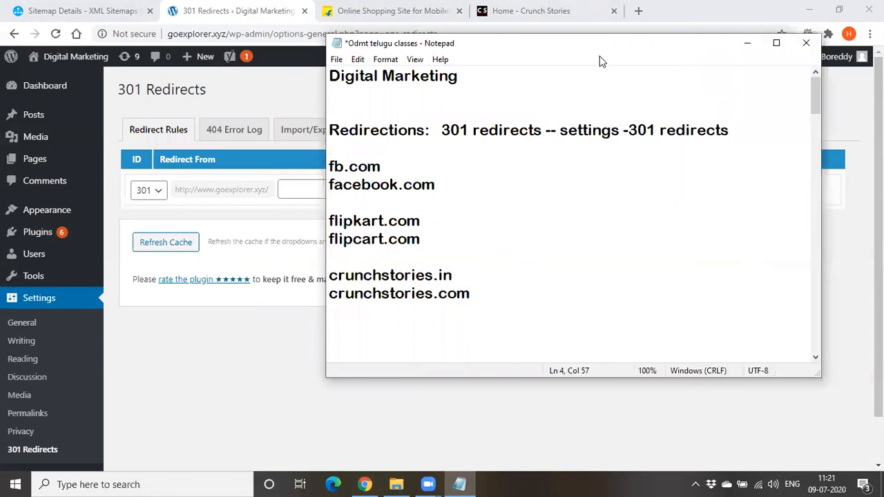
Show the redirect type choices for a new rule on the 301 Redirects page, and return to the notes
left_click(747, 44)
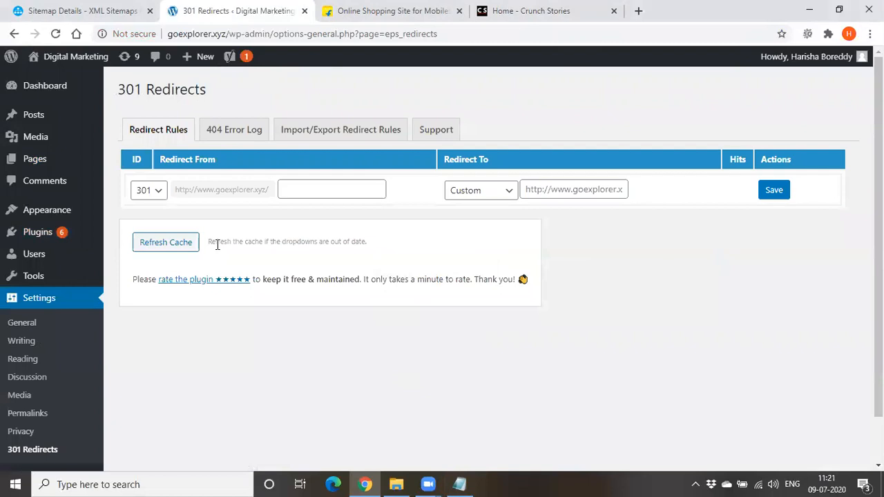
left_click(158, 193)
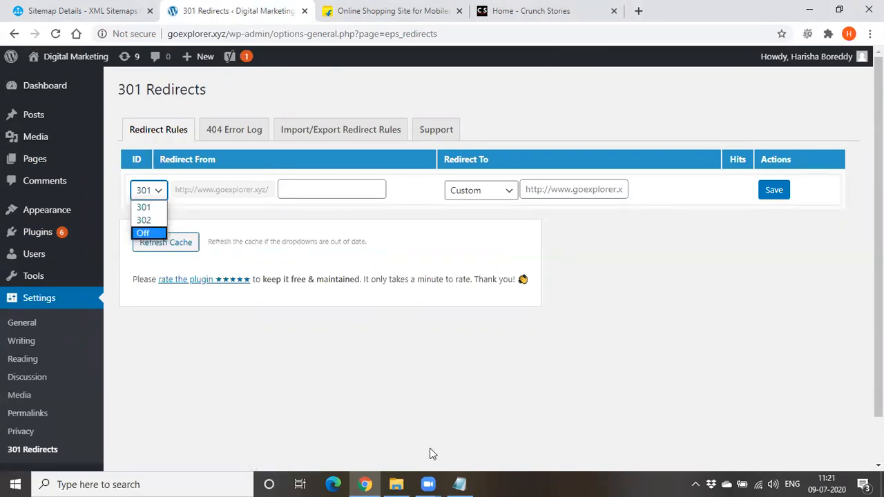
left_click(468, 483)
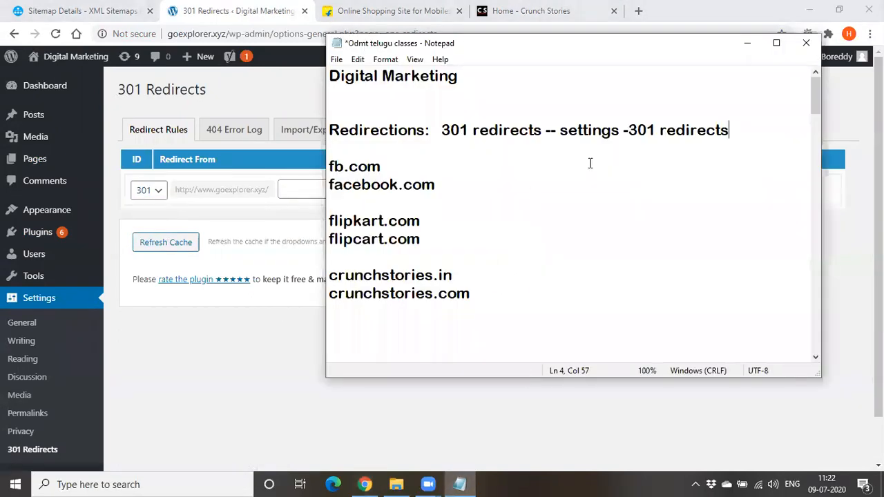
Add a line reading "301--" below the Redirections heading in the notes, separated by a blank line
key("Return")
key("Return")
type("301--")
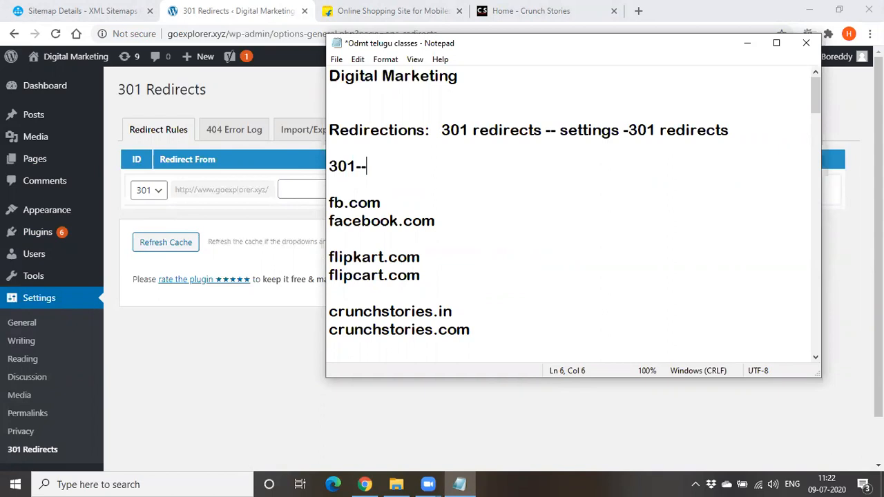
key("Return")
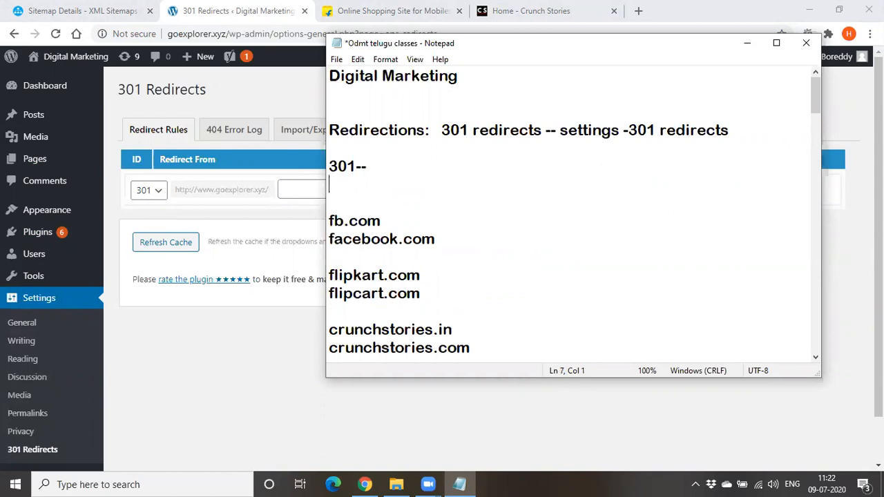
Write "302 -- temp" on the line under "301--" and highlight that line
type("302 -temp")
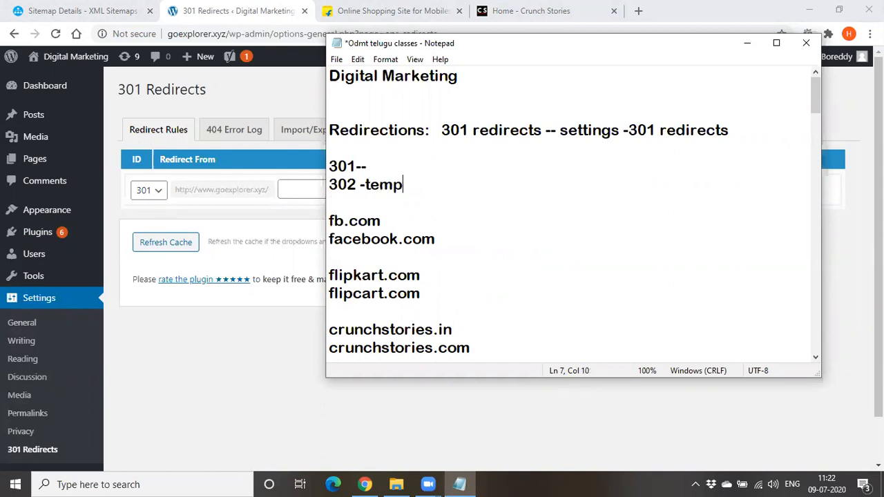
left_click(358, 185)
type("-")
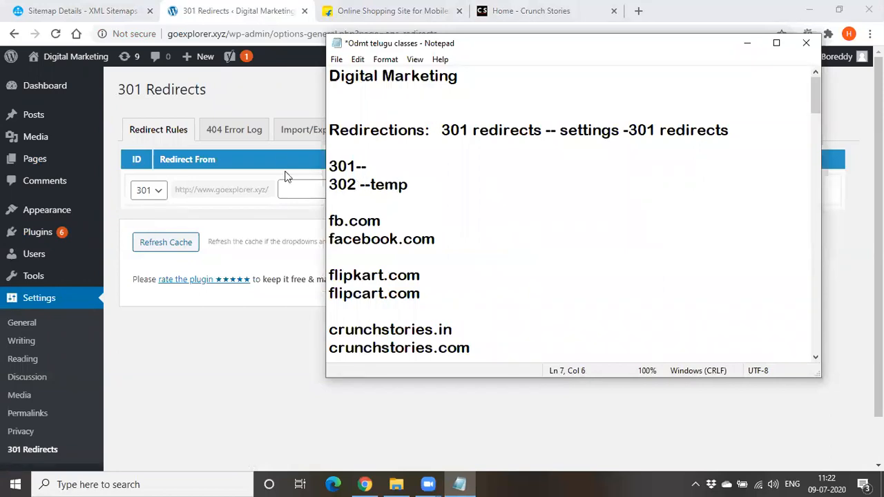
left_click(369, 184)
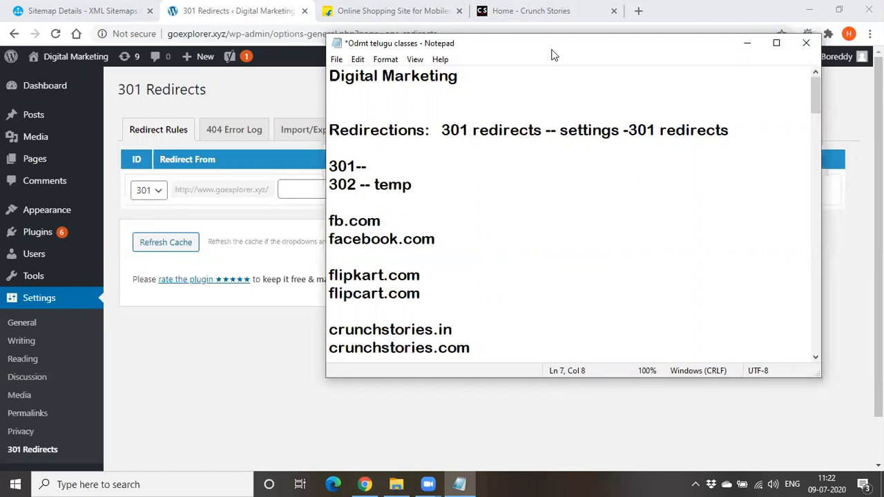
left_click(373, 167)
left_click_drag(330, 184, 437, 192)
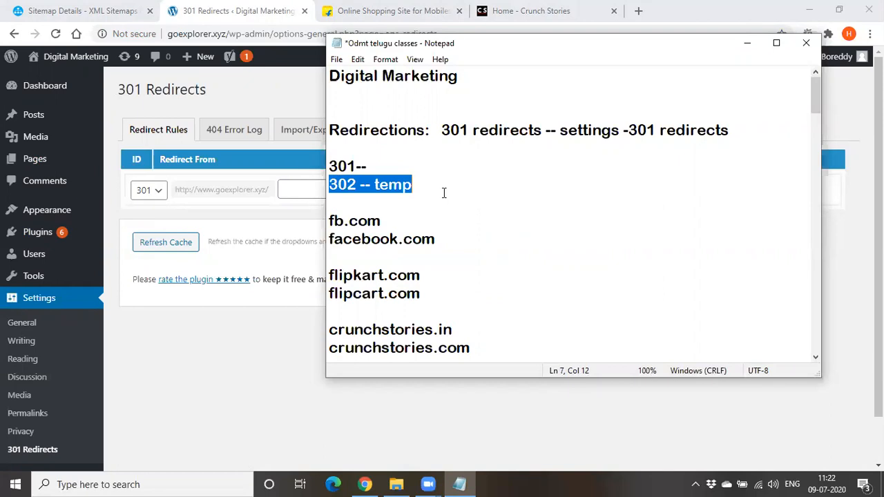
left_click(745, 47)
left_click(308, 193)
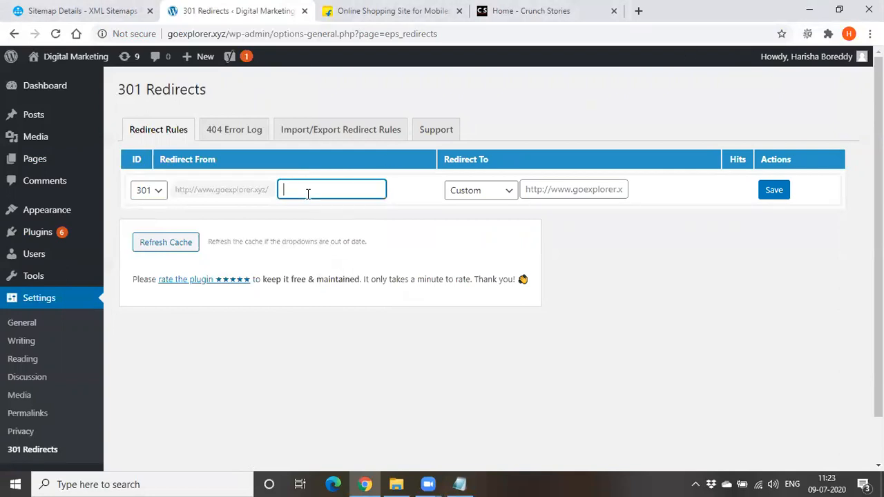
double_click(187, 33)
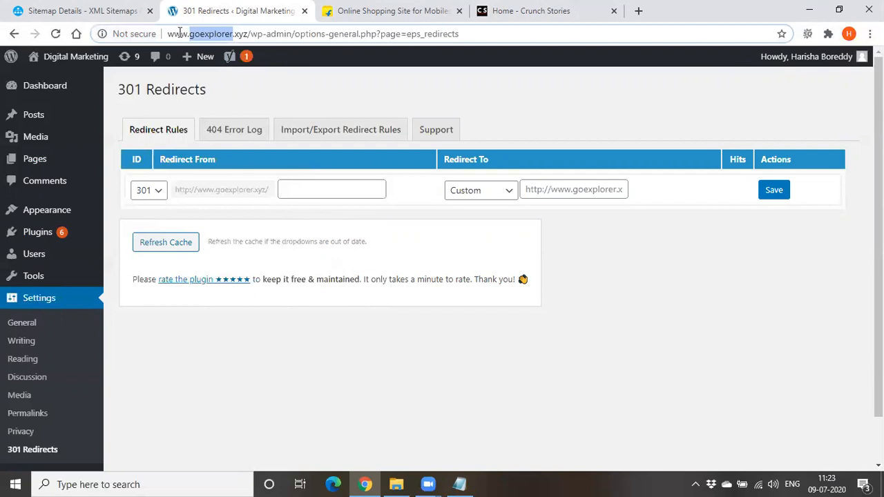
left_click_drag(167, 33, 250, 38)
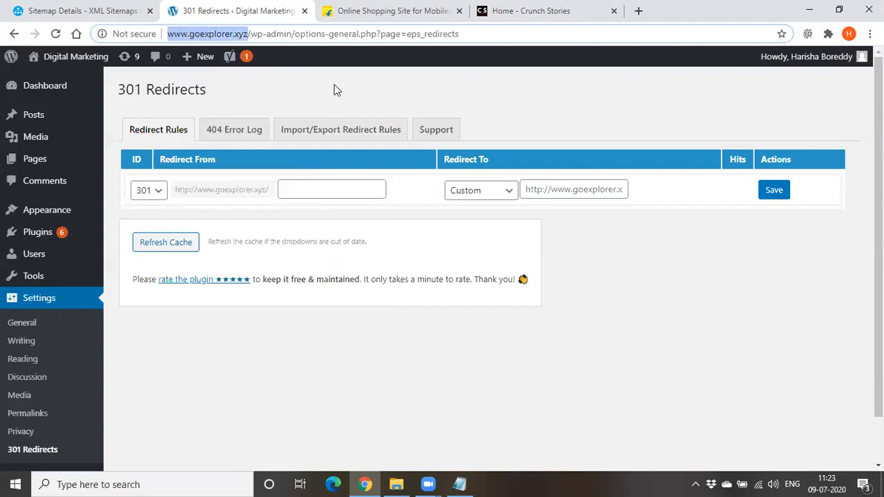
left_click(348, 186)
key("ctrl+v")
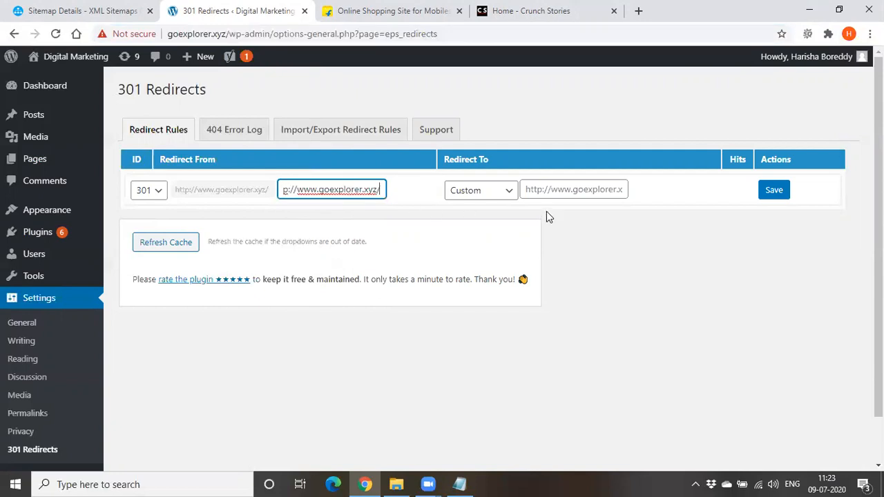
Show the destination type choices for the new redirect rule and keep Custom
left_click(541, 191)
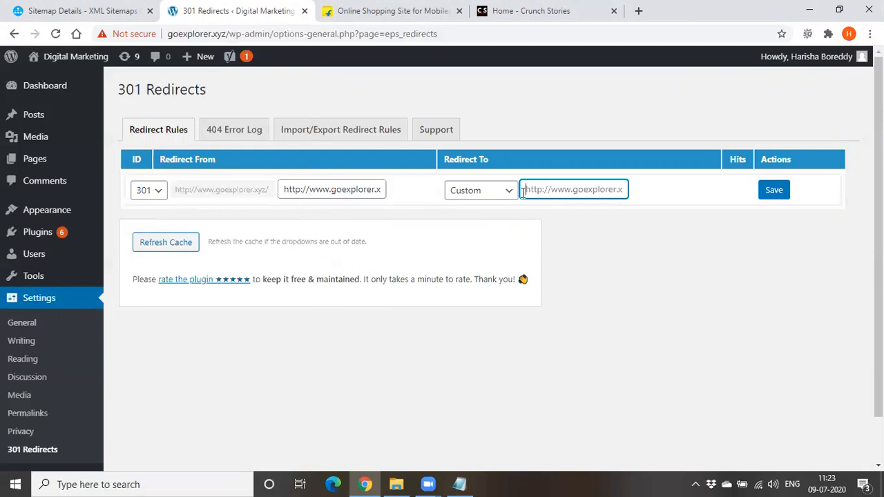
left_click(471, 198)
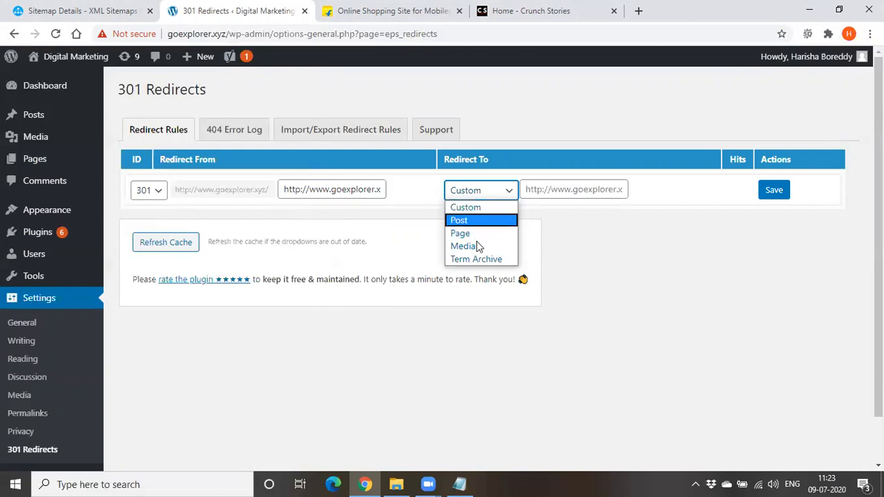
left_click(480, 205)
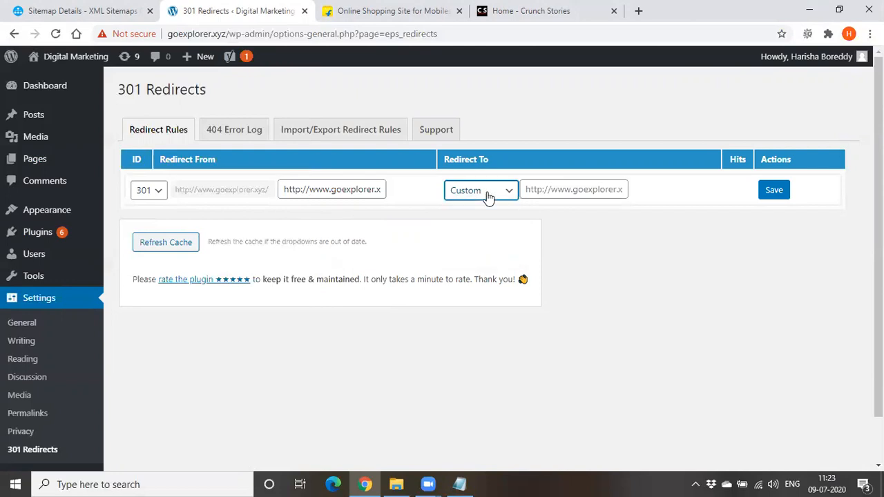
left_click(546, 196)
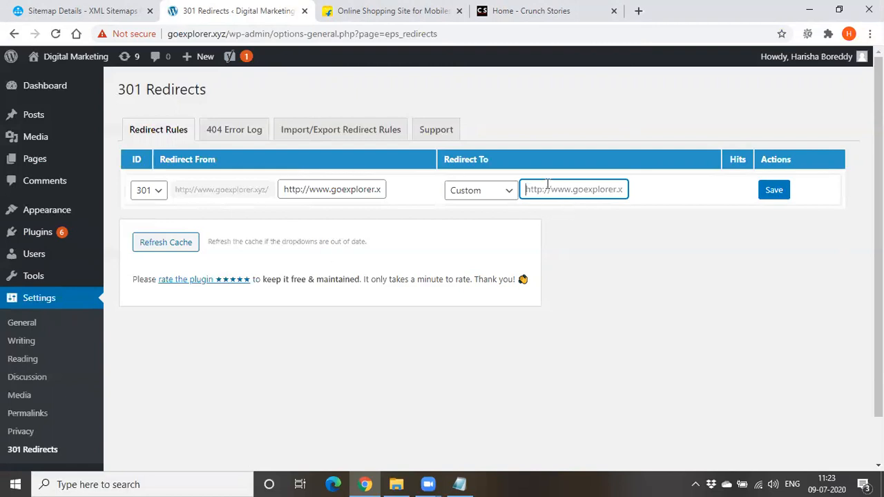
left_click(391, 18)
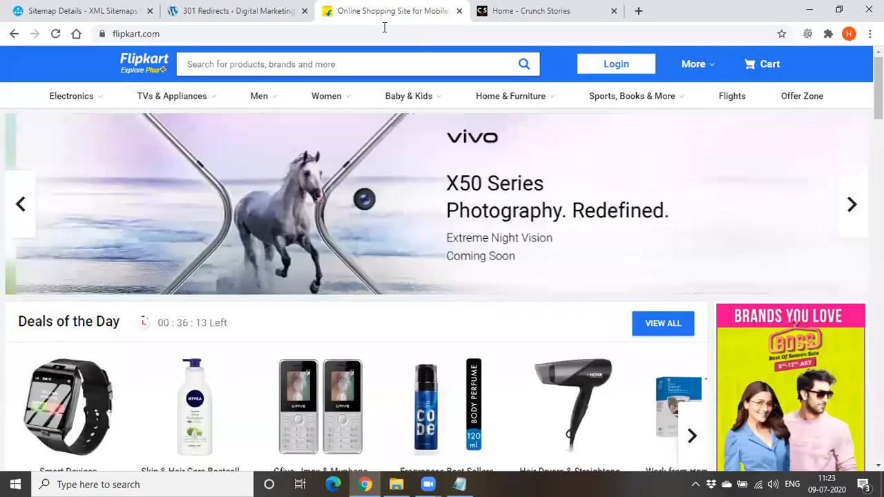
left_click(174, 33)
key("ctrl+c")
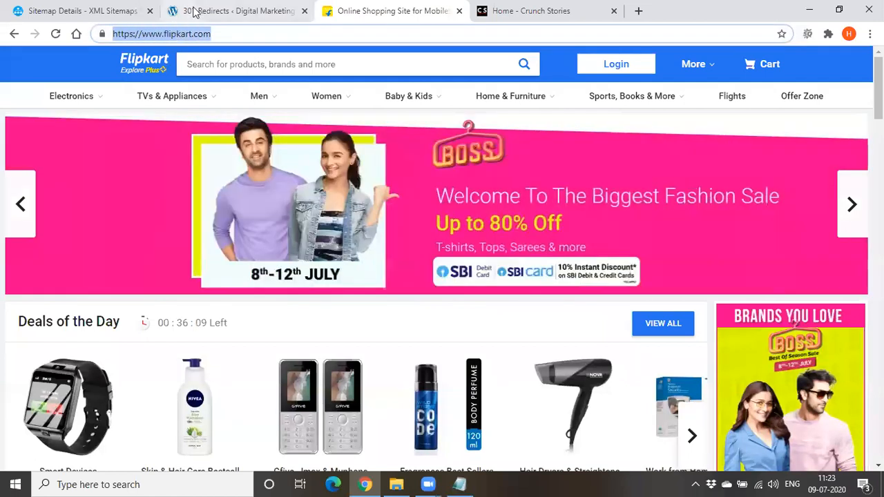
left_click(199, 11)
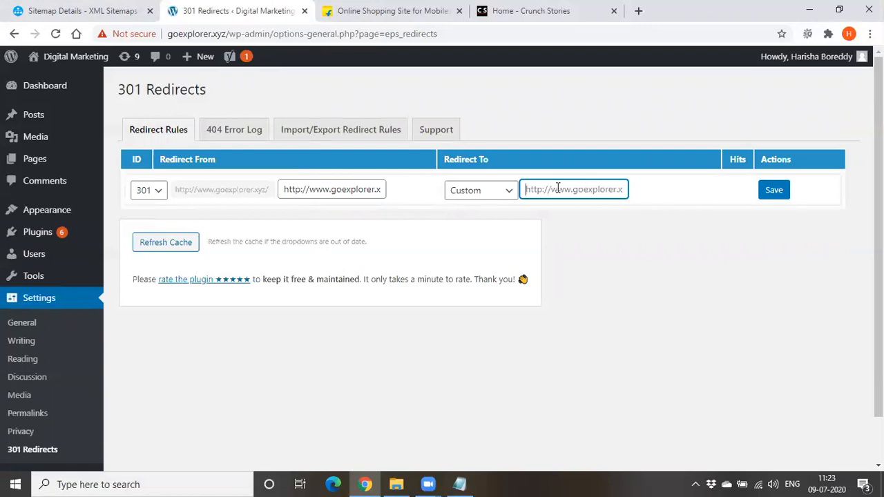
key("ctrl+v")
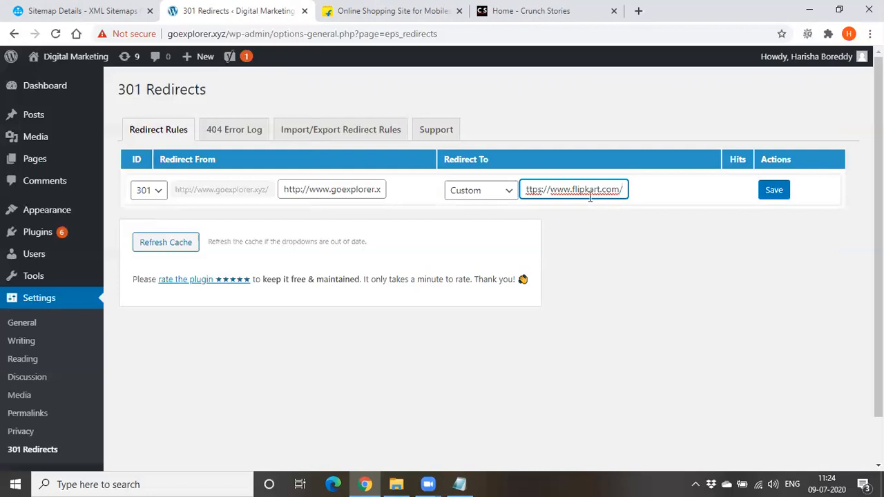
triple_click(575, 192)
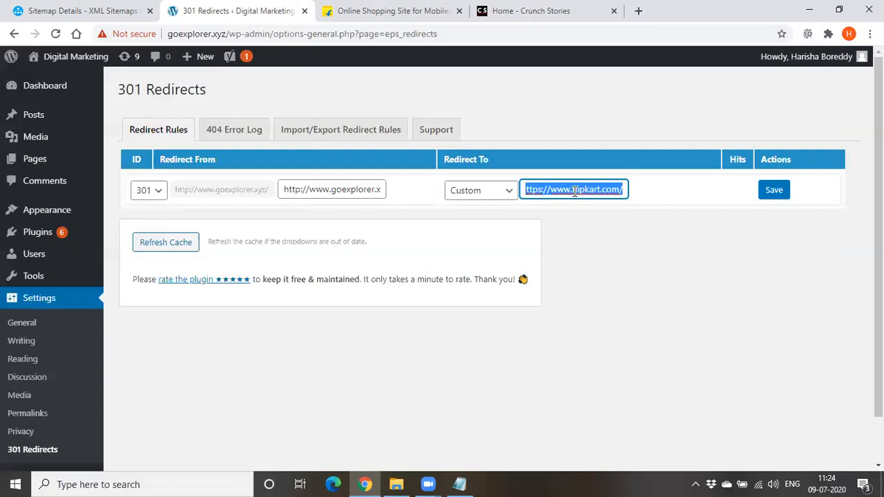
left_click(575, 191)
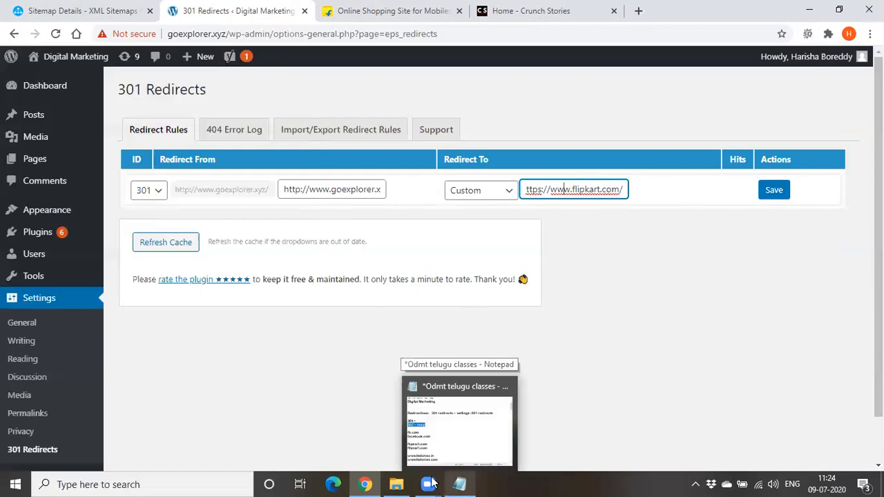
Review the redirect type choices of the filled-in rule, keep 301, and bring the notes back up
left_click(149, 190)
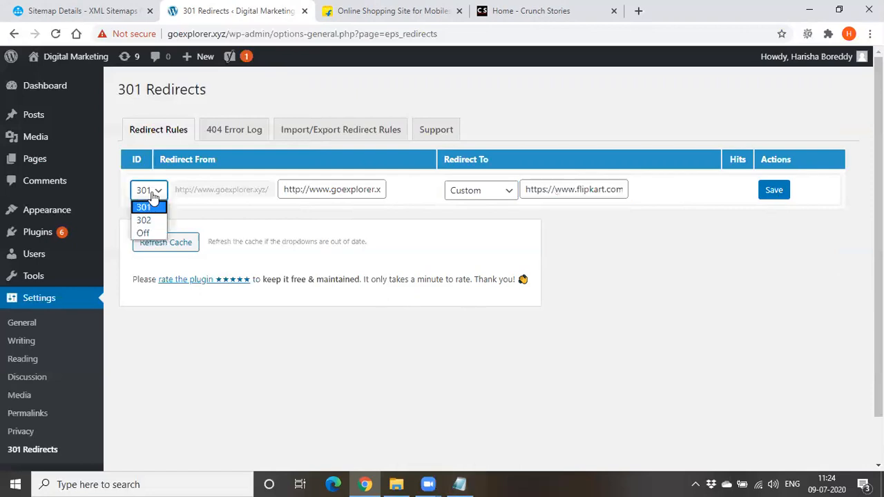
left_click(152, 188)
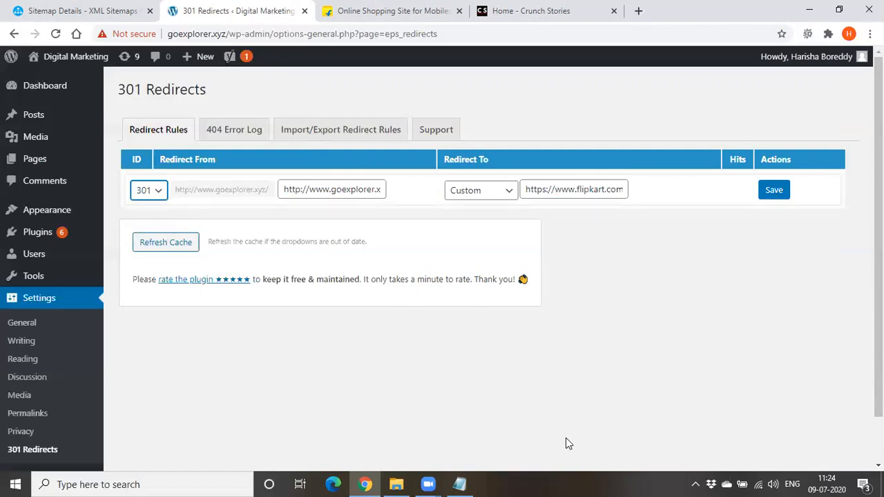
left_click(460, 483)
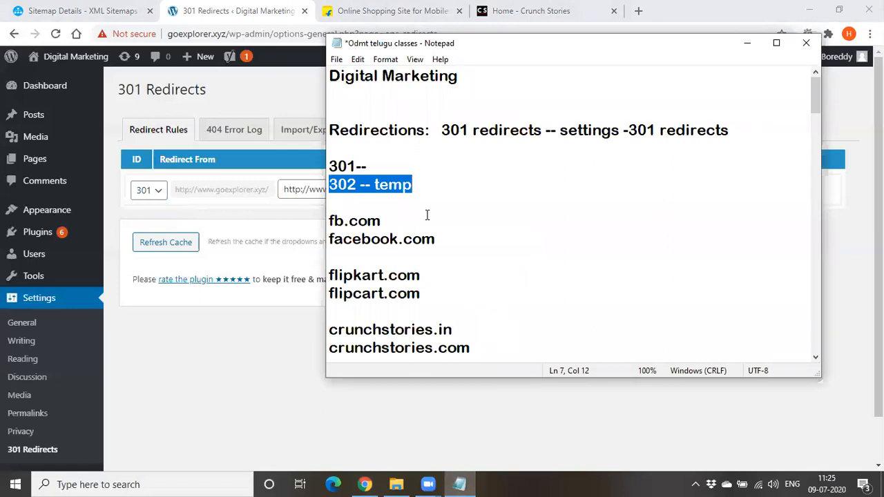
Insert the word "plugin" after the first "301 redirects" in the Redirections heading
double_click(372, 130)
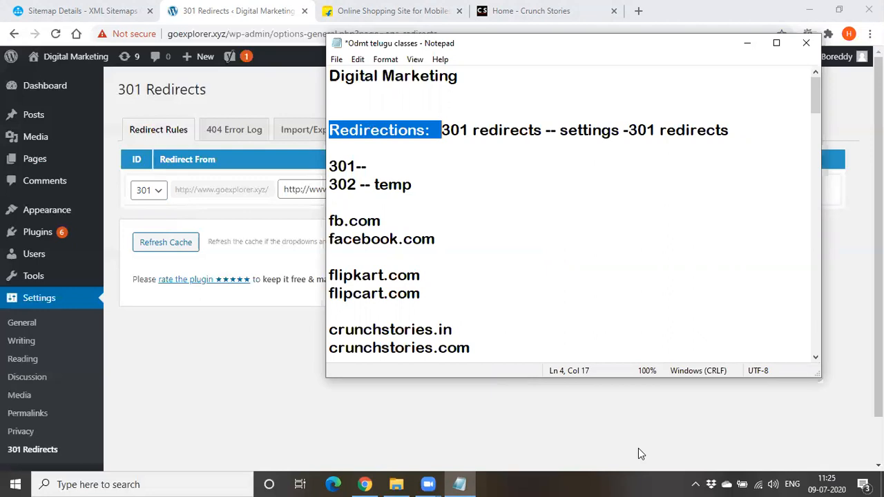
left_click(546, 130)
type("plugin")
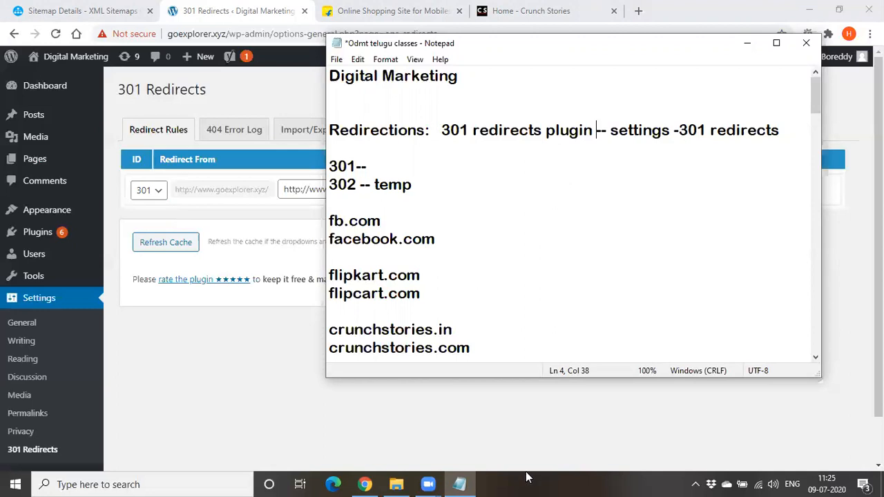
Delete the whole redirections section, from its heading through the example domains, below the Digital Marketing title
left_click_drag(328, 130, 501, 364)
scroll(455, 273, "up", 3)
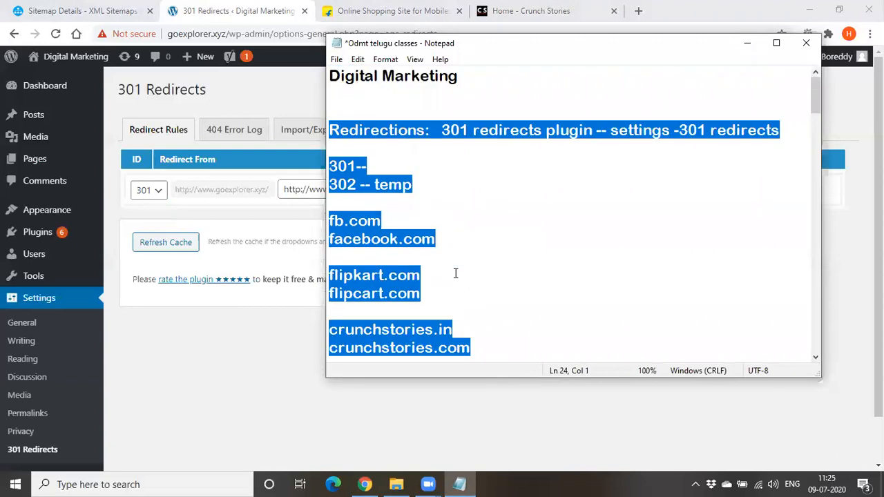
key("Delete")
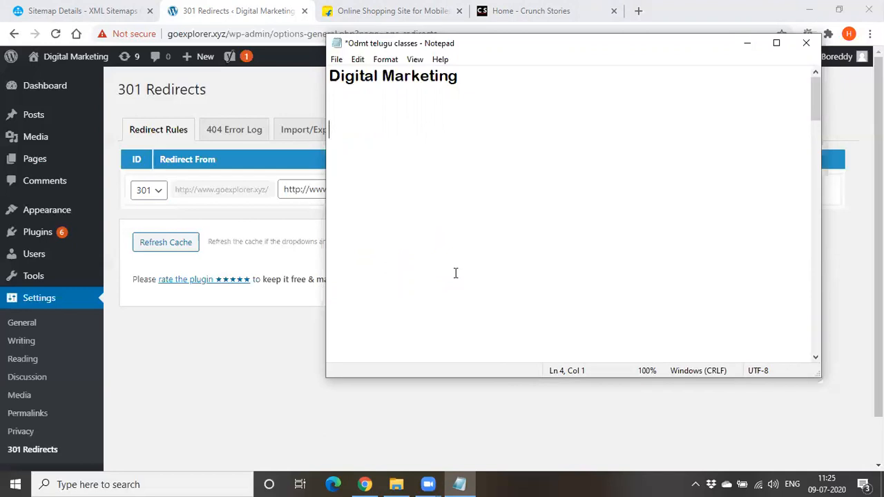
Start a topic list in the notes with "sitemaps" and "robots.txt" on separate lines
type("sitemap")
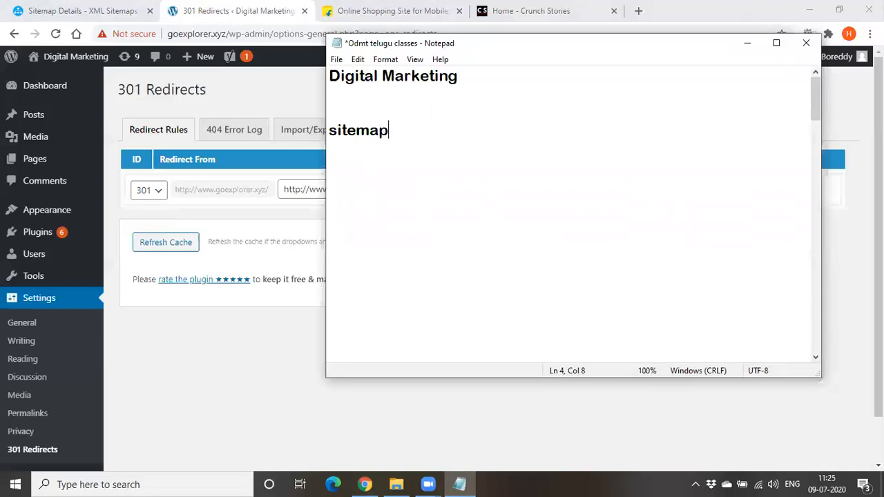
type("s")
key("Return")
type("robots,")
key("BackSpace")
type(".")
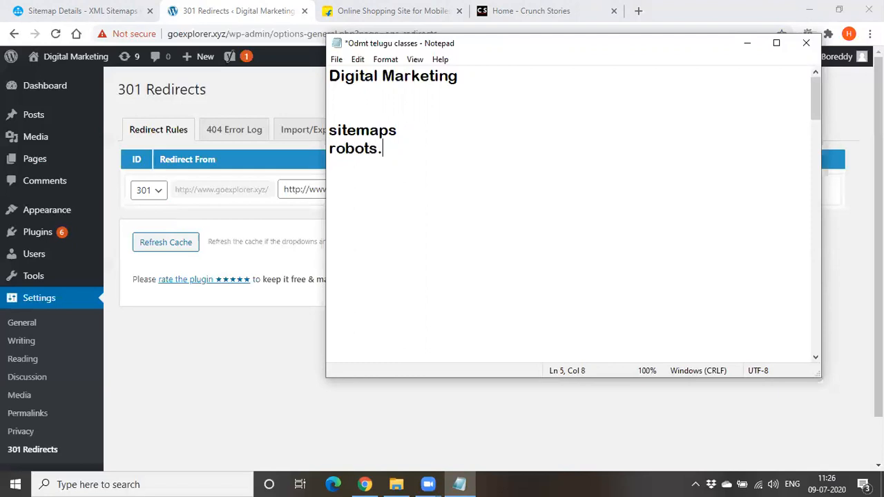
type("txt")
Add "non www to www" as the next line of the topic list
key("Return")
type("d")
key("BackSpace")
type("non ")
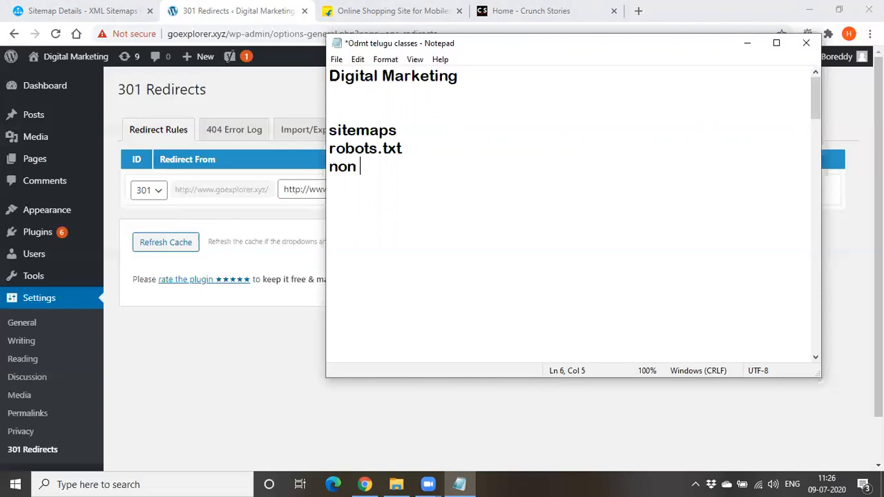
type("www to")
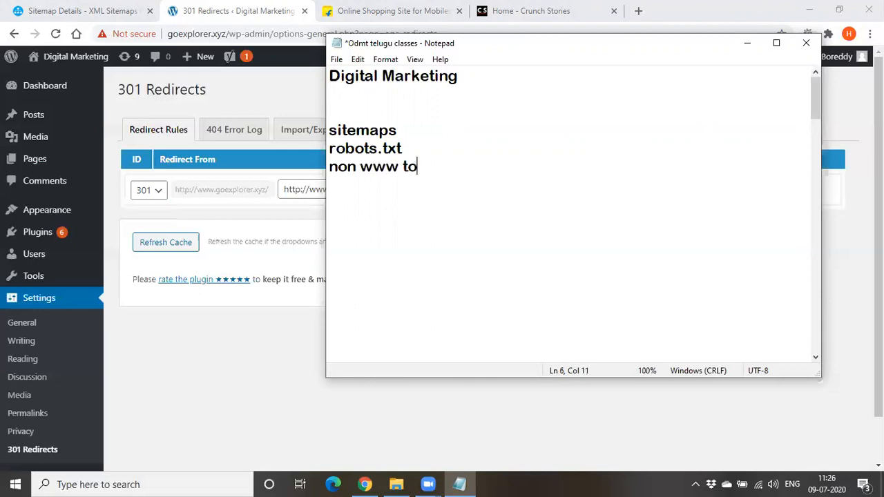
type(" www")
Add the topic line "deadlinks or broken links", correcting the mistyped zero in "or"
key("Return")
type("deadlinks 0r broken links")
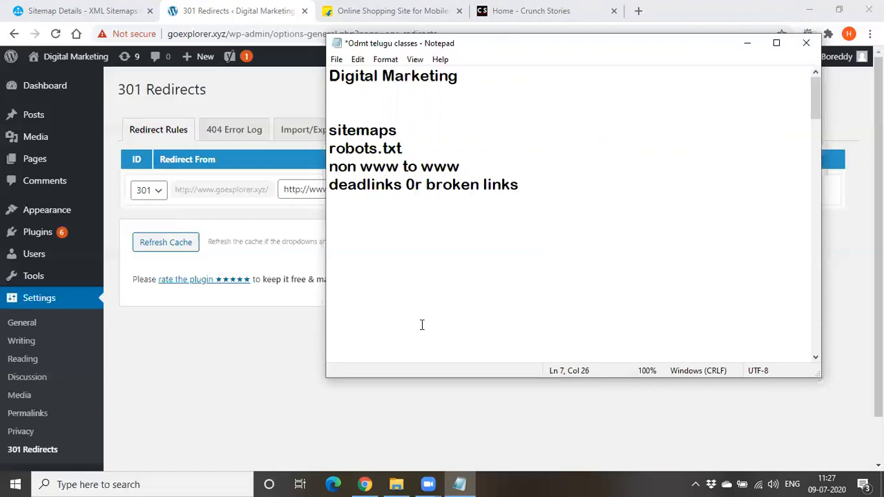
left_click(416, 182)
key("BackSpace")
type("o")
Complete the topic list with the lines "disavow", "canonical tag" and "redirections"
left_click(542, 190)
key("Return")
type("disavow")
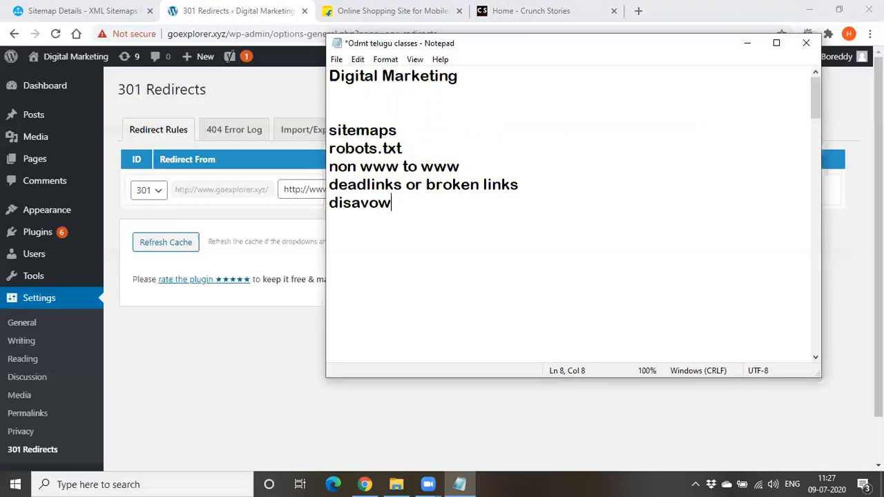
key("Return")
type("canonic")
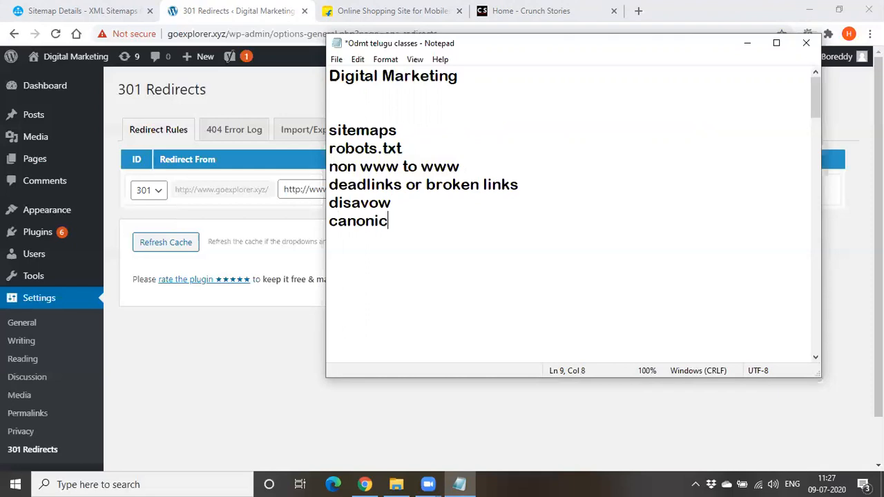
type("al tag")
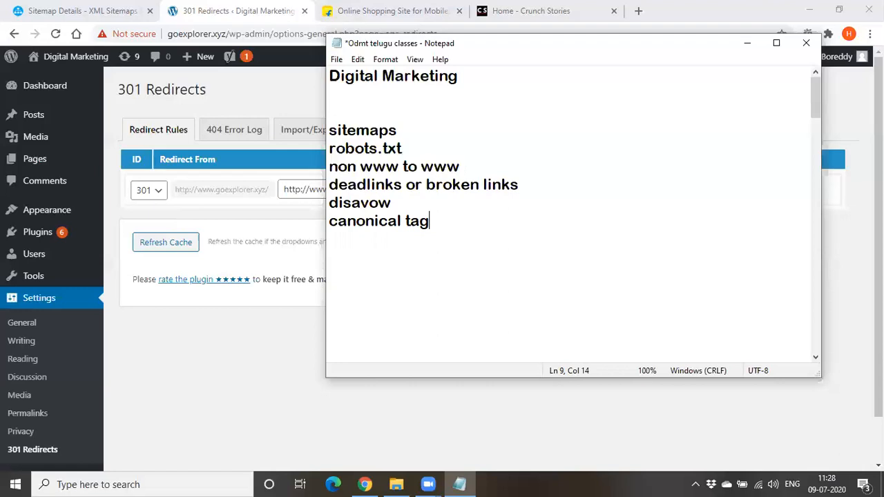
key("Return")
type("redirections")
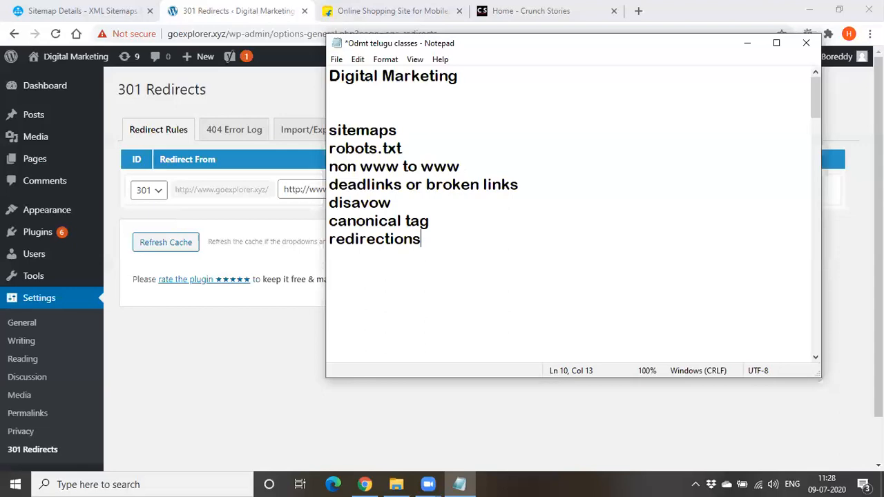
Insert the heading "server side optimization" between the Digital Marketing title and the topic list
left_click(331, 98)
key("Return")
type("ser")
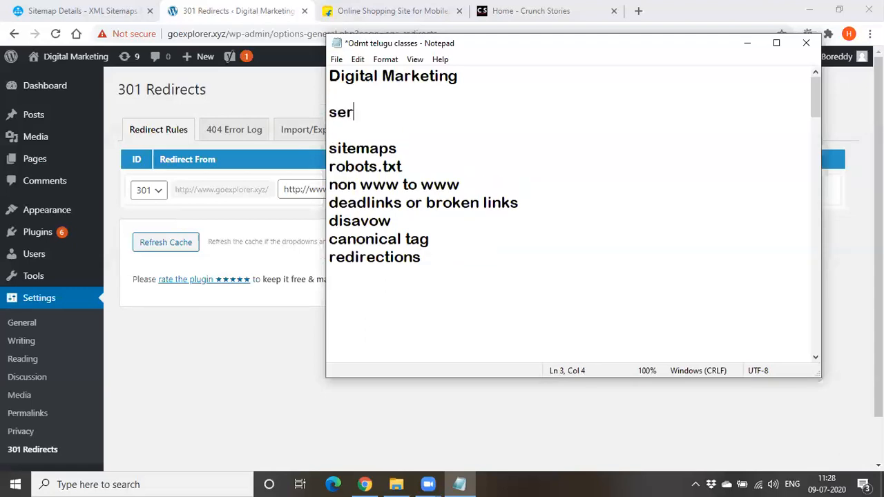
type("ver side ooptimization")
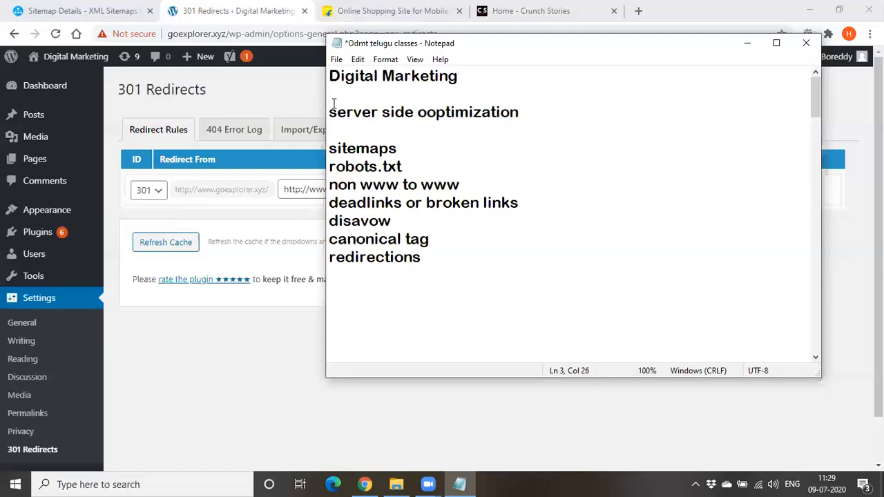
left_click(434, 113)
key("BackSpace")
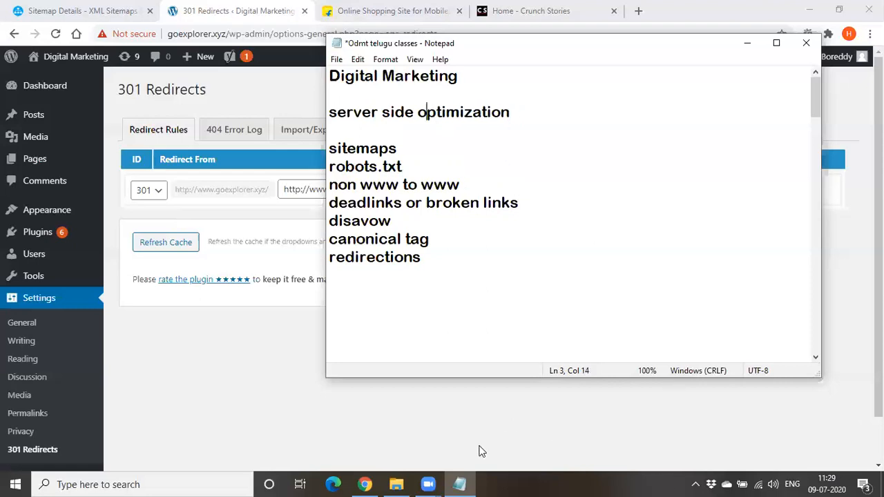